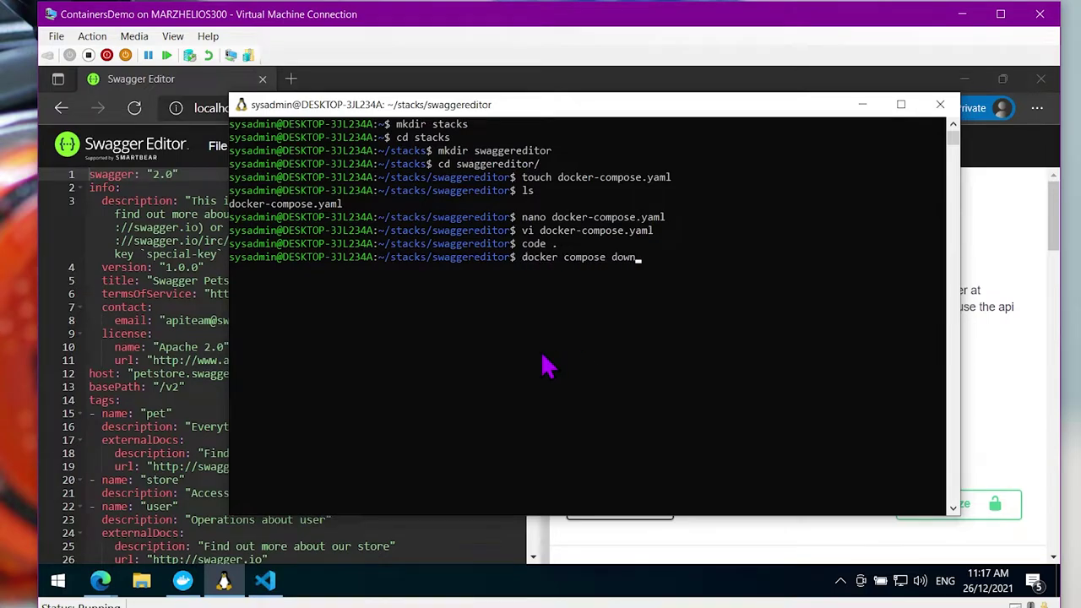
# Take down the swaggereditor stack with 'docker compose down' and check Docker Desktop
pyautogui.press('Return')
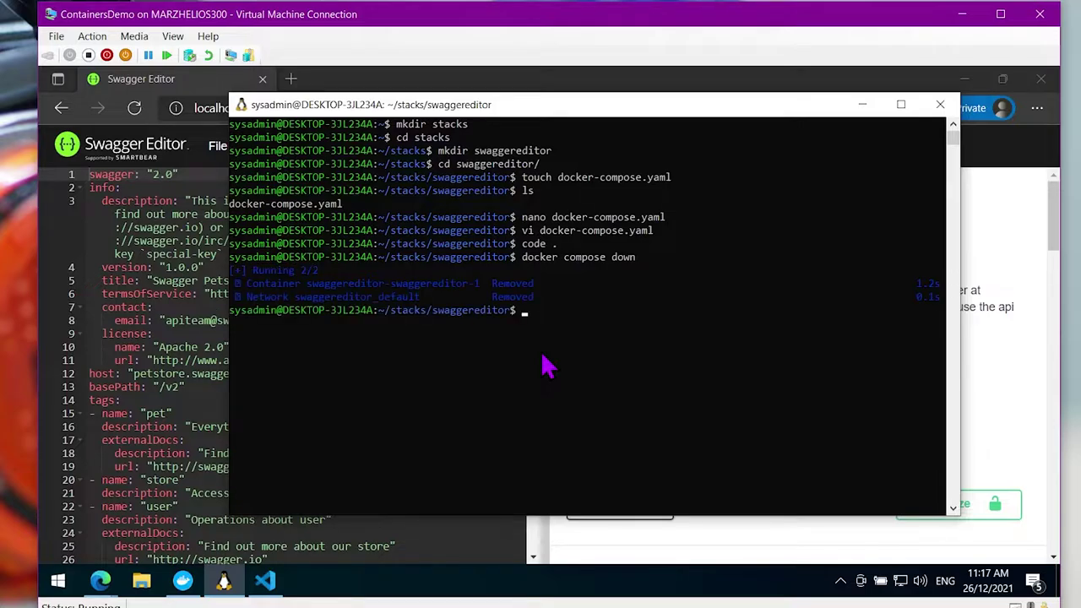
pyautogui.click(182, 580)
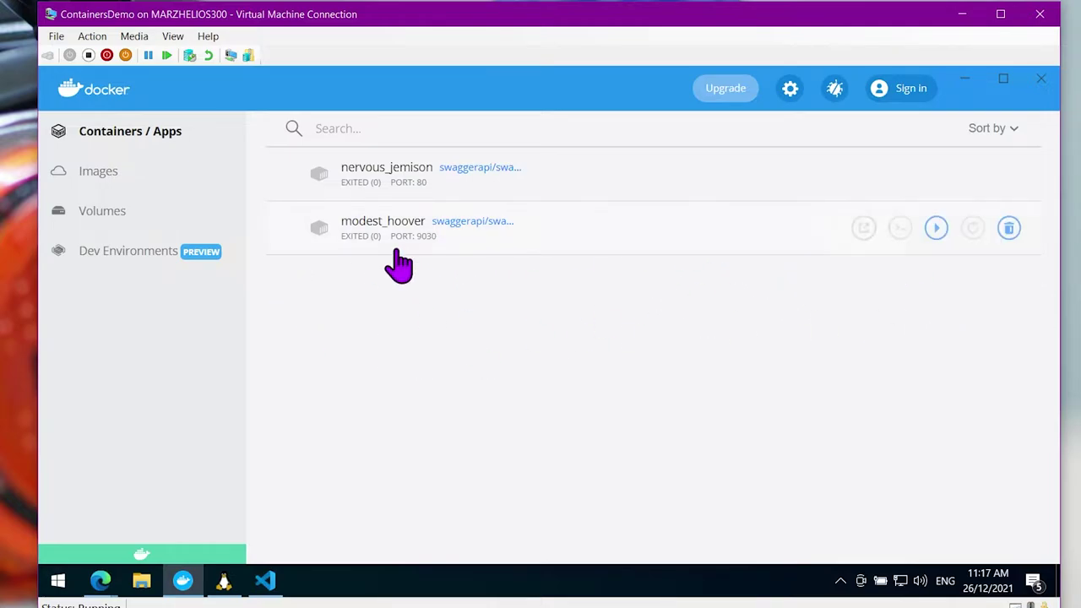
pyautogui.hotkey('alt', 'Tab')
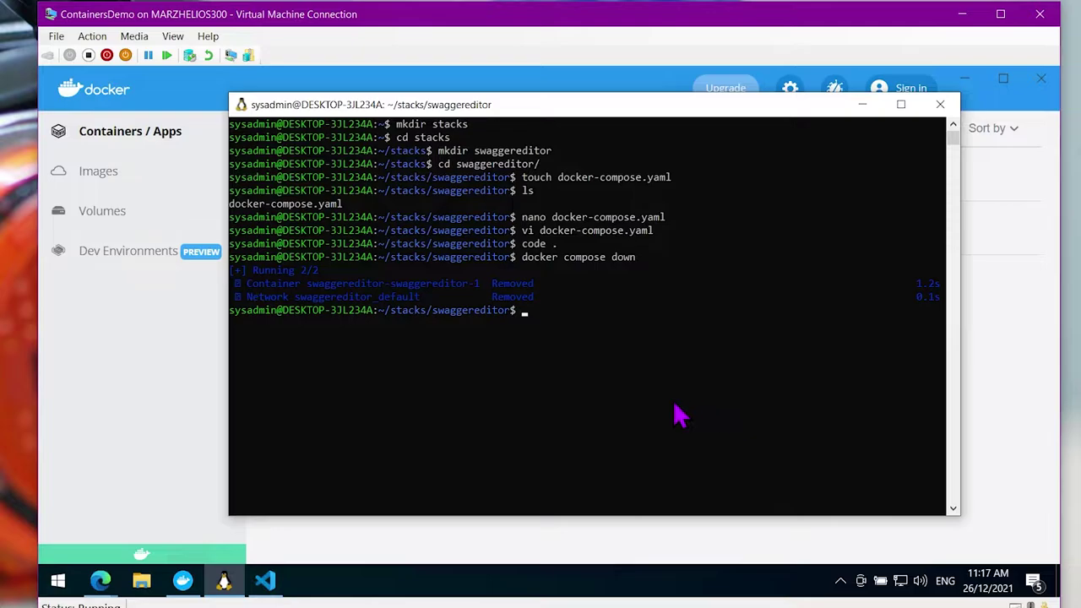
# Bring the stack back up detached with 'docker compose up -d' and confirm swaggereditor is running
pyautogui.press('Up')
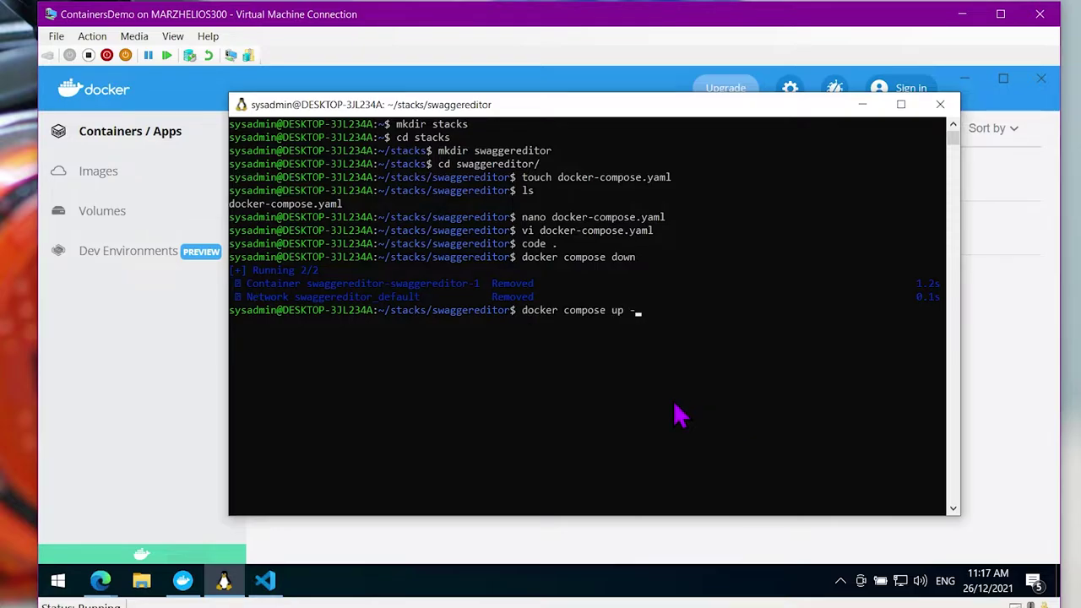
pyautogui.write('d')
pyautogui.press('Return')
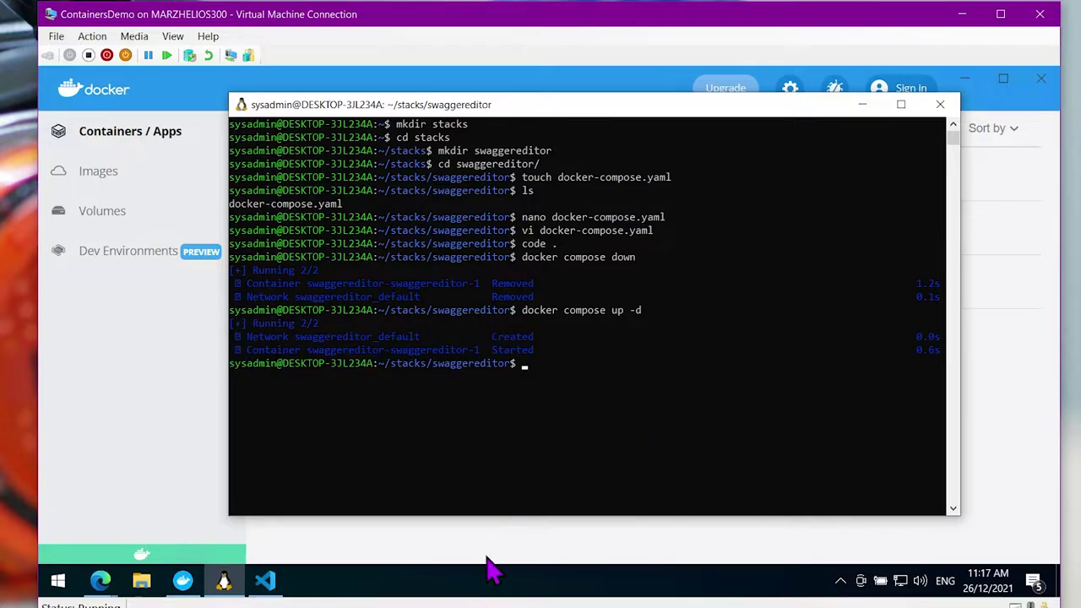
pyautogui.hotkey('alt', 'Tab')
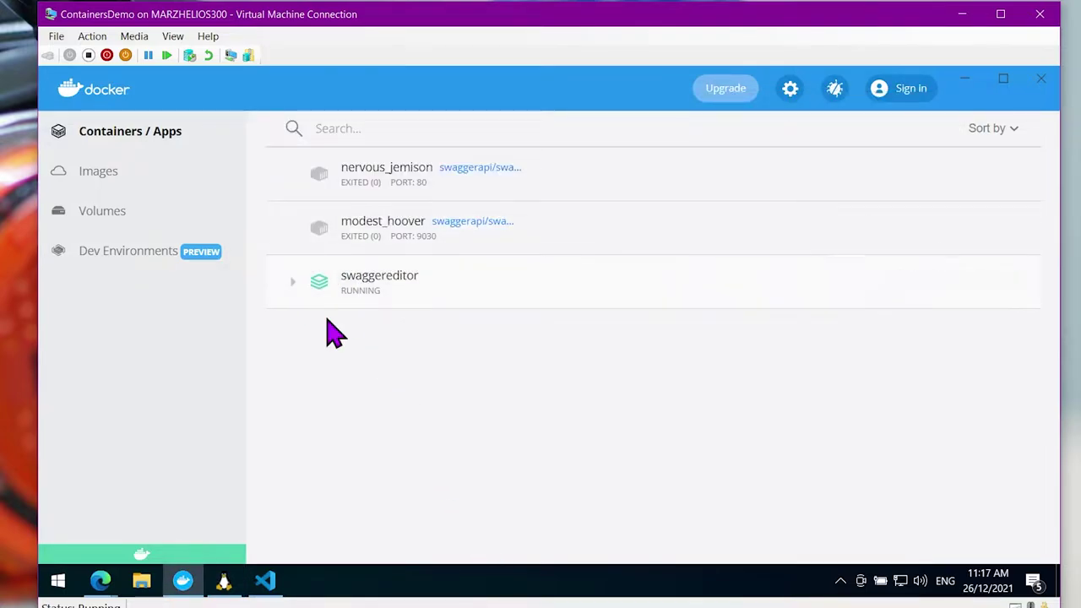
pyautogui.hotkey('alt', 'Tab')
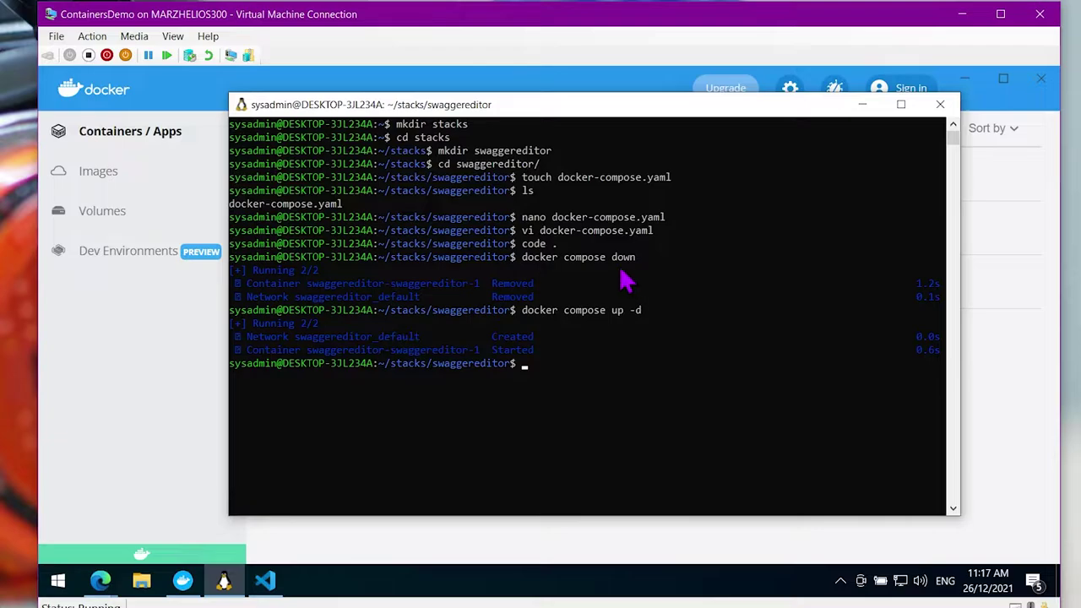
# Run 'docker compose stop' and verify Docker Desktop shows swaggereditor as exited
pyautogui.press('Up')
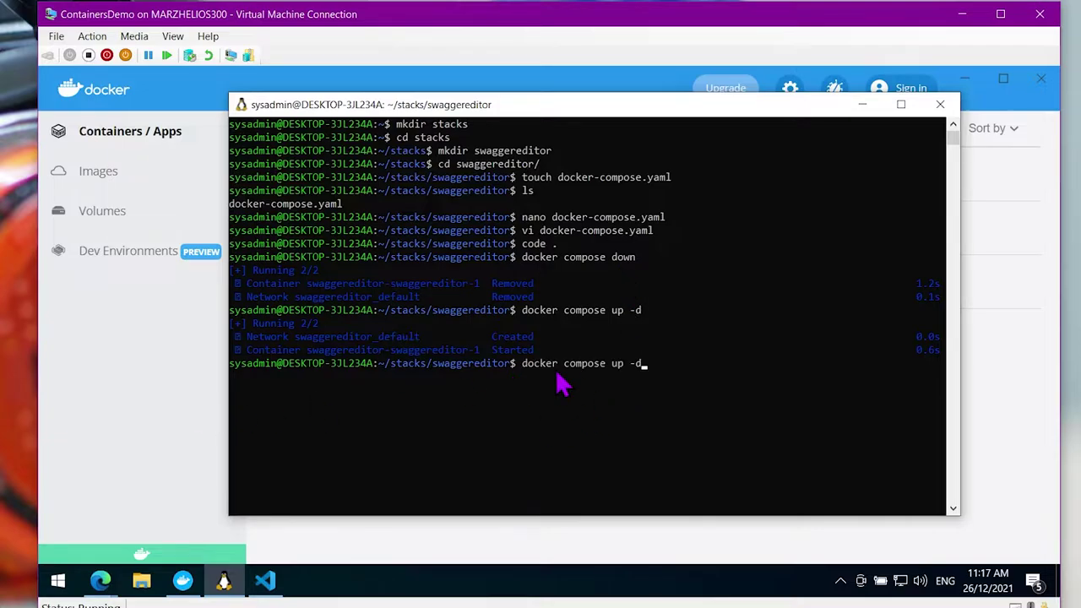
pyautogui.write('stop')
pyautogui.press('Return')
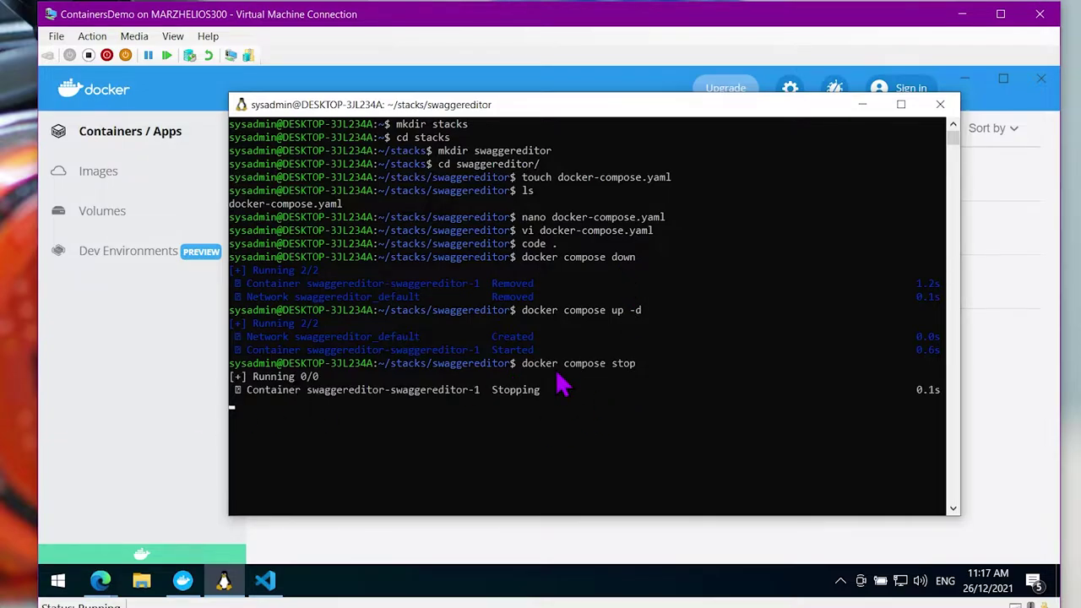
pyautogui.click(57, 402)
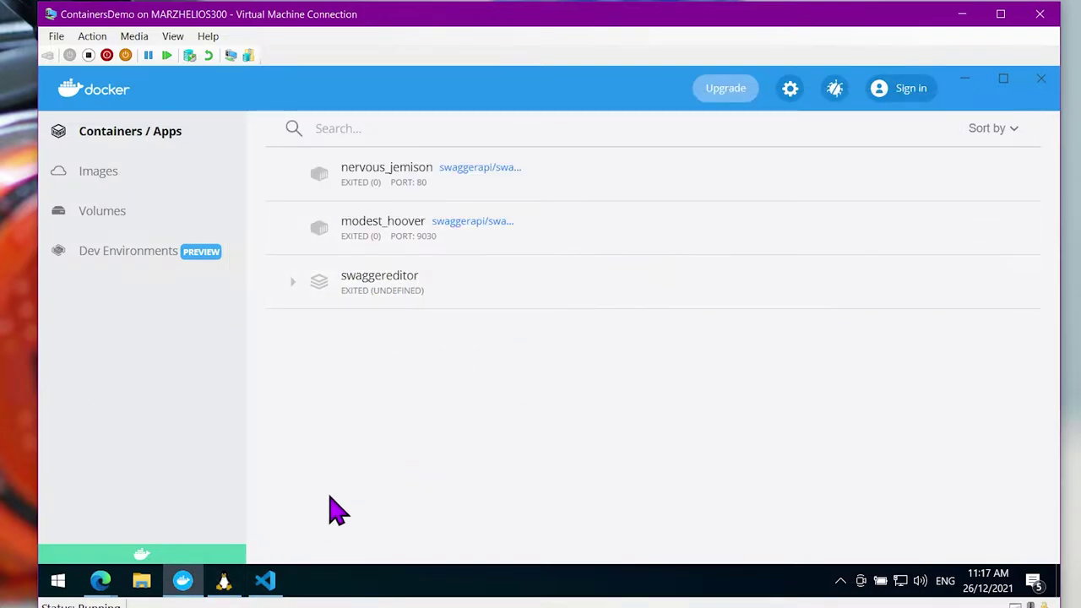
pyautogui.click(236, 587)
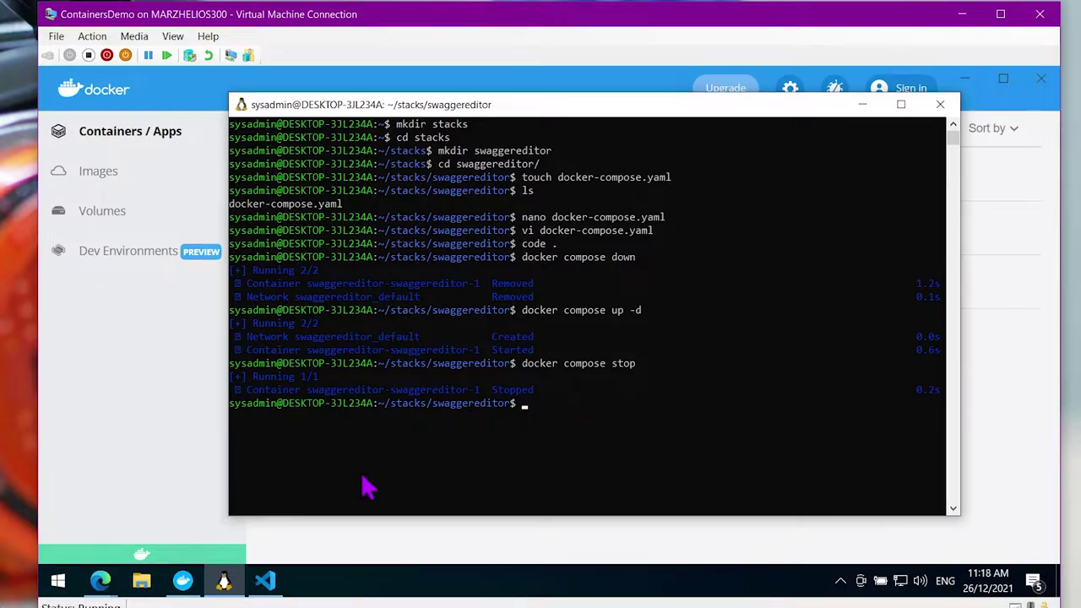
pyautogui.click(183, 580)
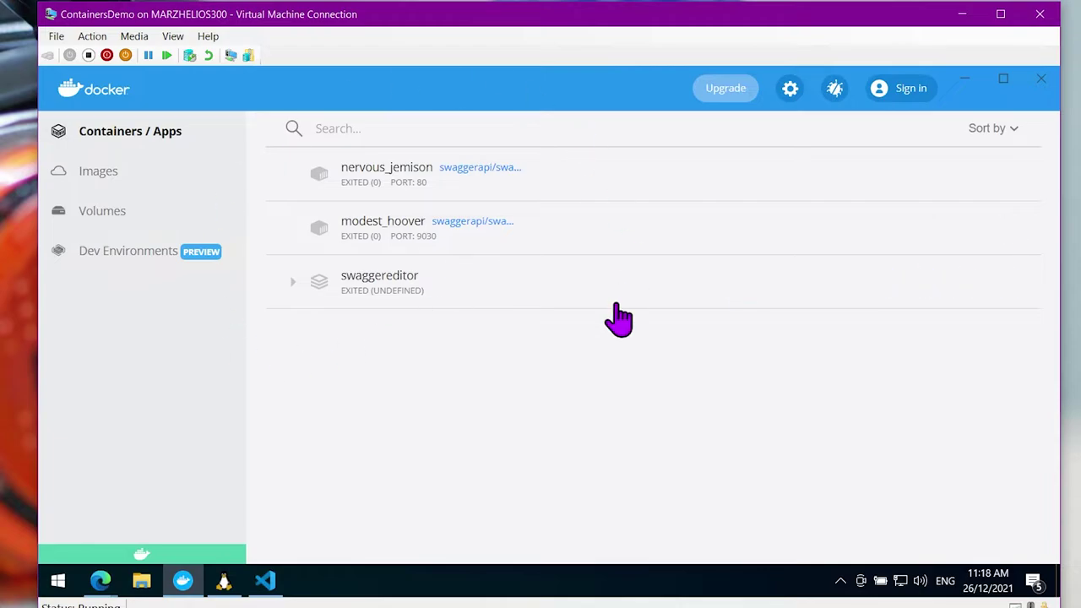
pyautogui.moveTo(374, 290)
# Start swaggereditor, remove the modest_hoover and nervous_jemison containers, then stop swaggereditor
pyautogui.click(291, 287)
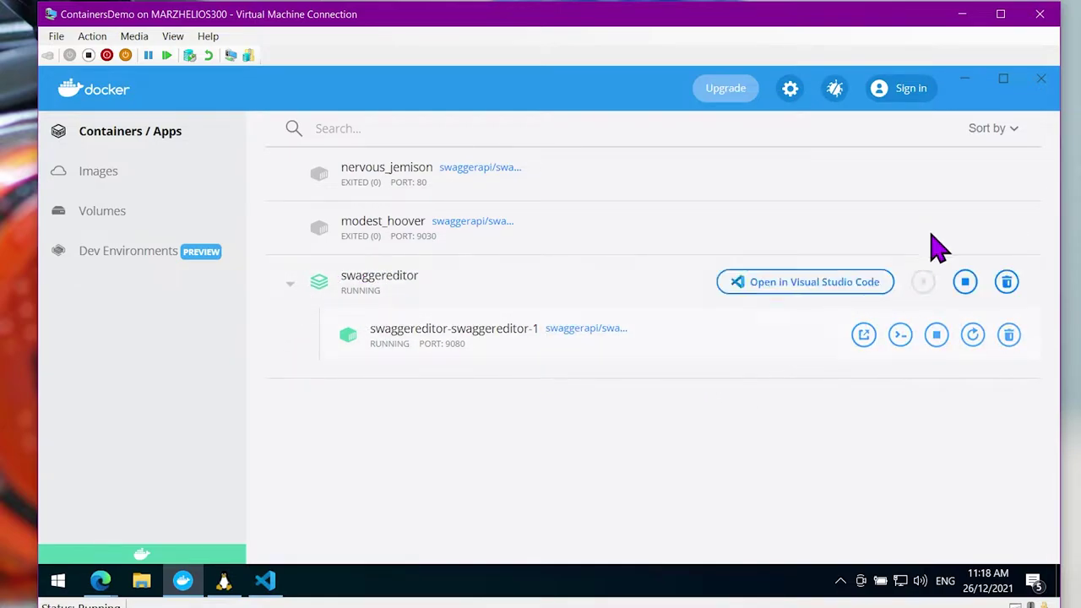
pyautogui.click(1009, 229)
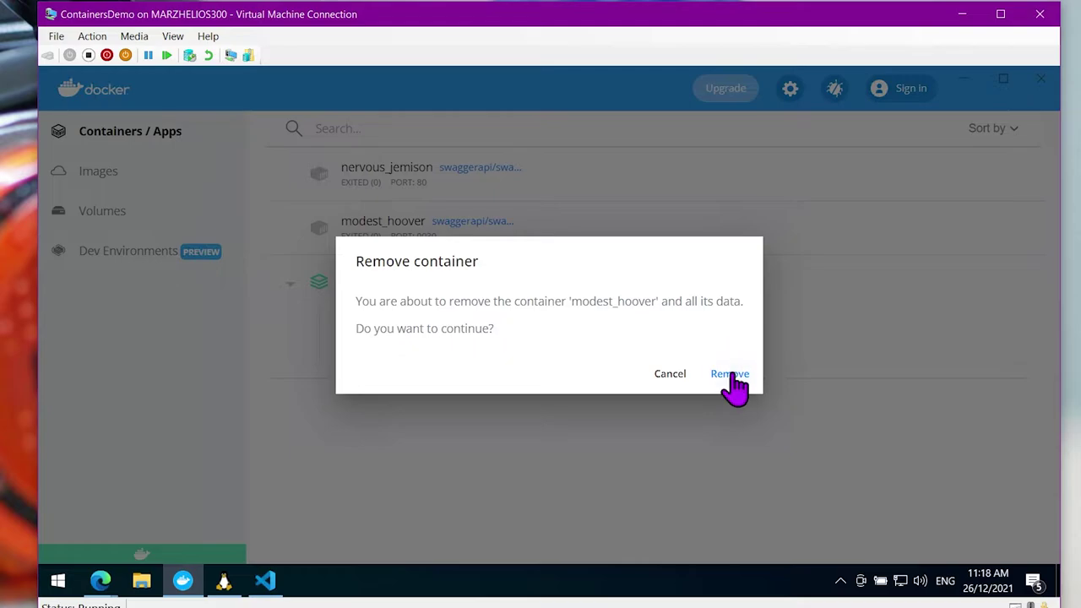
pyautogui.click(729, 374)
pyautogui.click(1006, 174)
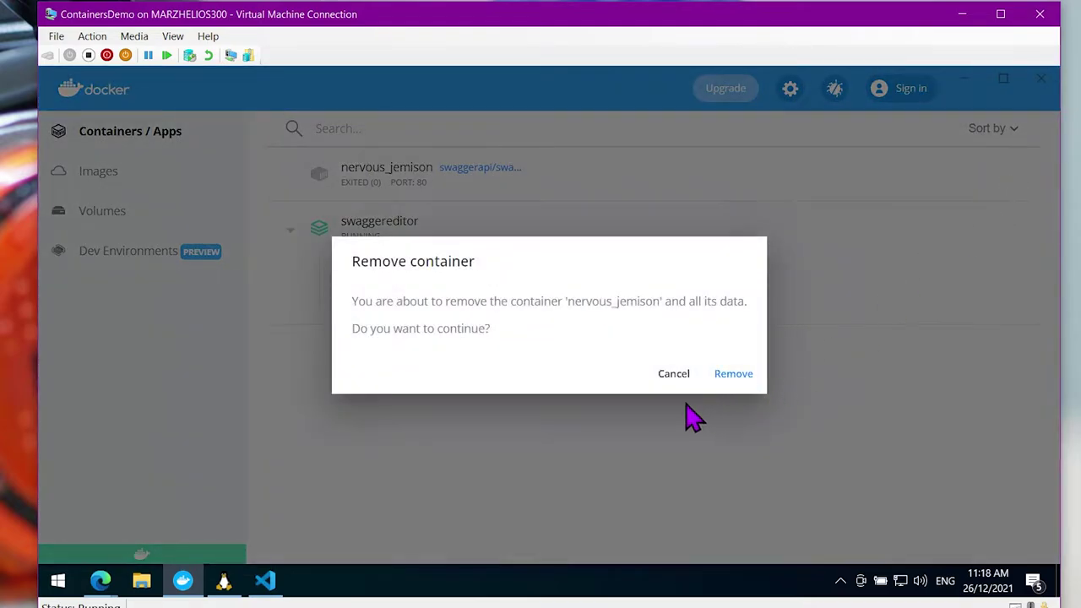
pyautogui.click(720, 382)
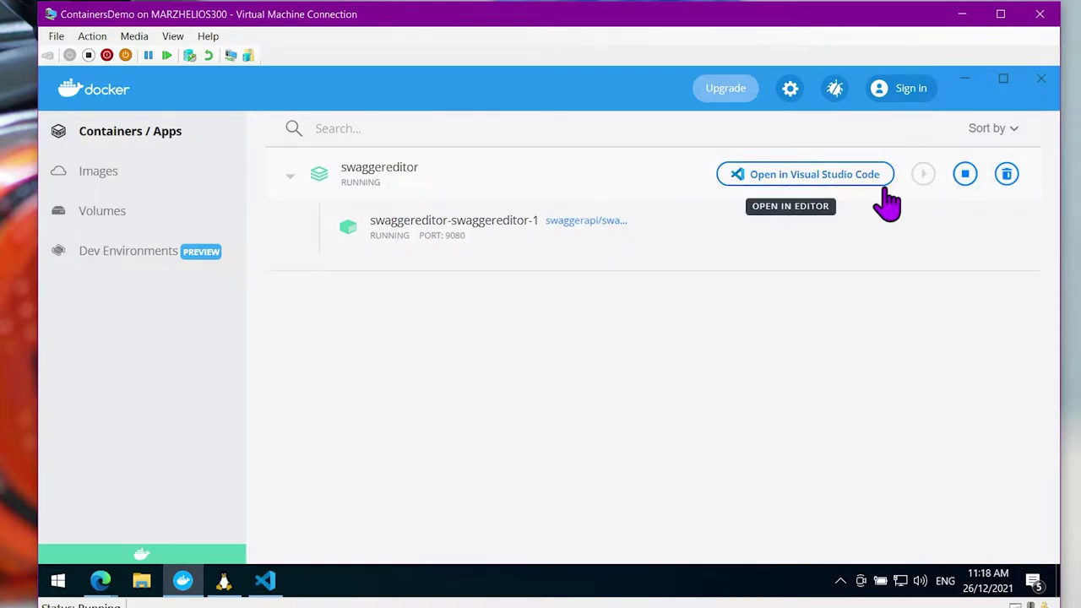
pyautogui.click(963, 179)
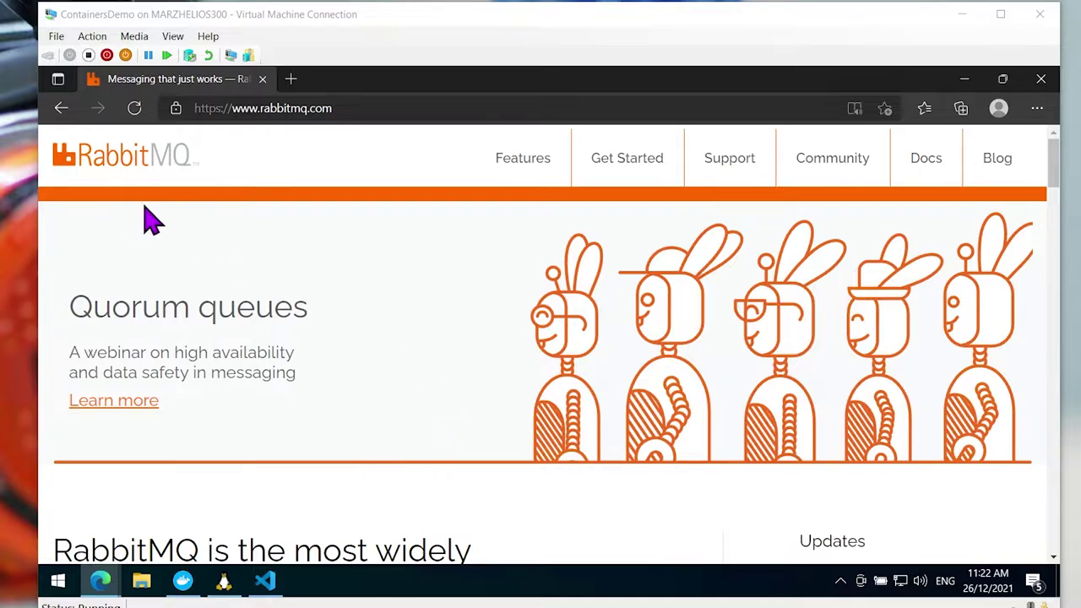
# Open a new Edge tab next to the RabbitMQ website
pyautogui.click(291, 78)
# Go to hub.docker.com, search for 'rabbitmq', and open the official rabbitmq image page
pyautogui.write('hub.')
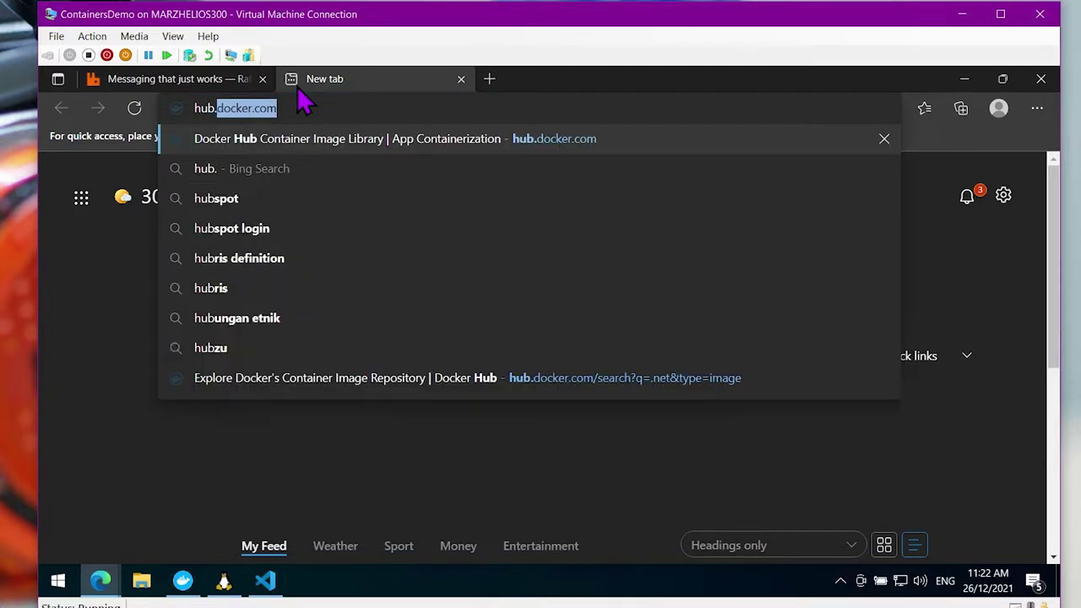
pyautogui.press('Return')
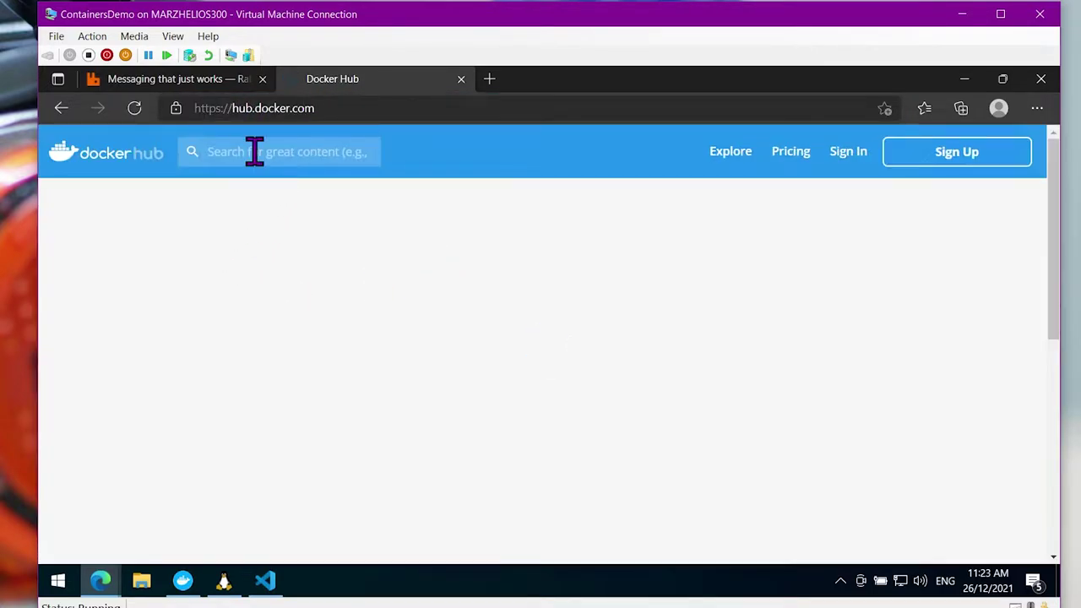
pyautogui.write('rabbi')
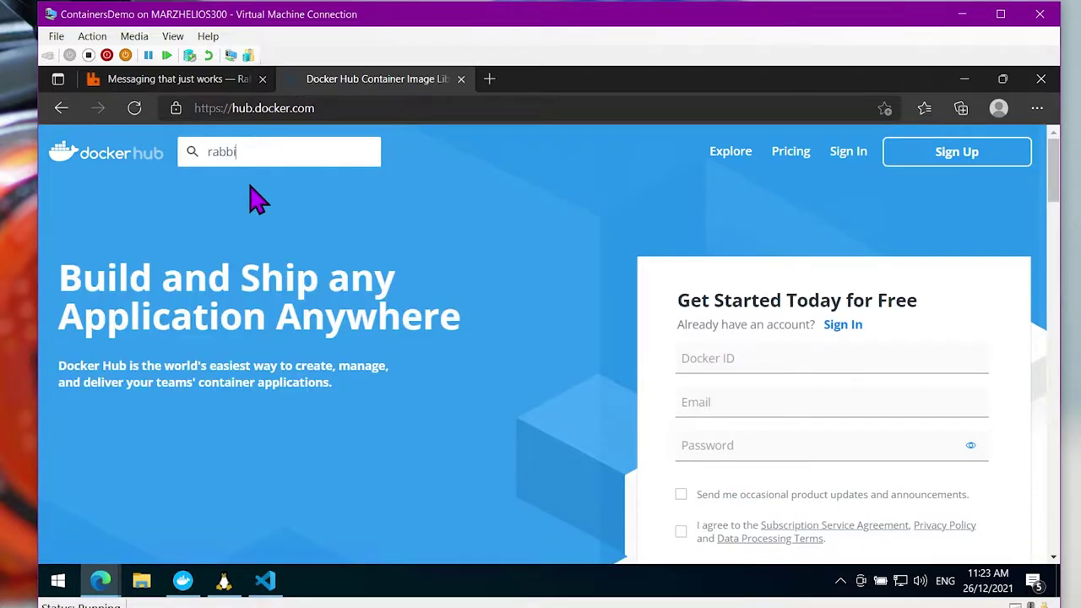
pyautogui.write('tmq')
pyautogui.press('Return')
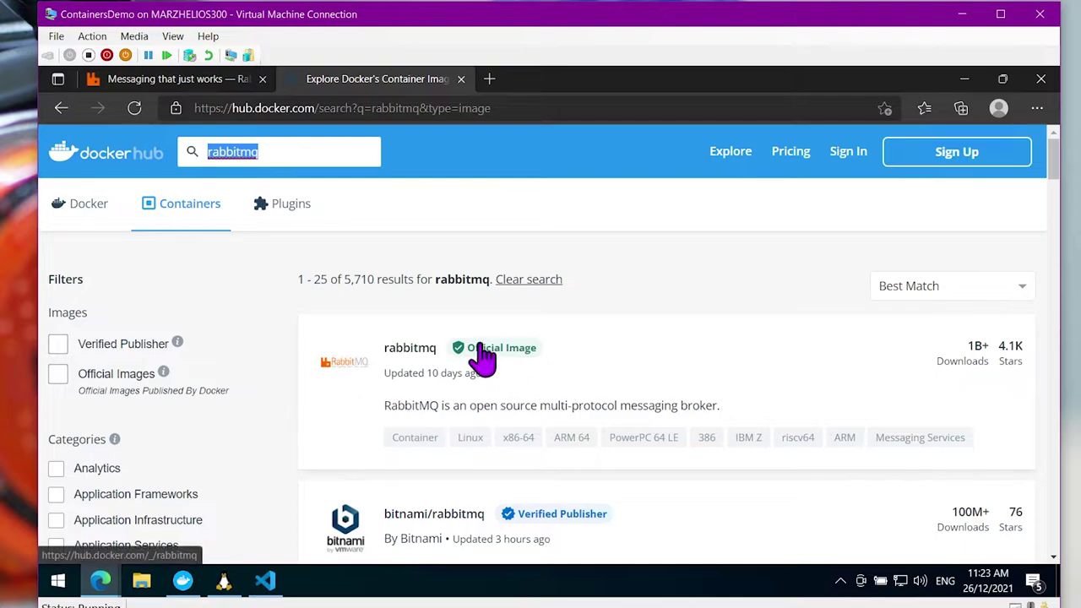
pyautogui.click(422, 353)
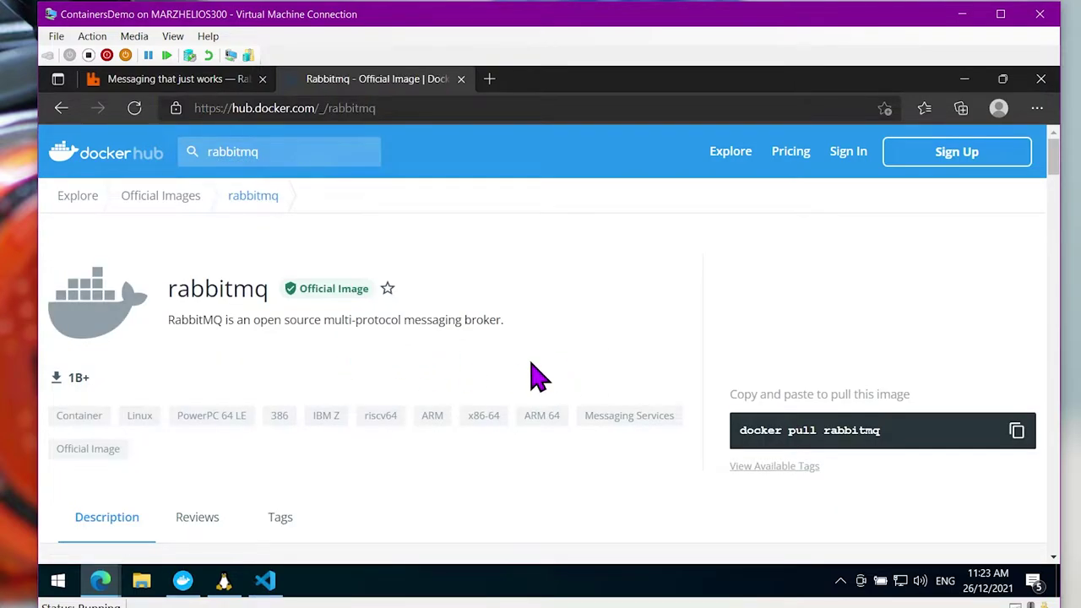
# Scroll the rabbitmq page down to the supported tags such as 3.9.11 and 3.8-management
pyautogui.scroll(-1, 393, 380)
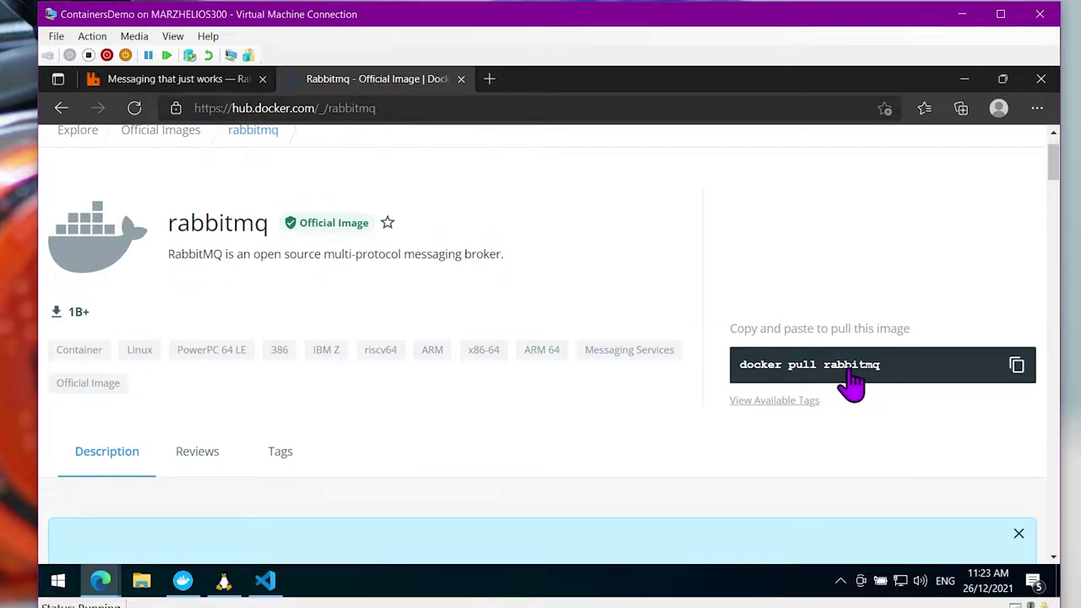
pyautogui.scroll(-1, 445, 431)
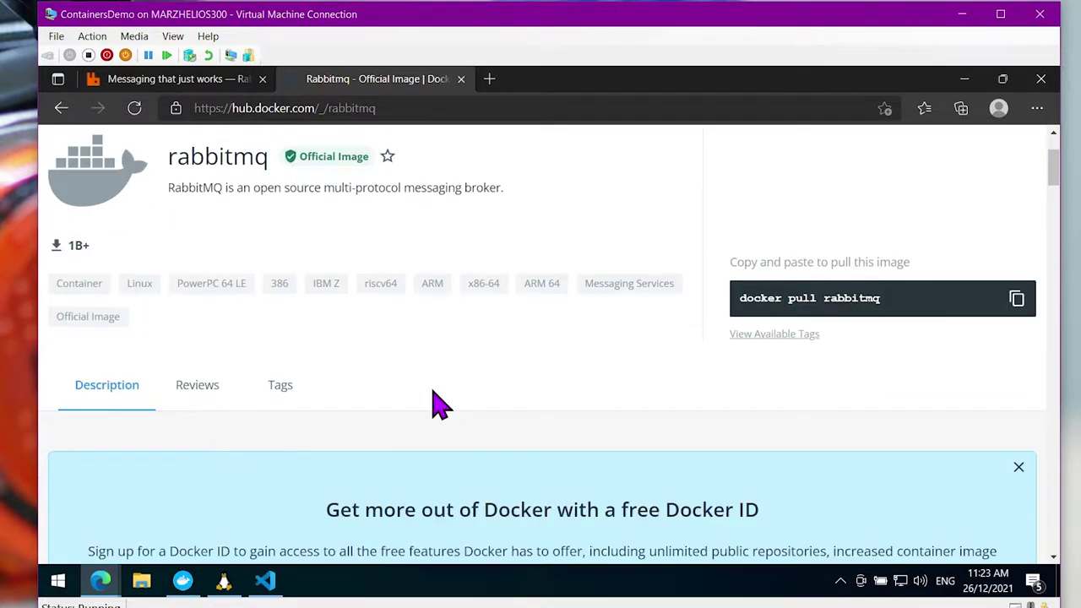
pyautogui.scroll(2, 439, 404)
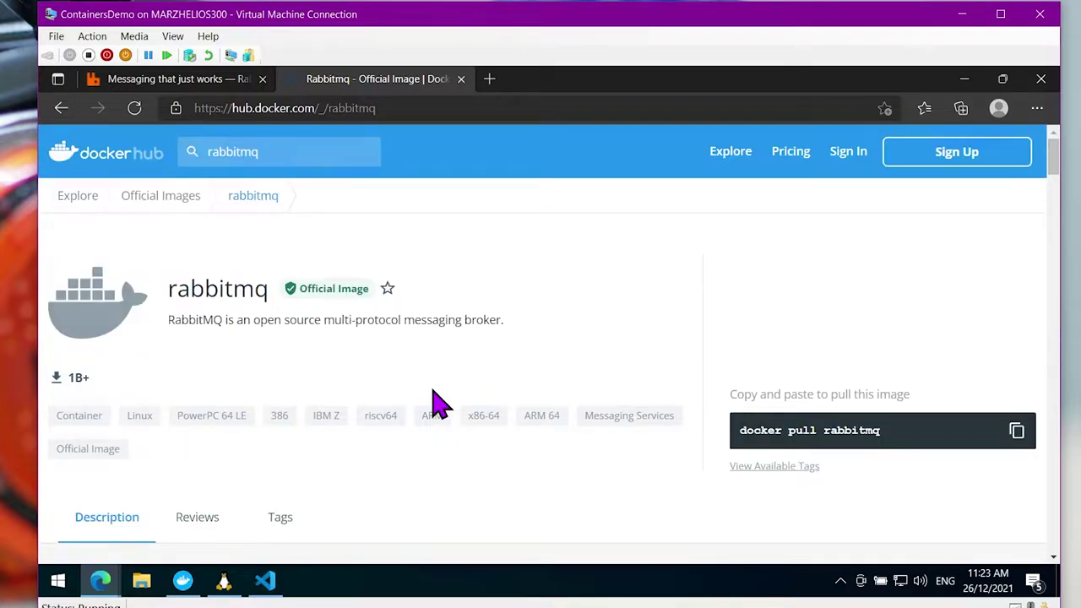
pyautogui.scroll(-1, 440, 404)
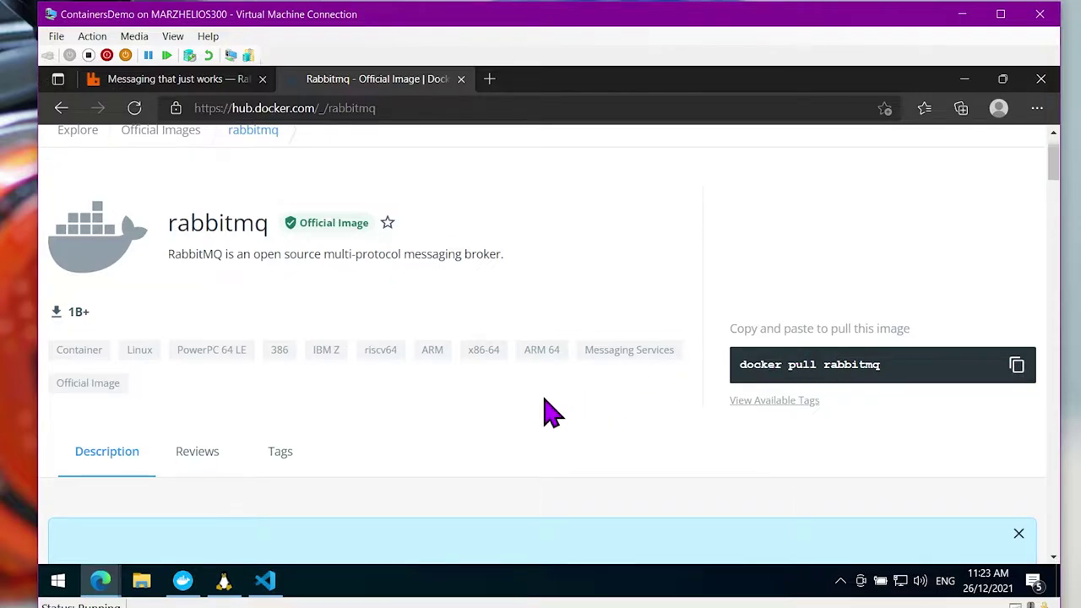
pyautogui.scroll(-5, 549, 412)
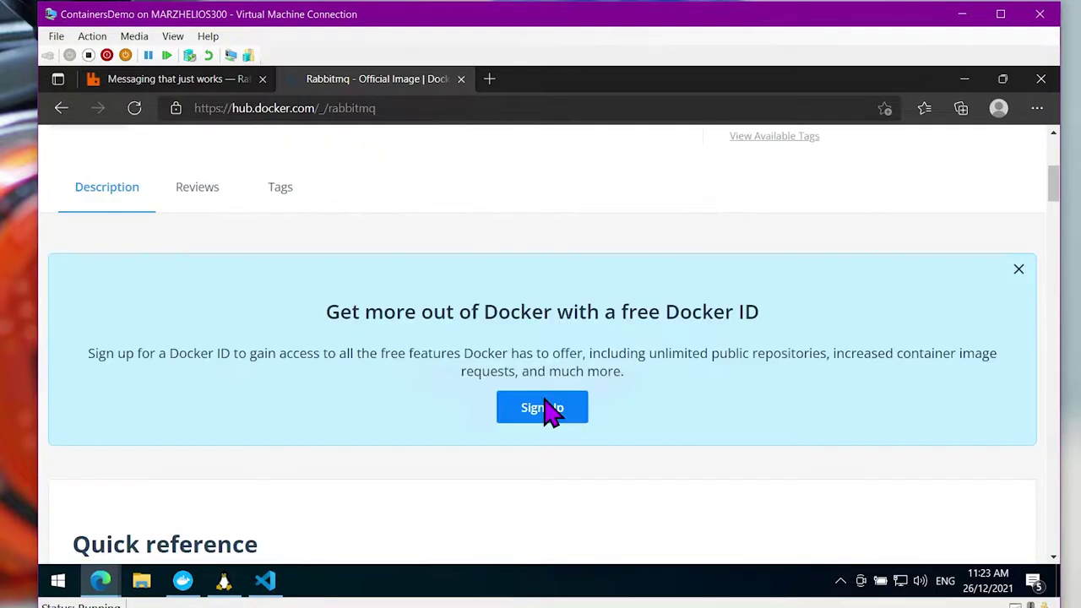
pyautogui.scroll(-2, 418, 369)
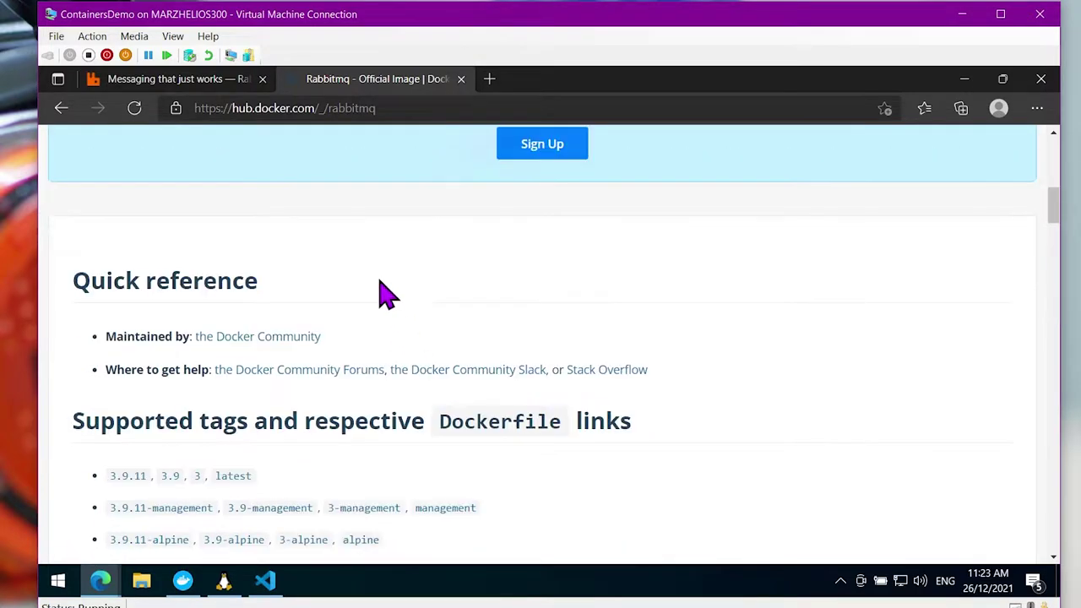
pyautogui.scroll(-1, 234, 270)
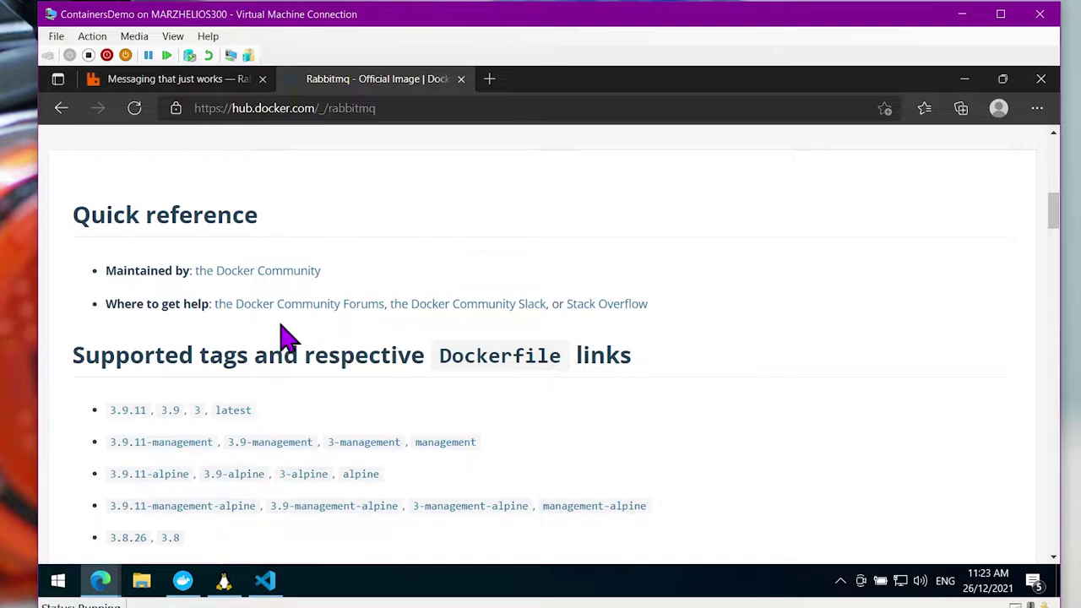
pyautogui.scroll(-1, 461, 254)
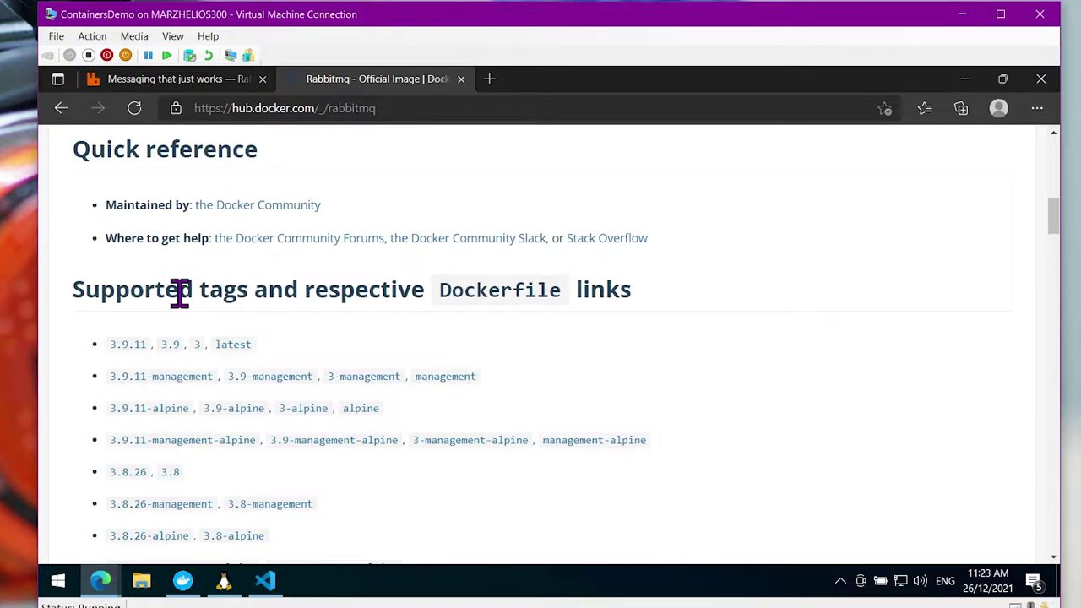
pyautogui.scroll(-1, 95, 313)
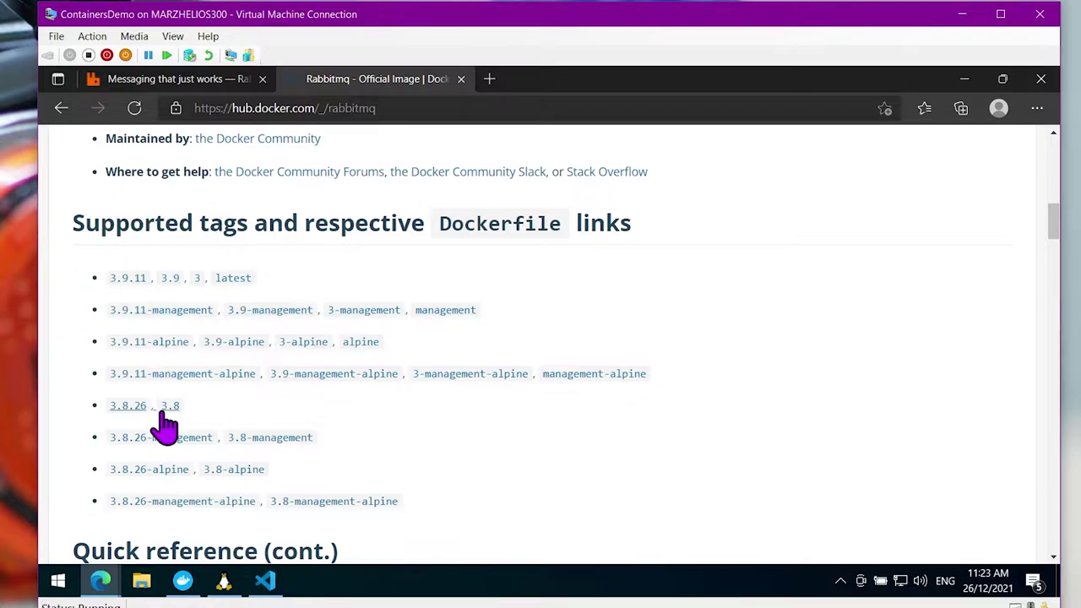
# Scroll past the tags and usage notes to the rabbitmq page's Environment Variables section
pyautogui.scroll(-1, 165, 426)
pyautogui.scroll(-1, 167, 427)
pyautogui.scroll(-3, 253, 346)
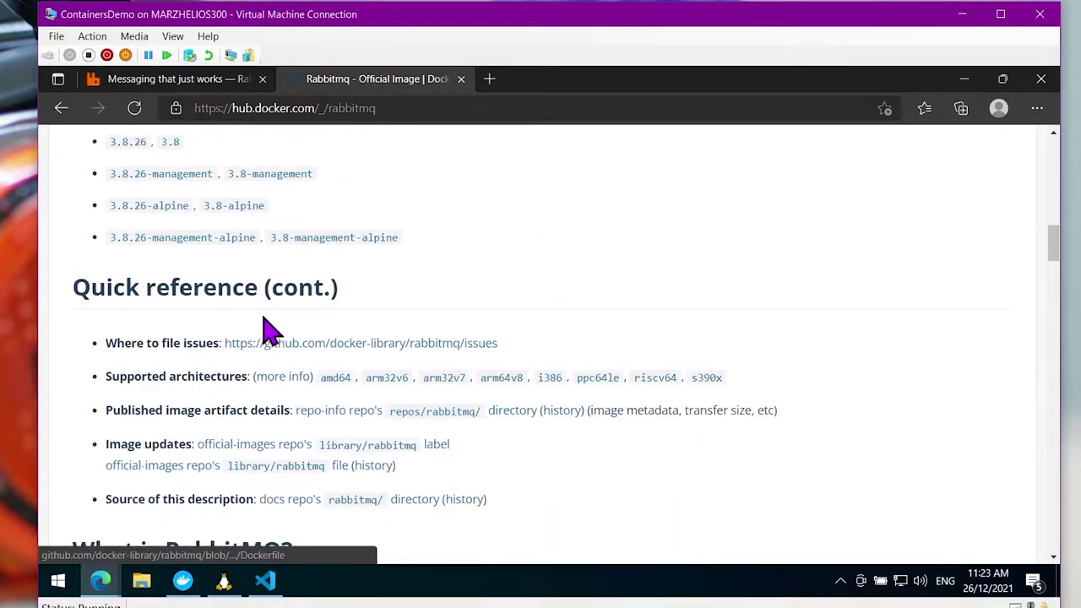
pyautogui.scroll(-5, 270, 314)
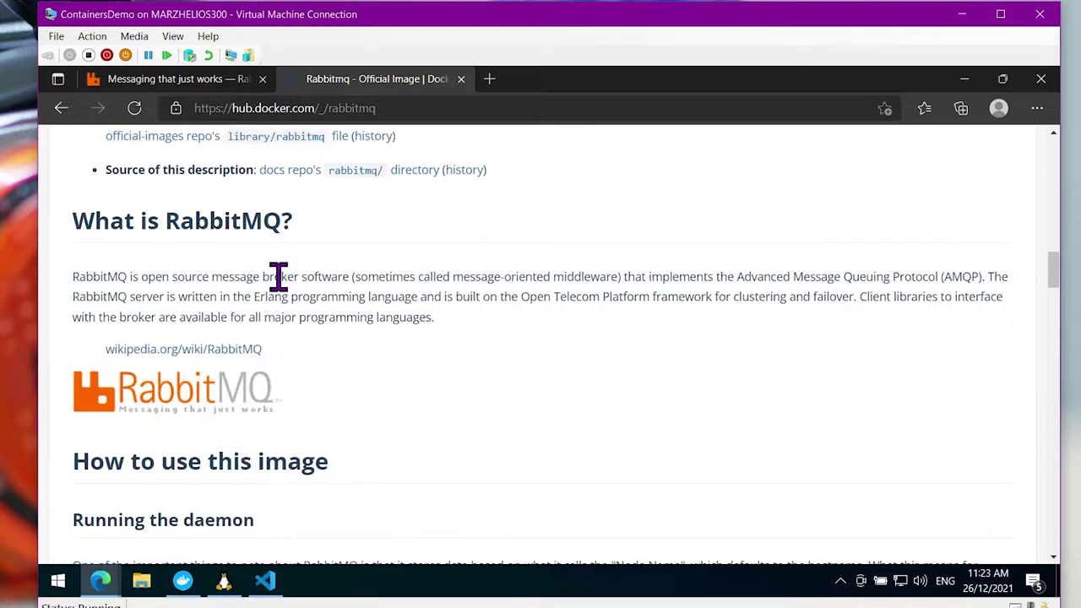
pyautogui.scroll(-8, 291, 269)
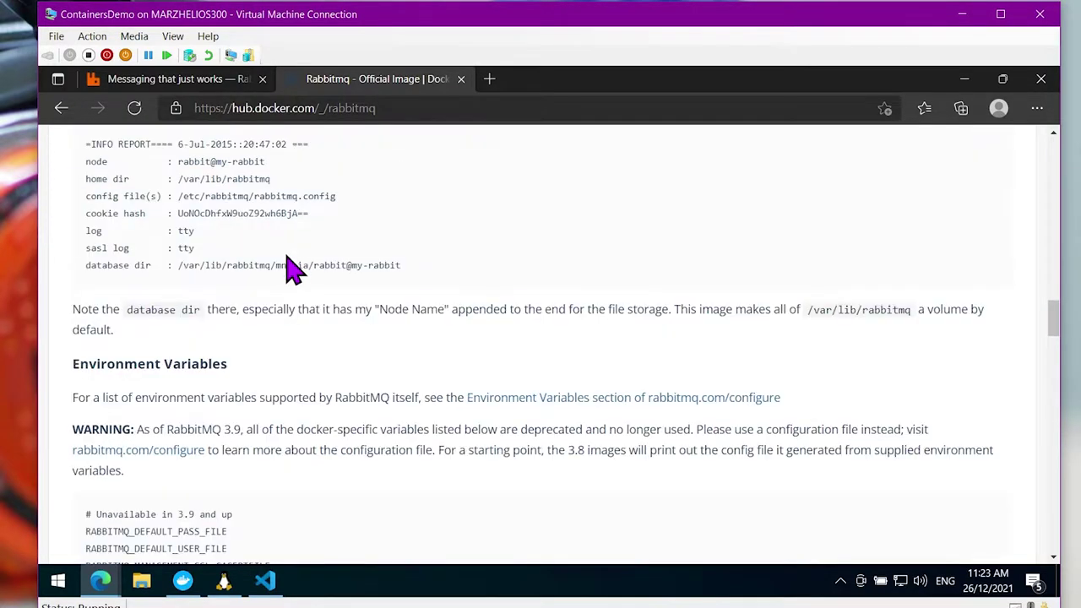
pyautogui.scroll(-7, 291, 270)
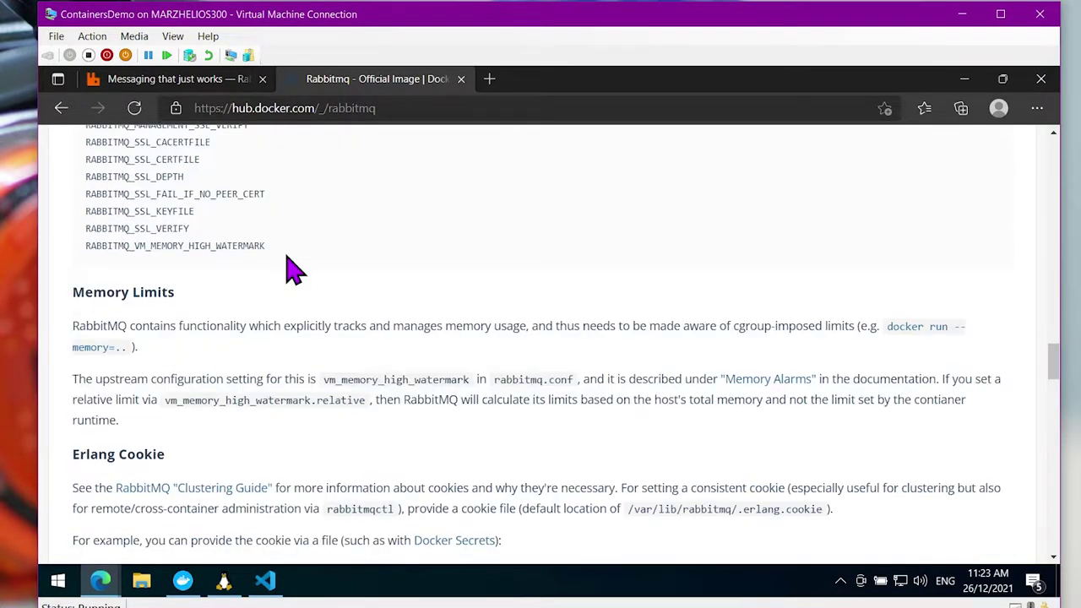
pyautogui.scroll(-4, 292, 269)
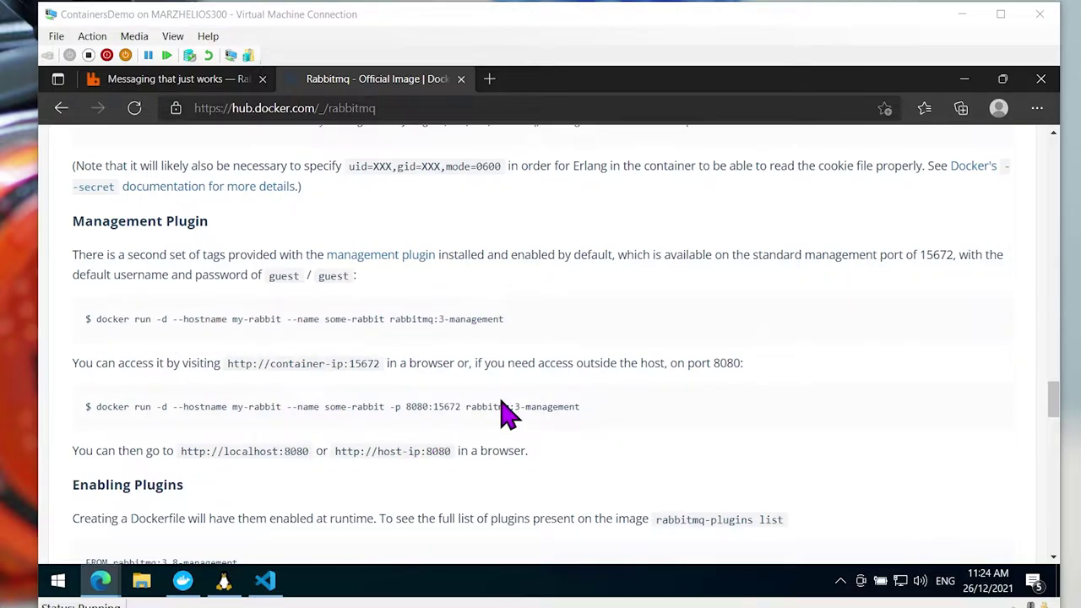
pyautogui.click(428, 412)
pyautogui.scroll(8, 425, 414)
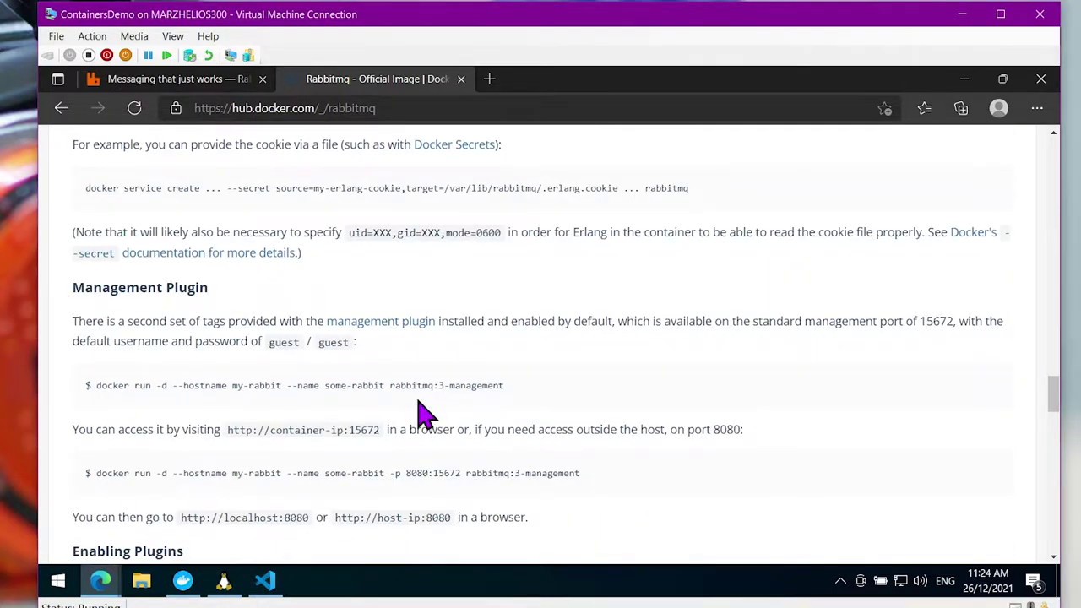
pyautogui.scroll(2, 273, 408)
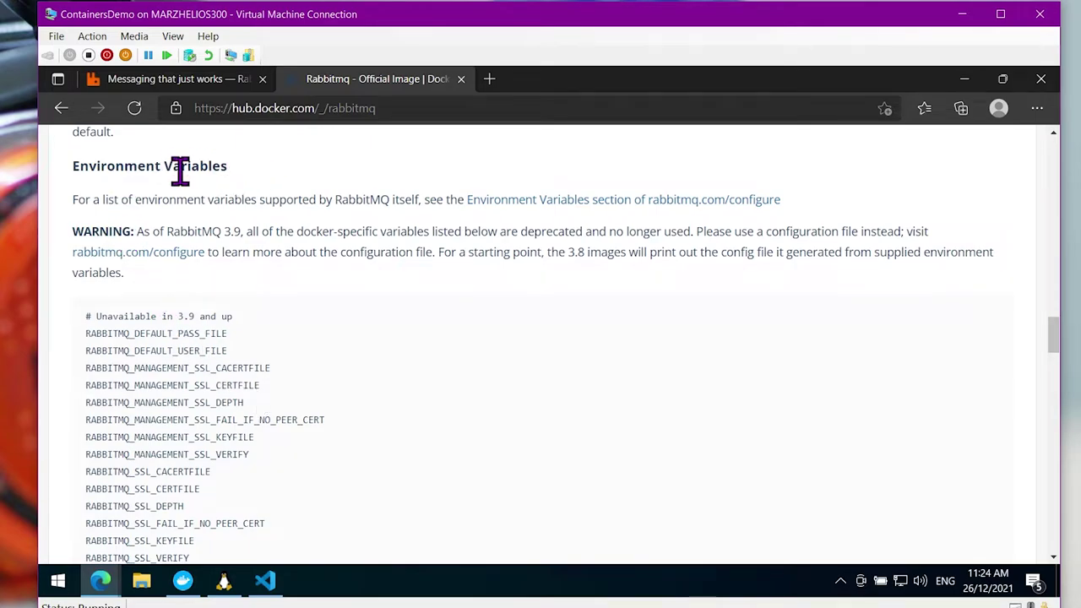
pyautogui.scroll(-1, 174, 287)
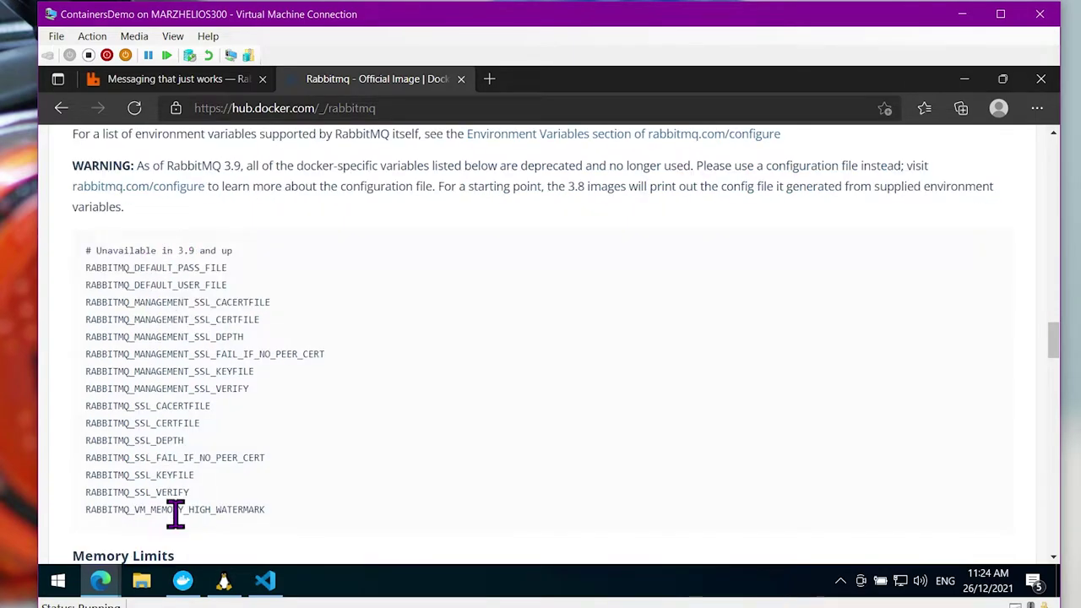
pyautogui.scroll(2, 277, 382)
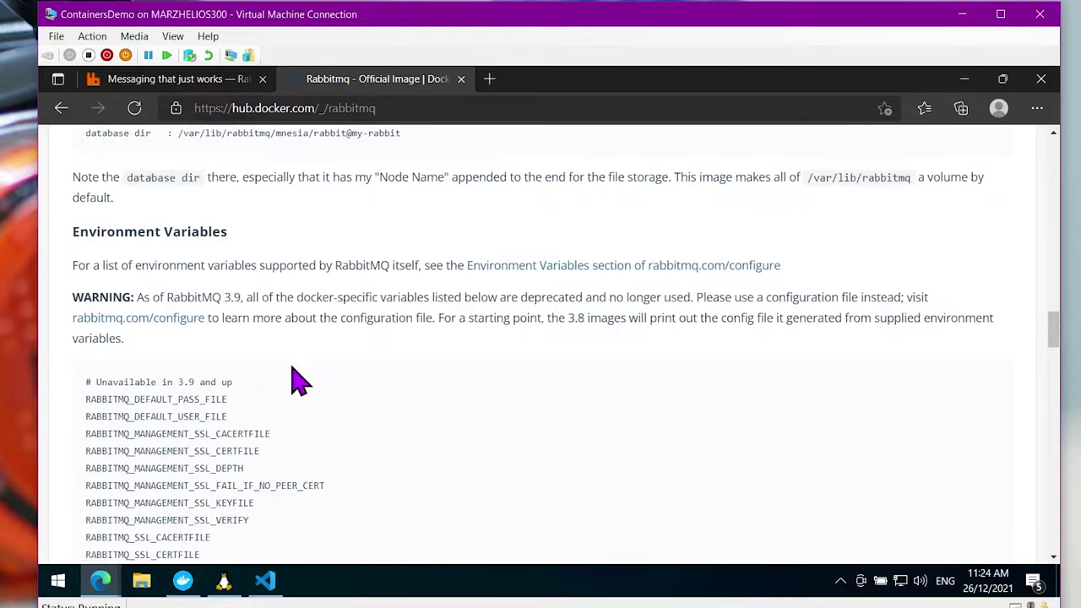
# Open the Environment Variables link in a new tab and view the RabbitMQ configure page
pyautogui.rightClick(636, 271)
pyautogui.click(673, 256)
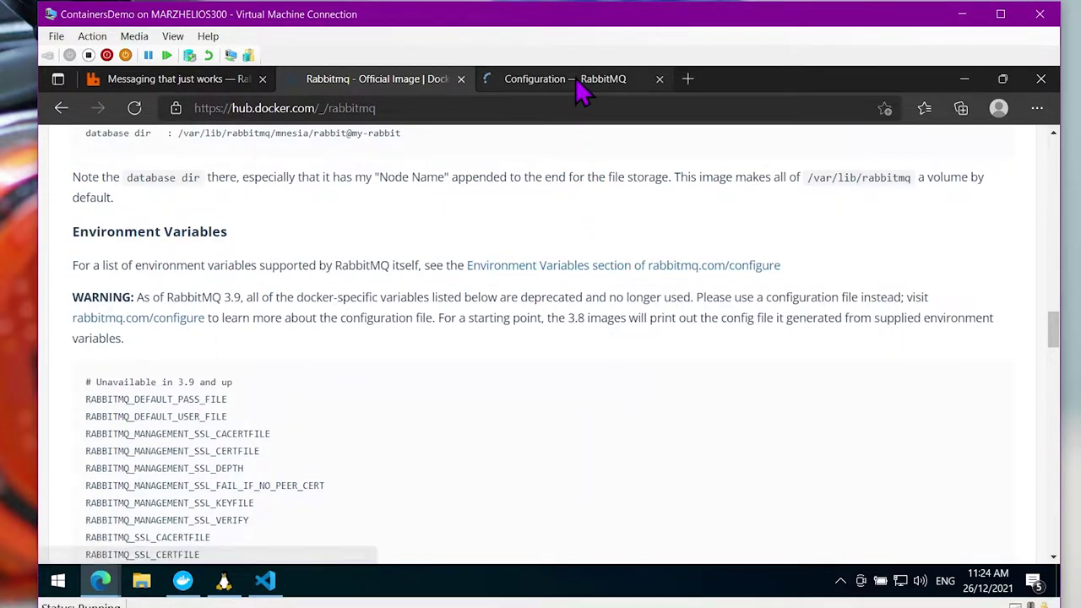
pyautogui.click(579, 85)
# Read through the variables table, including RABBITMQ_DEFAULT_USER and RABBITMQ_DEFAULT_PASS, then return to Docker Hub
pyautogui.scroll(-1, 261, 242)
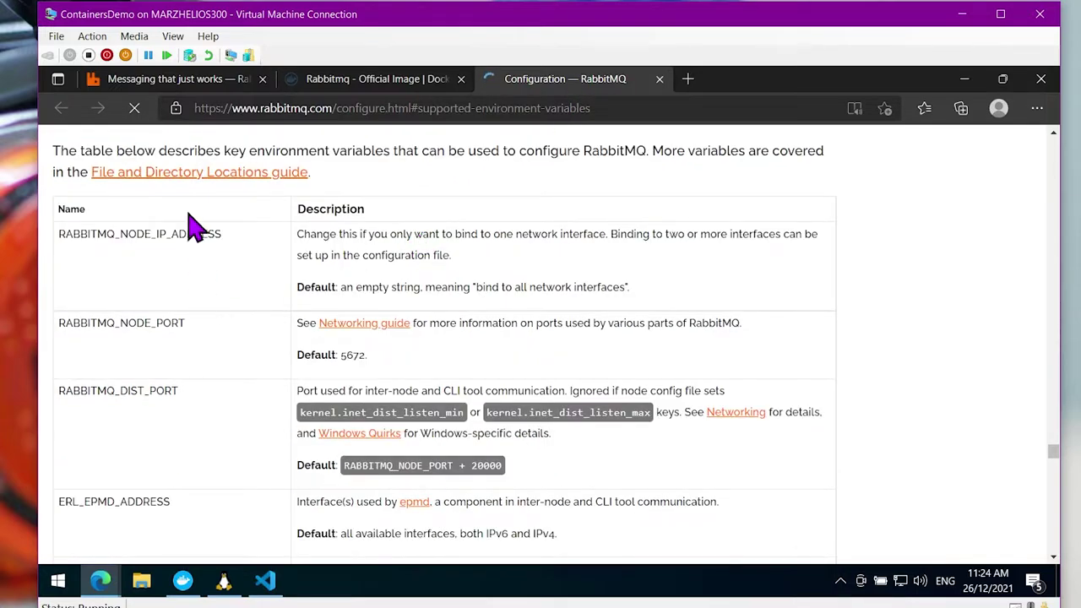
pyautogui.scroll(-1, 181, 283)
pyautogui.scroll(-8, 184, 286)
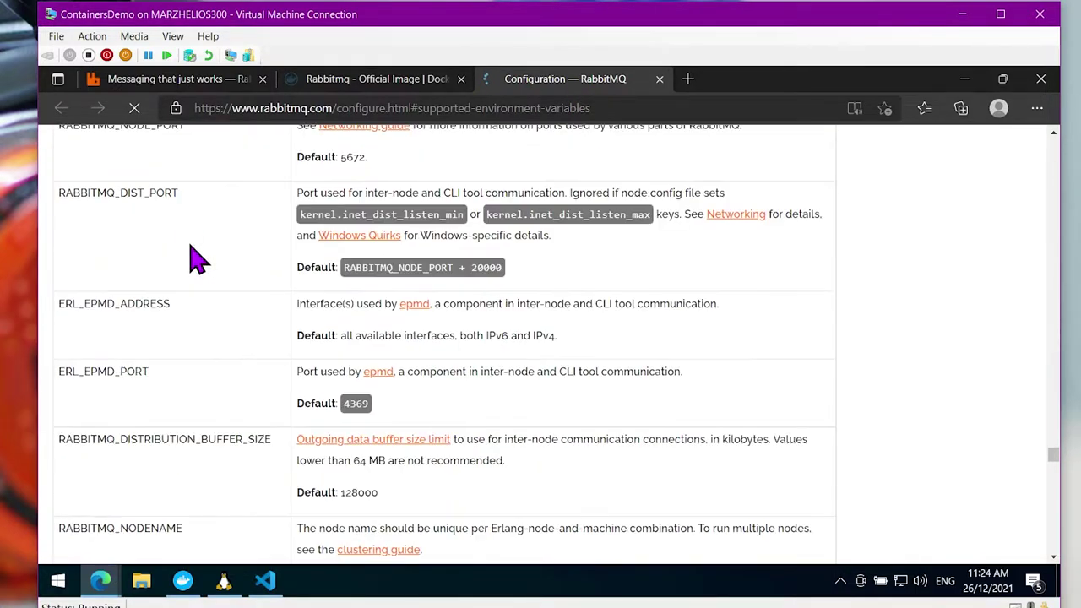
pyautogui.scroll(-10, 196, 262)
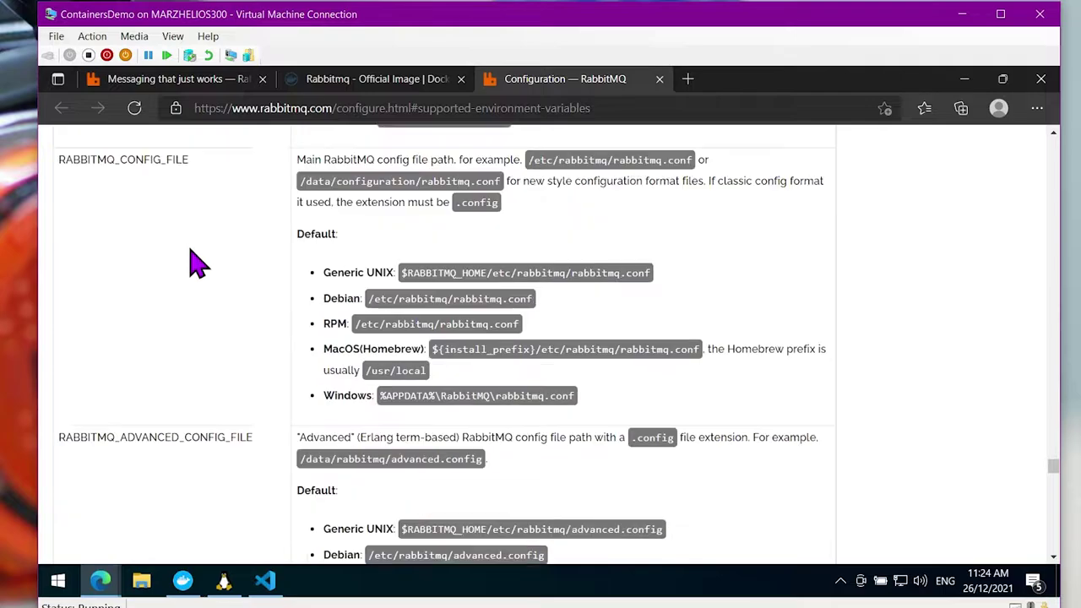
pyautogui.scroll(-5, 193, 272)
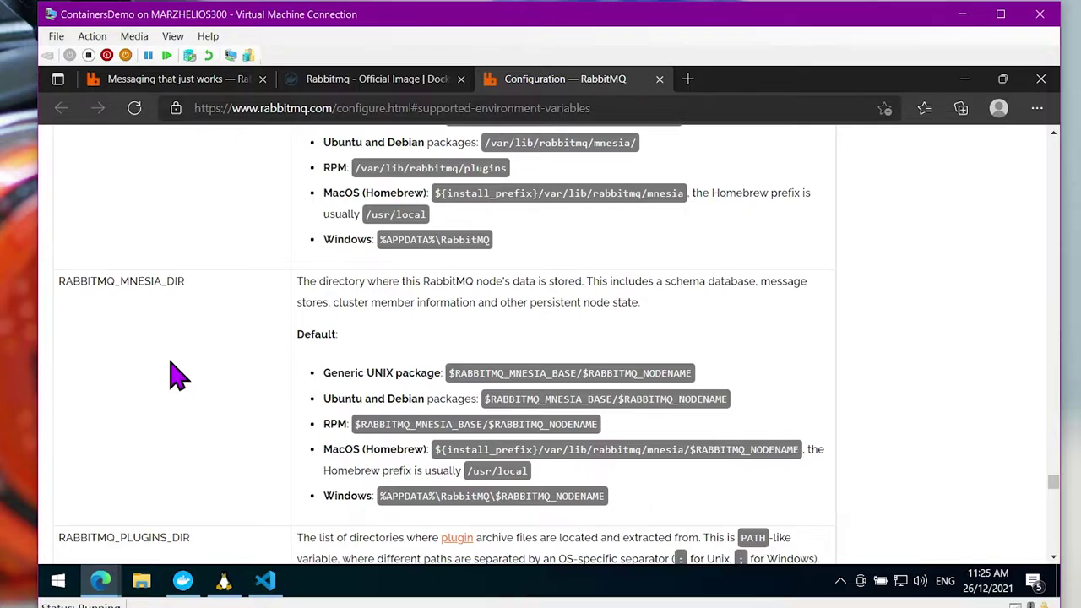
pyautogui.scroll(-2, 173, 359)
pyautogui.scroll(-8, 225, 301)
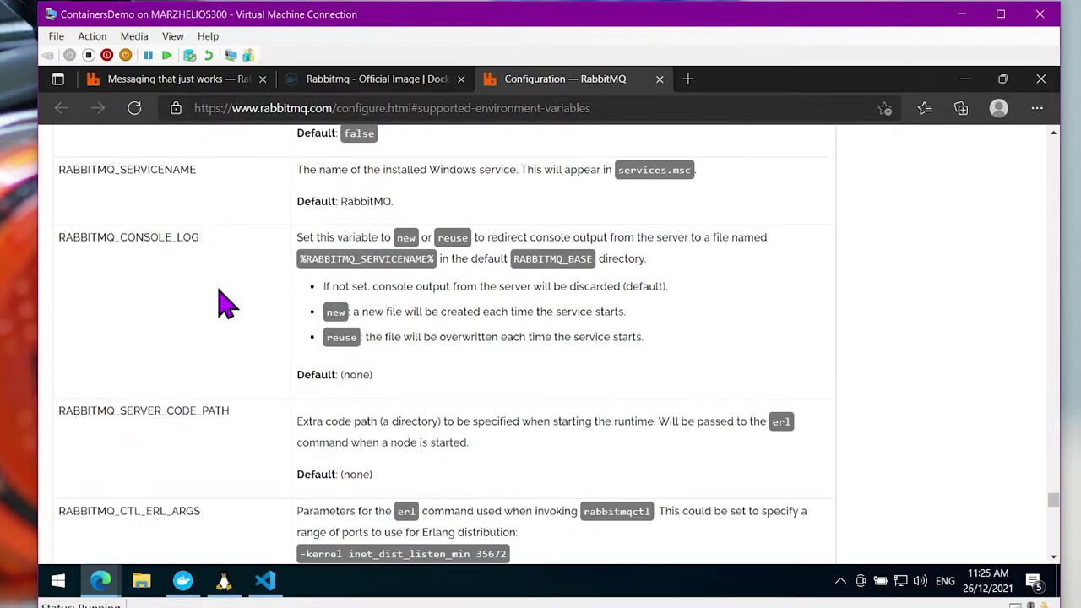
pyautogui.scroll(-8, 224, 301)
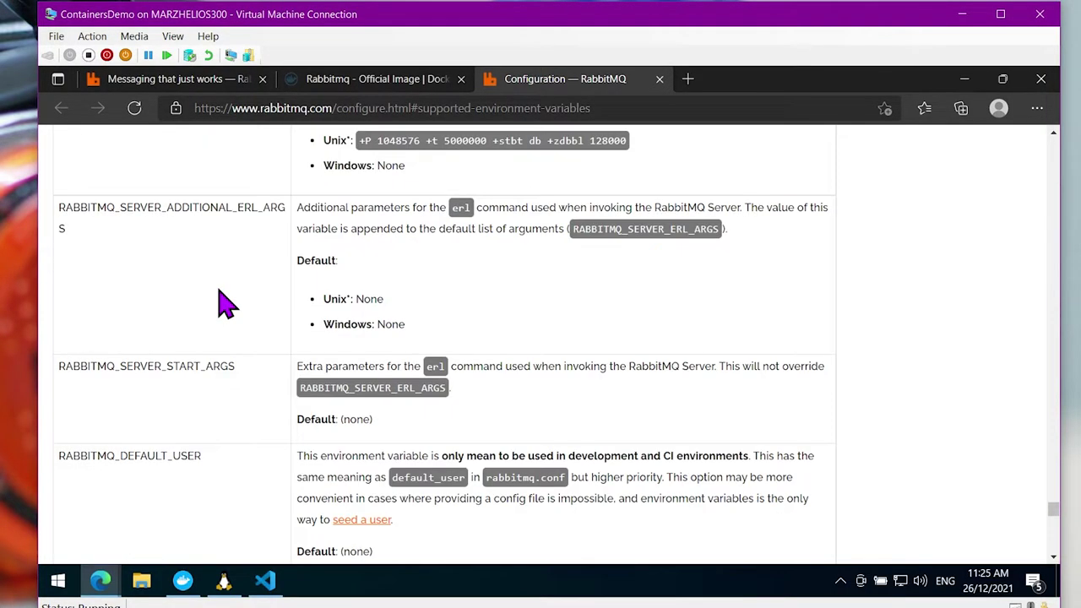
pyautogui.scroll(-2, 224, 301)
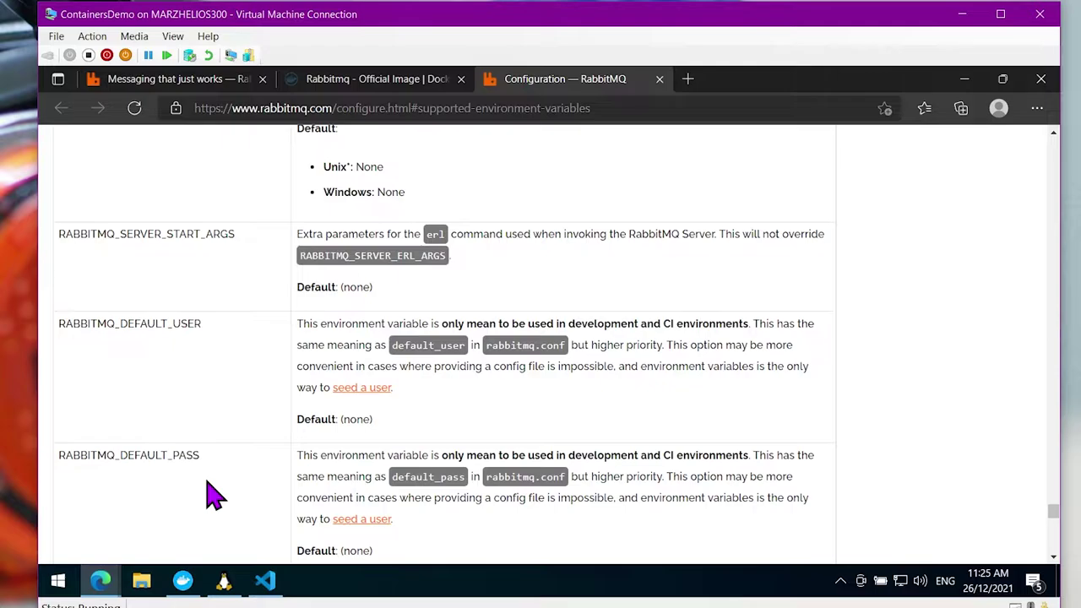
pyautogui.scroll(-1, 202, 486)
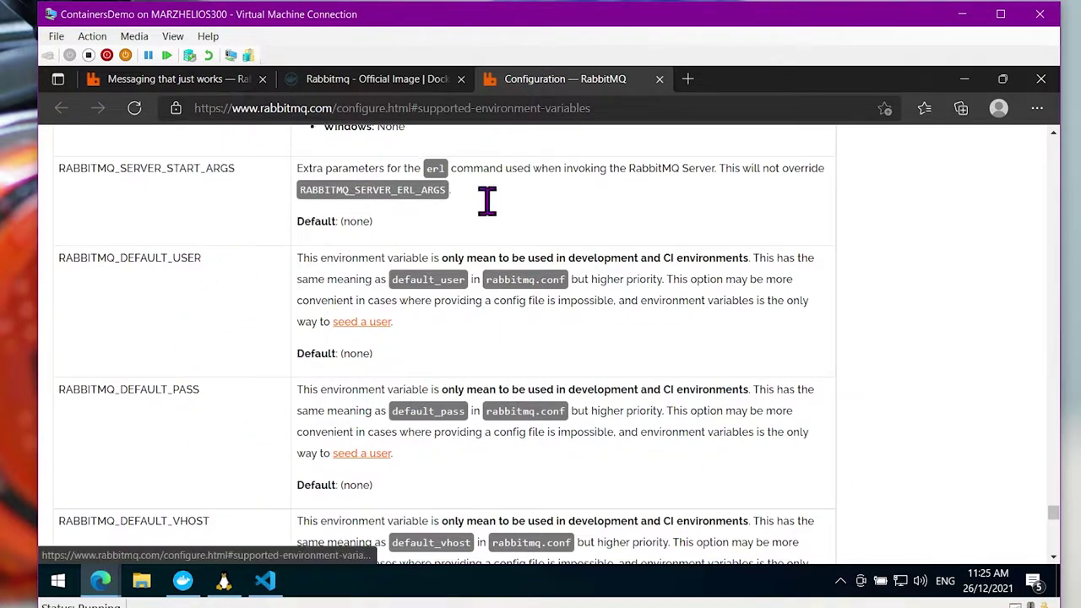
pyautogui.click(392, 78)
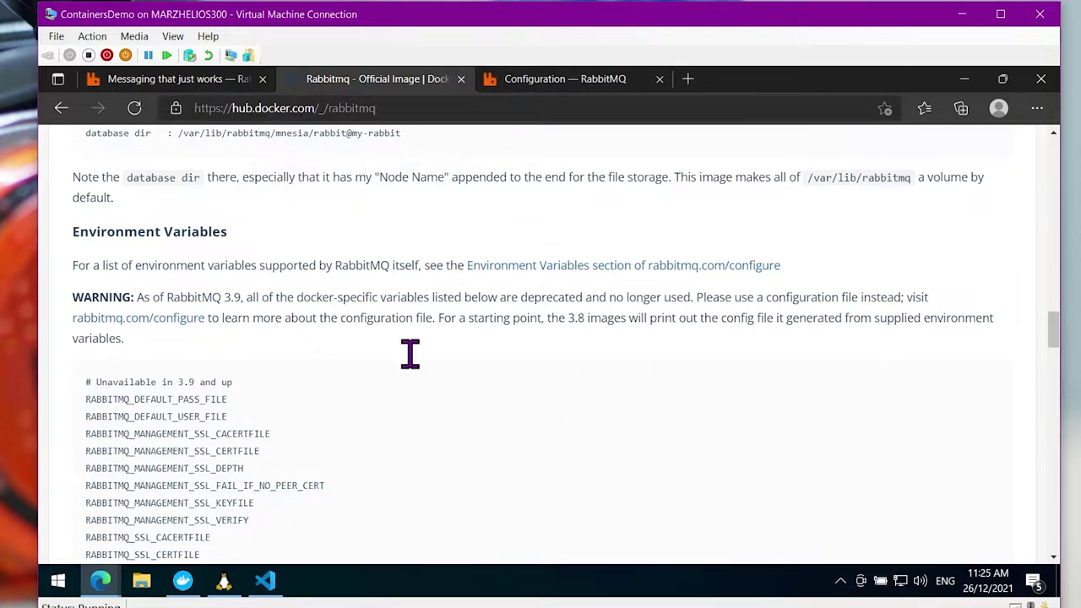
# Select the configure page's web address, then scroll Docker Hub's rabbitmq page to Management Plugin
pyautogui.scroll(-5, 407, 379)
pyautogui.scroll(3, 411, 380)
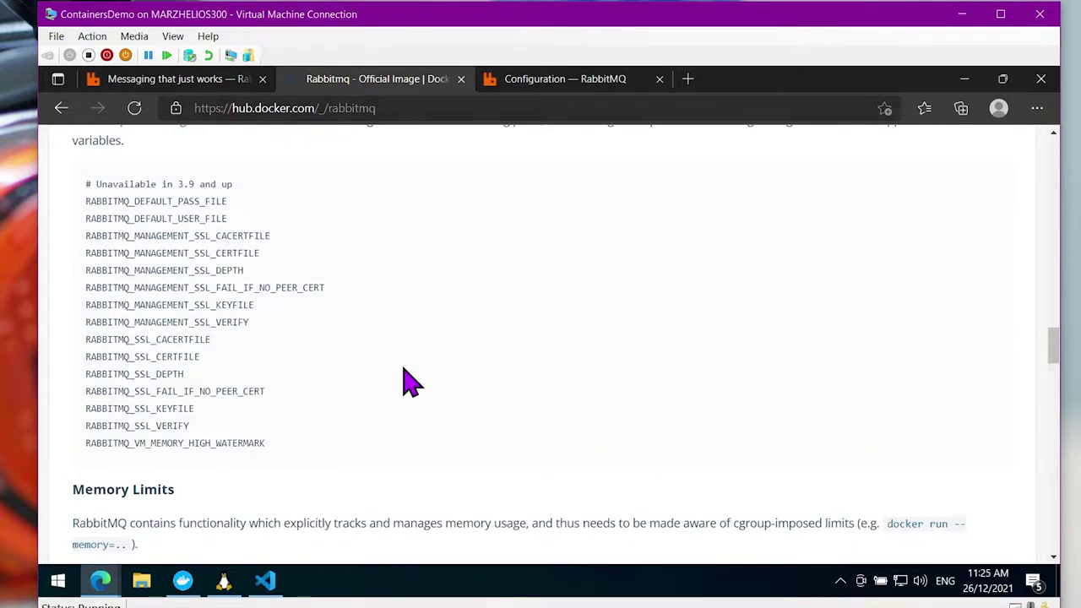
pyautogui.scroll(5, 407, 379)
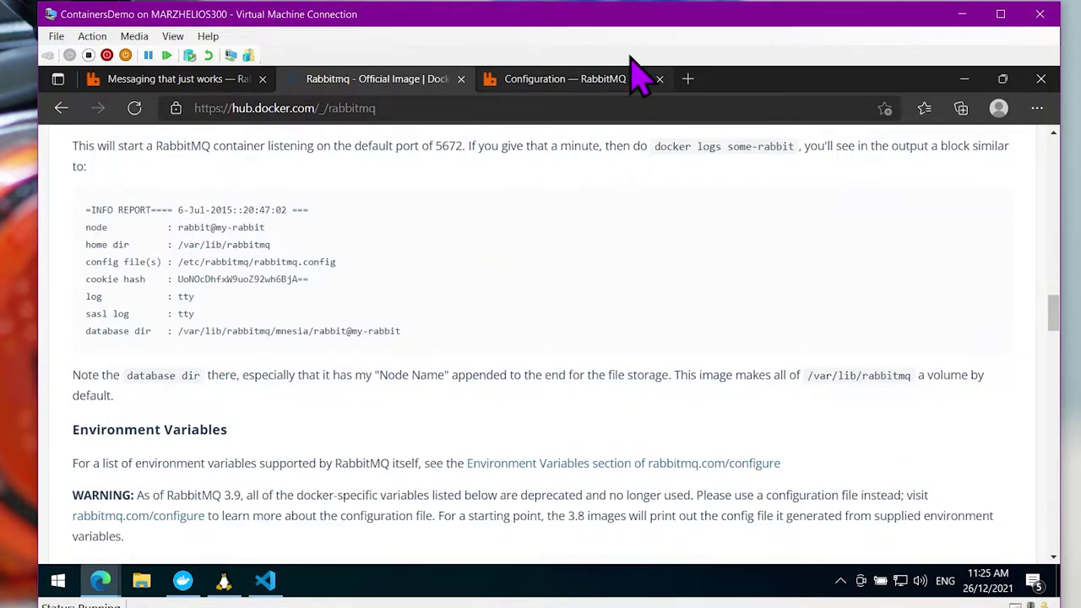
pyautogui.click(640, 78)
pyautogui.click(367, 108)
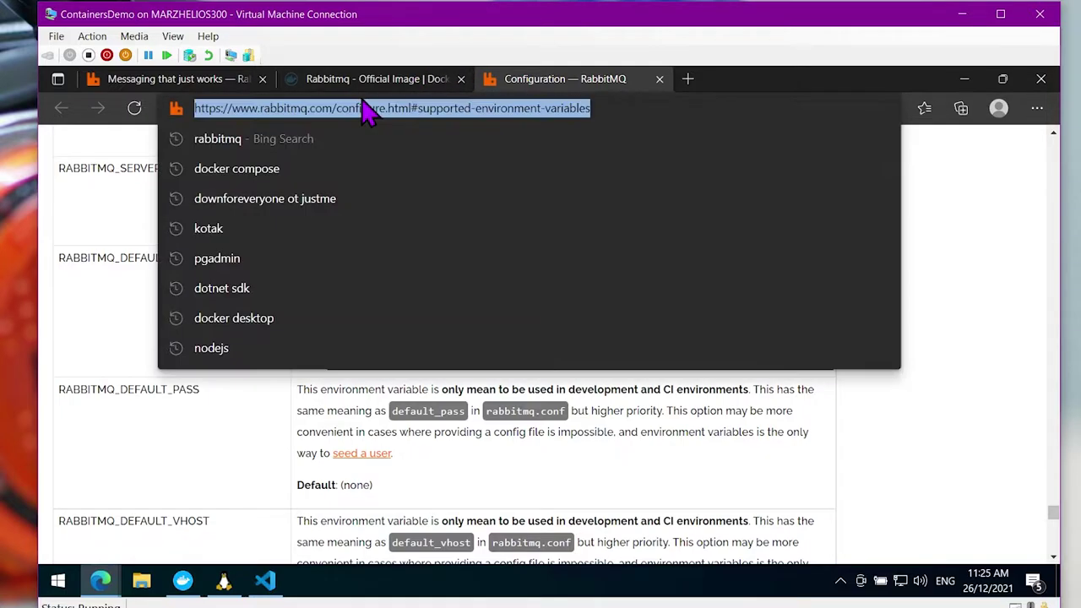
pyautogui.click(365, 85)
pyautogui.scroll(-12, 338, 342)
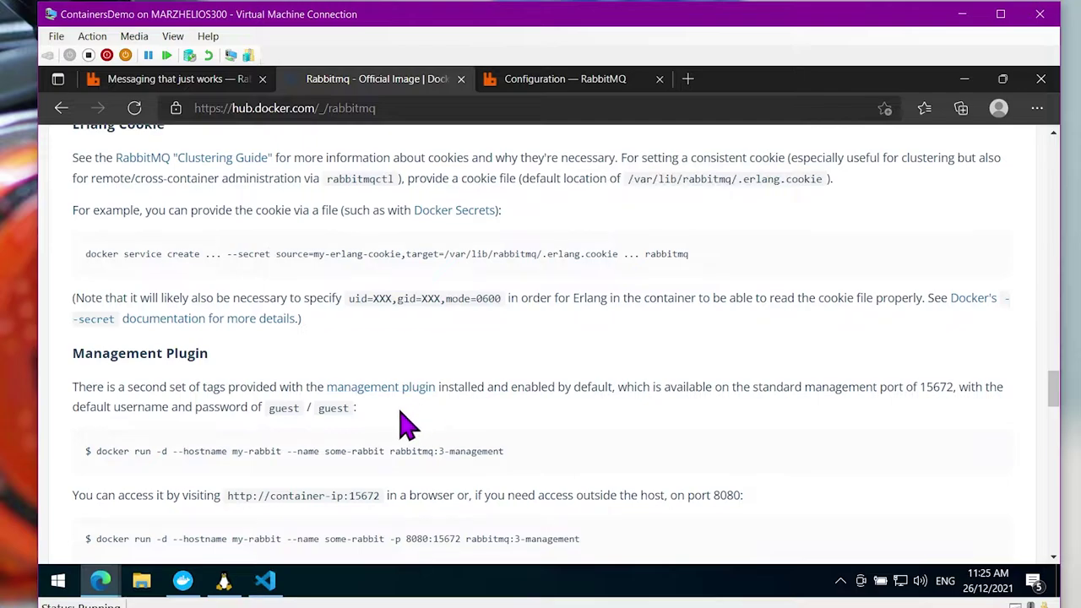
pyautogui.scroll(-2, 411, 414)
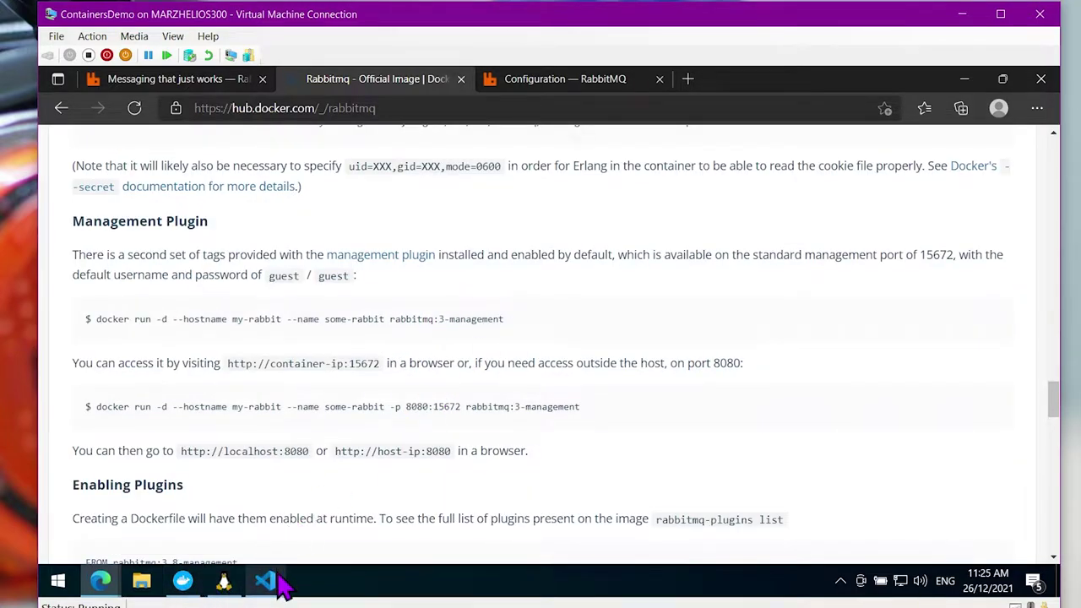
pyautogui.click(225, 583)
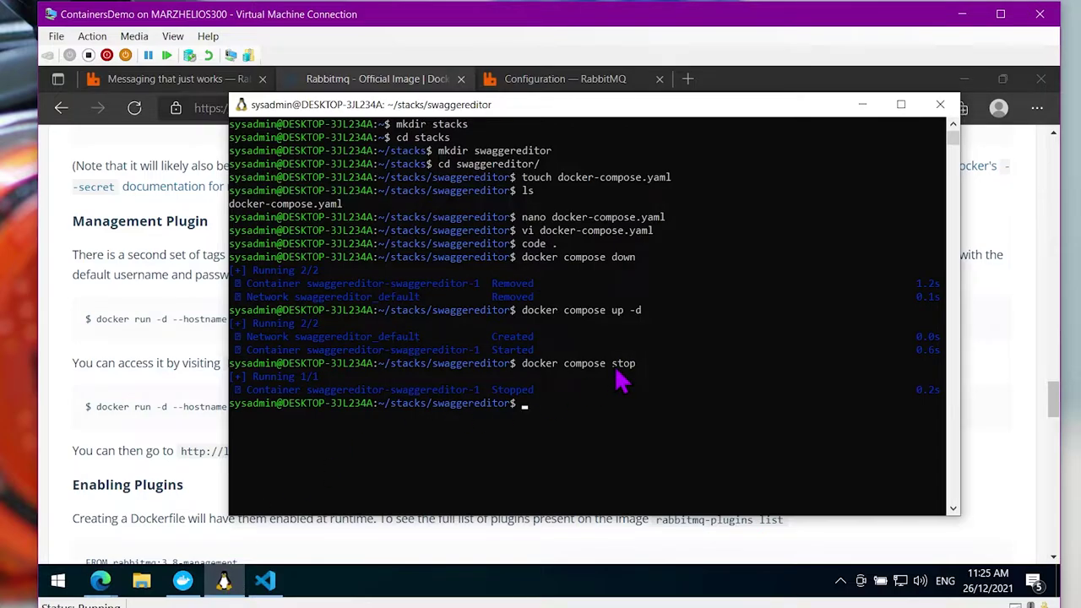
# Go up to ~/stacks, create a rabbitmq folder, list the folders, and move into rabbitmq
pyautogui.write('cd ..')
pyautogui.press('Return')
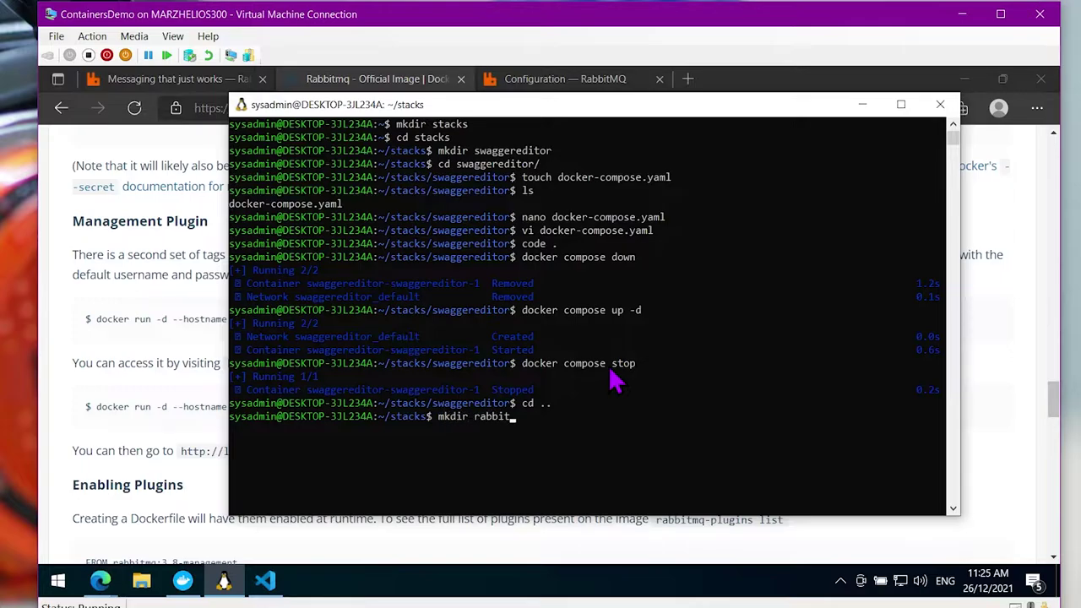
pyautogui.press('Return')
pyautogui.write('ls')
pyautogui.press('Return')
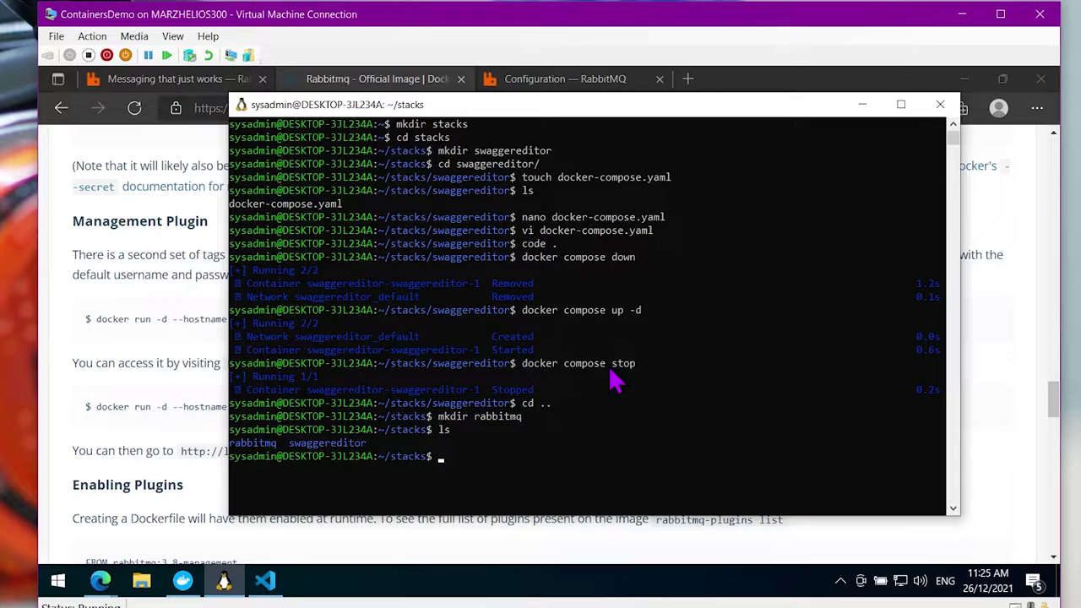
pyautogui.press('Return')
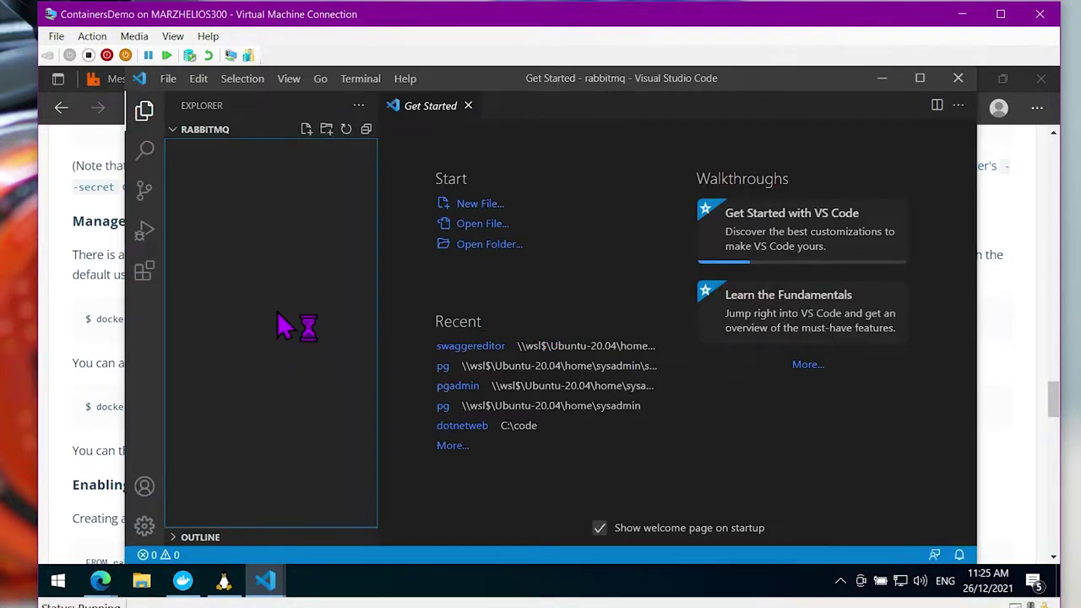
# Create a new file named docker-compose.yam in the empty rabbitmq folder
pyautogui.rightClick(264, 277)
pyautogui.click(267, 287)
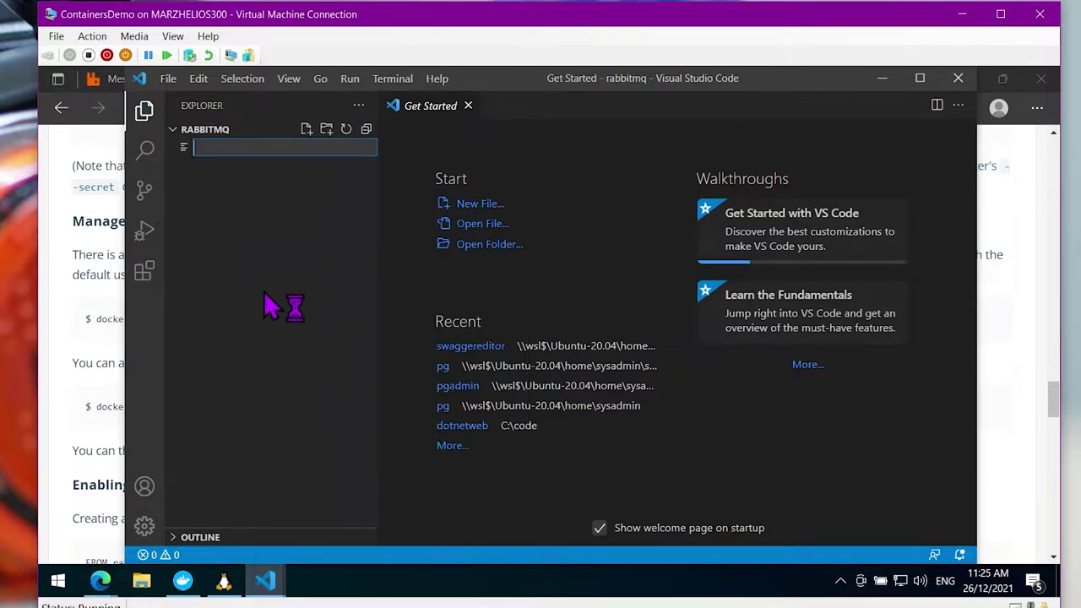
pyautogui.write('docker-compose.yam')
pyautogui.press('Return')
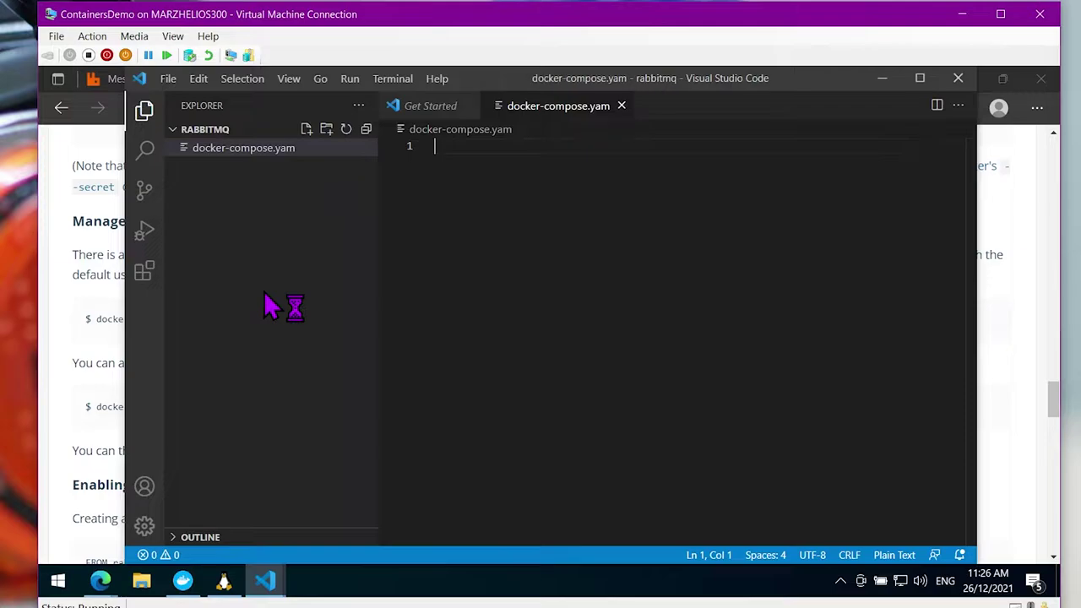
# Rename the file to docker-compose.yaml, dismiss the extension suggestion, and return to Docker Hub
pyautogui.rightClick(289, 152)
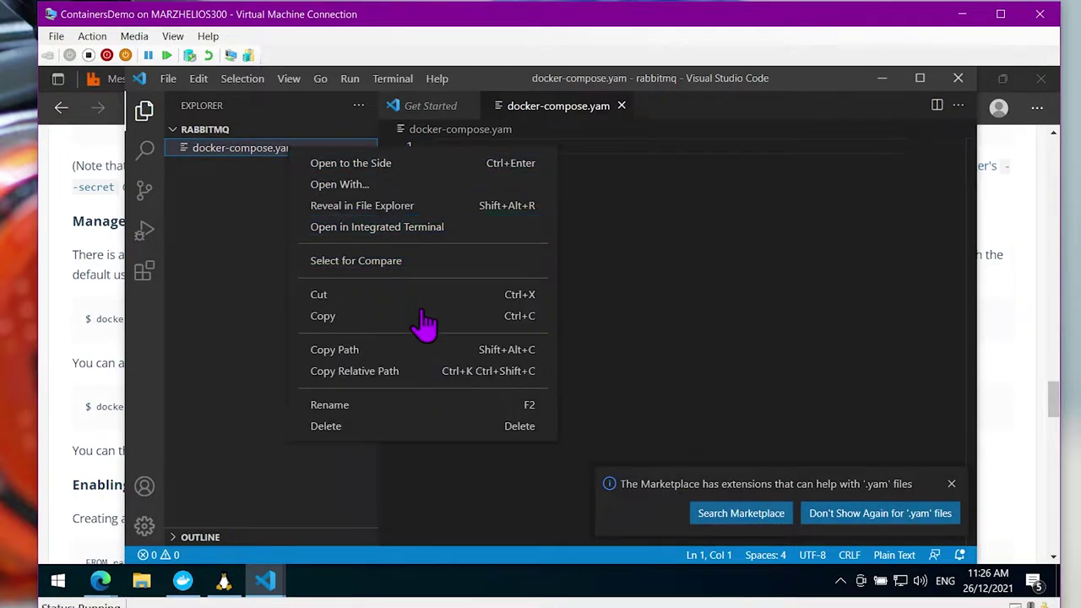
pyautogui.click(446, 407)
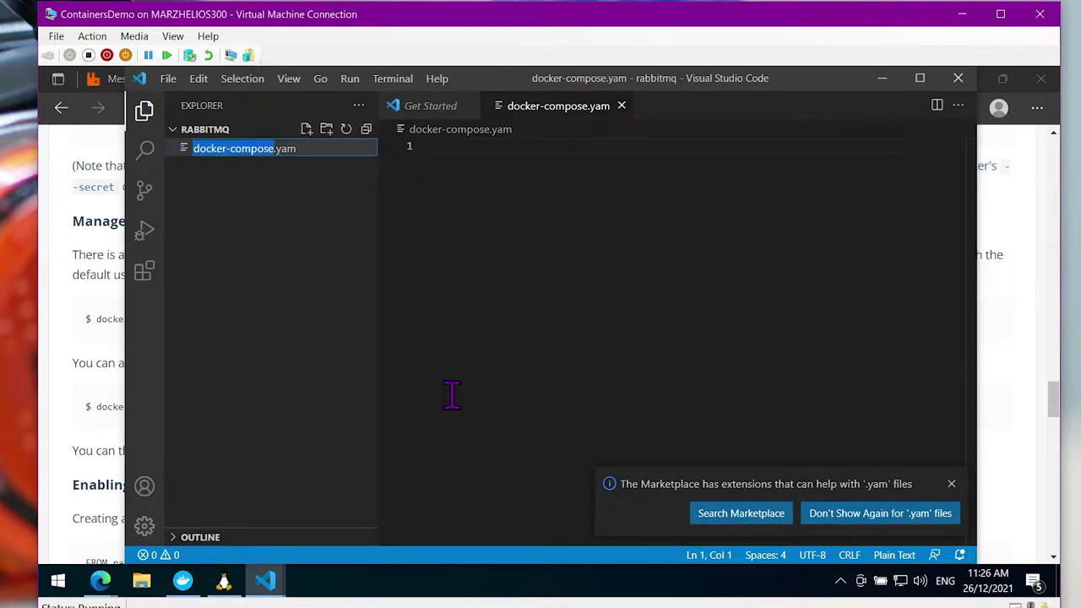
pyautogui.press('End')
pyautogui.press('Return')
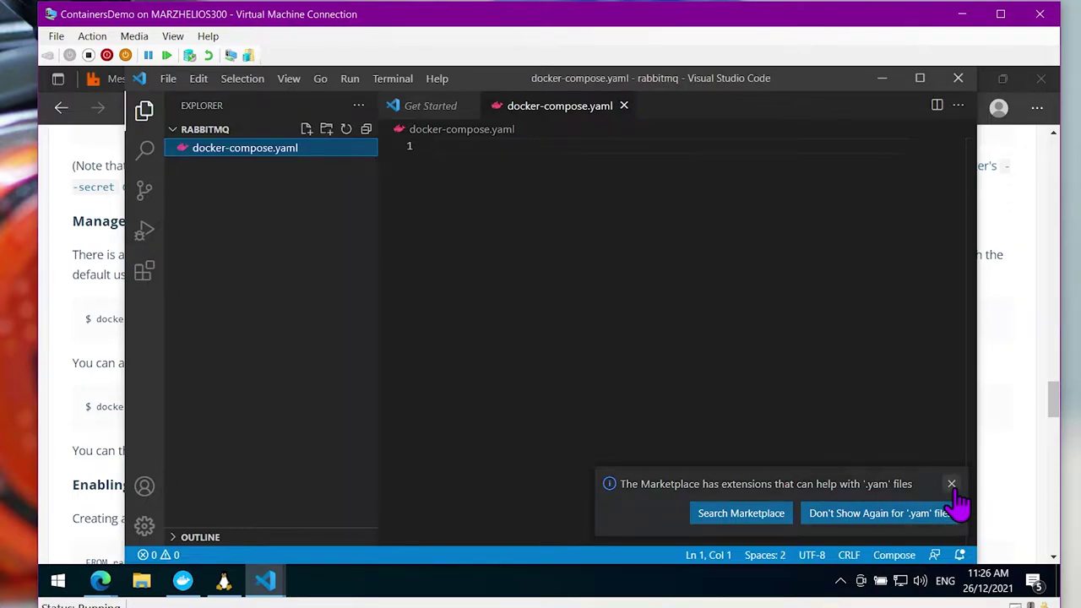
pyautogui.click(951, 484)
pyautogui.click(114, 326)
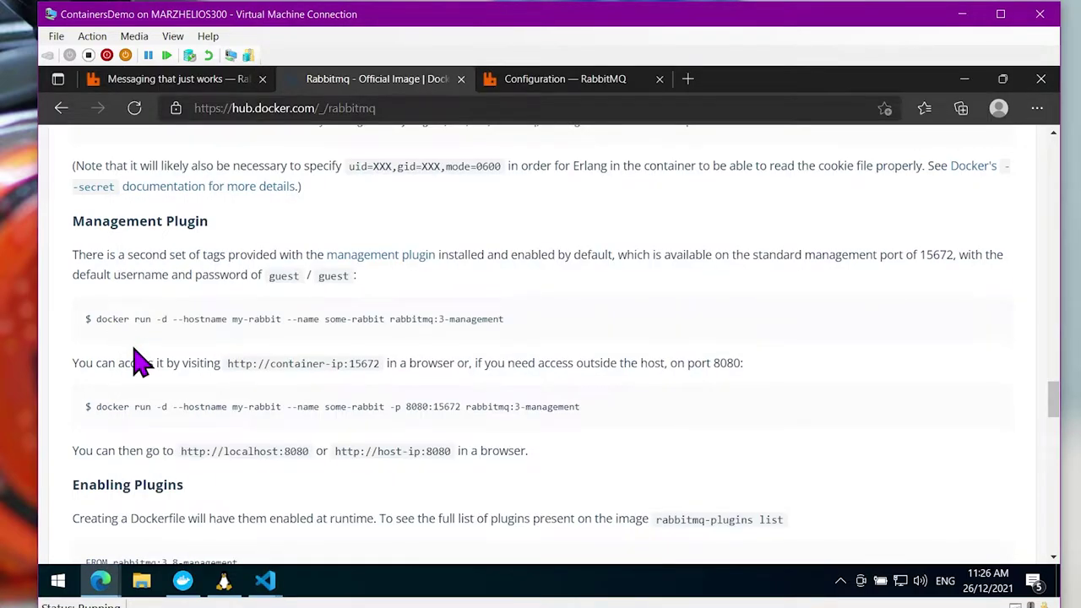
pyautogui.scroll(-6, 148, 338)
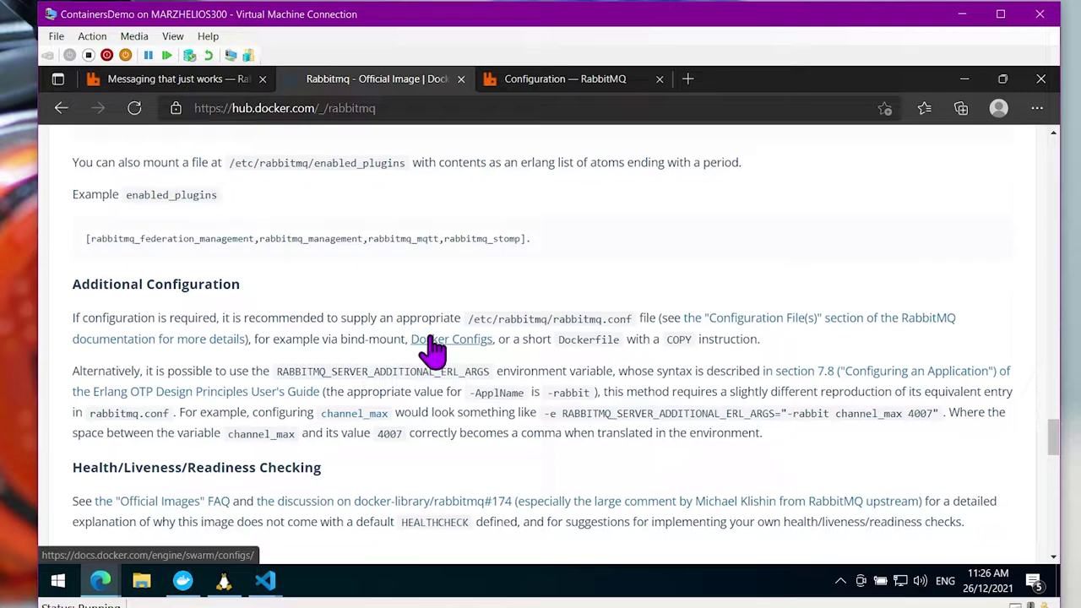
pyautogui.scroll(-2, 307, 344)
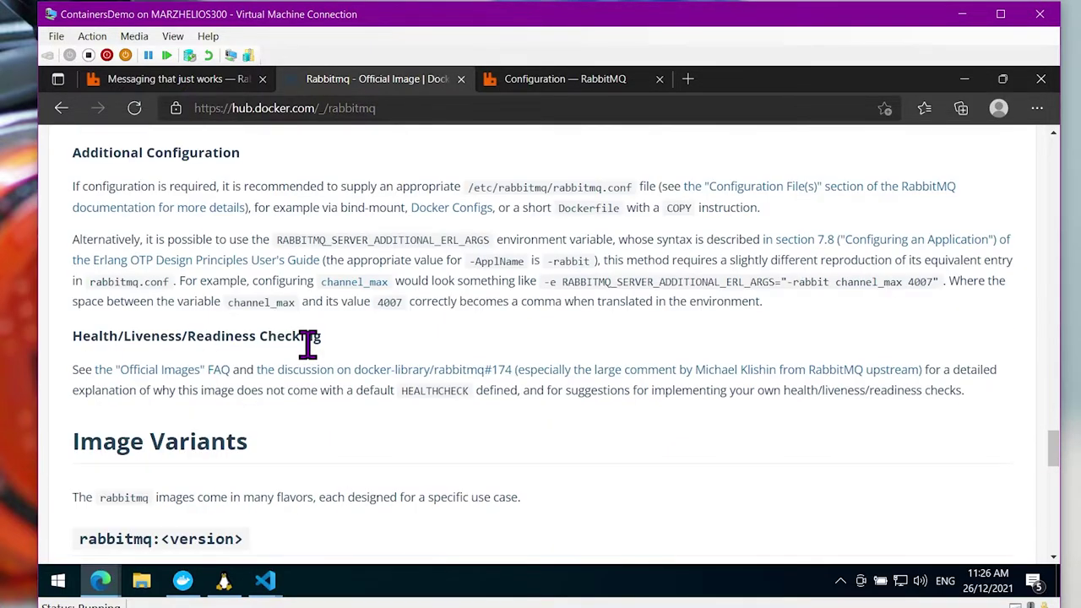
pyautogui.scroll(-3, 308, 344)
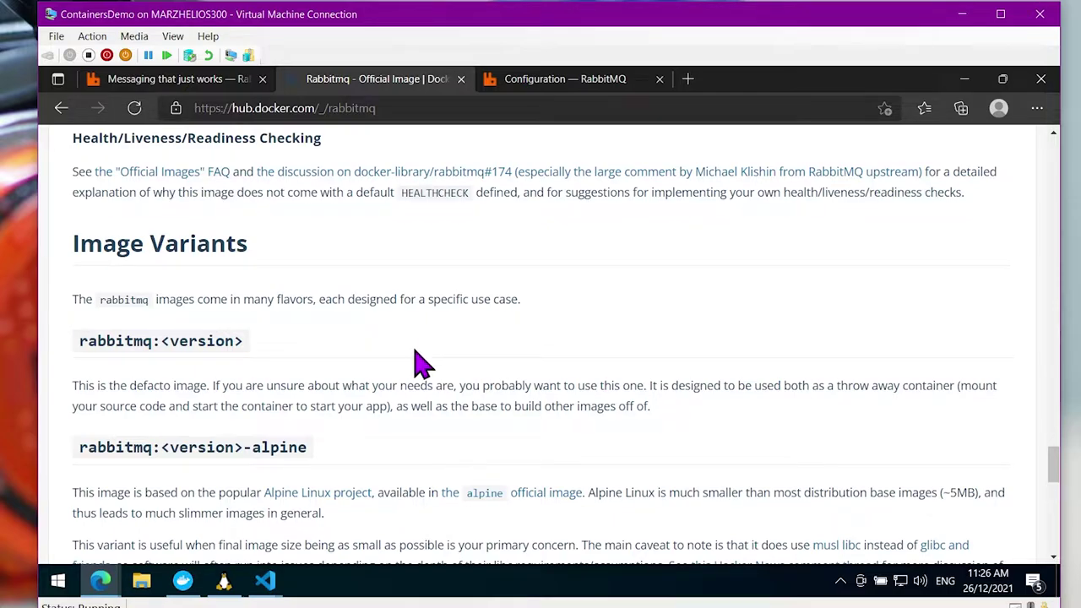
pyautogui.scroll(-1, 431, 385)
pyautogui.scroll(-1, 435, 390)
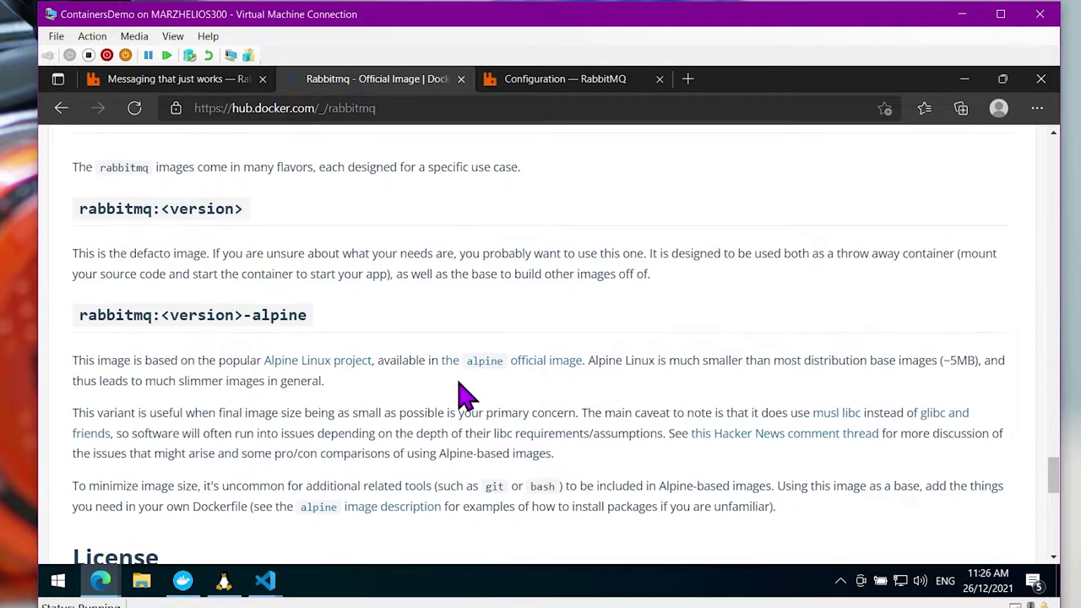
pyautogui.scroll(-6, 463, 395)
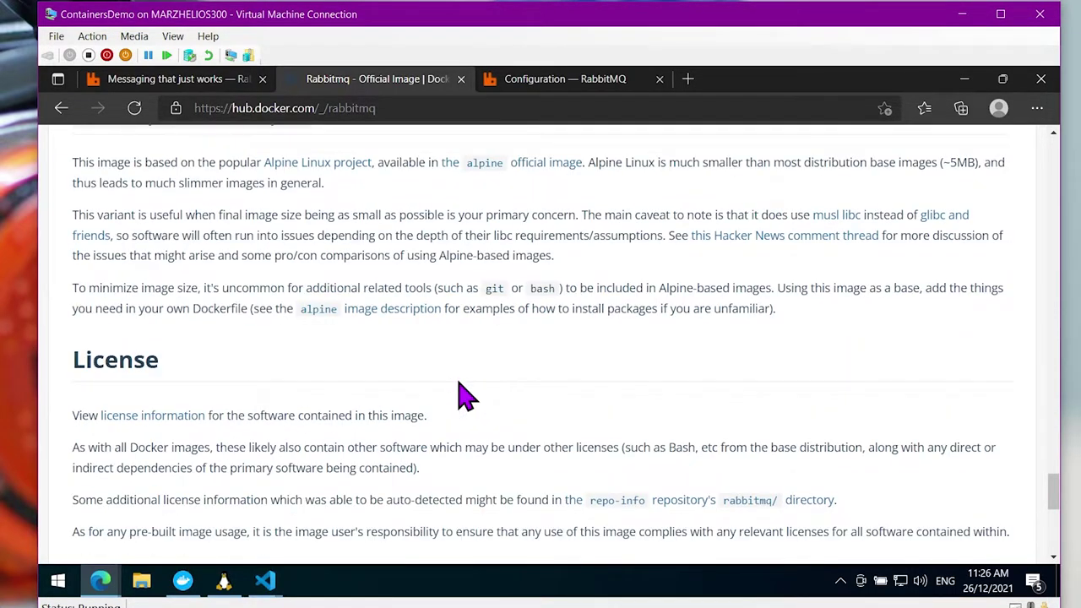
pyautogui.scroll(12, 463, 394)
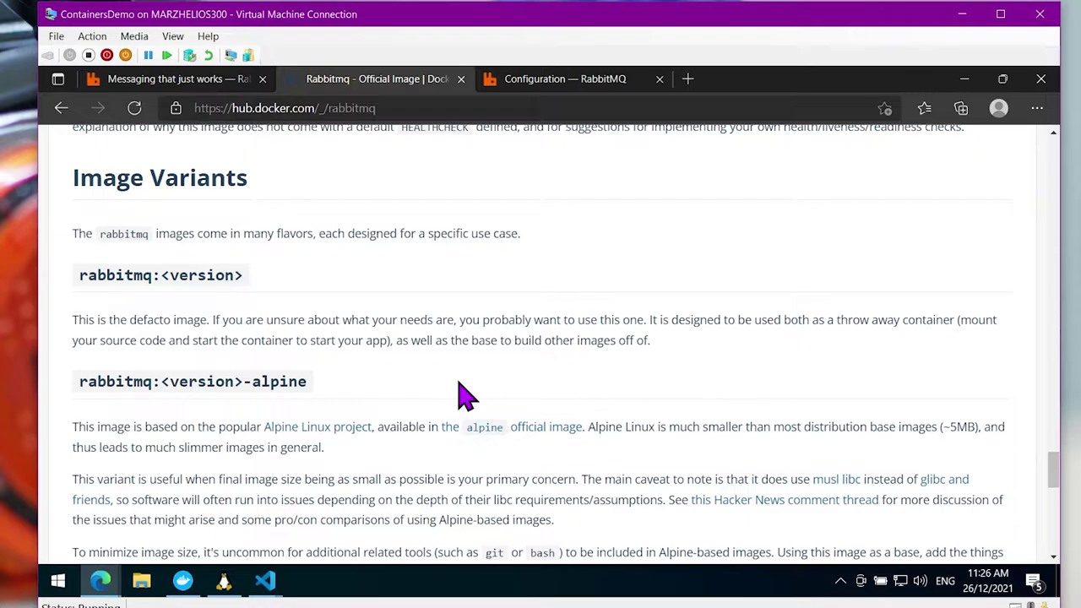
pyautogui.scroll(3, 463, 394)
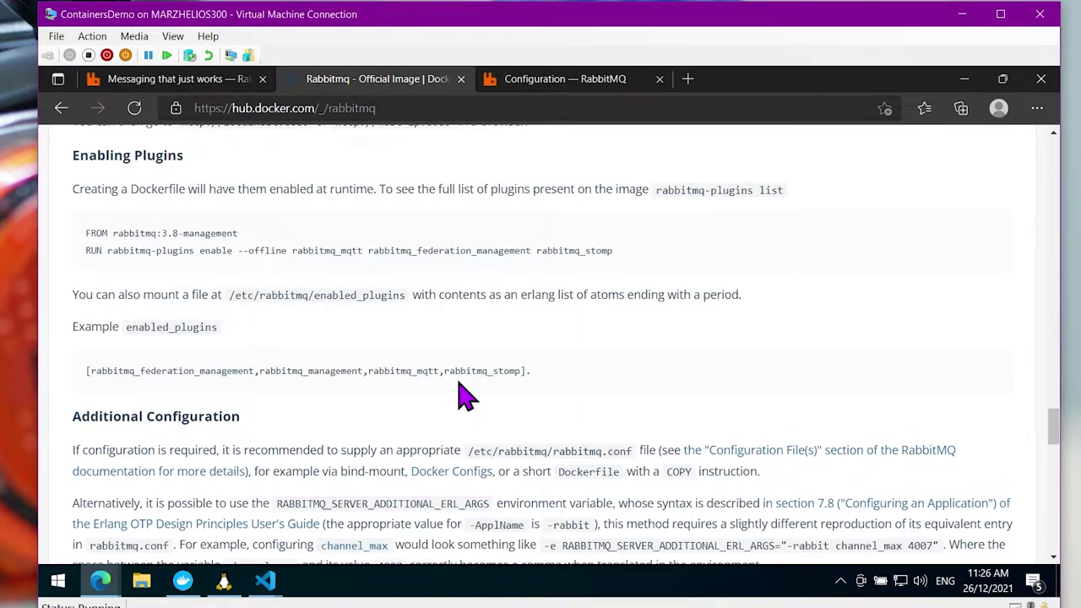
pyautogui.scroll(1, 467, 394)
pyautogui.scroll(6, 466, 395)
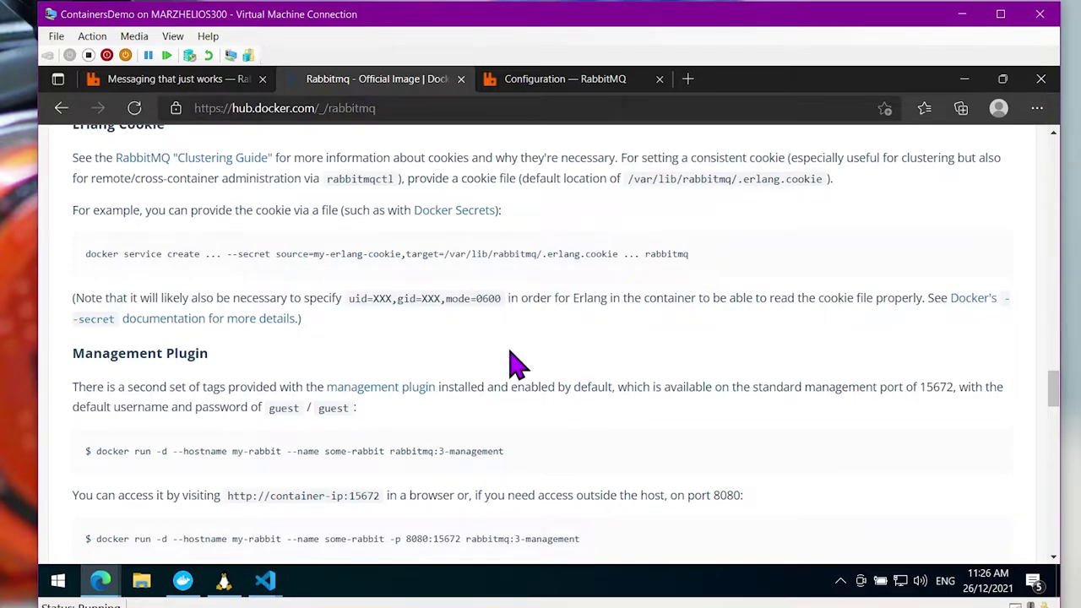
# Scroll the Docker Hub rabbitmq page to the 'How to use this image' section
pyautogui.scroll(3, 439, 372)
pyautogui.scroll(15, 473, 359)
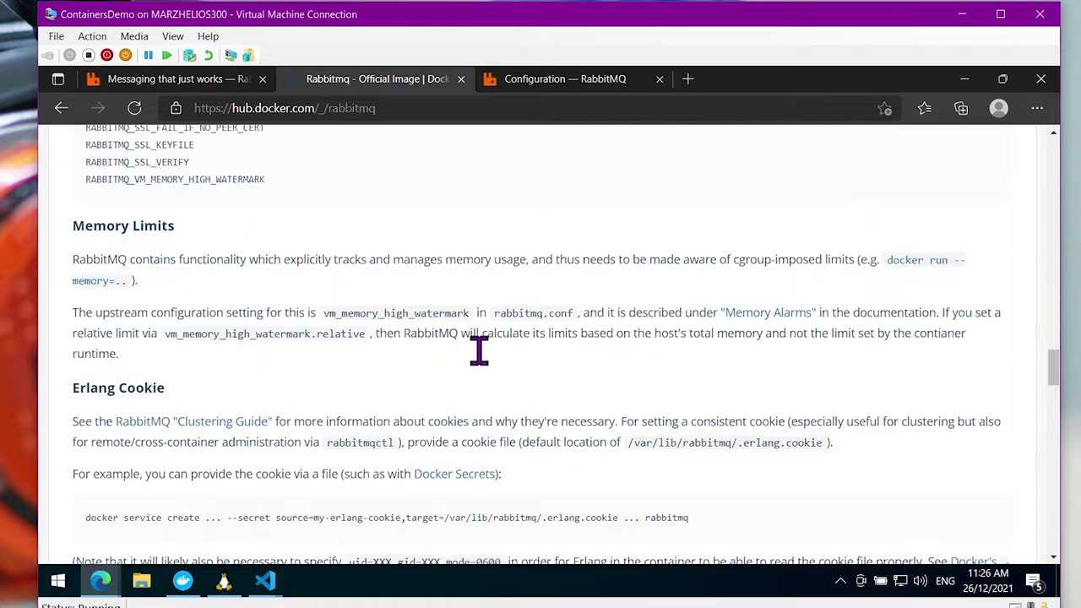
pyautogui.scroll(2, 524, 365)
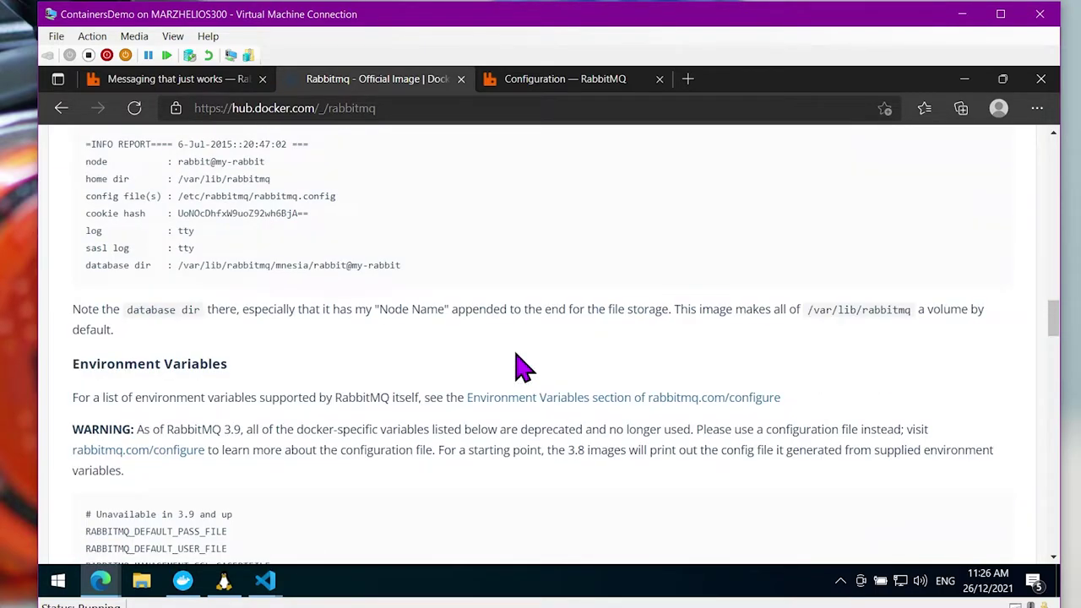
pyautogui.scroll(2, 504, 356)
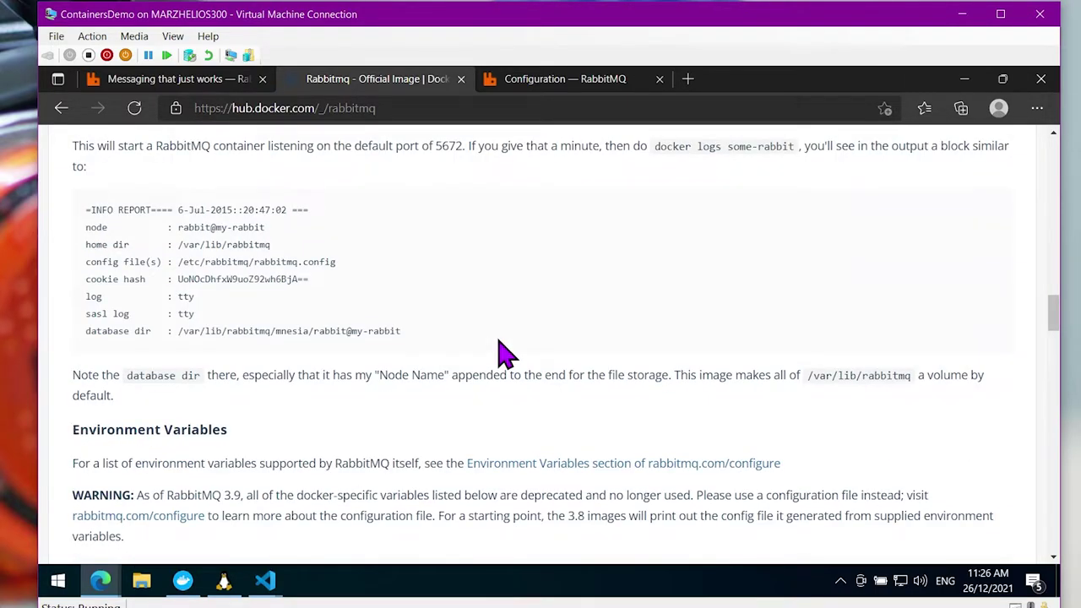
pyautogui.scroll(2, 413, 377)
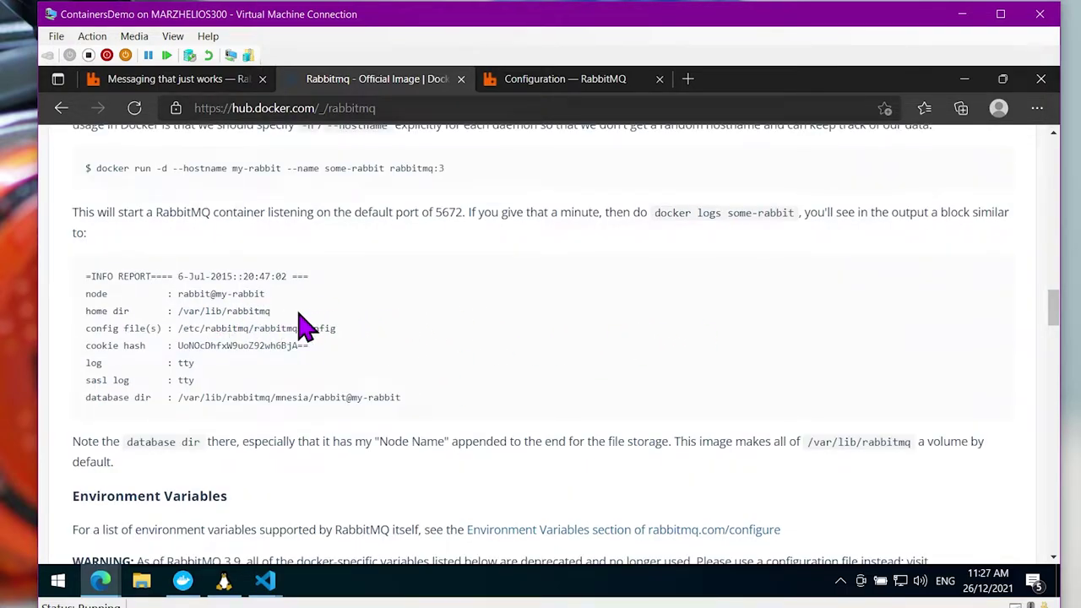
pyautogui.scroll(2, 322, 319)
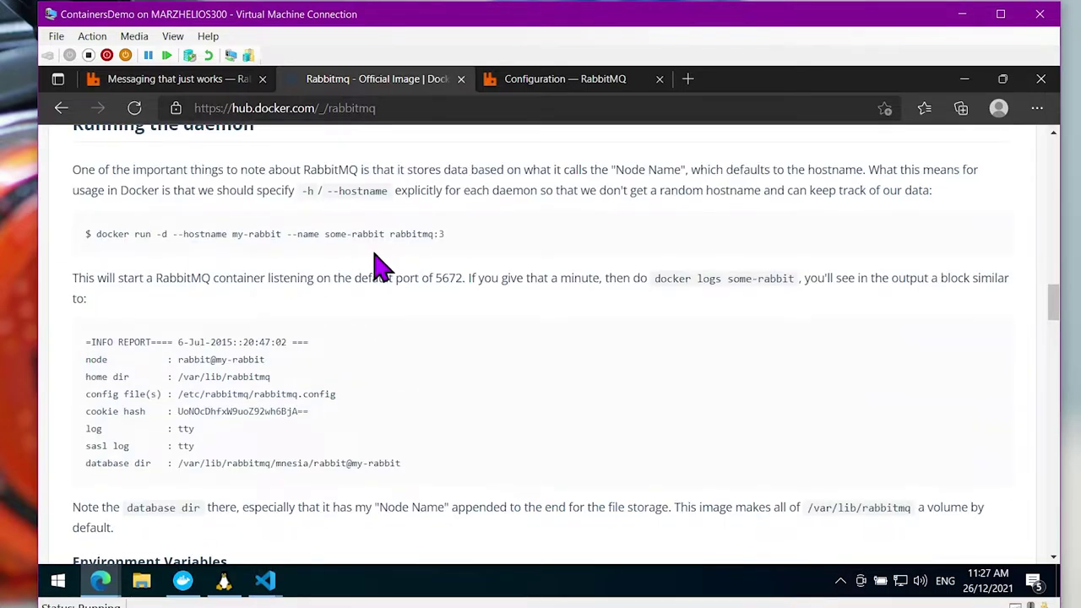
pyautogui.scroll(5, 382, 283)
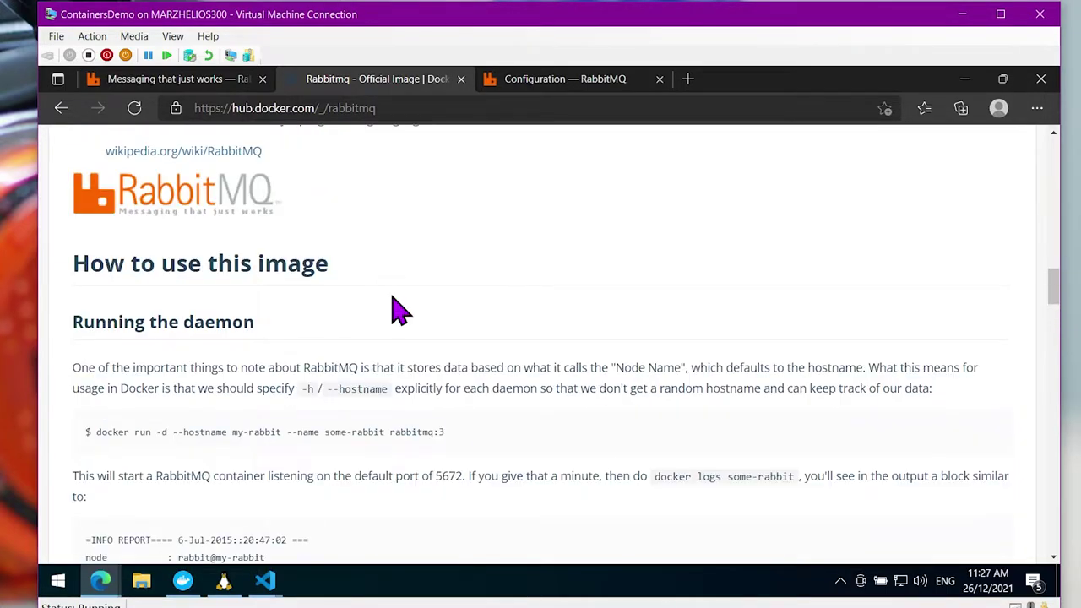
pyautogui.scroll(-2, 400, 311)
pyautogui.scroll(-1, 401, 311)
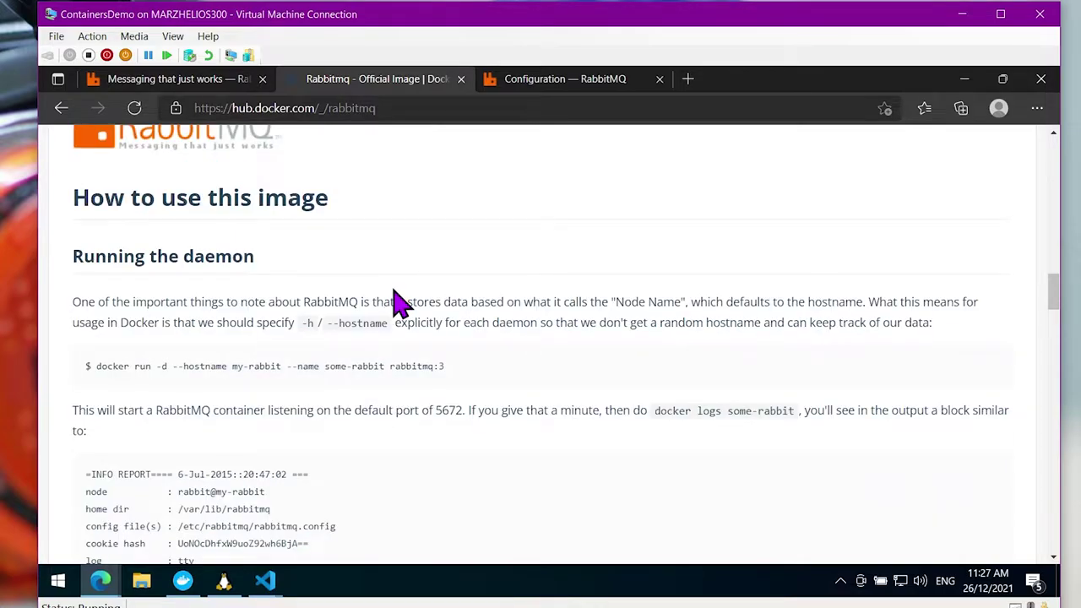
pyautogui.scroll(-1, 400, 302)
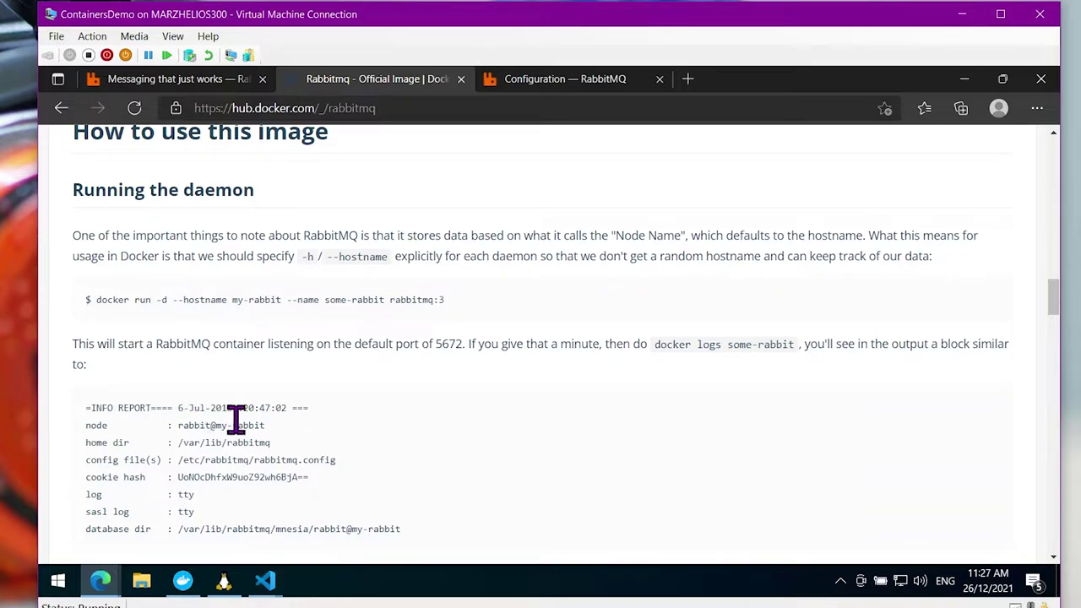
# Highlight the /var/lib/rabbitmq home directory path in the sample log
pyautogui.moveTo(174, 440); pyautogui.dragTo(270, 442)
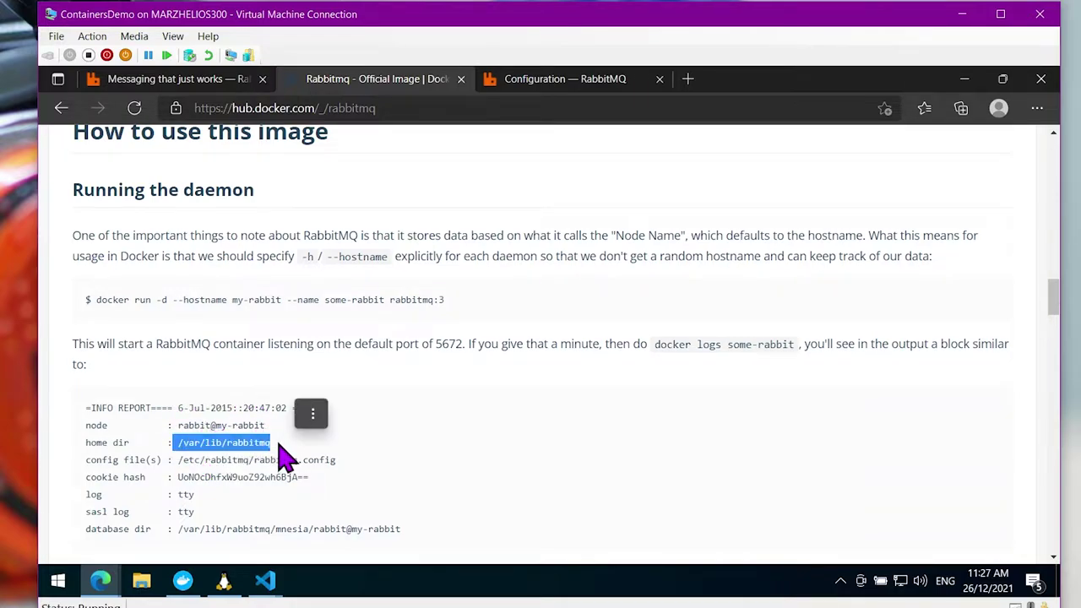
pyautogui.click(243, 463)
pyautogui.moveTo(177, 441); pyautogui.dragTo(313, 448)
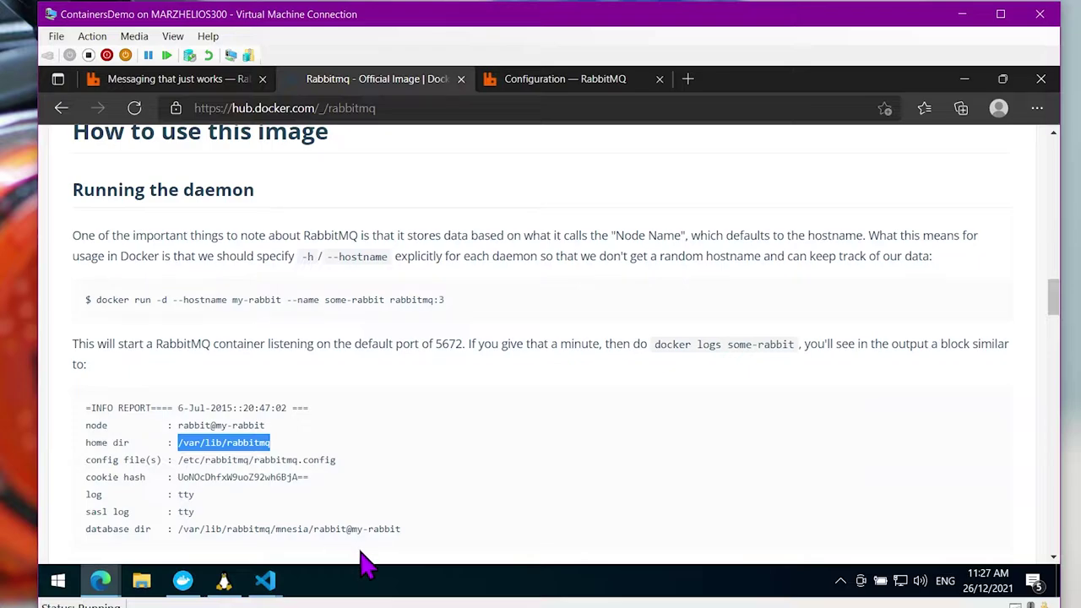
pyautogui.click(273, 586)
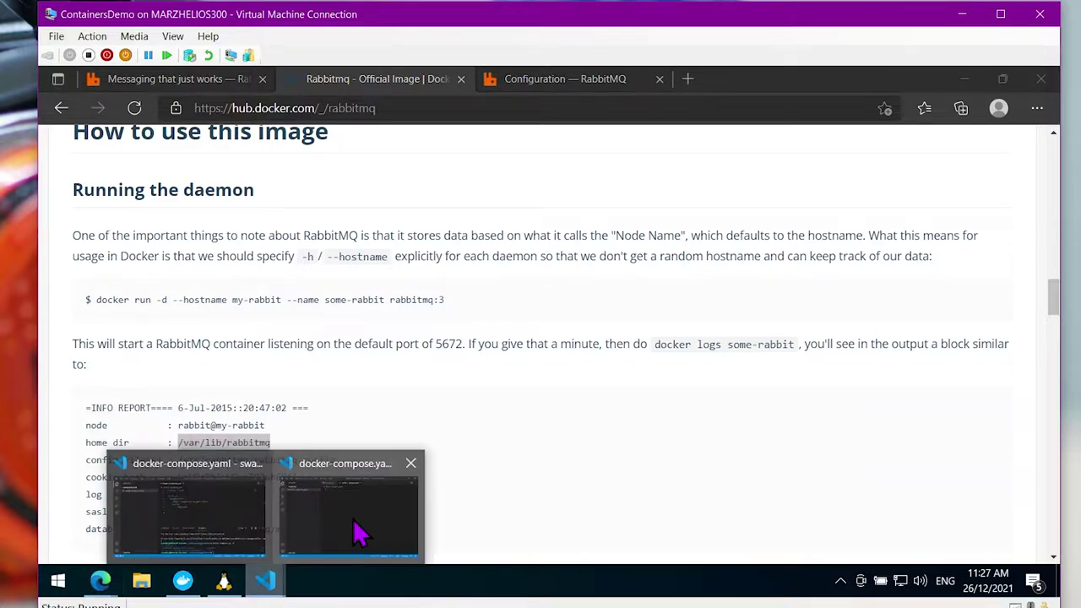
# Write version '3.8', services, and a rabbitmq service with image rabbitmq:3-management into docker-compose.yaml
pyautogui.click(357, 524)
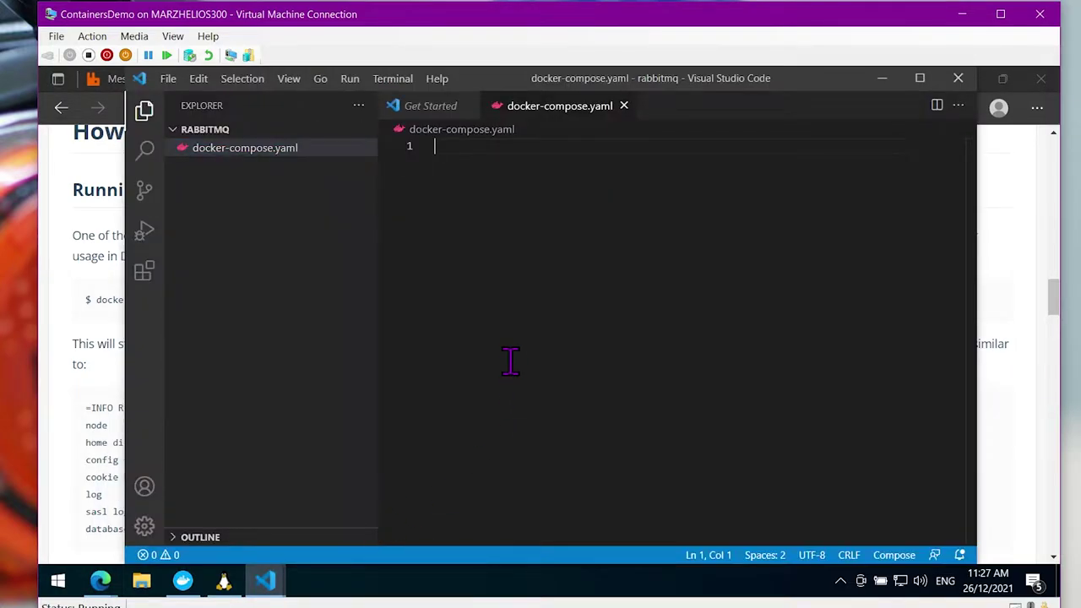
pyautogui.write("version : '3.8")
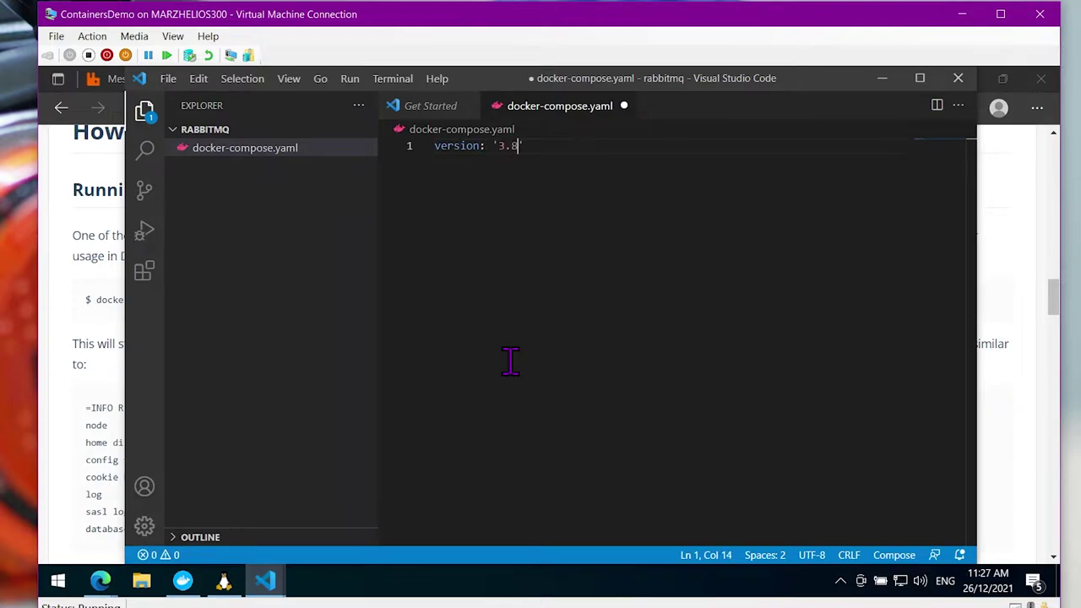
pyautogui.press('Return')
pyautogui.press('Return')
pyautogui.write('services:')
pyautogui.press('Return')
pyautogui.write('rabbitmq:')
pyautogui.press('Return')
pyautogui.write('image:')
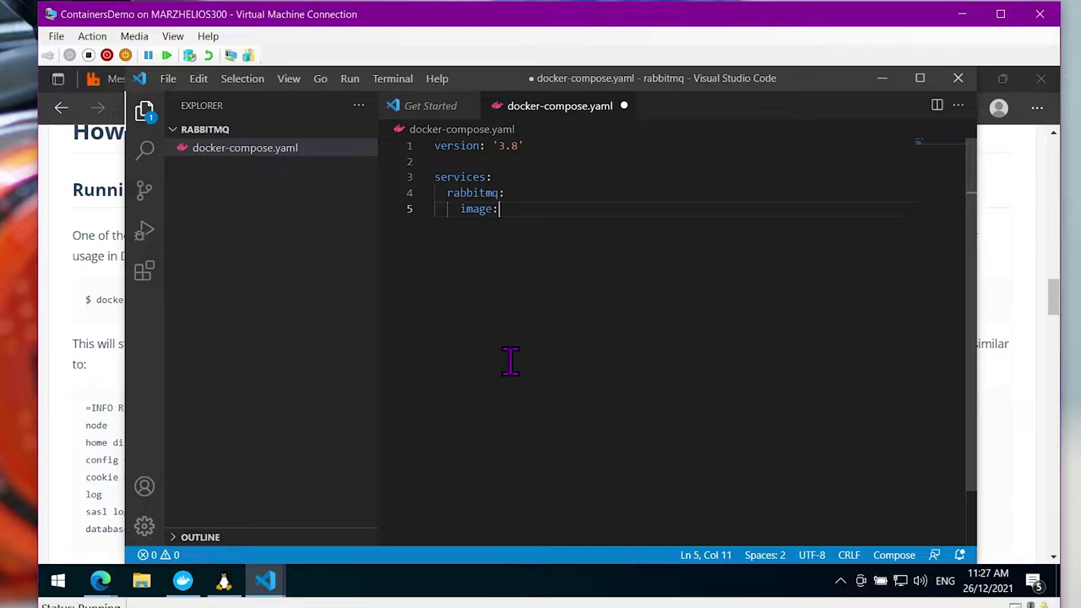
pyautogui.write(' rabbitmq:3-management')
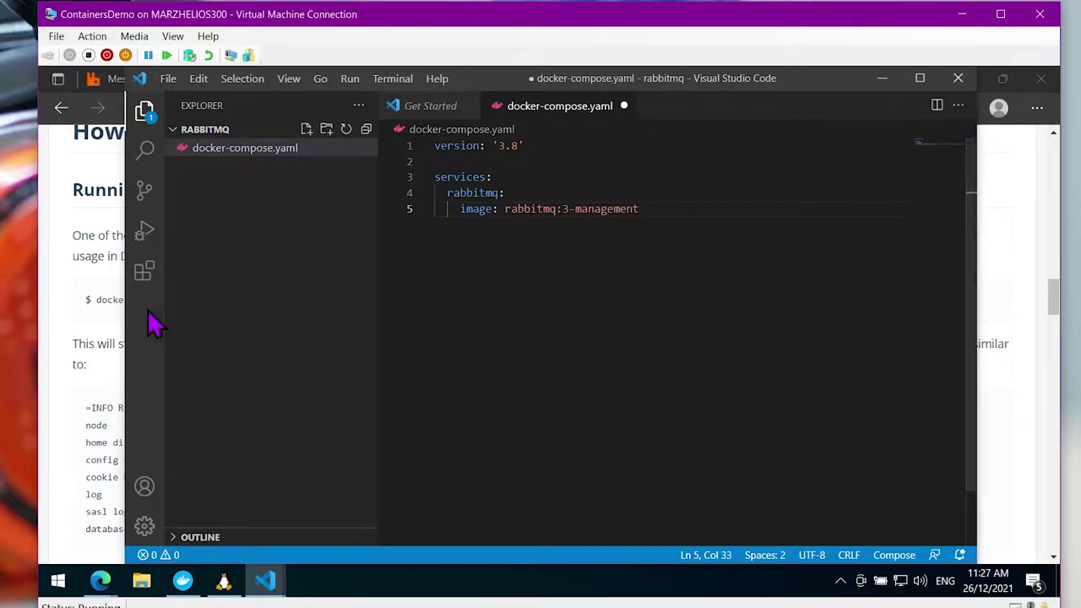
pyautogui.click(91, 315)
# Read the Management Plugin notes on Docker Hub, then return to the docker-compose.yaml editor
pyautogui.scroll(-15, 287, 325)
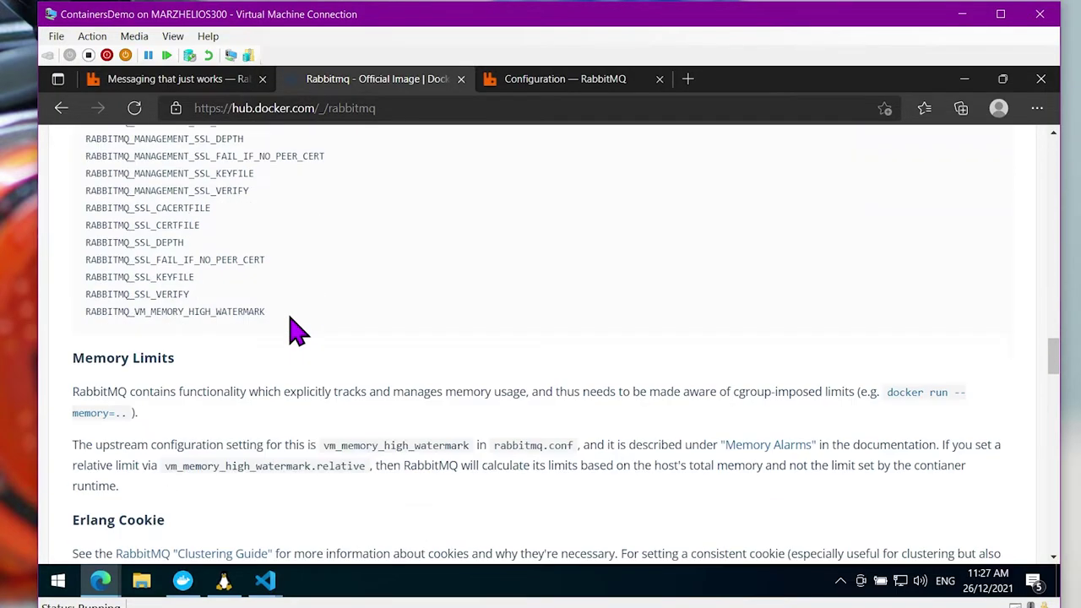
pyautogui.scroll(-2, 290, 330)
pyautogui.scroll(-2, 693, 457)
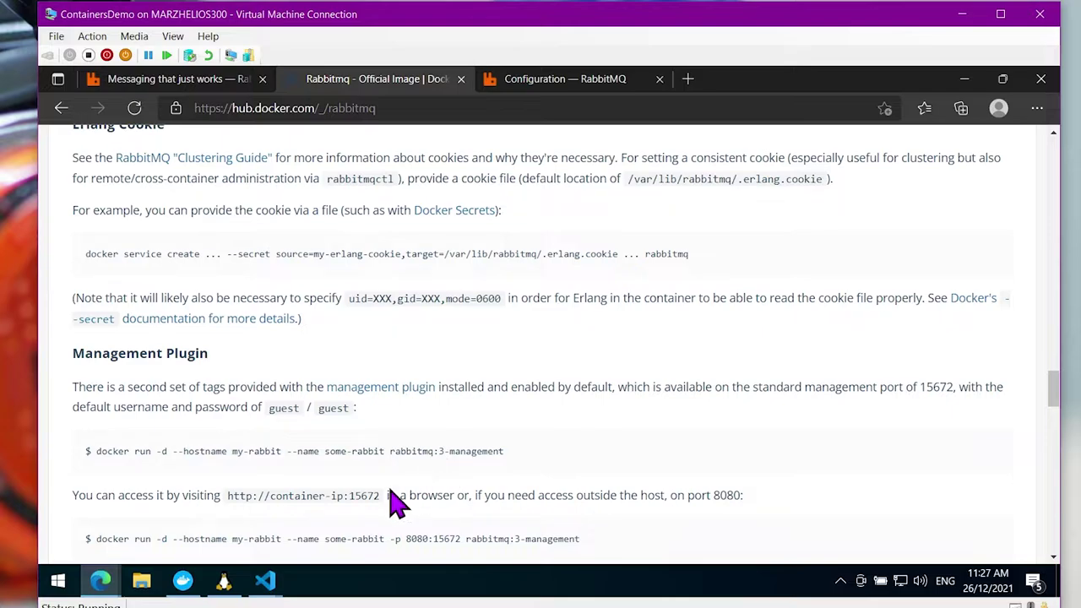
pyautogui.click(265, 581)
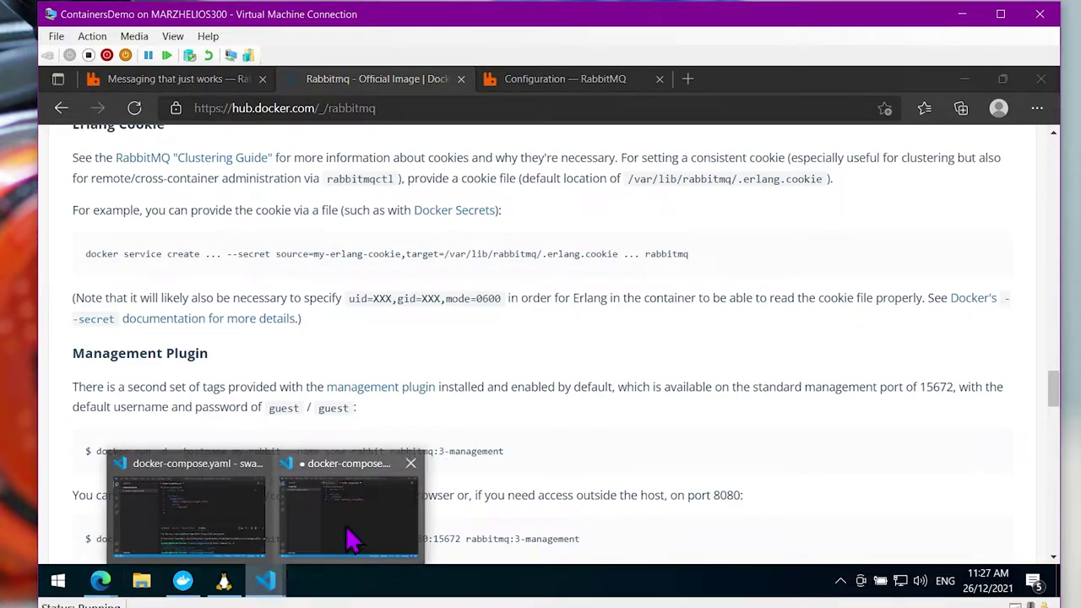
pyautogui.click(332, 543)
# Add an environment block setting RABBITMQ_DEFAULT_USER and RABBITMQ_DEFAULT_PASS for the rabbitmq service
pyautogui.press('Return')
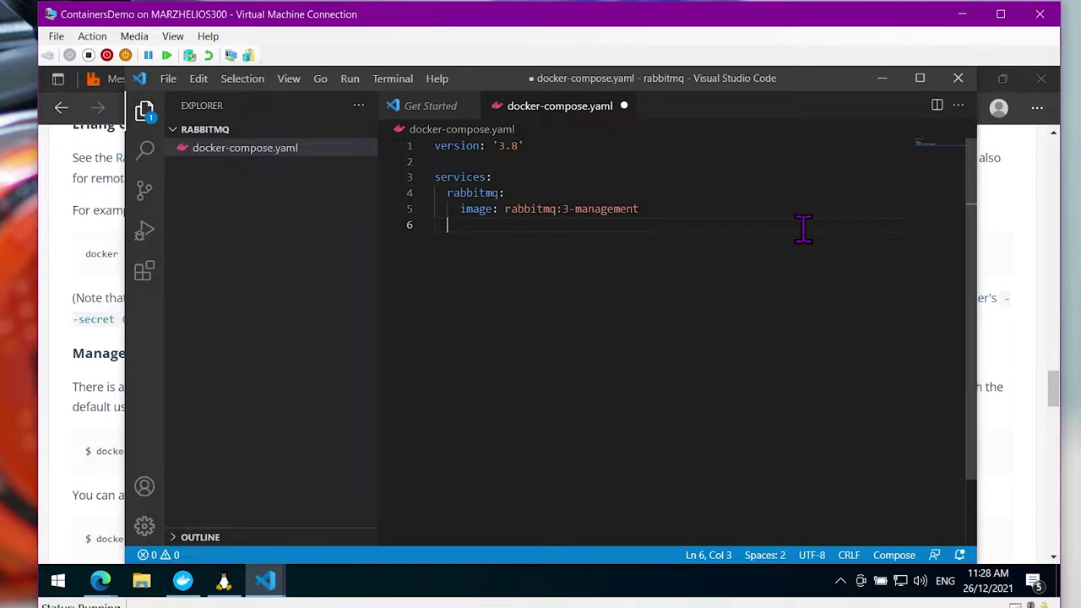
pyautogui.press('Tab')
pyautogui.write('envr')
pyautogui.press('BackSpace')
pyautogui.write('ironment:')
pyautogui.press('Return')
pyautogui.press('Tab')
pyautogui.write('RABBIT')
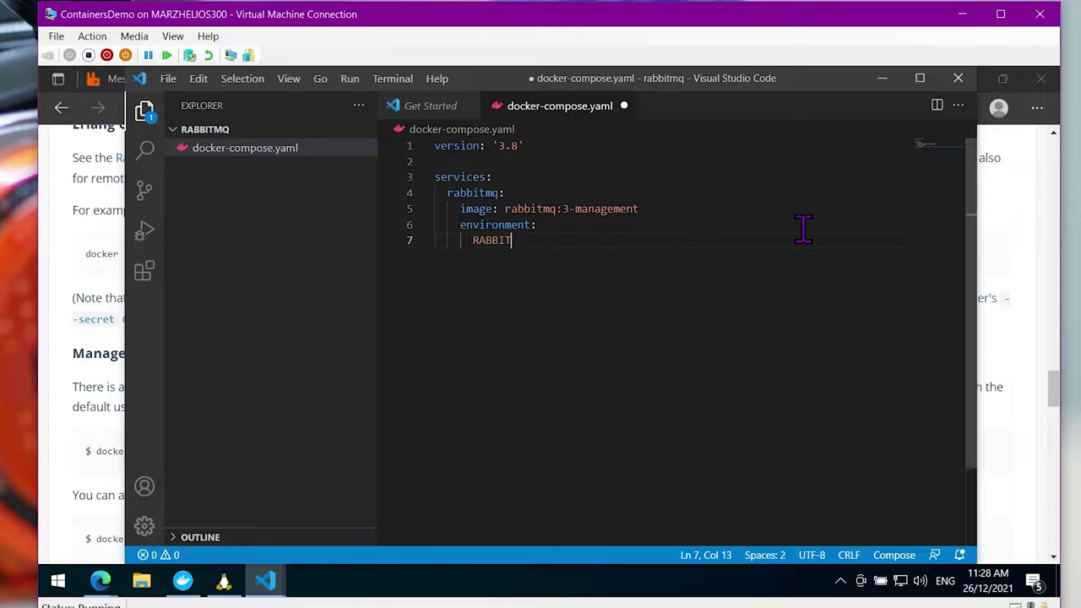
pyautogui.write('MQ_DEFAULT_USER: mquser')
pyautogui.press('Return')
pyautogui.write('RABBITMQ_DEFAULT_A')
pyautogui.press('BackSpace')
pyautogui.write('PASSW')
pyautogui.press('BackSpace')
pyautogui.write(': mq')
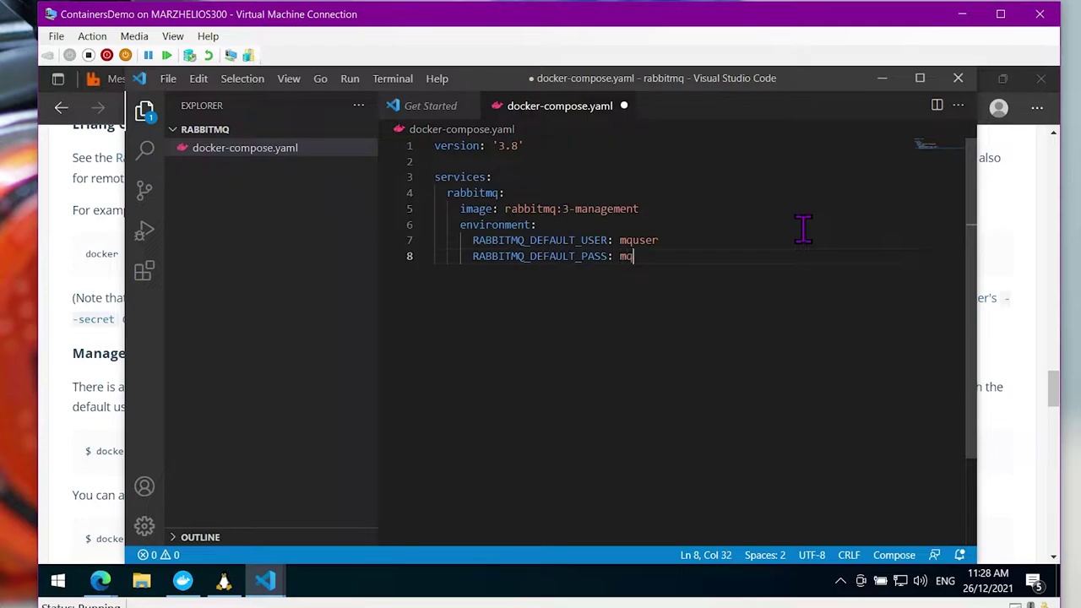
pyautogui.write('passpass')
pyautogui.press('BackSpace')
pyautogui.press('BackSpace')
pyautogui.press('BackSpace')
pyautogui.press('BackSpace')
# Add a ports section with mappings 5672:5672 and 15672:15672
pyautogui.press('Return')
pyautogui.press('BackSpace')
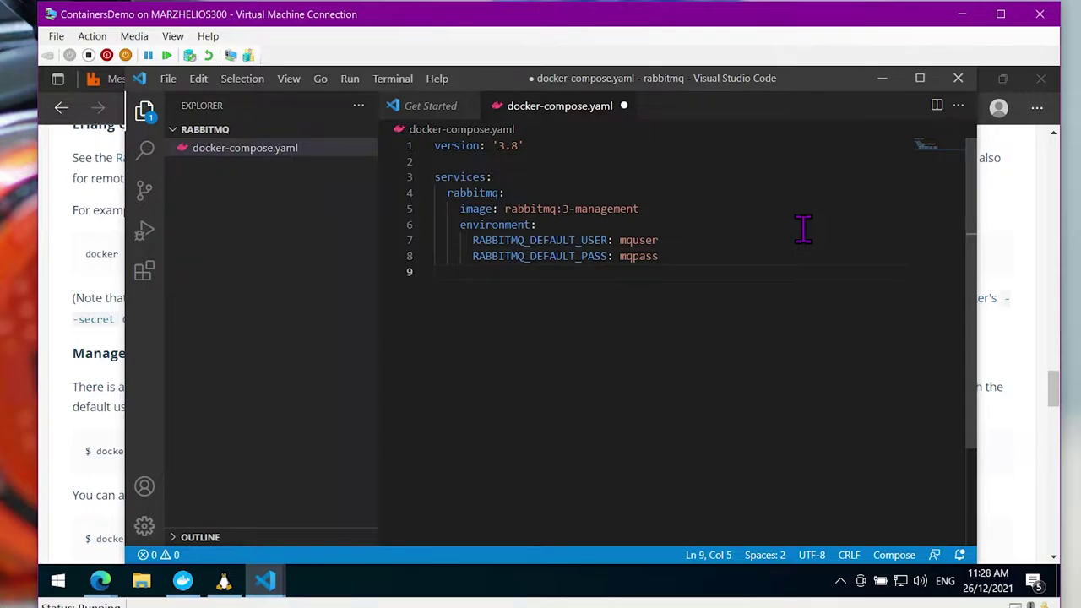
pyautogui.write('ports:')
pyautogui.press('Return')
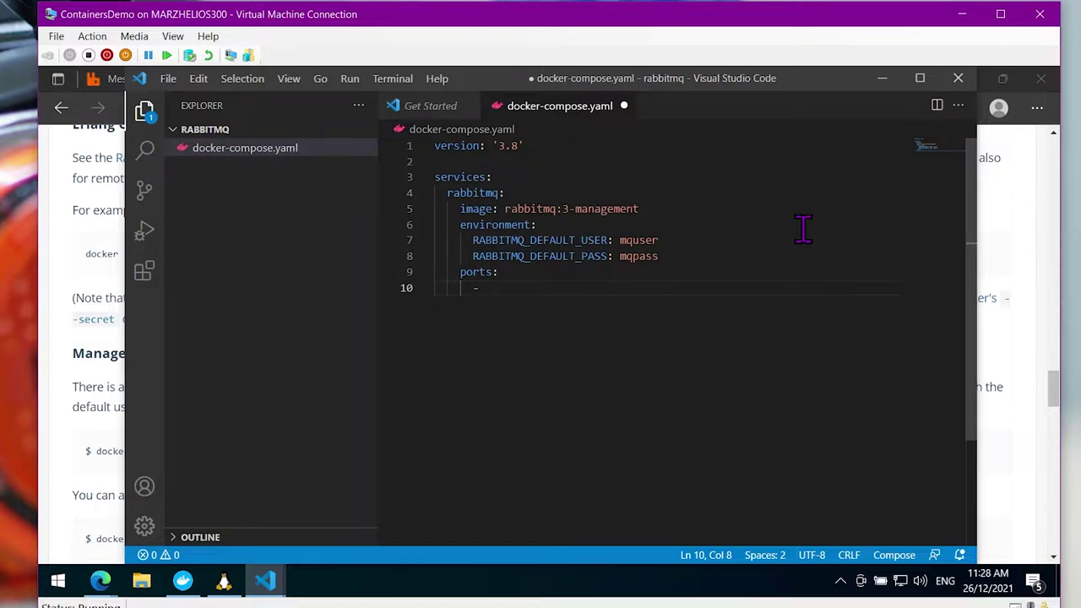
pyautogui.write('- 5672:5672')
pyautogui.press('Return')
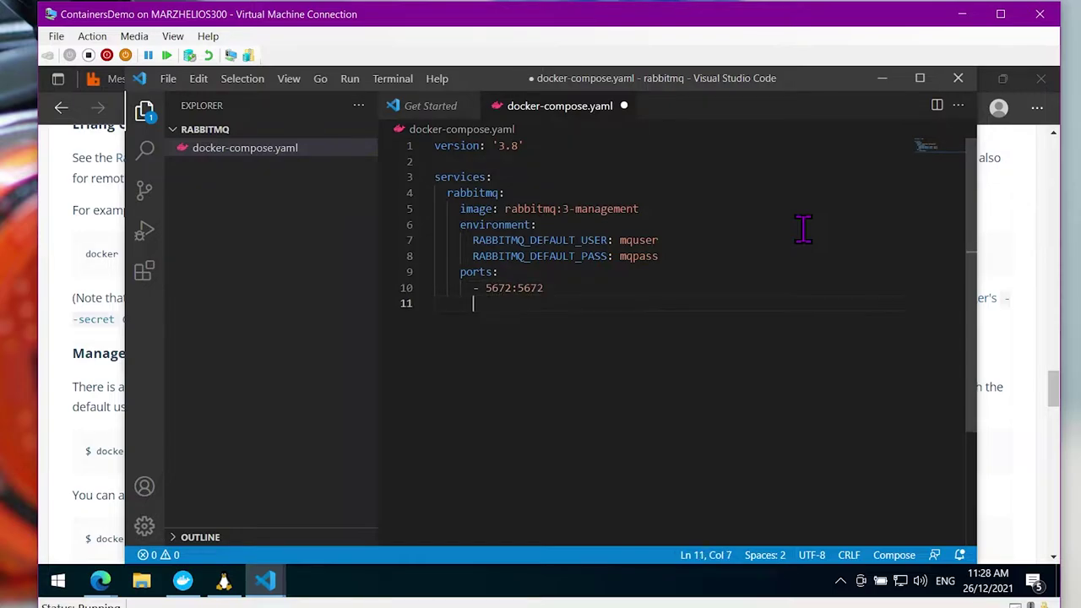
pyautogui.write('- 15672:15672')
# Change the second mapping's host port from 15672 to 9031
pyautogui.press('Left')
pyautogui.press('Left')
pyautogui.press('Left')
pyautogui.press('Left')
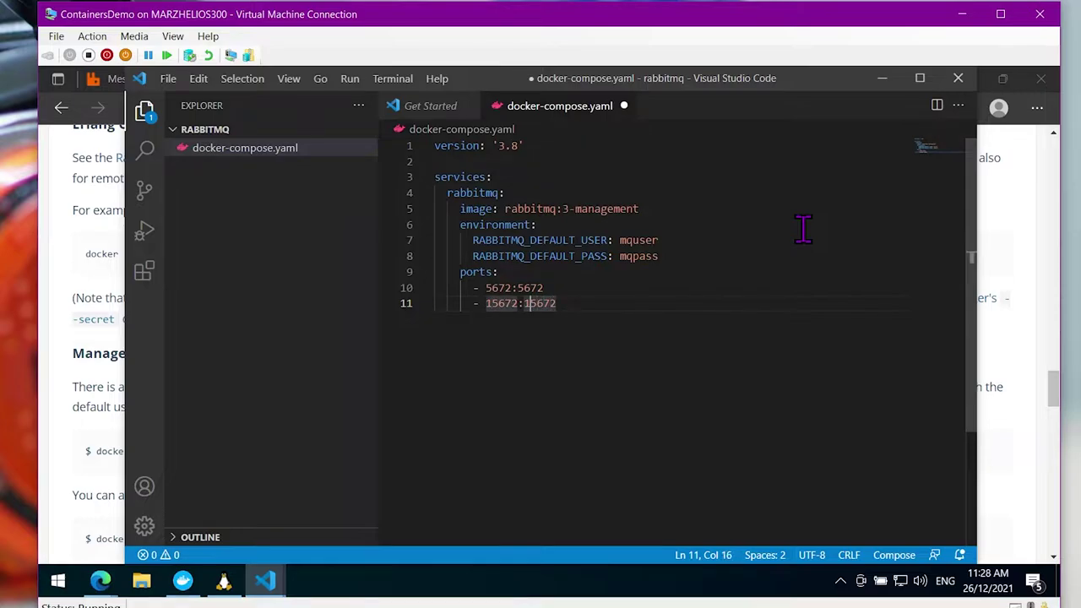
pyautogui.click(615, 303)
pyautogui.press('Return')
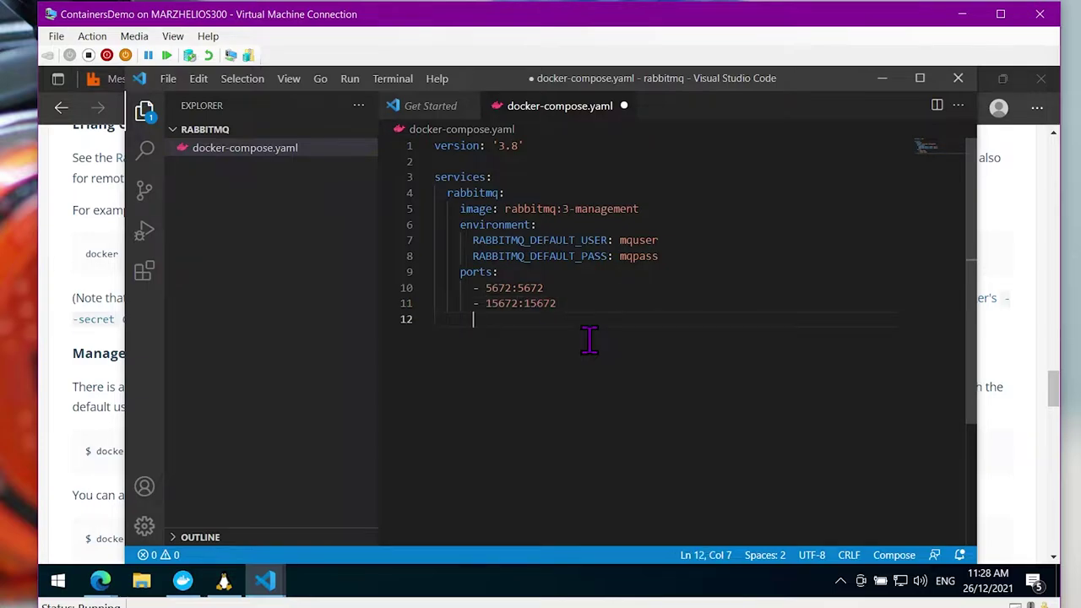
pyautogui.press('Up')
pyautogui.press('Right')
pyautogui.press('Right')
pyautogui.press('Right')
pyautogui.press('Right')
pyautogui.hotkey('ctrl', 'shift', 'Right')
pyautogui.write('9031')
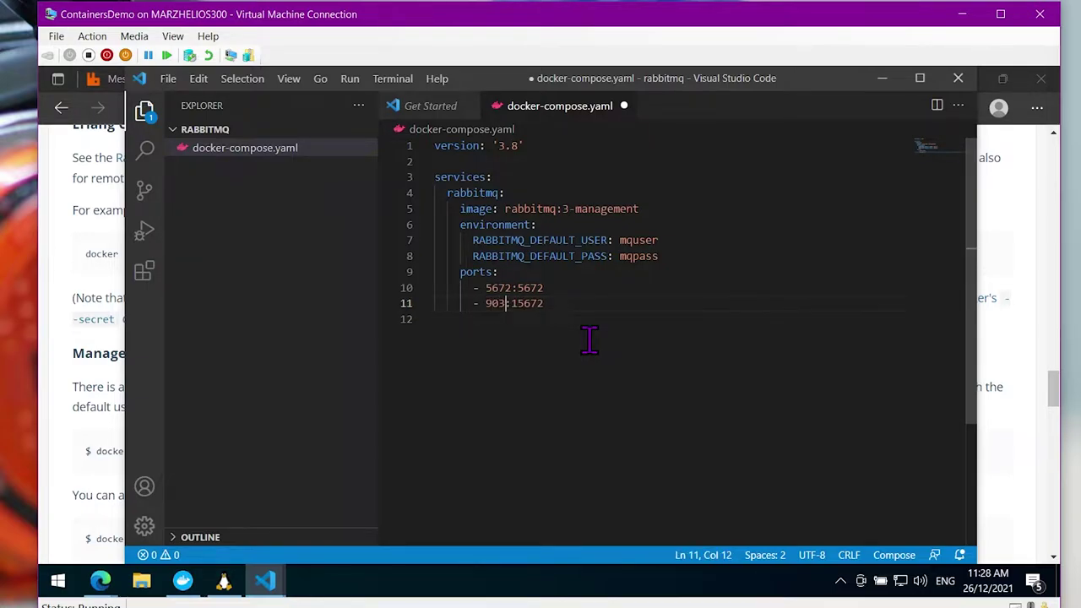
pyautogui.press('Down')
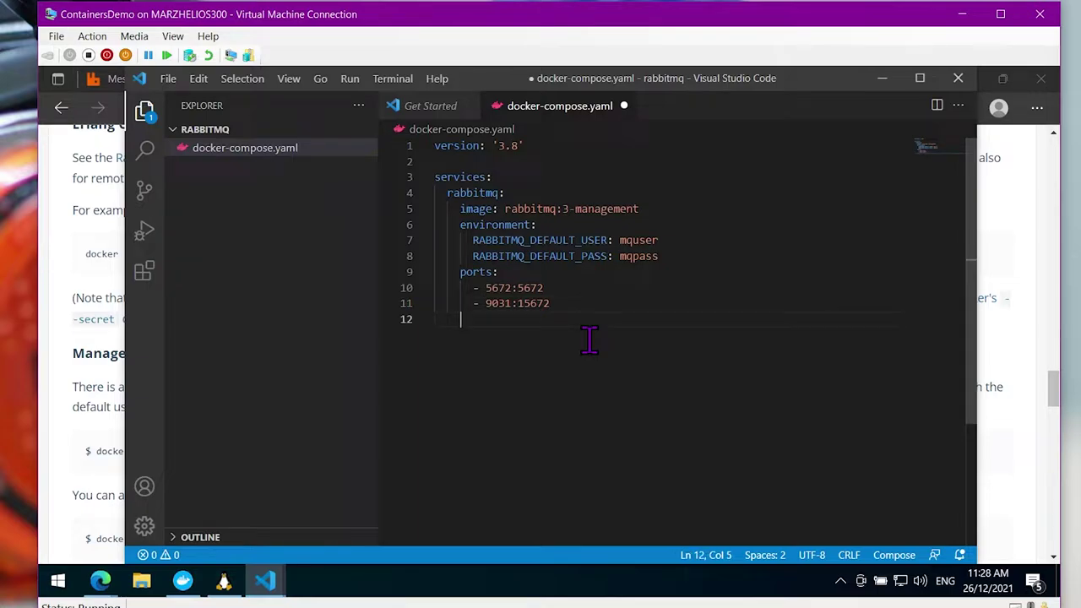
# Add a volumes entry of type bind, source ./rmqdata, target /var/lib/rabbitmq, and save with Ctrl+S
pyautogui.write('volumn')
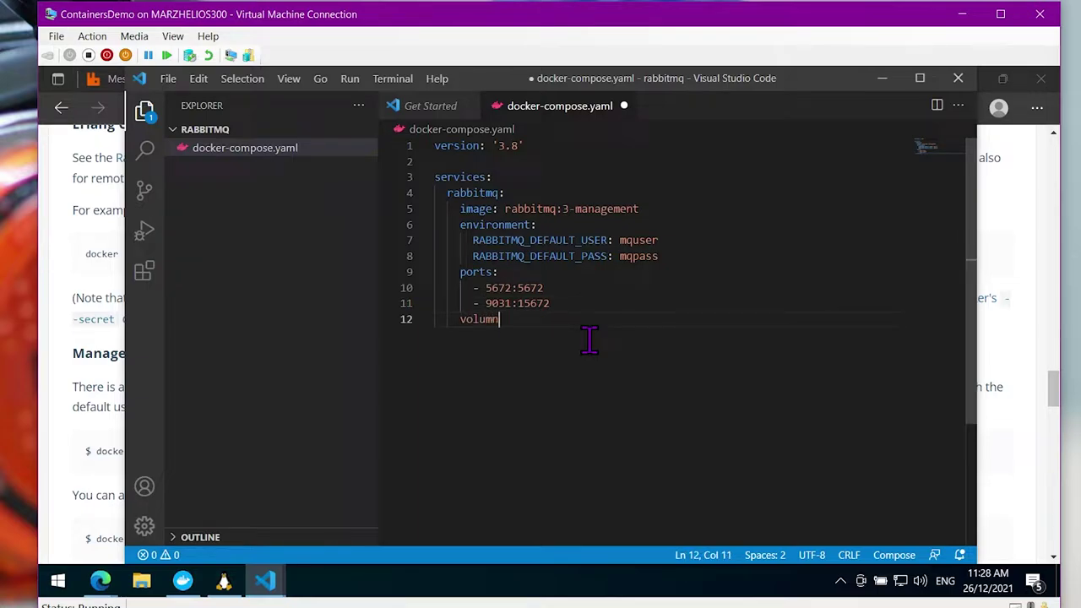
pyautogui.press('BackSpace')
pyautogui.write('es:')
pyautogui.press('Return')
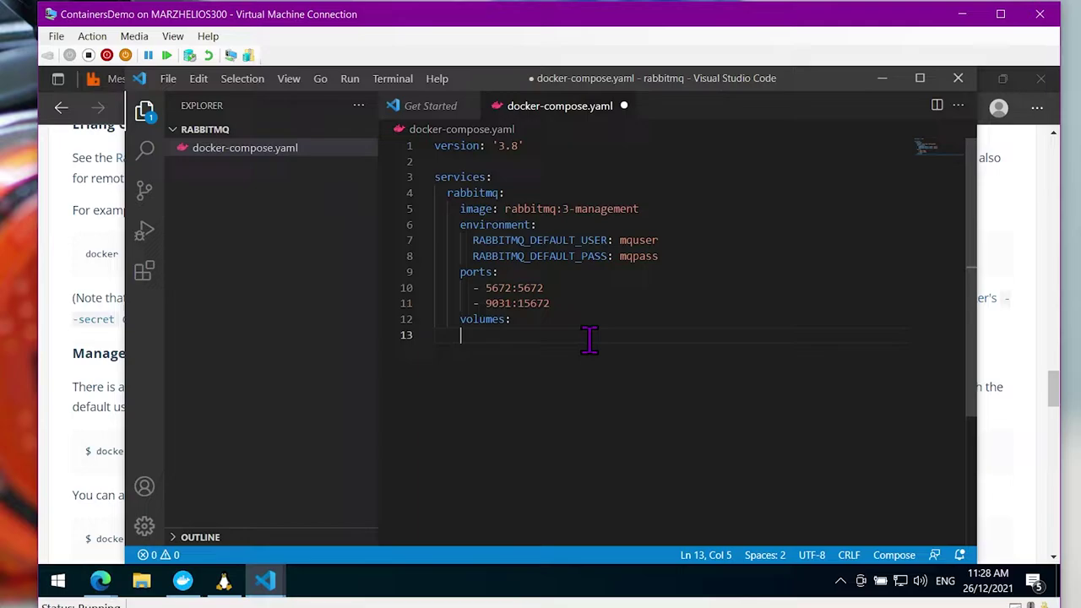
pyautogui.write('- type: bind')
pyautogui.press('Return')
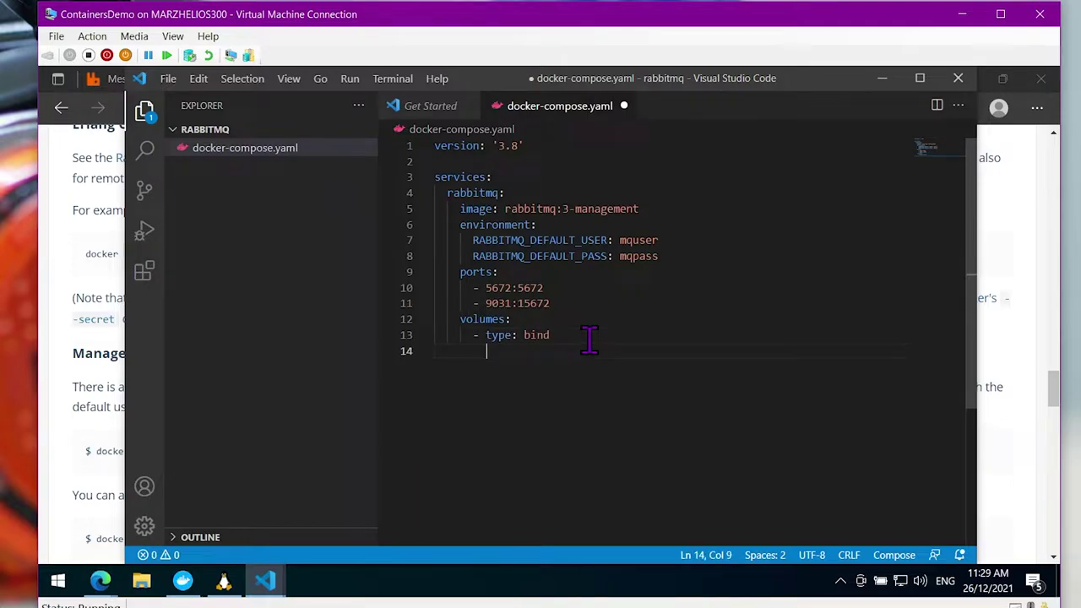
pyautogui.write('source: ./rmqdata')
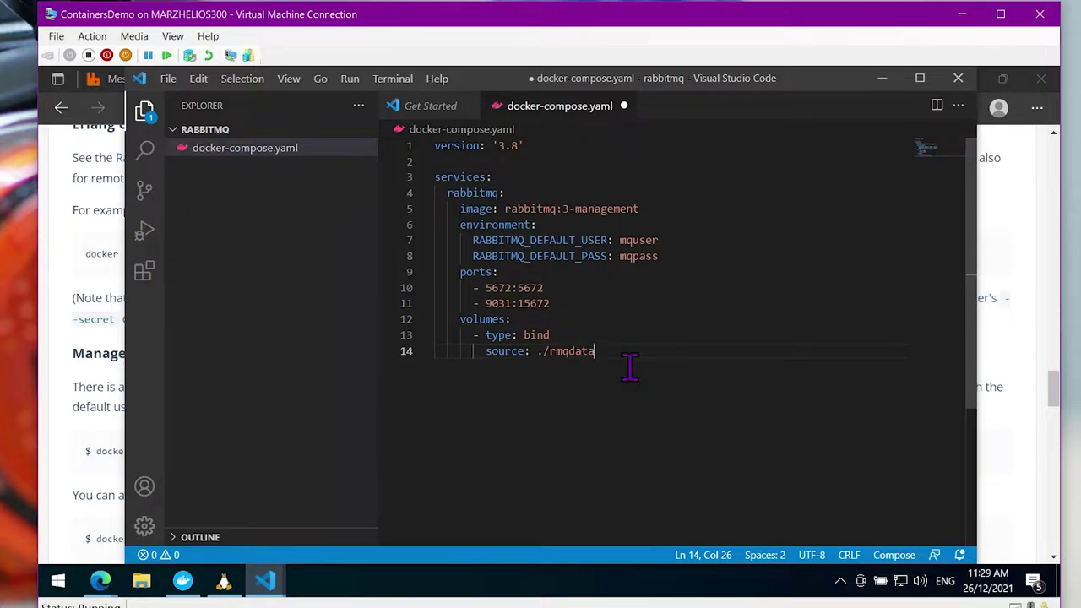
pyautogui.press('Return')
pyautogui.write('target: ')
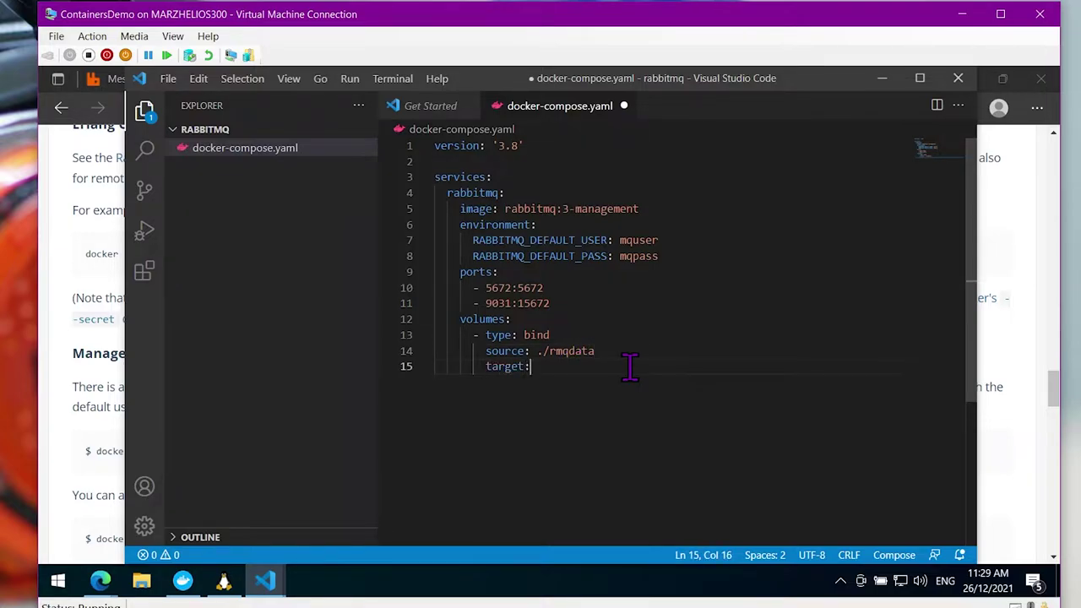
pyautogui.write('/var/lib/rabbitmq')
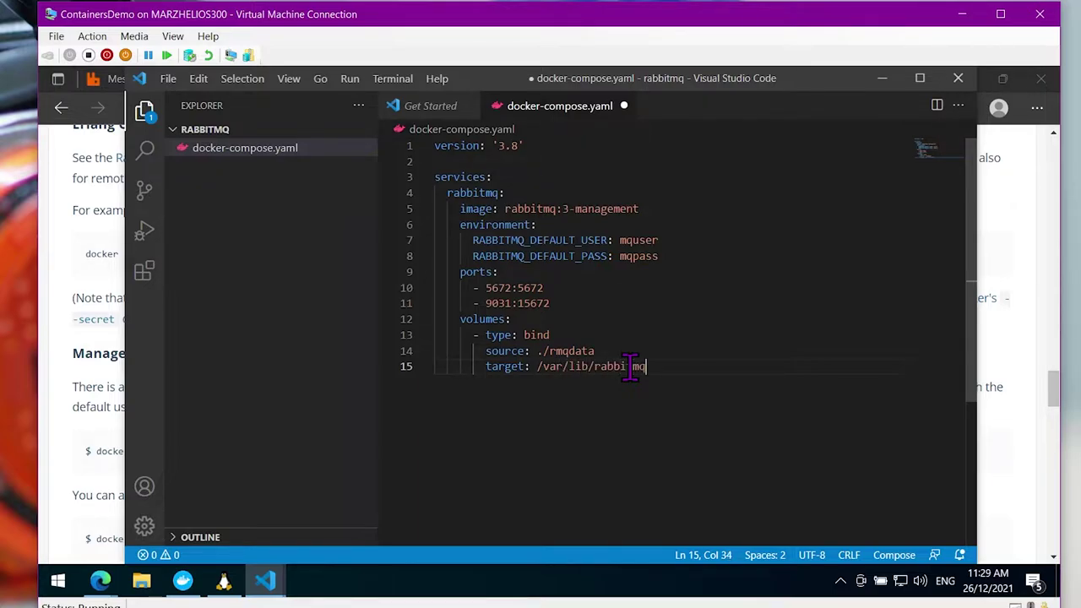
pyautogui.press('Return')
pyautogui.press('BackSpace')
pyautogui.press('BackSpace')
pyautogui.press('BackSpace')
pyautogui.press('BackSpace')
pyautogui.hotkey('ctrl', 's')
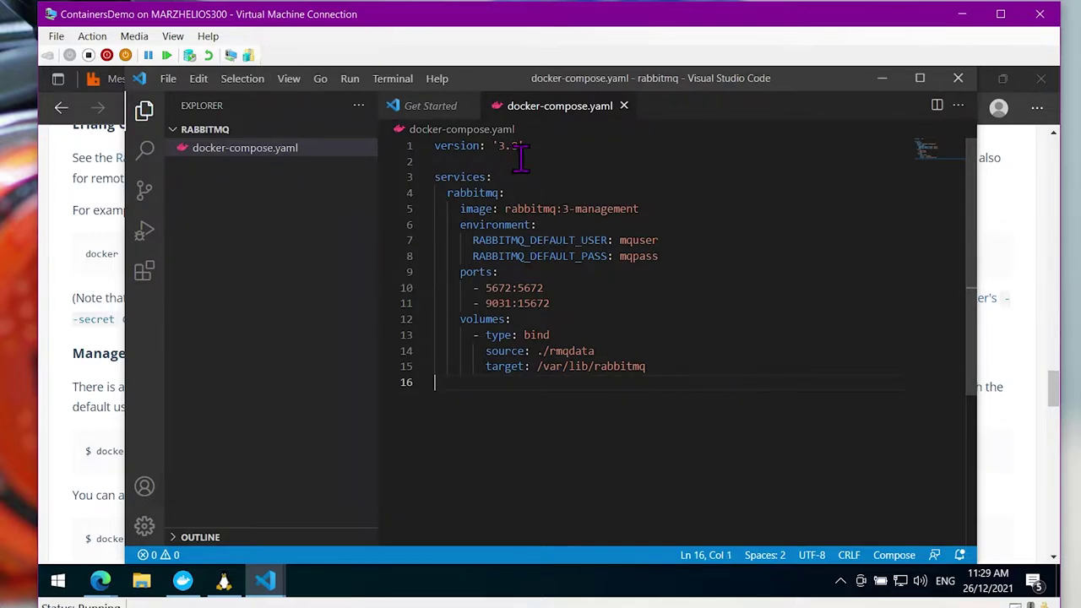
# Open a new VS Code terminal and switch it into WSL
pyautogui.click(395, 79)
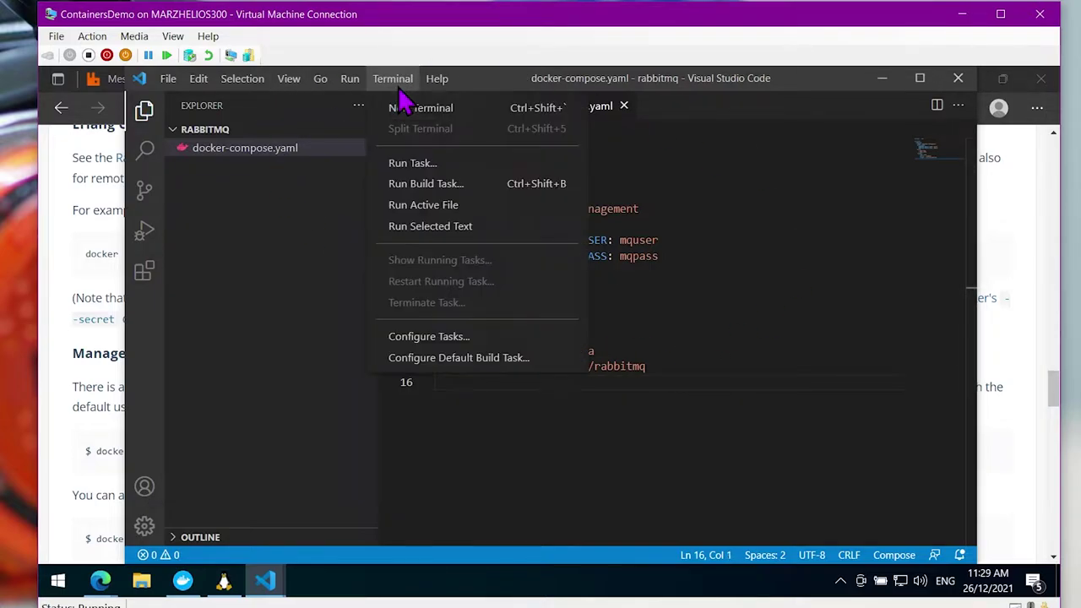
pyautogui.click(420, 108)
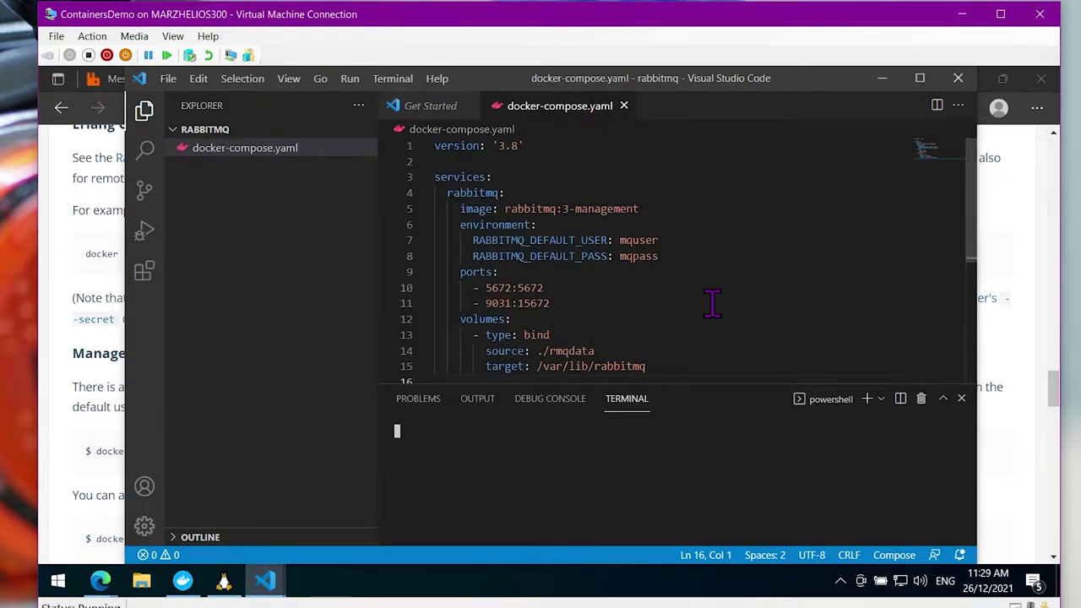
pyautogui.write('wsl')
pyautogui.press('Return')
# Run 'docker compose up -d' and wait for the rabbitmq-rabbitmq-1 container to start
pyautogui.write('docker')
pyautogui.press('BackSpace')
pyautogui.write('compose')
pyautogui.press('BackSpace')
pyautogui.press('BackSpace')
pyautogui.press('BackSpace')
pyautogui.write('ose up -d')
pyautogui.press('Return')
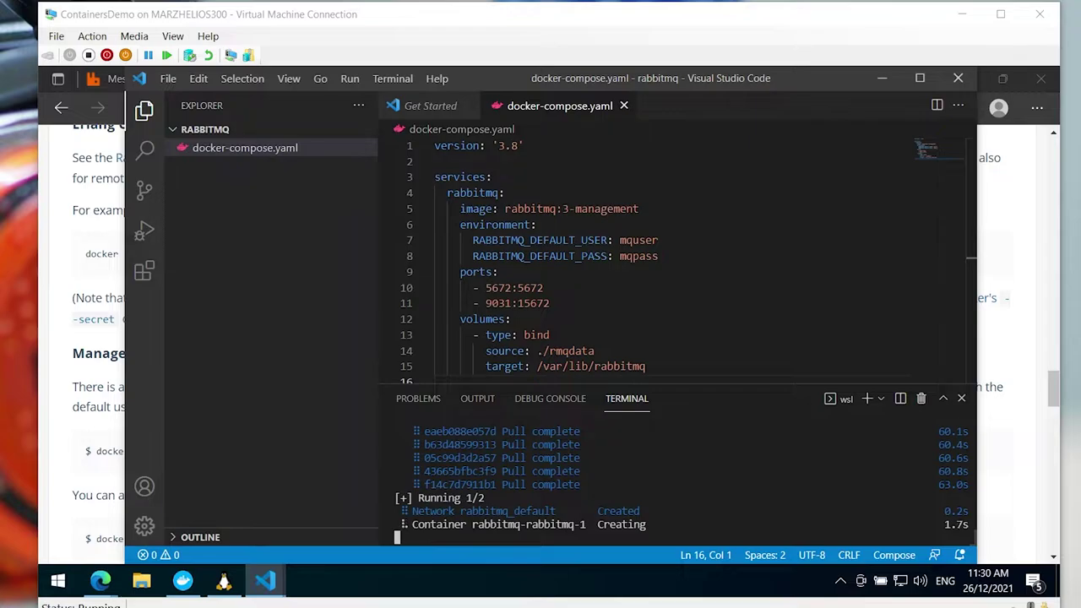
pyautogui.press('Up')
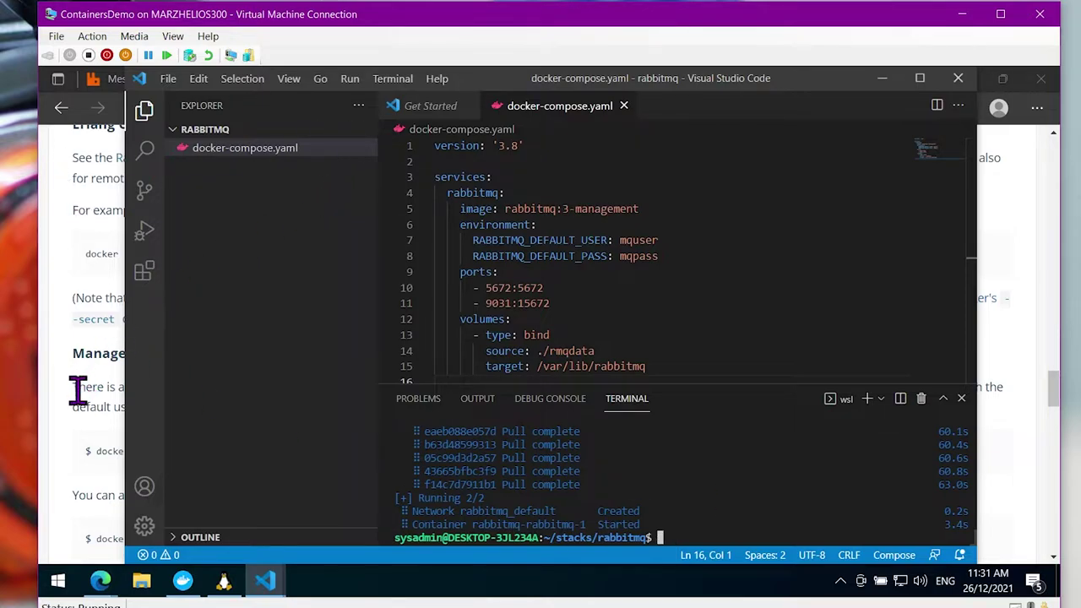
pyautogui.click(76, 441)
pyautogui.rightClick(100, 580)
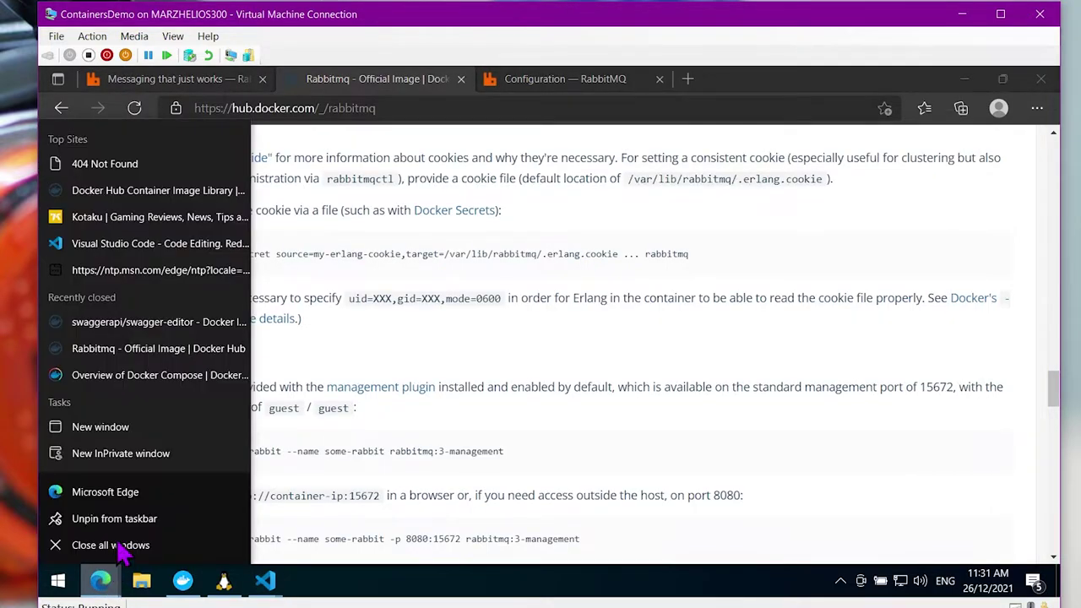
pyautogui.click(121, 456)
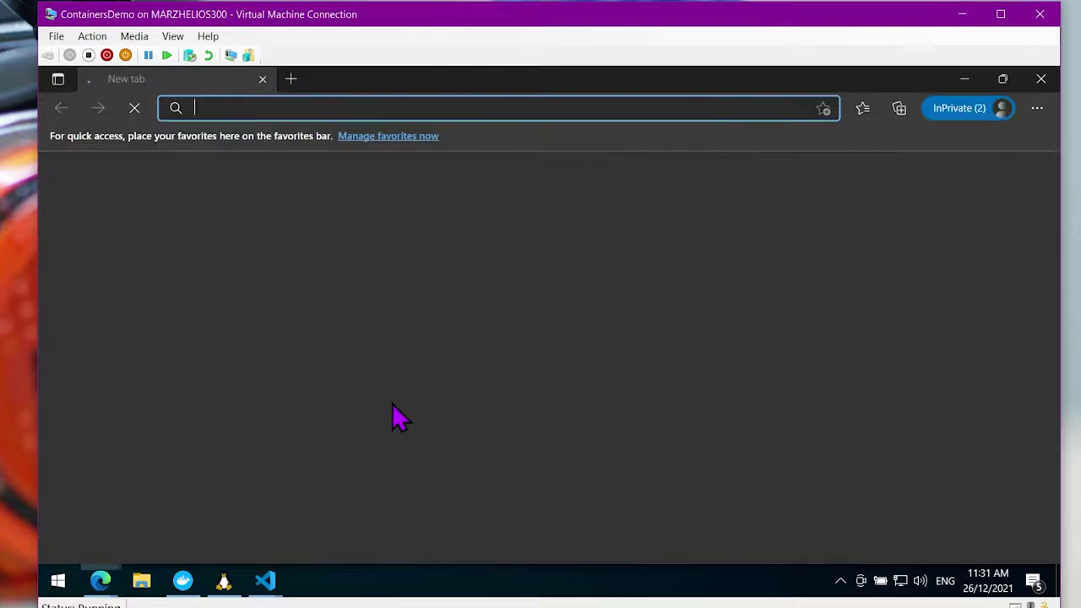
pyautogui.write('http://l')
pyautogui.press('BackSpace')
pyautogui.write('k')
pyautogui.press('BackSpace')
pyautogui.write('locahst')
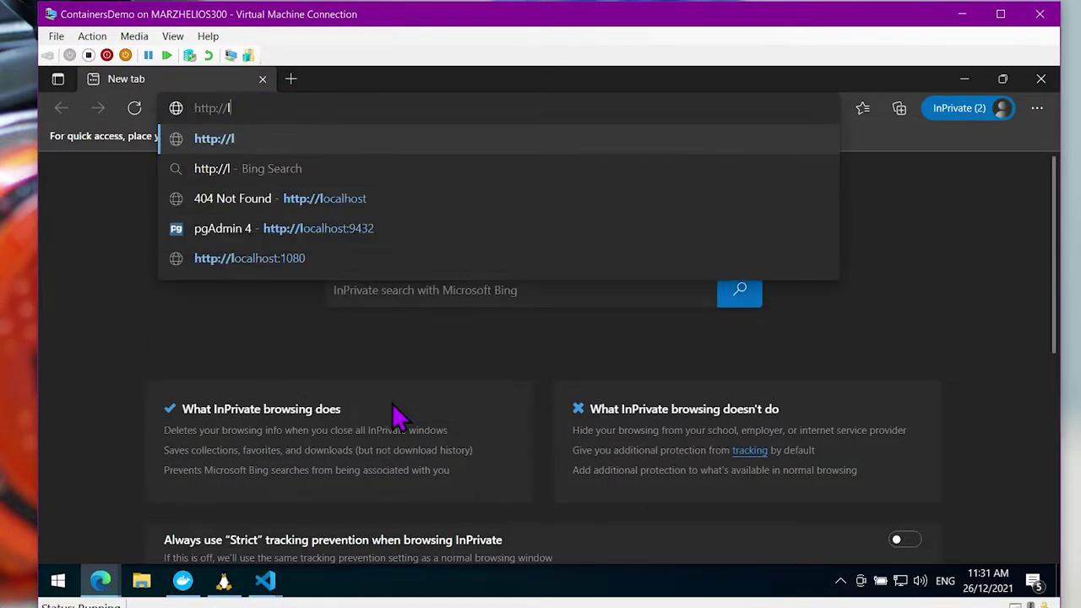
pyautogui.press('BackSpace')
pyautogui.press('BackSpace')
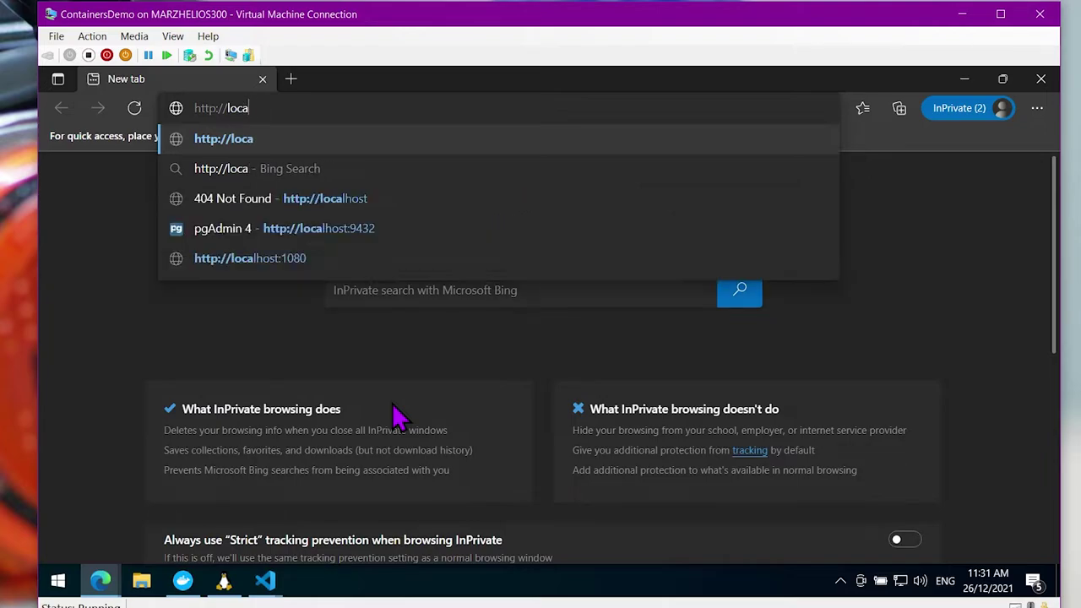
pyautogui.write('lhost:')
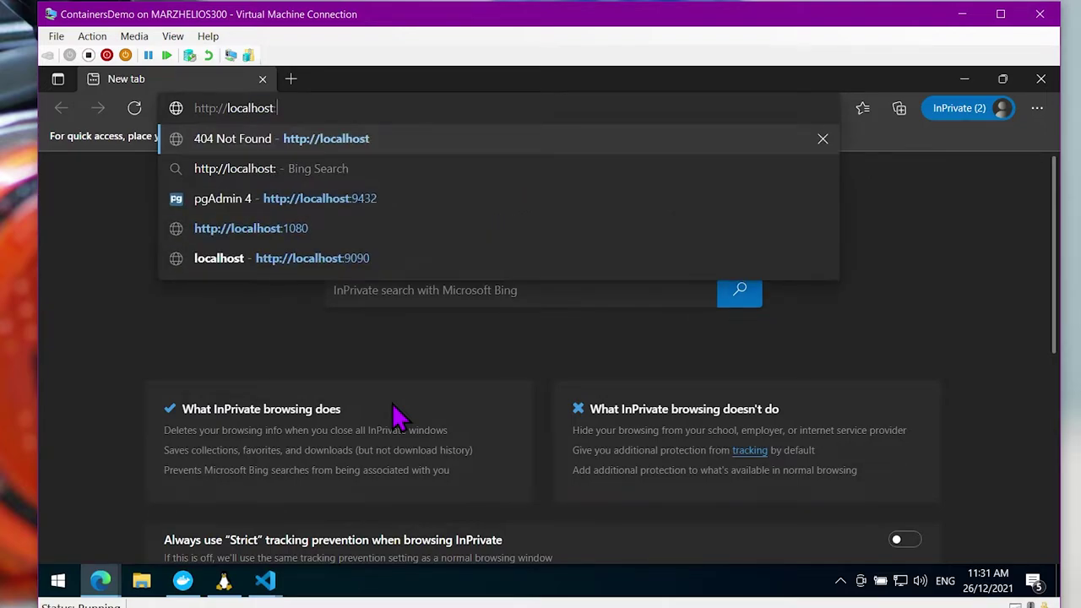
pyautogui.write('9031')
pyautogui.press('Return')
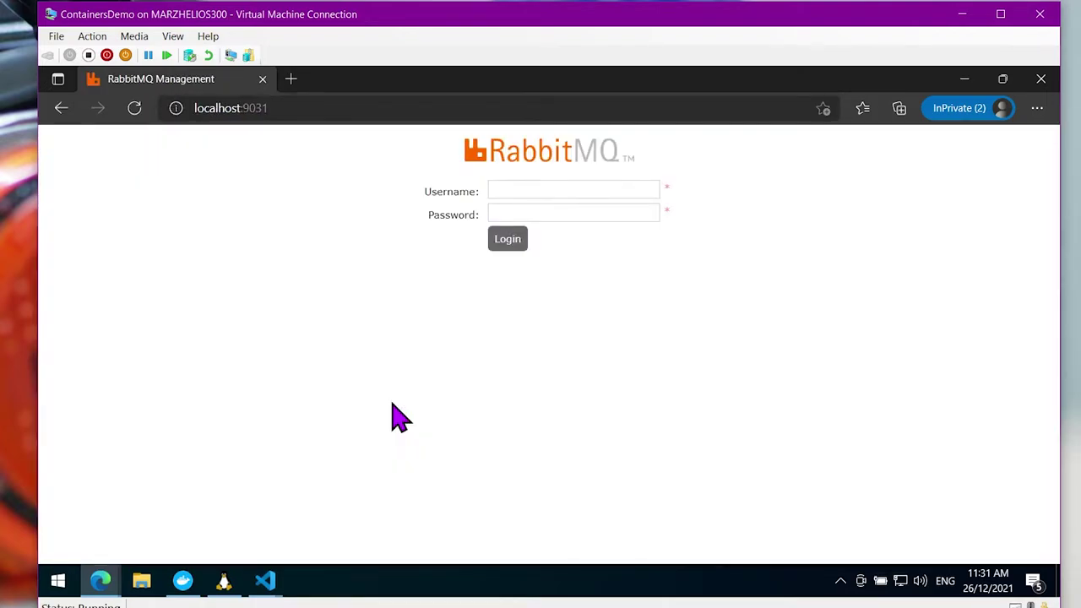
# Log in to RabbitMQ Management with the configured username and password
pyautogui.click(521, 191)
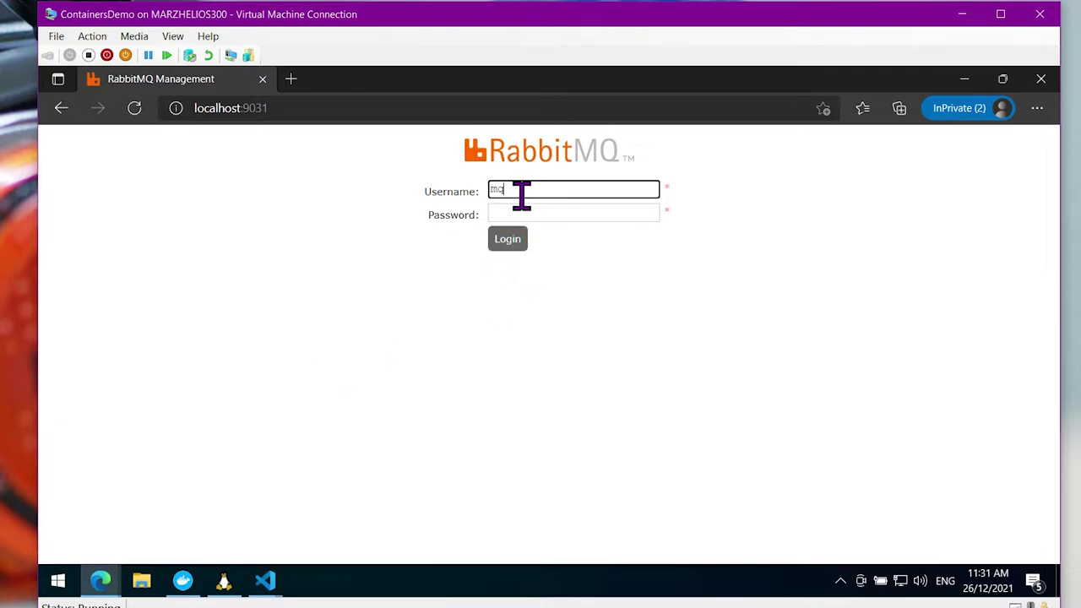
pyautogui.write('mquser')
pyautogui.press('Tab')
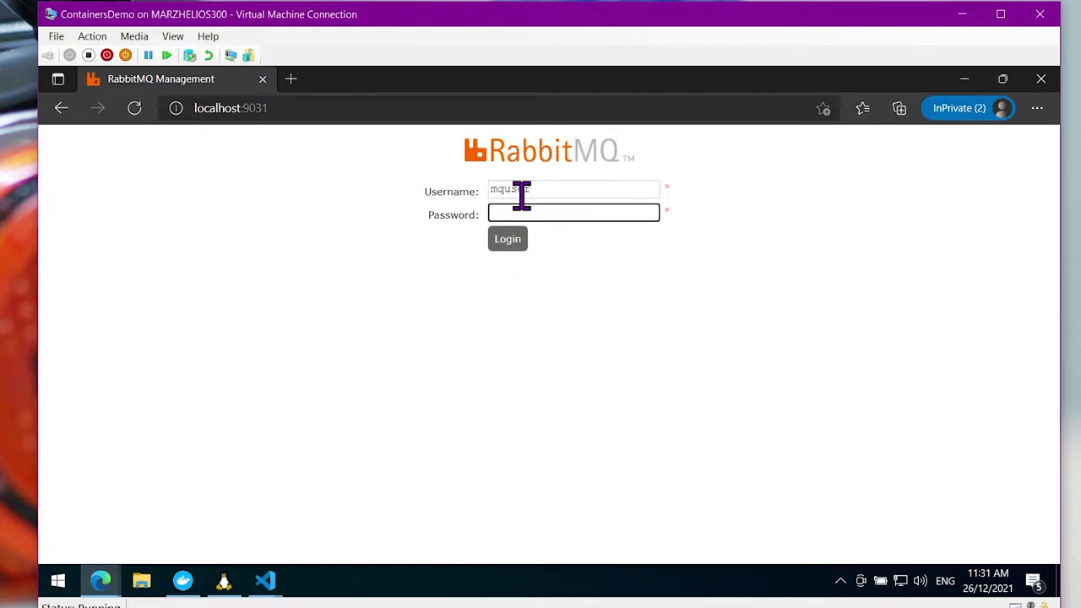
pyautogui.press('Return')
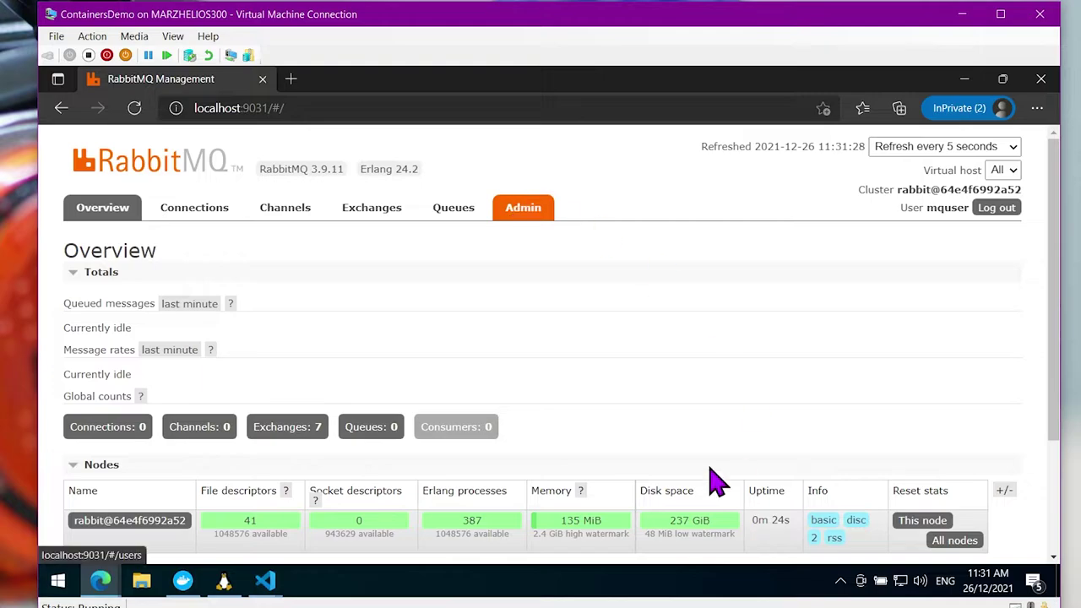
# Glance back at the compose file in VS Code, then return to the RabbitMQ management page
pyautogui.scroll(-1, 372, 363)
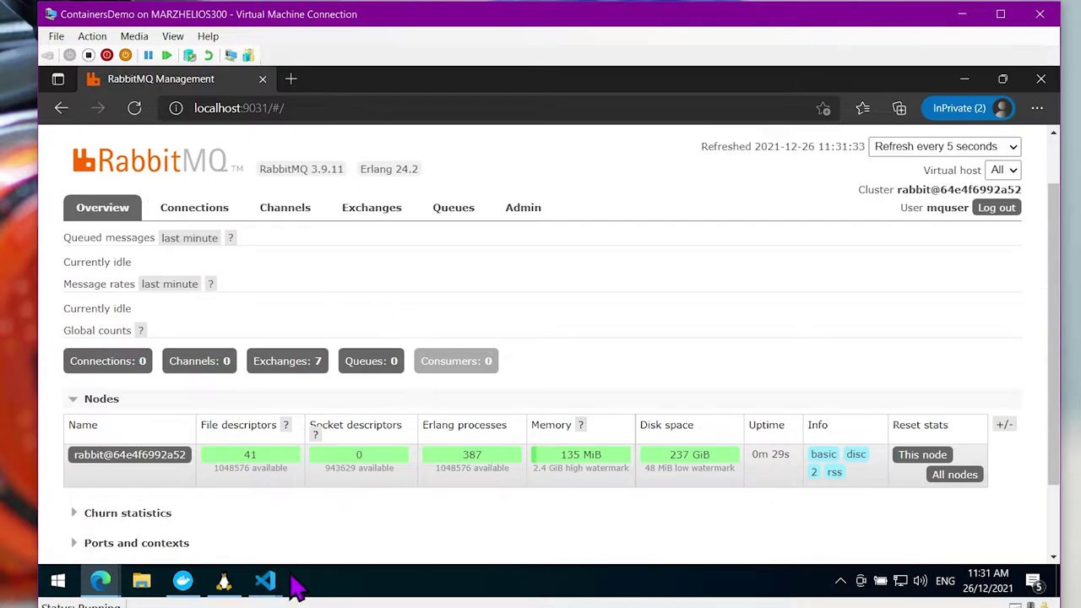
pyautogui.click(265, 581)
pyautogui.click(420, 510)
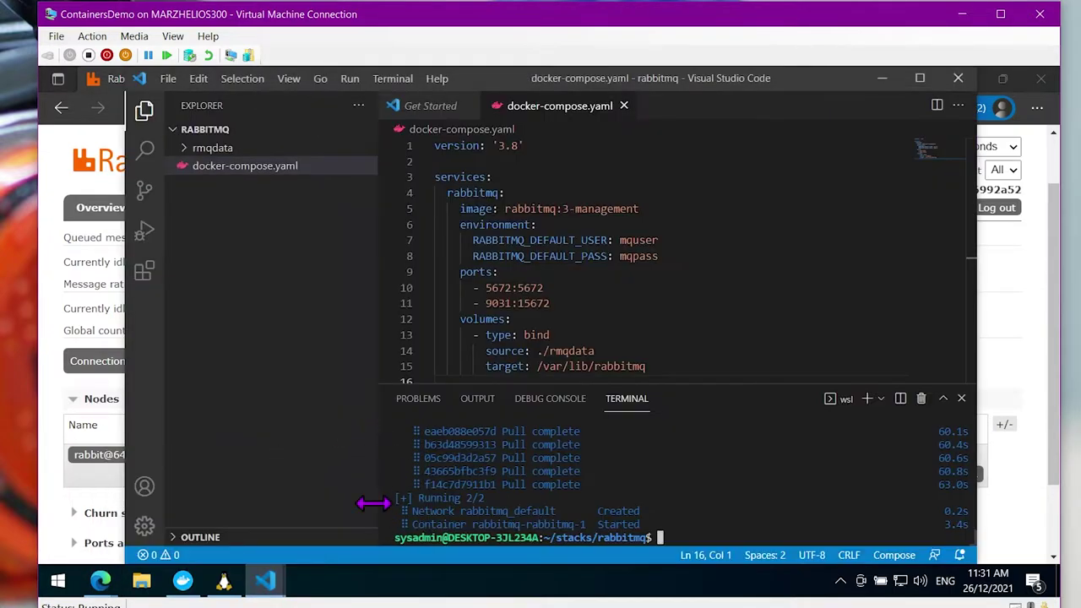
pyautogui.scroll(-1, 787, 268)
pyautogui.scroll(1, 790, 278)
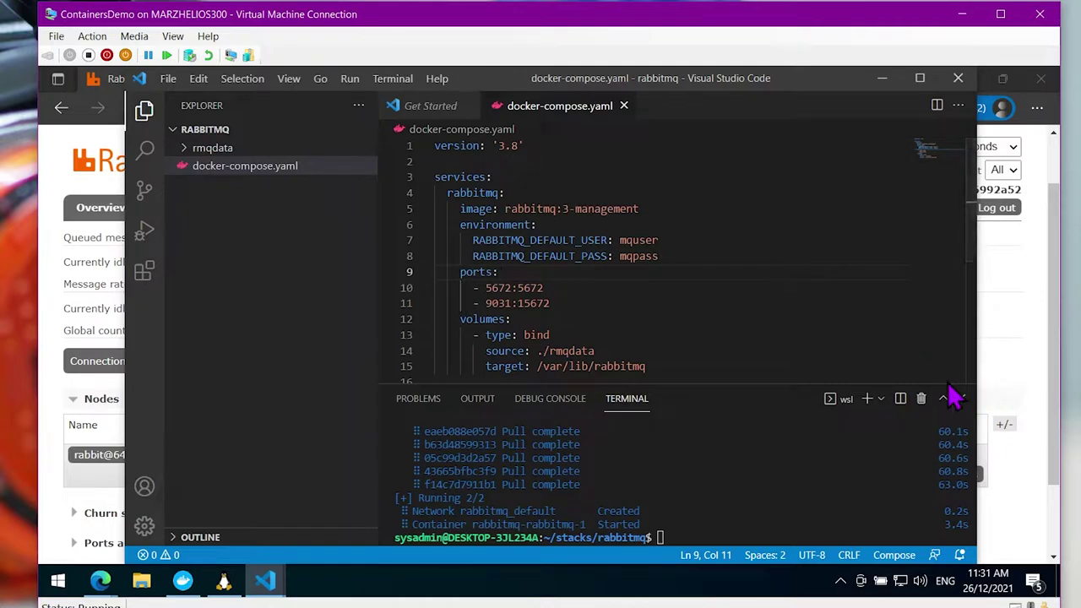
pyautogui.click(1011, 368)
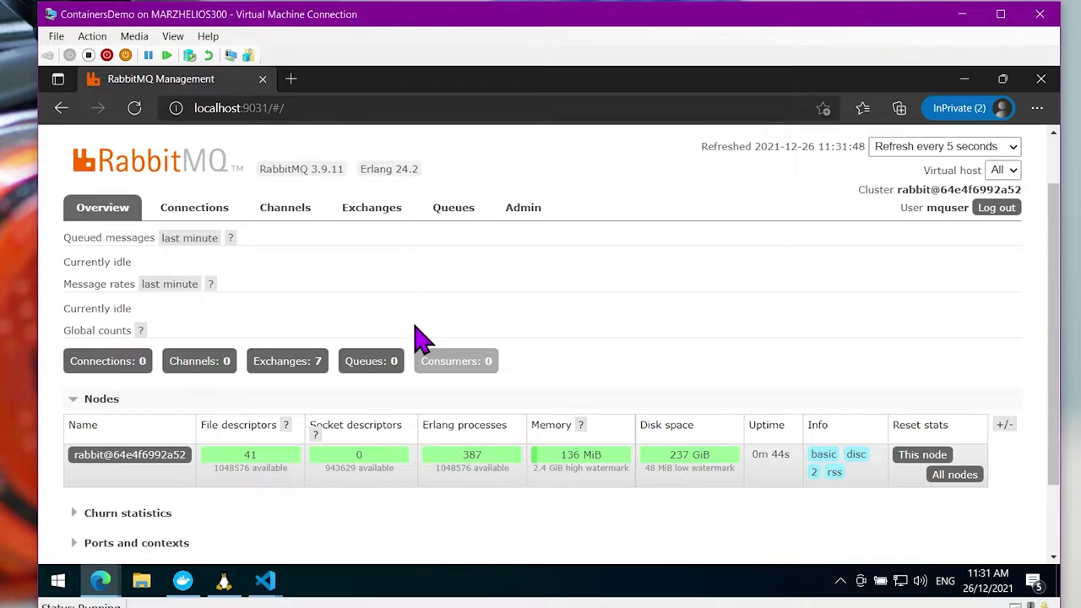
# Check the Connections and Channels tabs, confirming neither lists any entries
pyautogui.moveTo(262, 591)
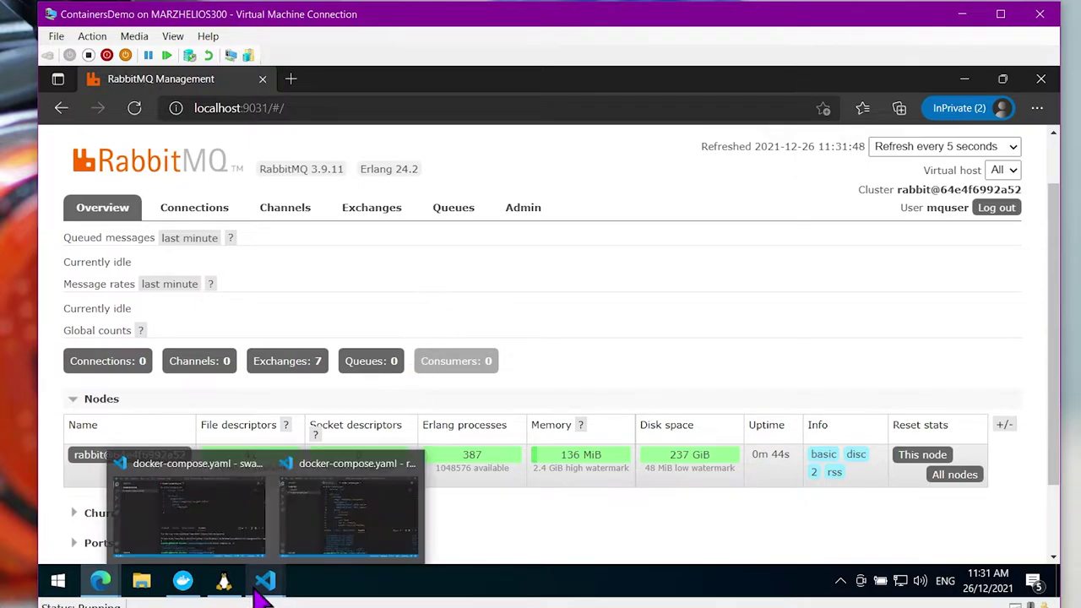
pyautogui.moveTo(372, 511)
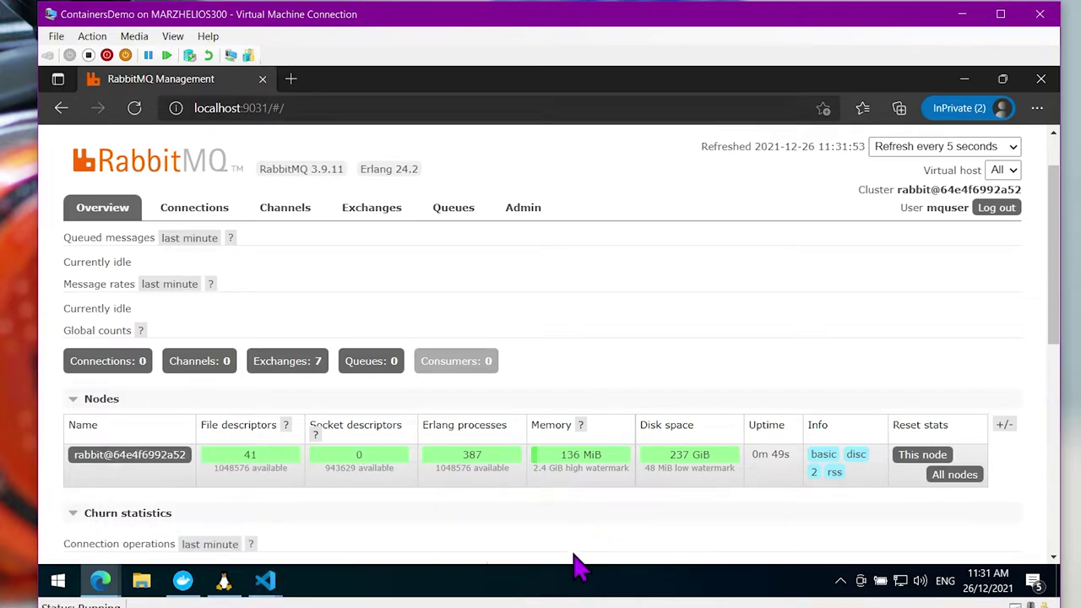
pyautogui.click(215, 213)
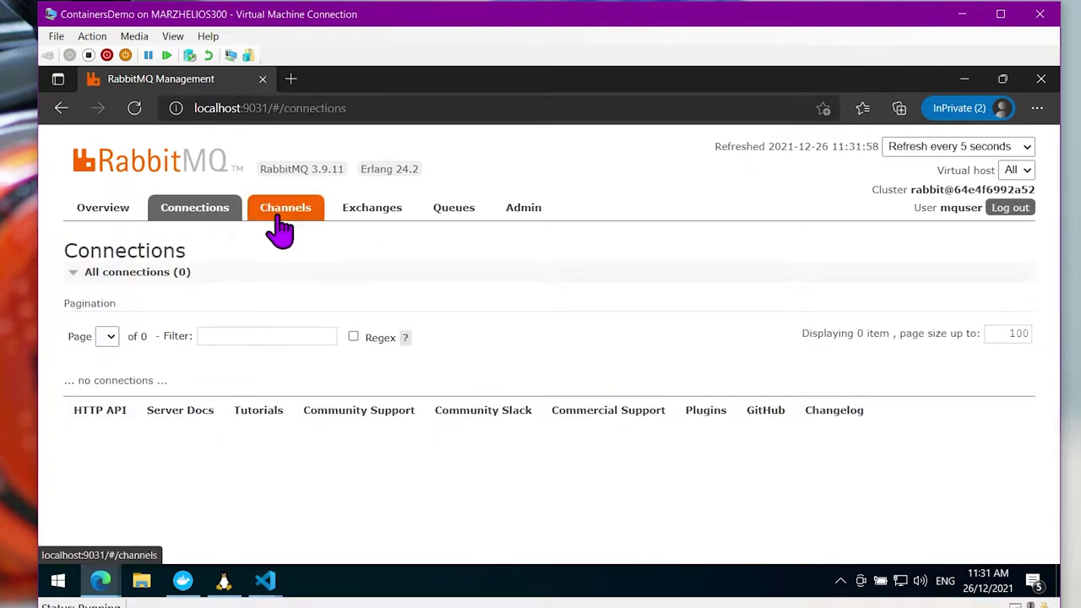
pyautogui.click(278, 218)
pyautogui.click(97, 213)
pyautogui.click(218, 211)
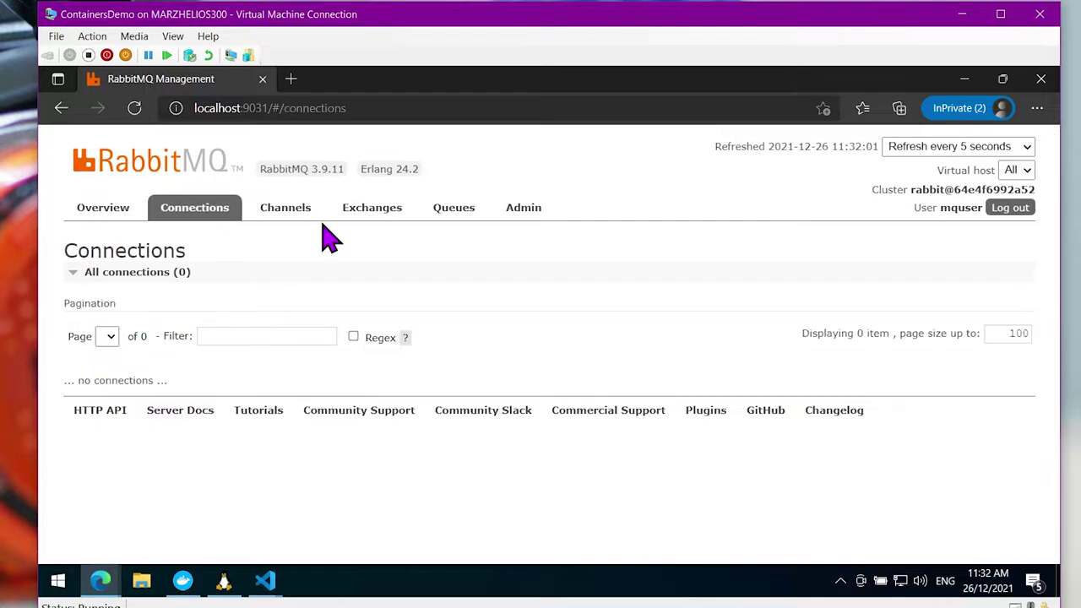
pyautogui.click(286, 217)
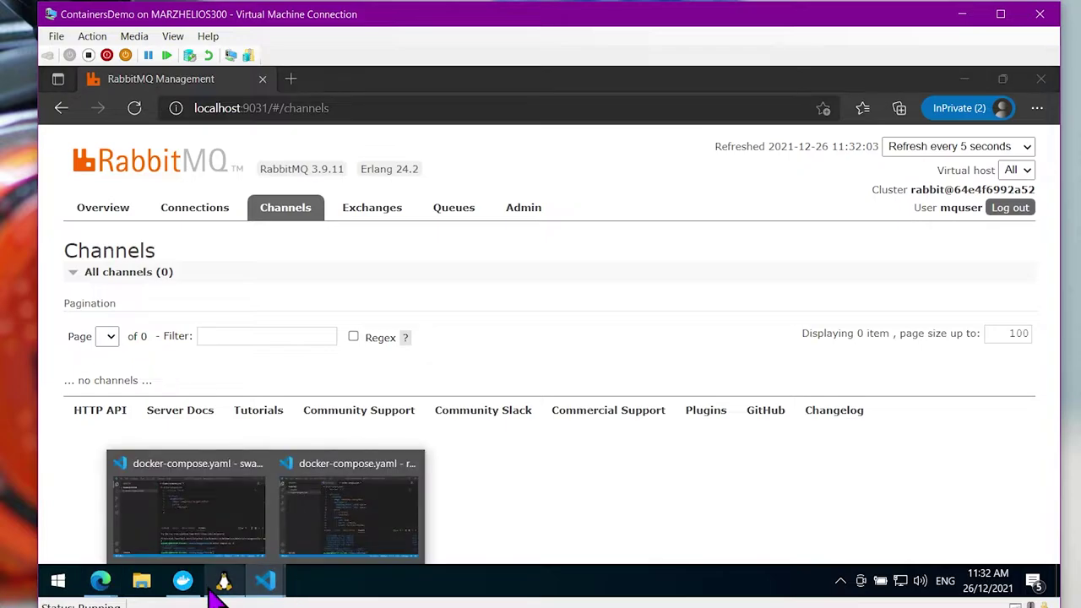
# Switch to Docker Desktop and expand the rabbitmq app to see its rabbitmq-rabbitmq-1 container
pyautogui.moveTo(316, 573)
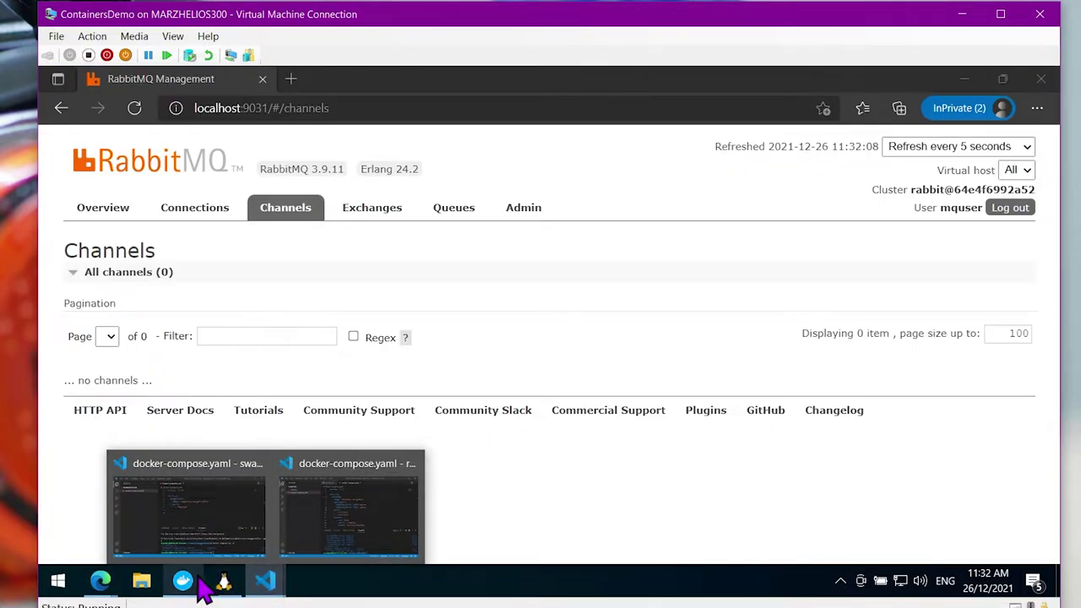
pyautogui.click(182, 581)
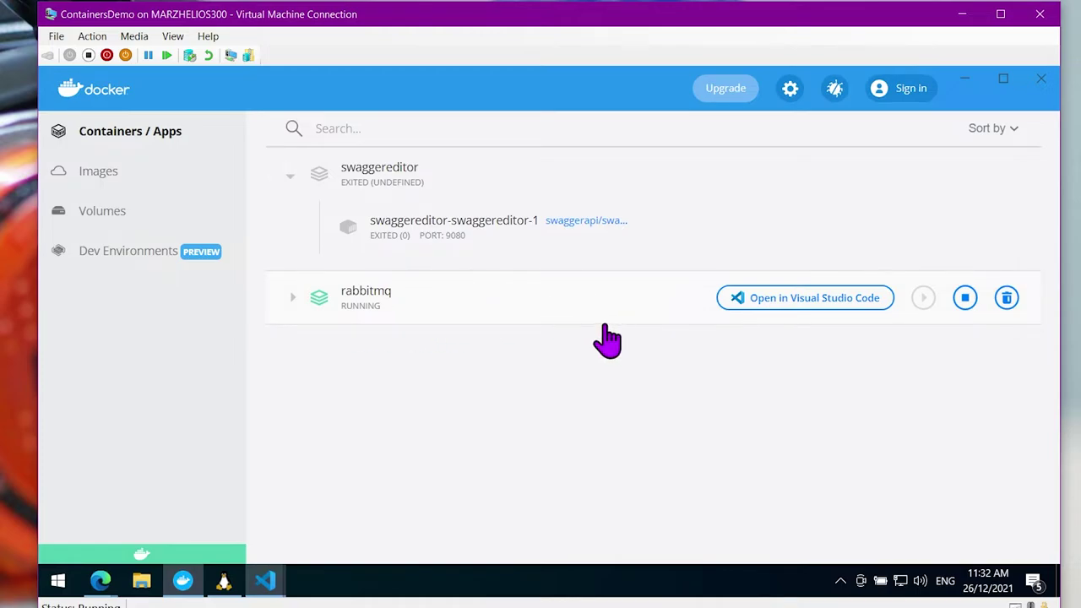
pyautogui.click(292, 299)
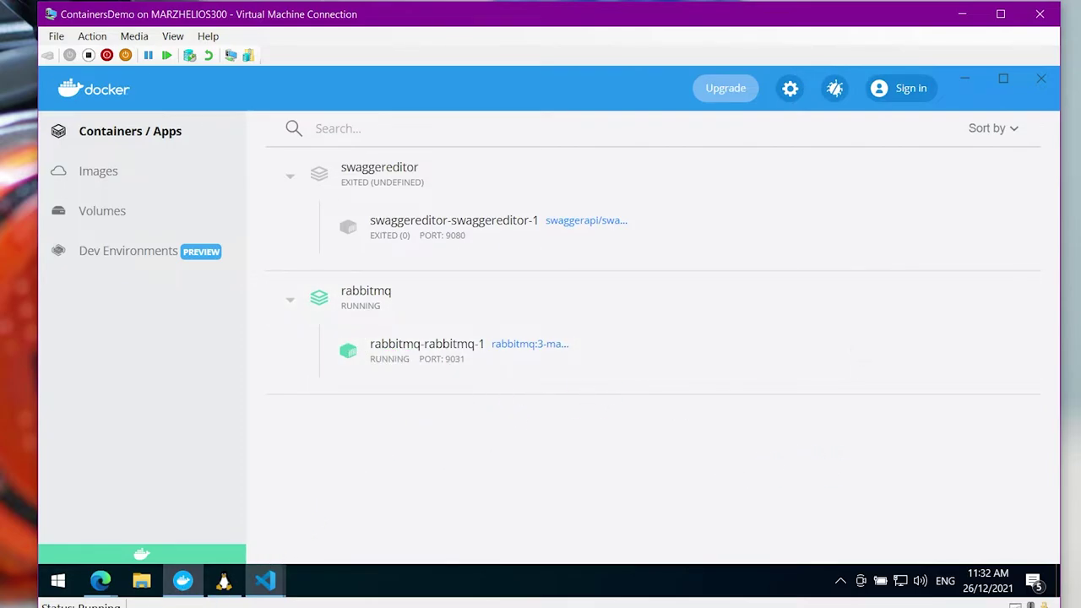
pyautogui.moveTo(933, 372)
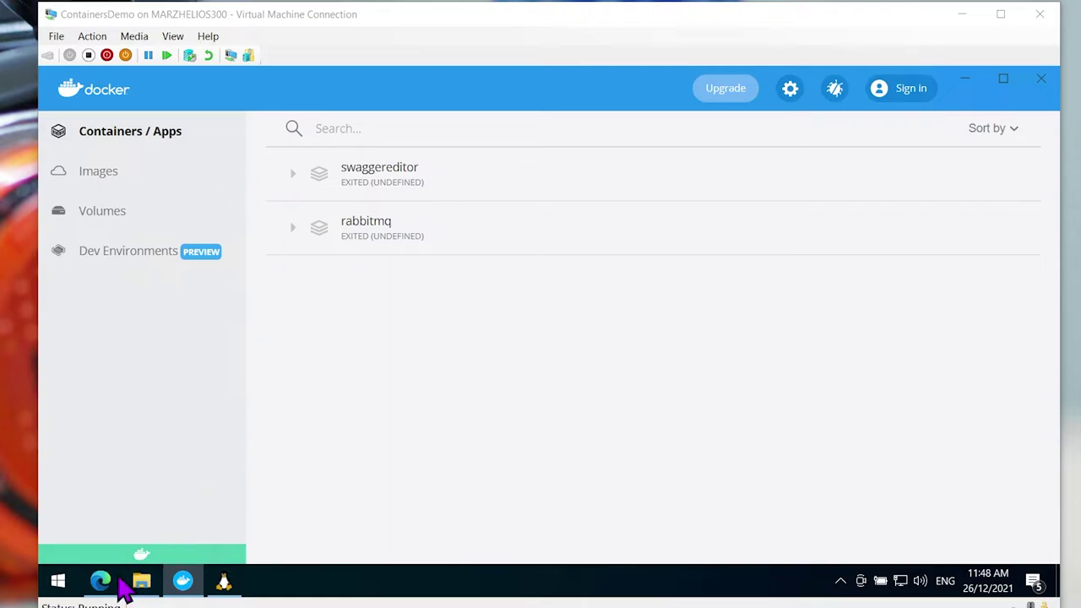
# Load hub.docker.com in a new Edge tab and search it for 'postgres'
pyautogui.click(102, 582)
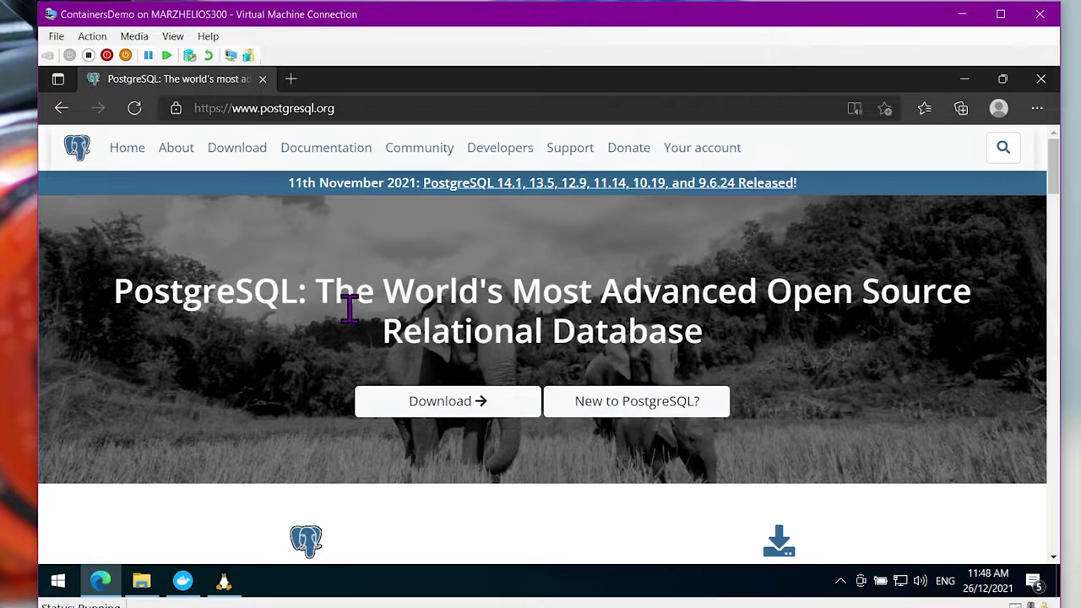
pyautogui.click(290, 79)
pyautogui.write('hub.docke')
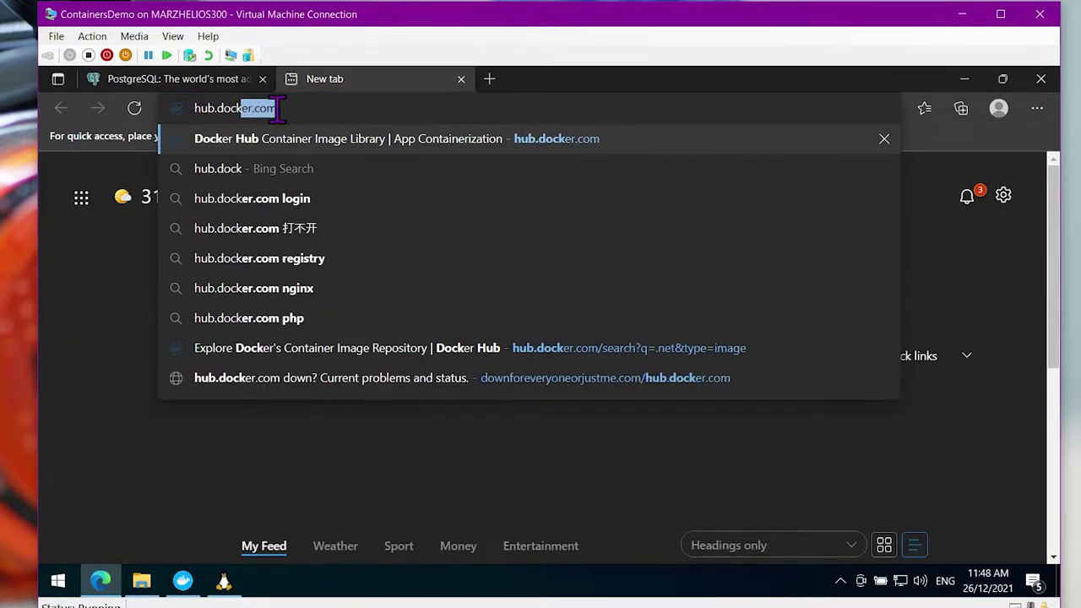
pyautogui.press('Return')
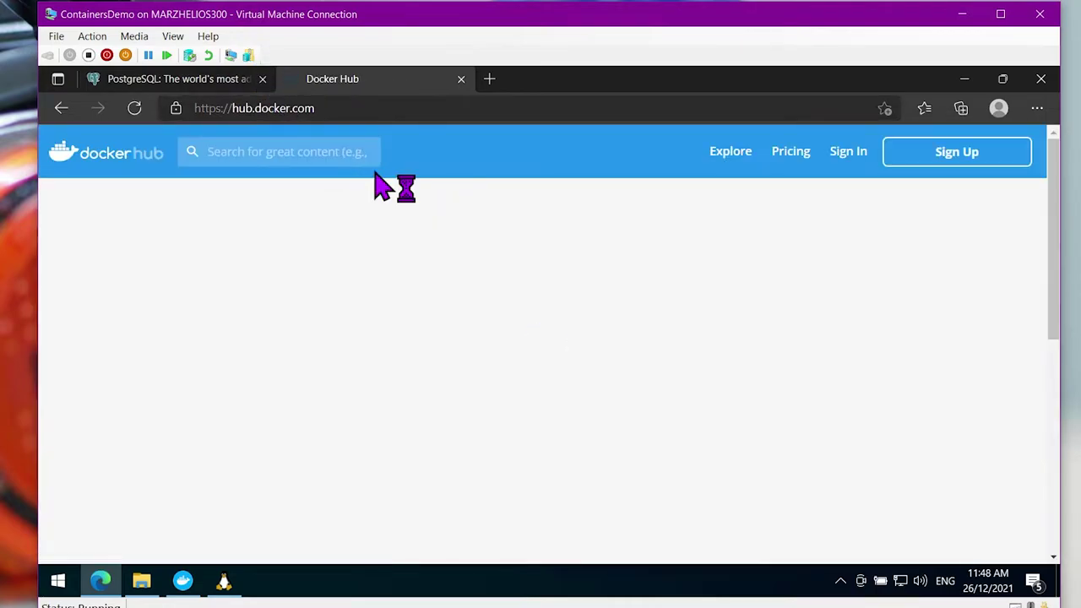
pyautogui.click(321, 161)
pyautogui.write('postgres')
pyautogui.press('Return')
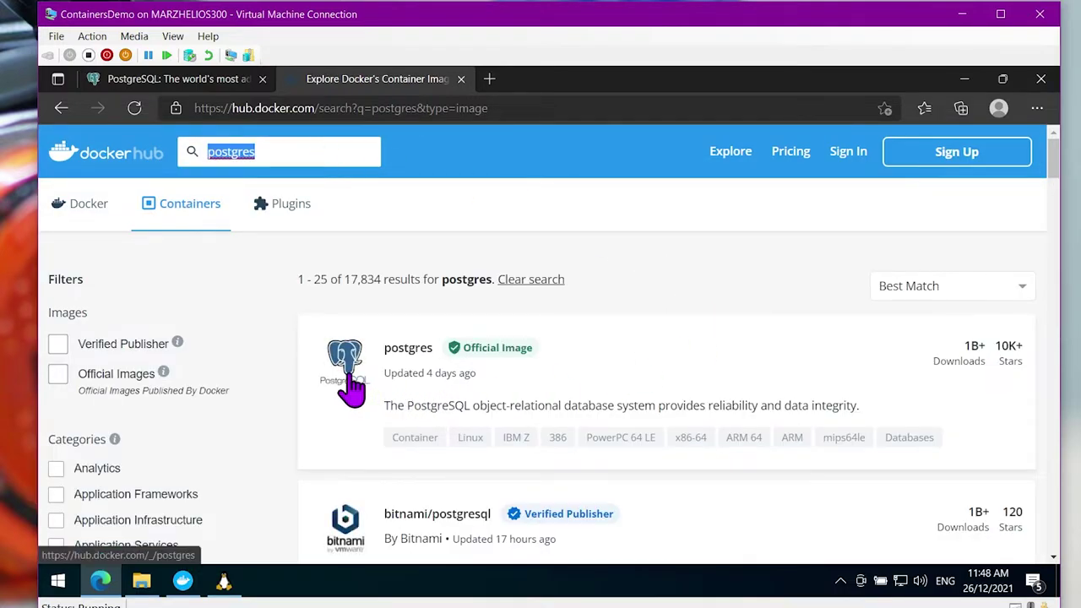
# Open the official postgres image page and switch to its Tags listing
pyautogui.click(354, 371)
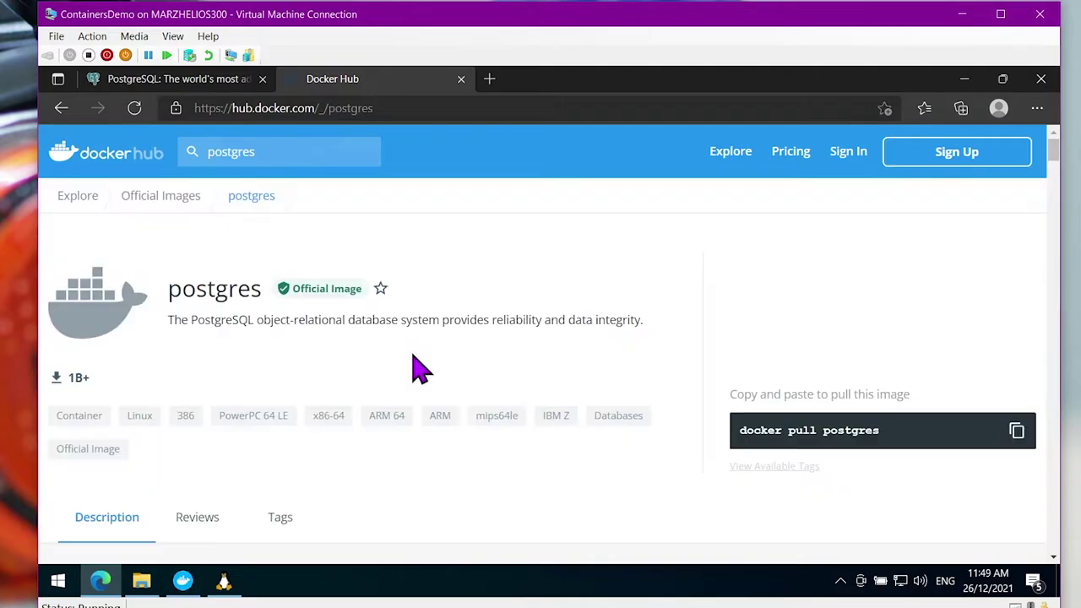
pyautogui.scroll(-1, 518, 314)
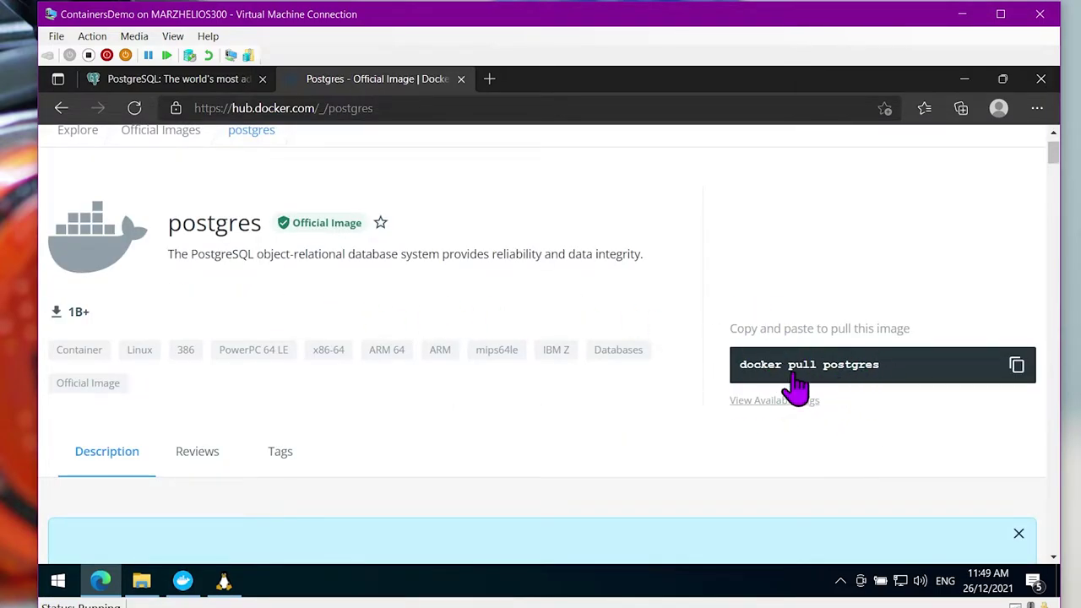
pyautogui.scroll(-2, 879, 388)
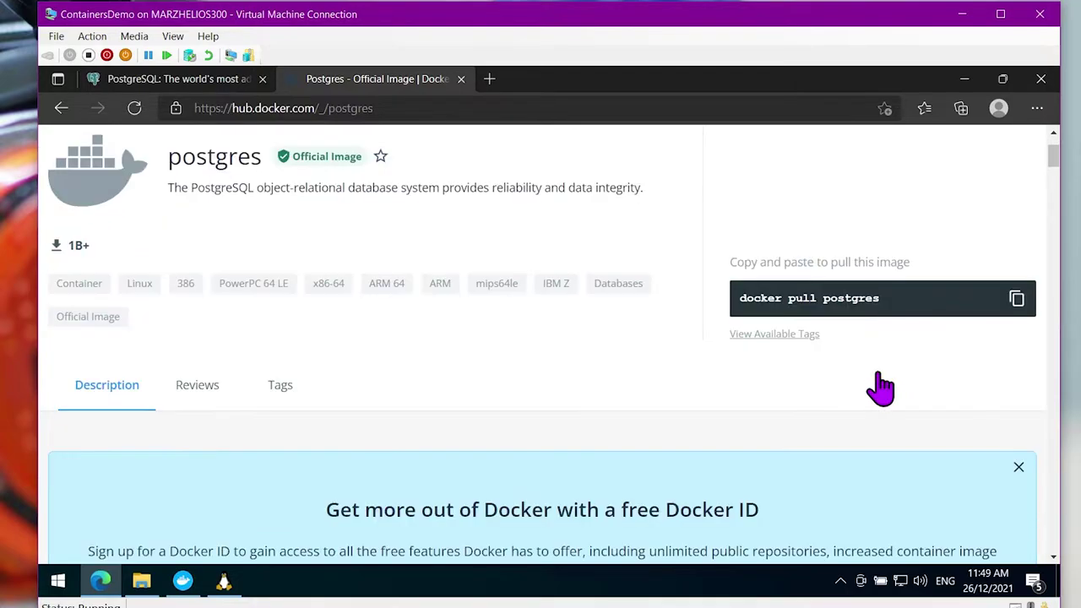
pyautogui.click(251, 334)
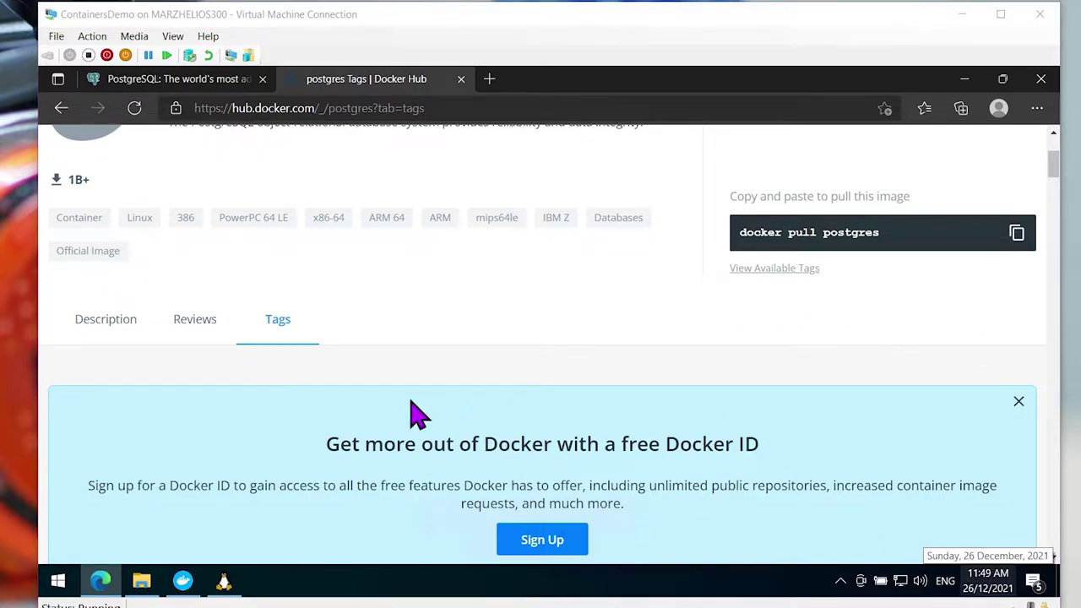
# Dismiss the Docker ID sign-up banner and scroll the tag list to the 14.1 and 14 tags
pyautogui.click(517, 365)
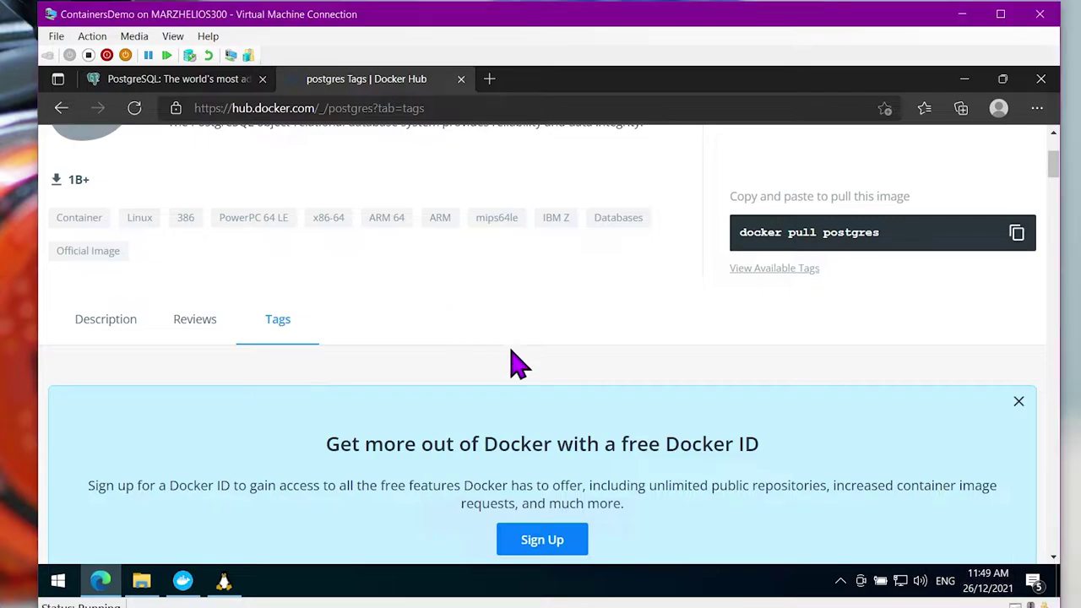
pyautogui.click(1018, 402)
pyautogui.scroll(-1, 625, 414)
pyautogui.scroll(-5, 614, 412)
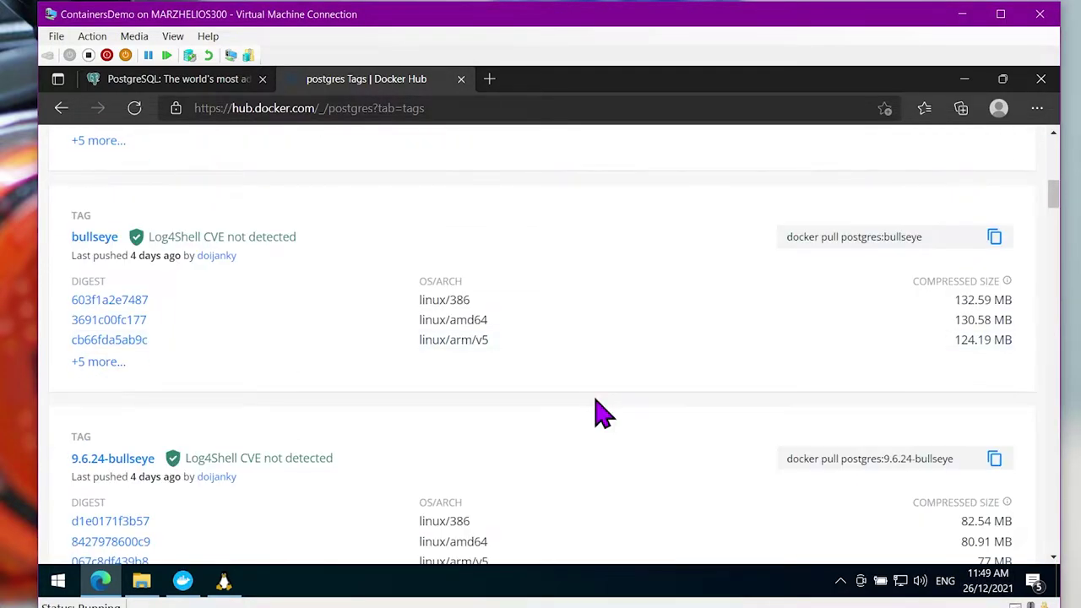
pyautogui.scroll(4, 597, 412)
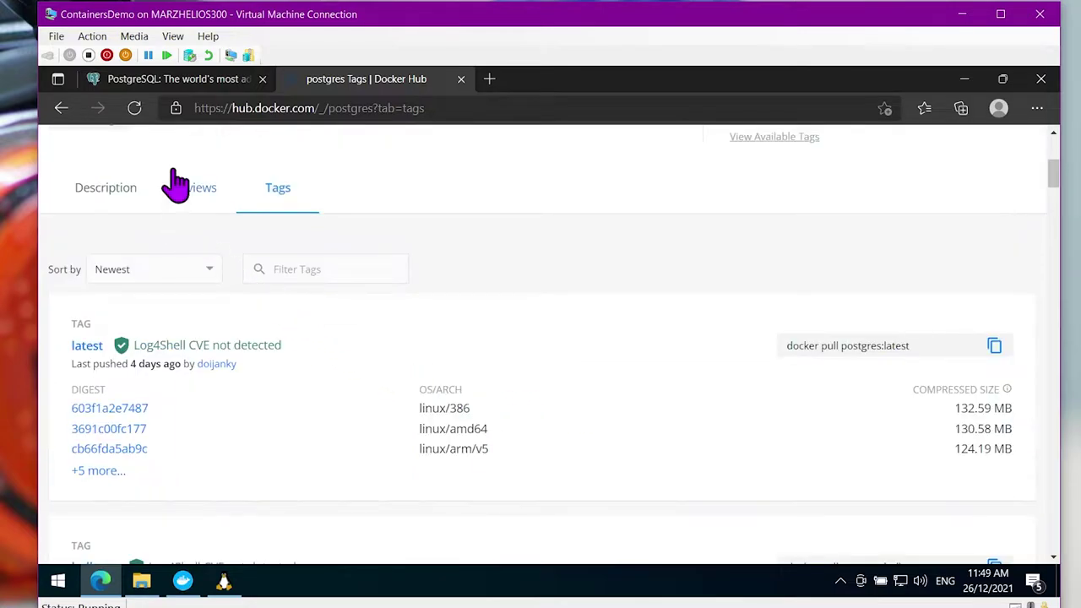
pyautogui.scroll(-2, 184, 338)
pyautogui.scroll(-6, 184, 338)
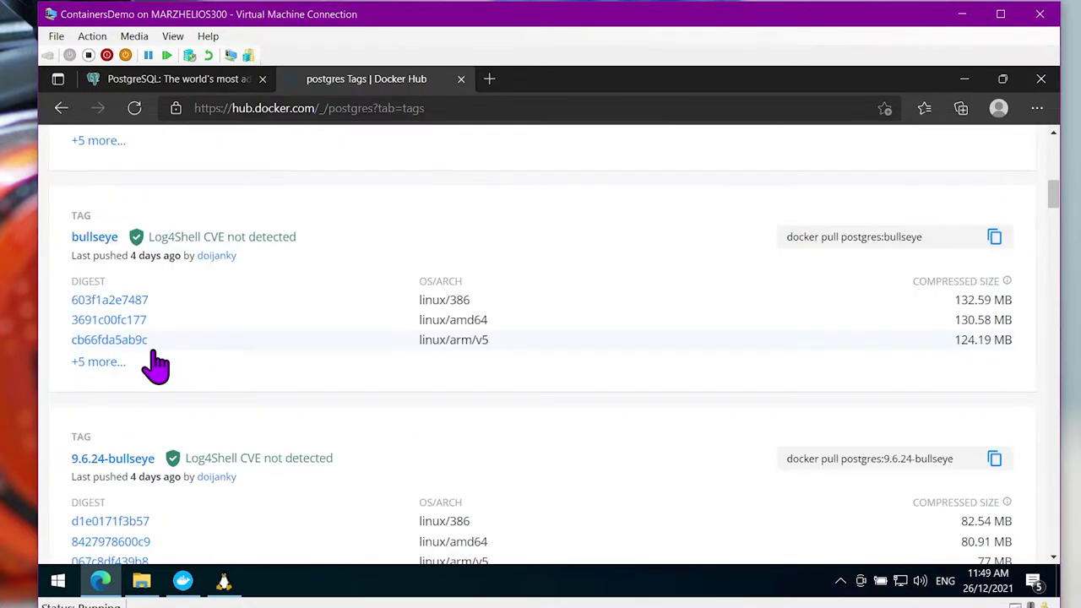
pyautogui.scroll(-5, 98, 414)
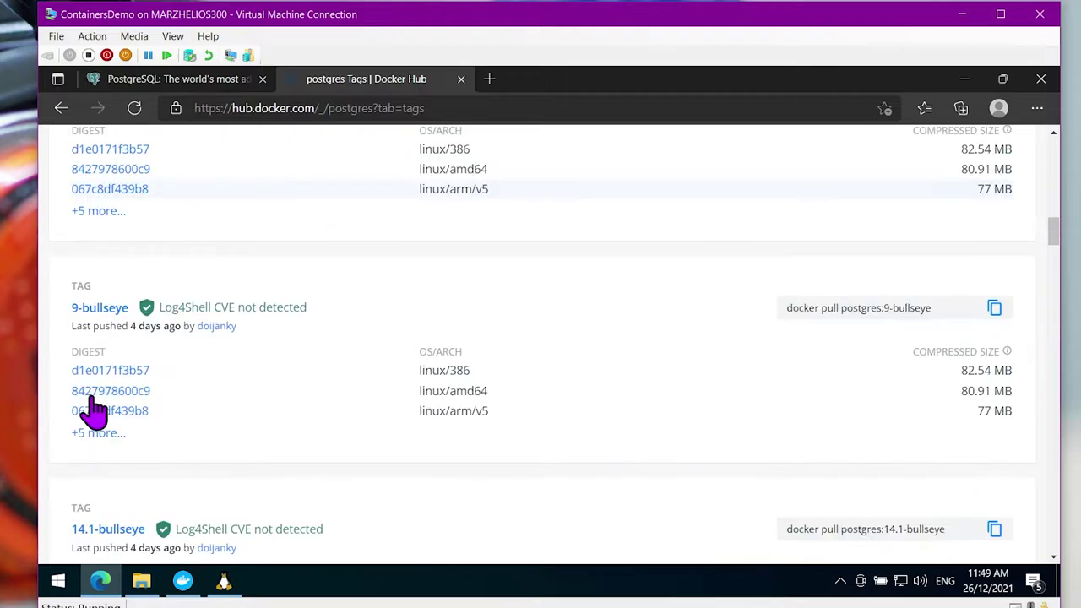
pyautogui.scroll(-2, 80, 377)
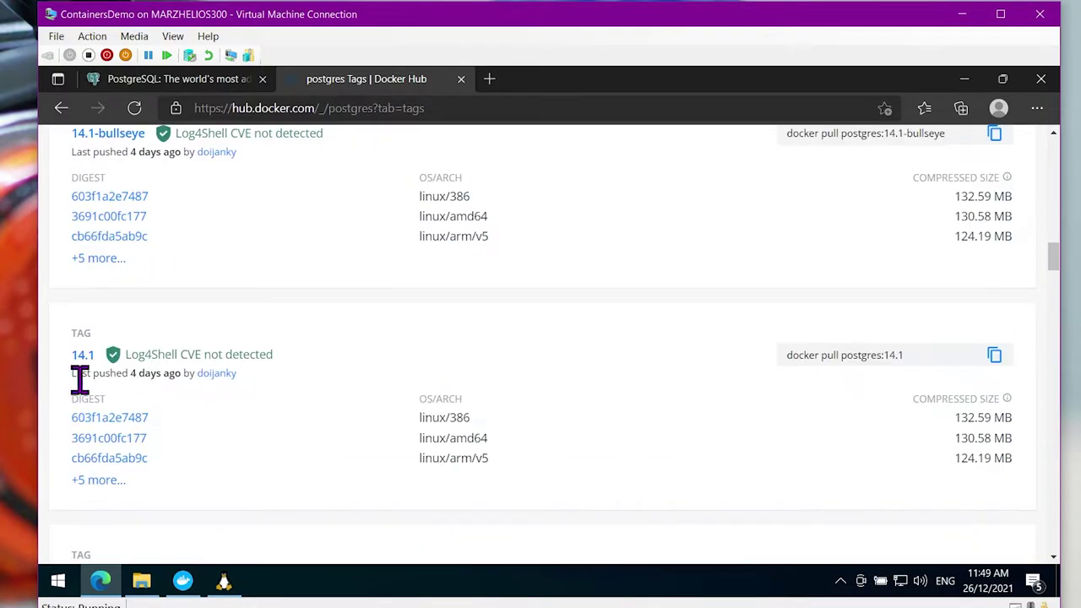
pyautogui.scroll(-4, 87, 379)
pyautogui.scroll(-8, 100, 390)
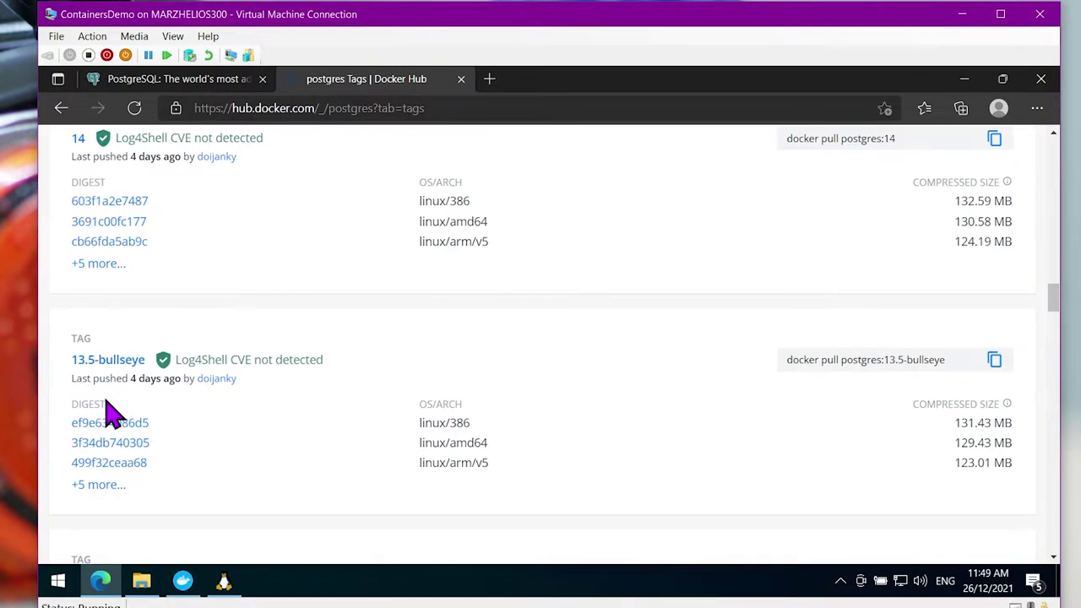
pyautogui.scroll(-3, 112, 423)
pyautogui.scroll(8, 127, 439)
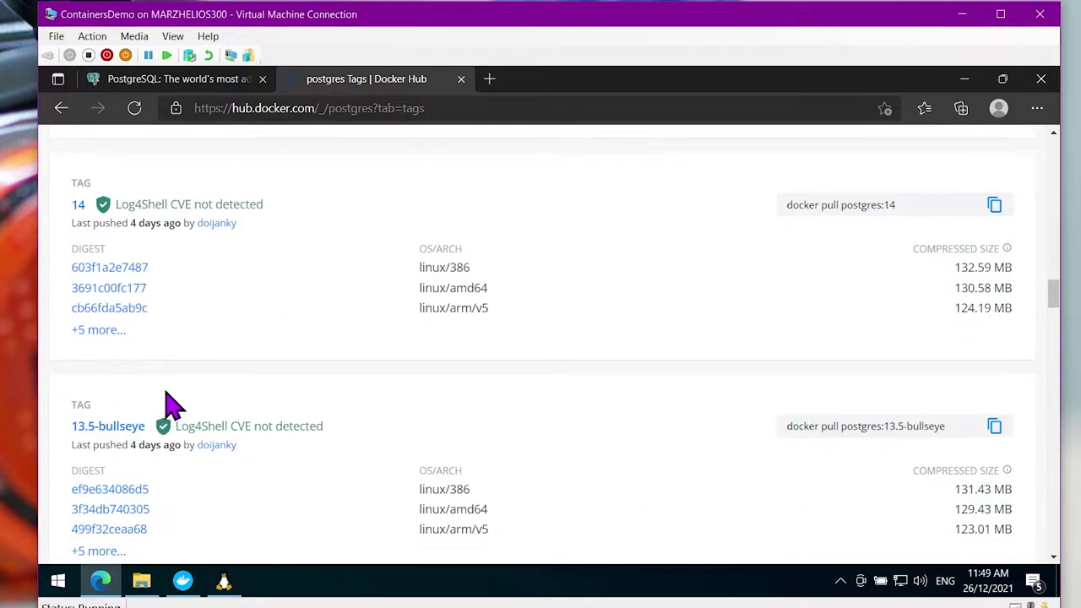
# Return to the postgres overview and scroll to the POSTGRES_PASSWORD docker run example
pyautogui.click(60, 108)
pyautogui.scroll(-2, 374, 403)
pyautogui.scroll(2, 245, 304)
pyautogui.scroll(-6, 295, 393)
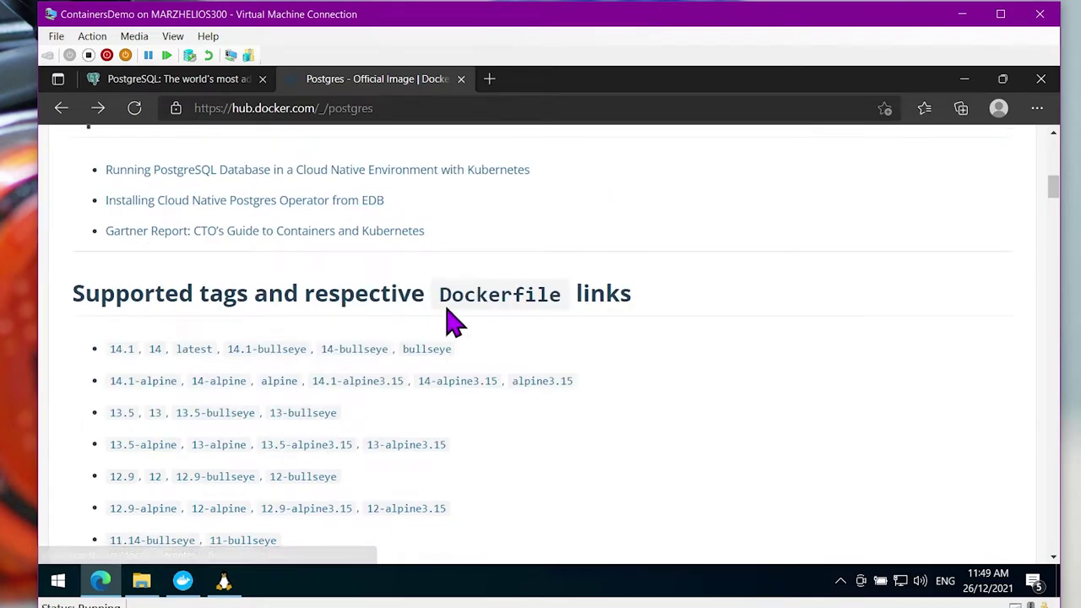
pyautogui.scroll(-2, 452, 321)
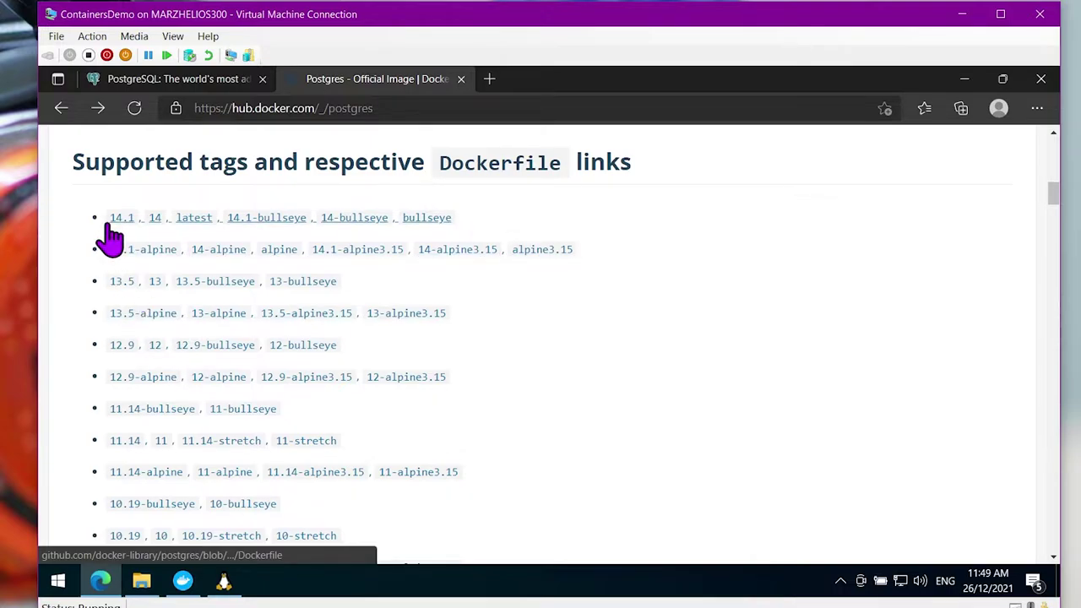
pyautogui.scroll(-10, 164, 358)
pyautogui.scroll(-6, 193, 374)
pyautogui.scroll(2, 220, 414)
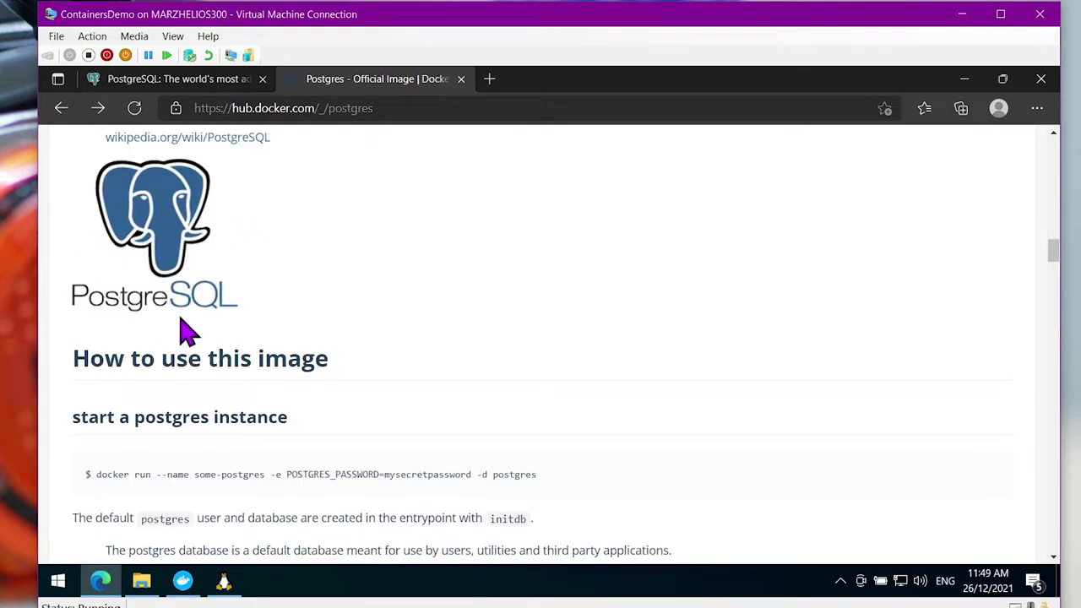
pyautogui.scroll(-1, 203, 380)
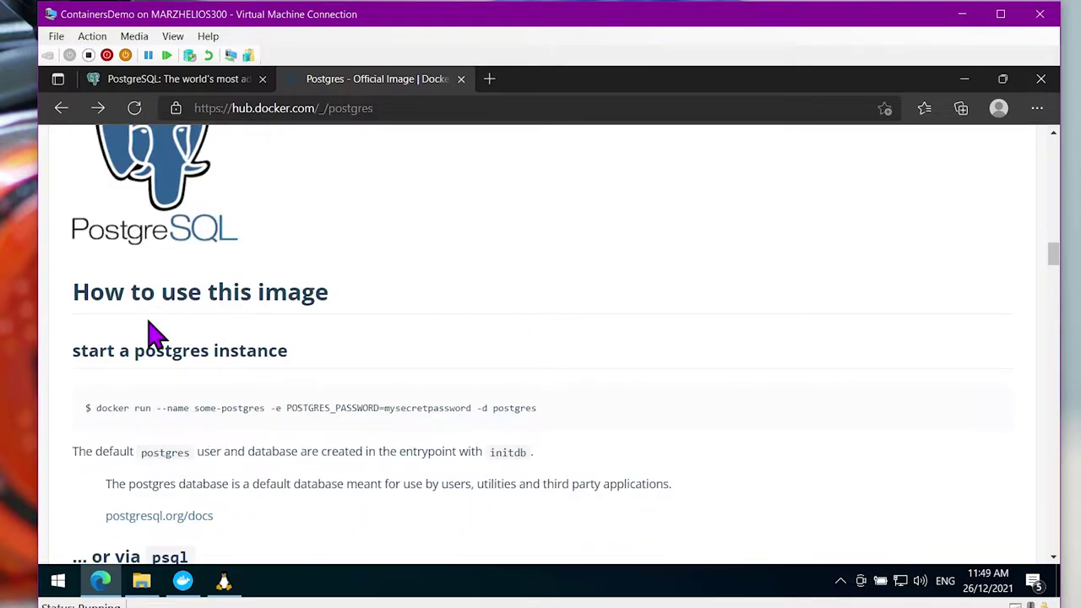
pyautogui.scroll(-1, 152, 330)
pyautogui.scroll(-2, 380, 283)
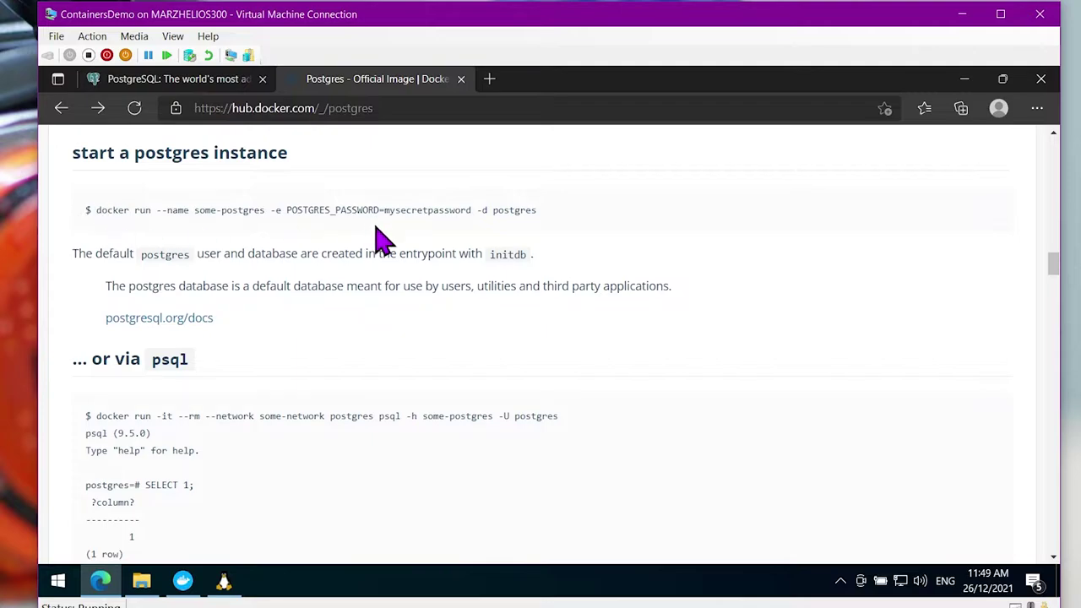
pyautogui.scroll(-3, 444, 270)
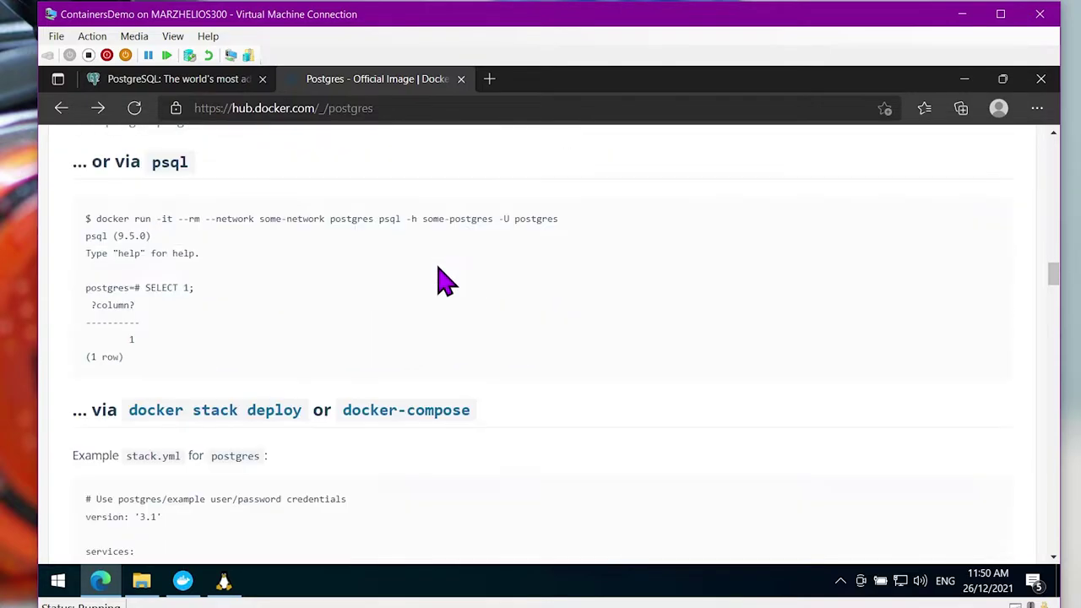
pyautogui.scroll(-1, 164, 287)
pyautogui.scroll(-1, 173, 299)
pyautogui.scroll(-3, 317, 498)
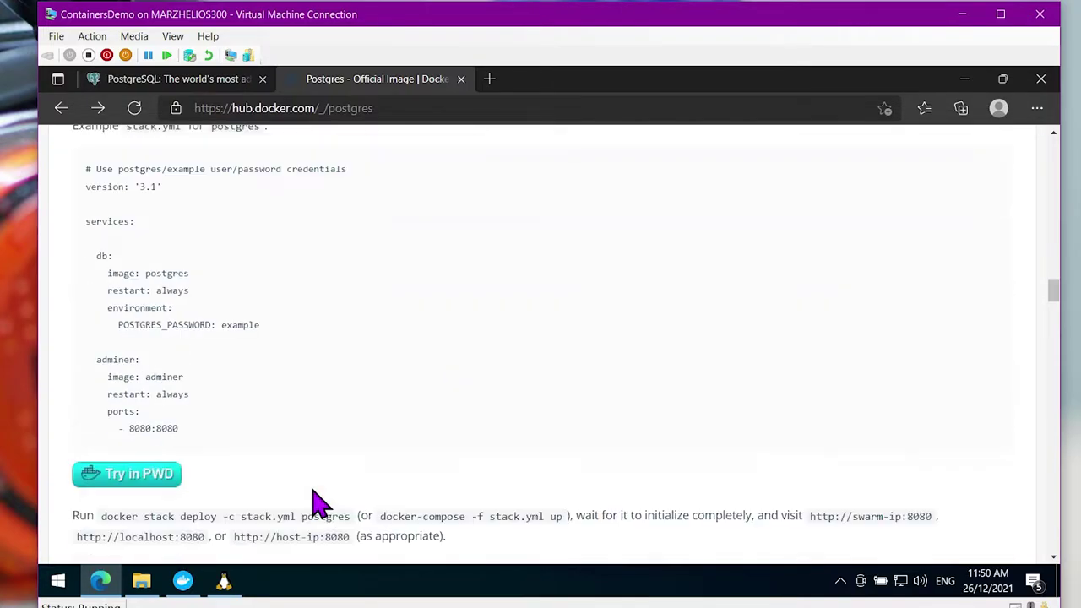
pyautogui.scroll(-2, 443, 403)
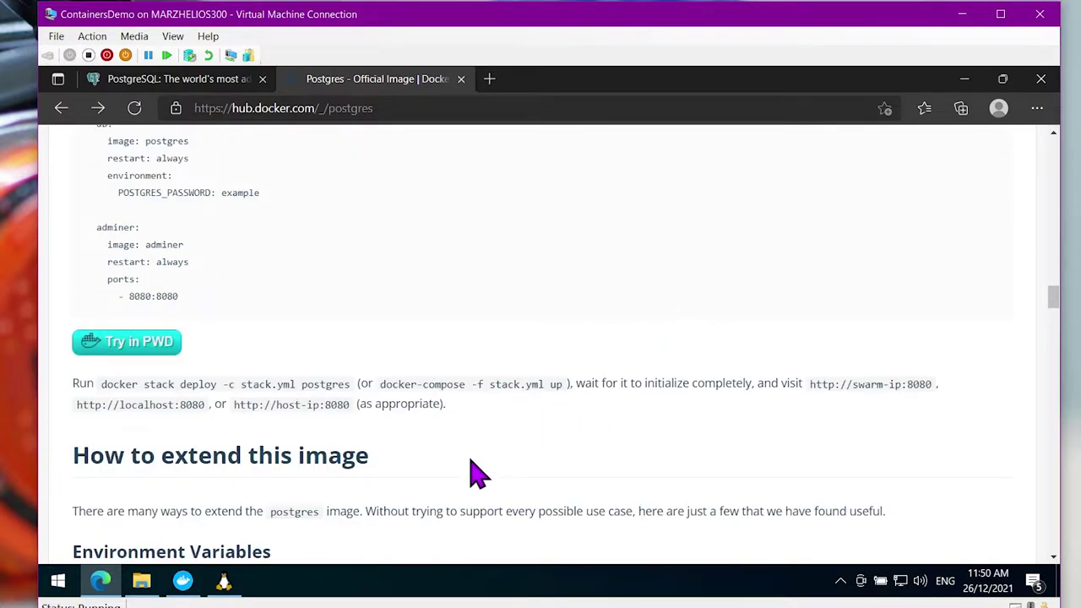
pyautogui.scroll(7, 473, 461)
pyautogui.scroll(4, 477, 473)
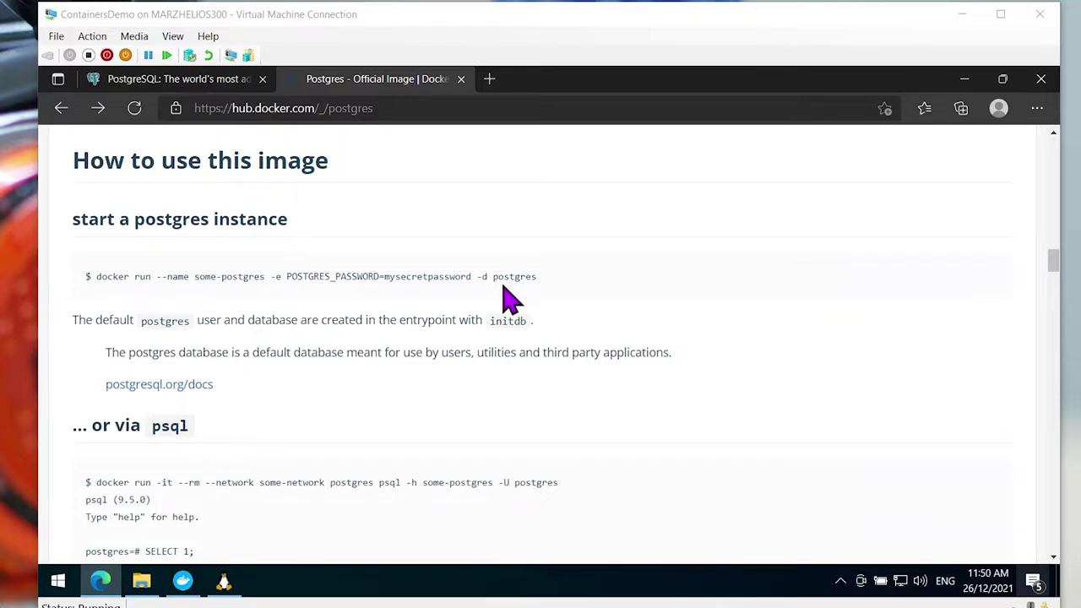
# Scroll the postgres page down to the PGDATA environment variable section
pyautogui.click(507, 295)
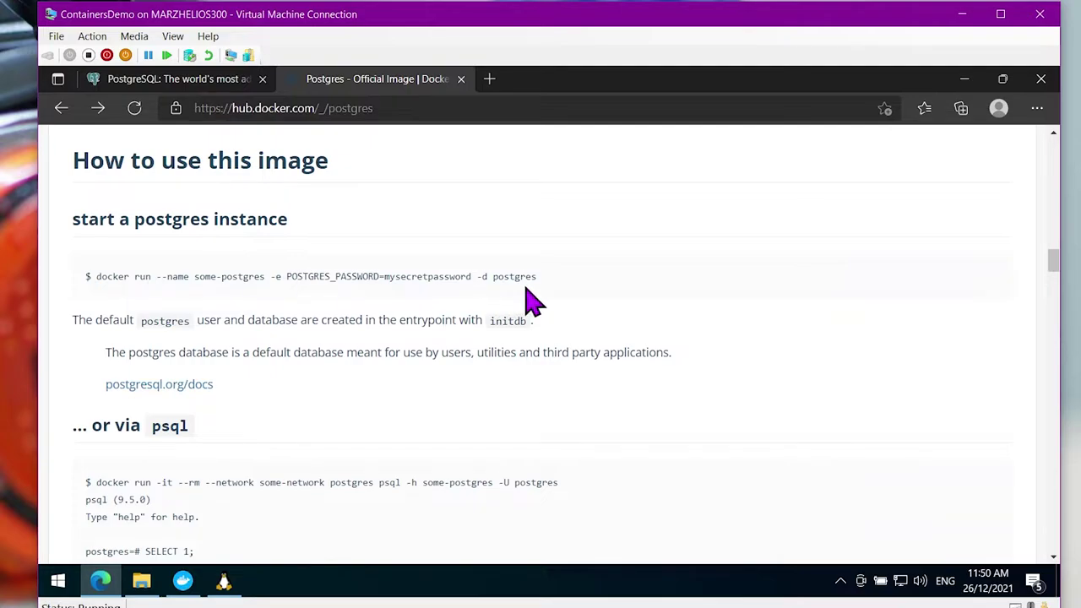
pyautogui.scroll(-2, 514, 282)
pyautogui.scroll(-3, 517, 282)
pyautogui.scroll(-2, 517, 282)
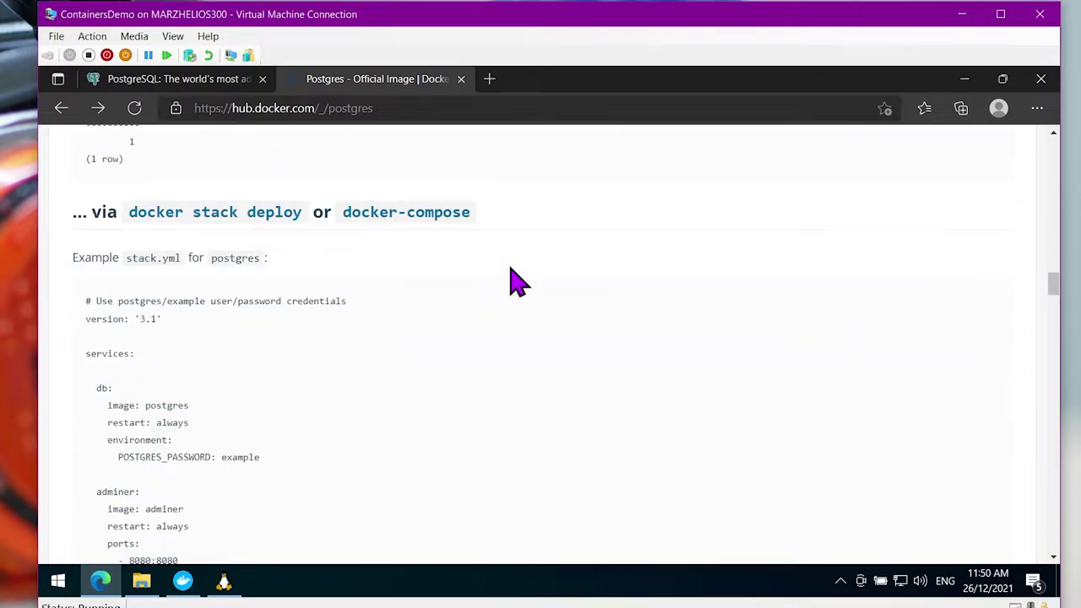
pyautogui.scroll(-2, 517, 283)
pyautogui.scroll(-6, 517, 282)
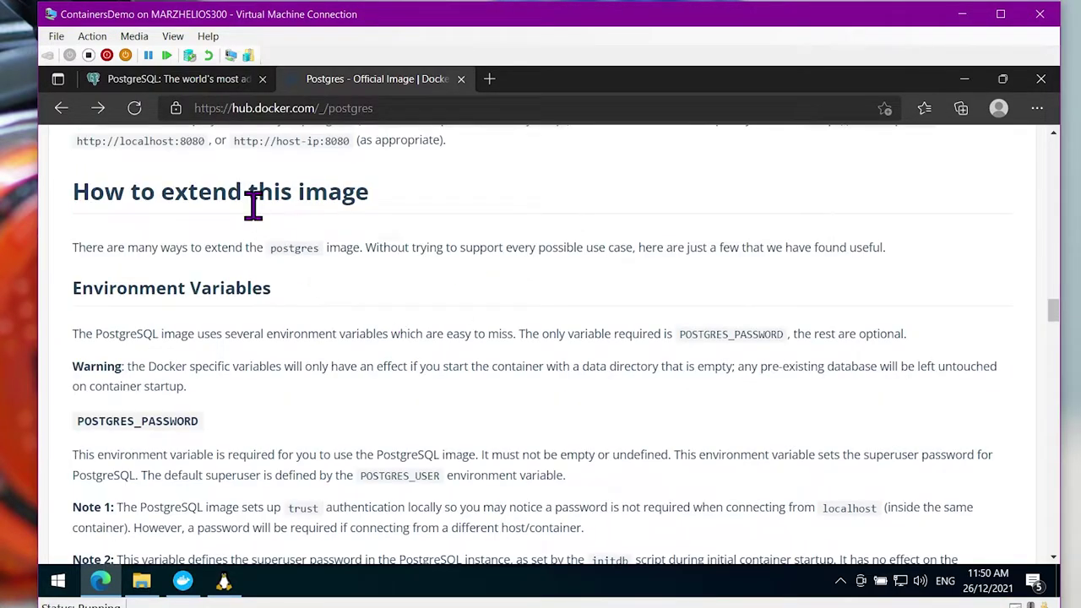
pyautogui.scroll(-2, 250, 205)
pyautogui.scroll(-6, 239, 337)
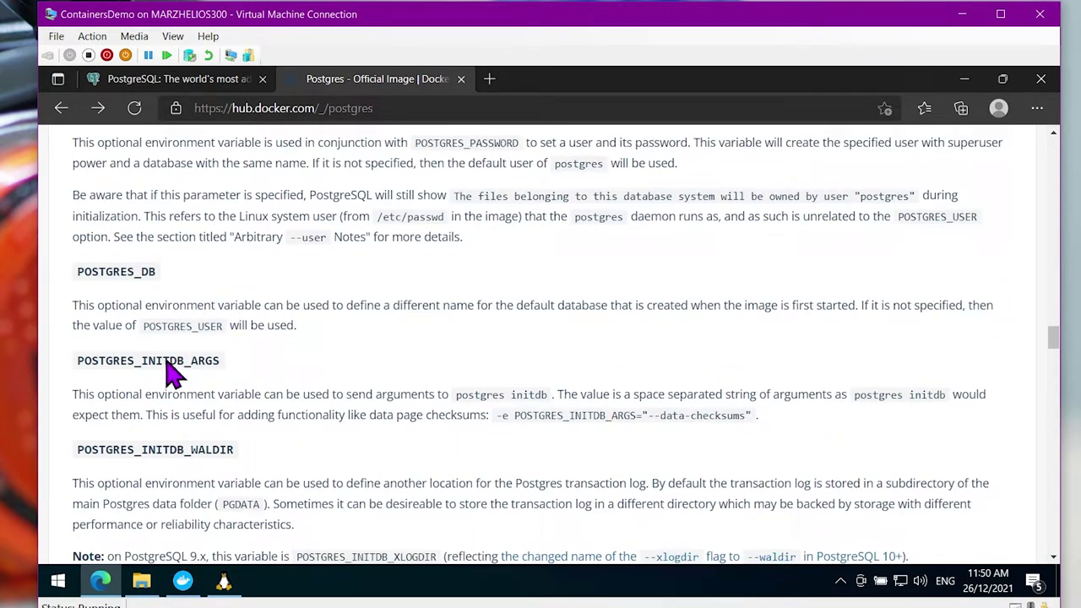
pyautogui.scroll(-6, 190, 331)
pyautogui.scroll(-3, 190, 330)
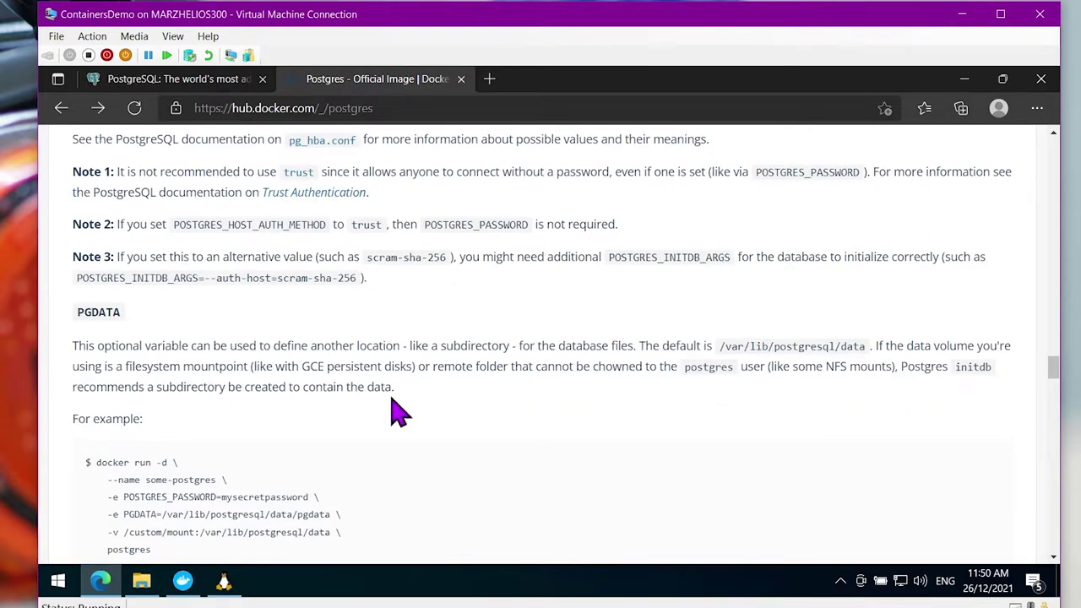
pyautogui.scroll(-1, 266, 388)
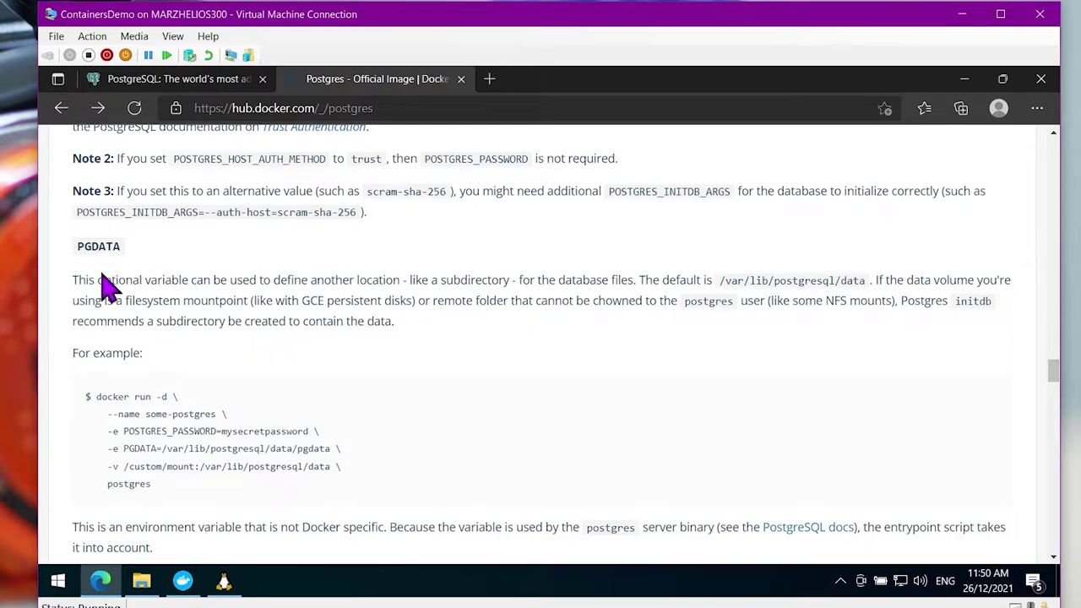
# Highlight the PGDATA explanation and its default path /var/lib/postgresql/data
pyautogui.moveTo(113, 292); pyautogui.dragTo(569, 355)
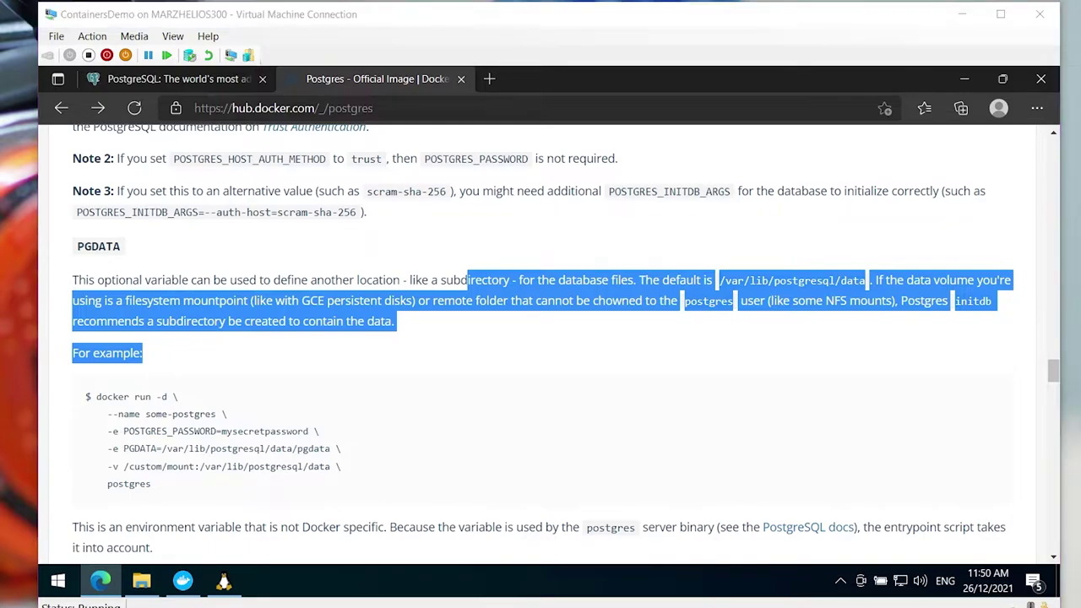
pyautogui.click(629, 284)
pyautogui.moveTo(720, 283); pyautogui.dragTo(870, 291)
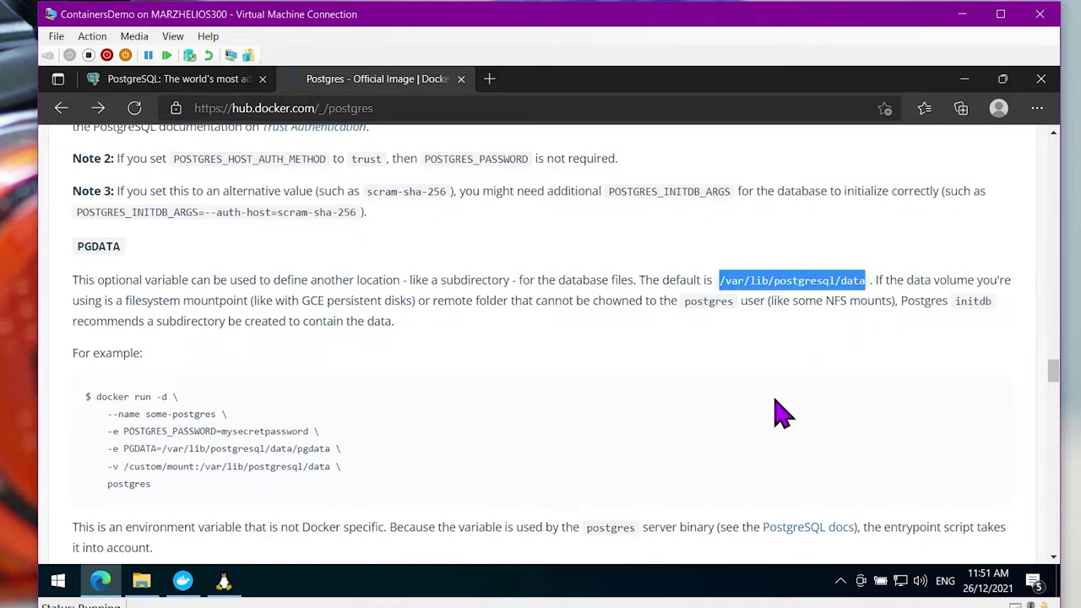
pyautogui.click(777, 338)
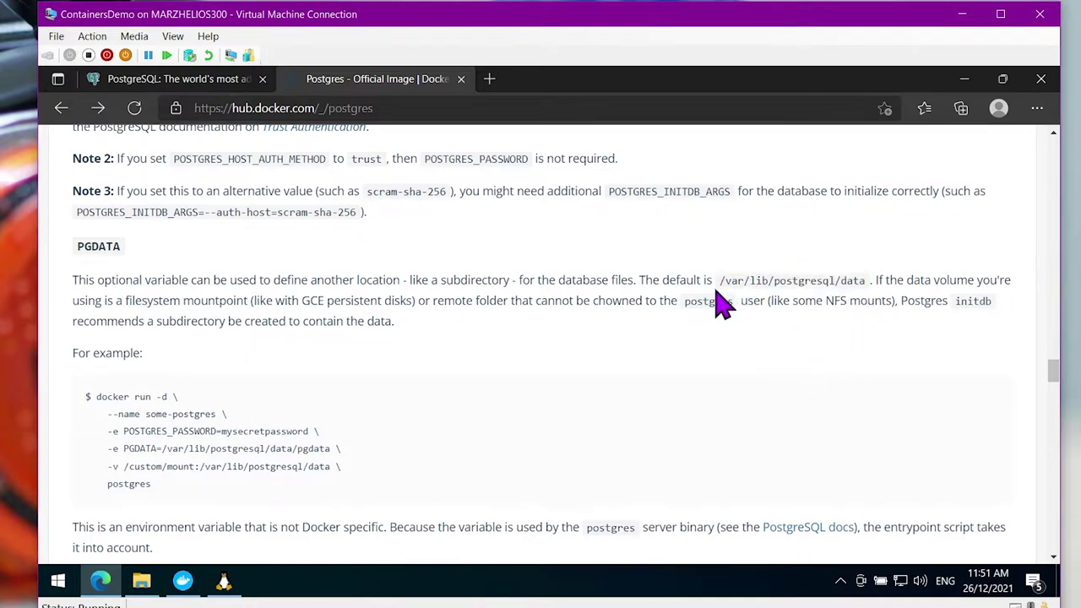
pyautogui.moveTo(728, 283); pyautogui.dragTo(813, 278)
pyautogui.click(825, 280)
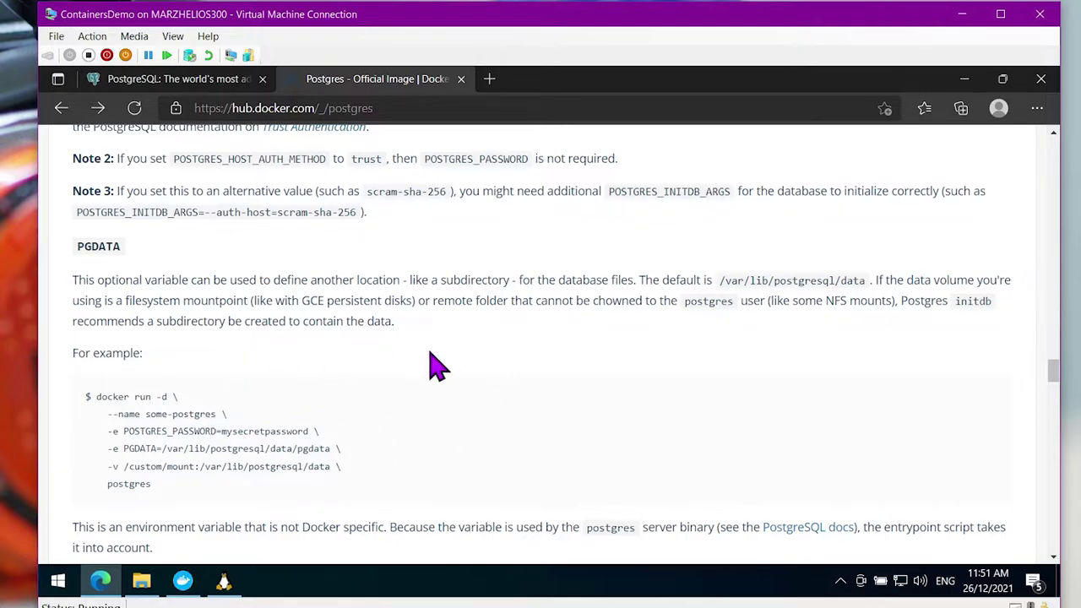
pyautogui.scroll(-1, 443, 346)
pyautogui.scroll(1, 363, 397)
# Run mkdir pg and cd pg in the Ubuntu terminal, opening the folder in VS Code
pyautogui.click(224, 581)
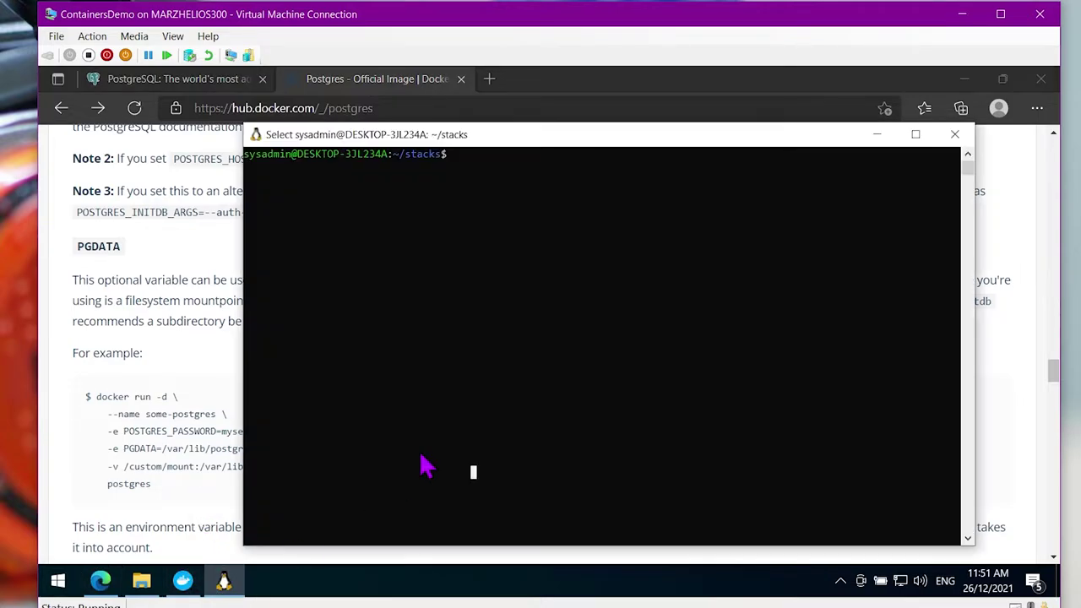
pyautogui.write('mk')
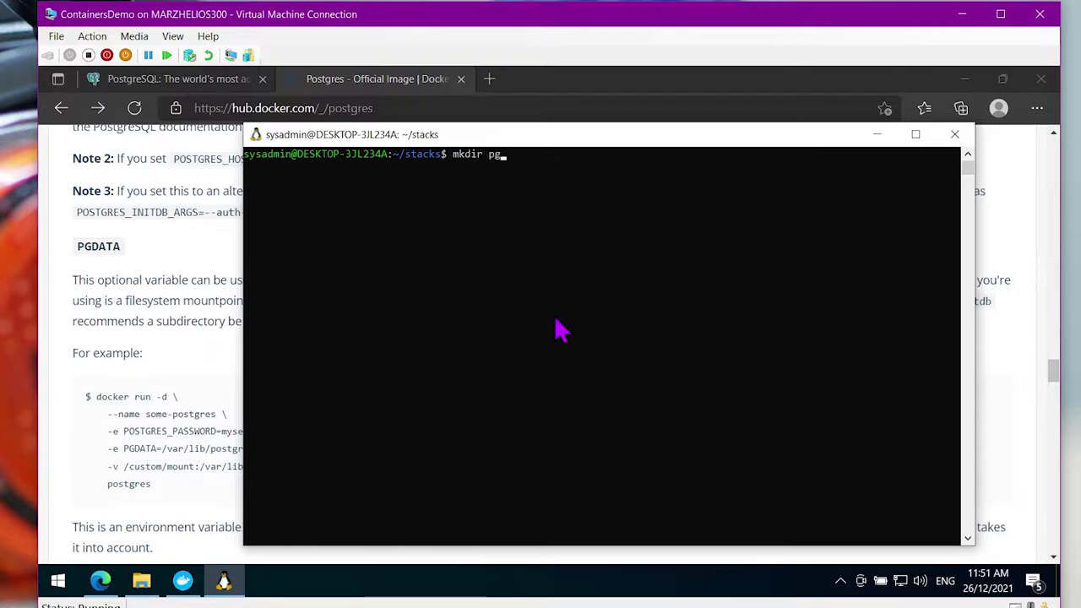
pyautogui.write('dir pg')
pyautogui.press('Return')
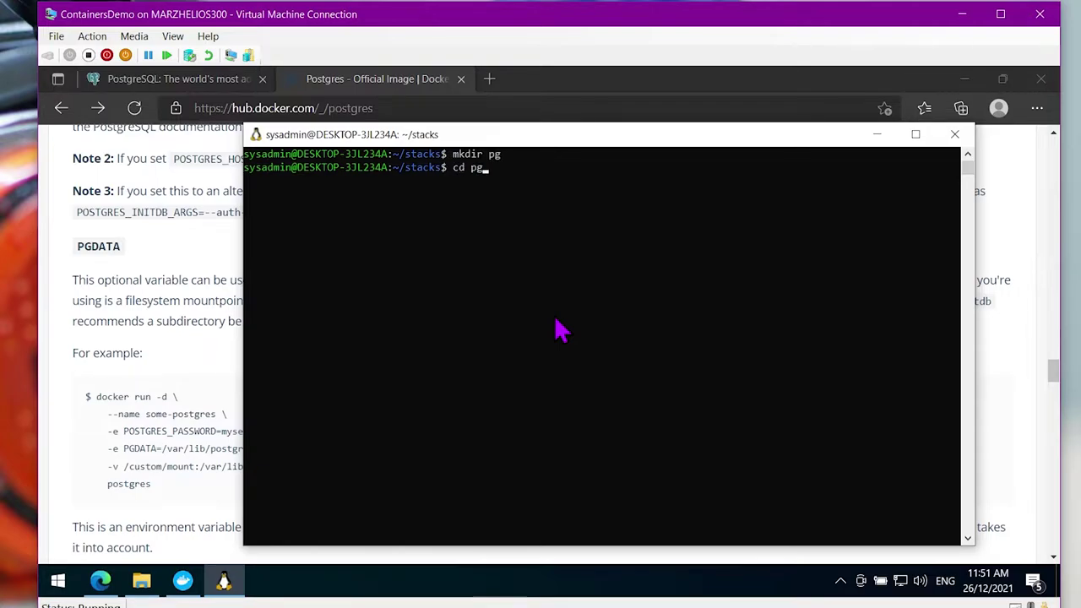
pyautogui.write('cd pg')
pyautogui.press('Return')
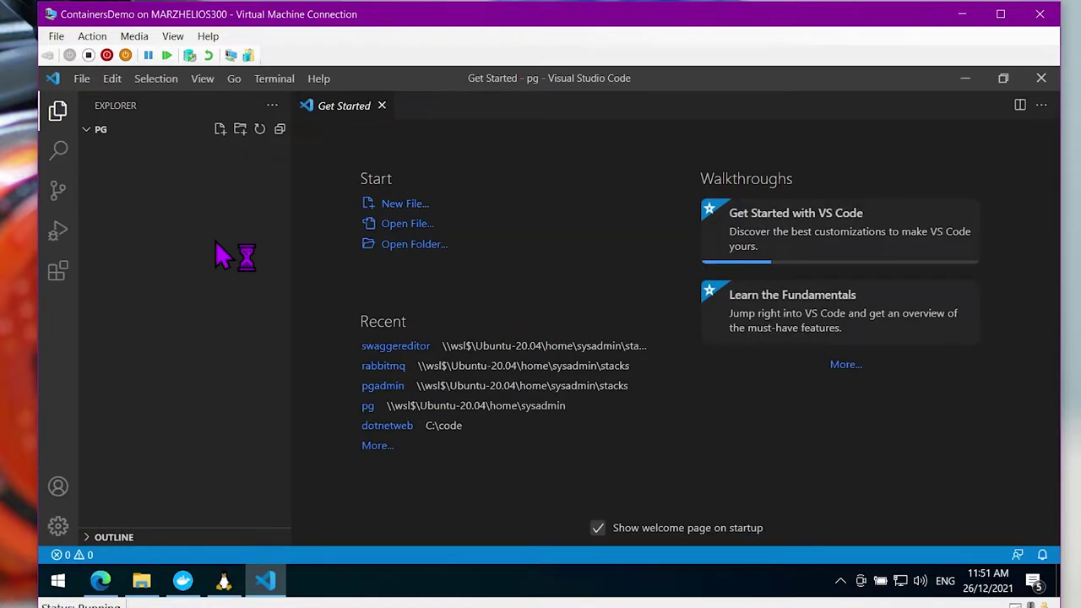
pyautogui.rightClick(230, 250)
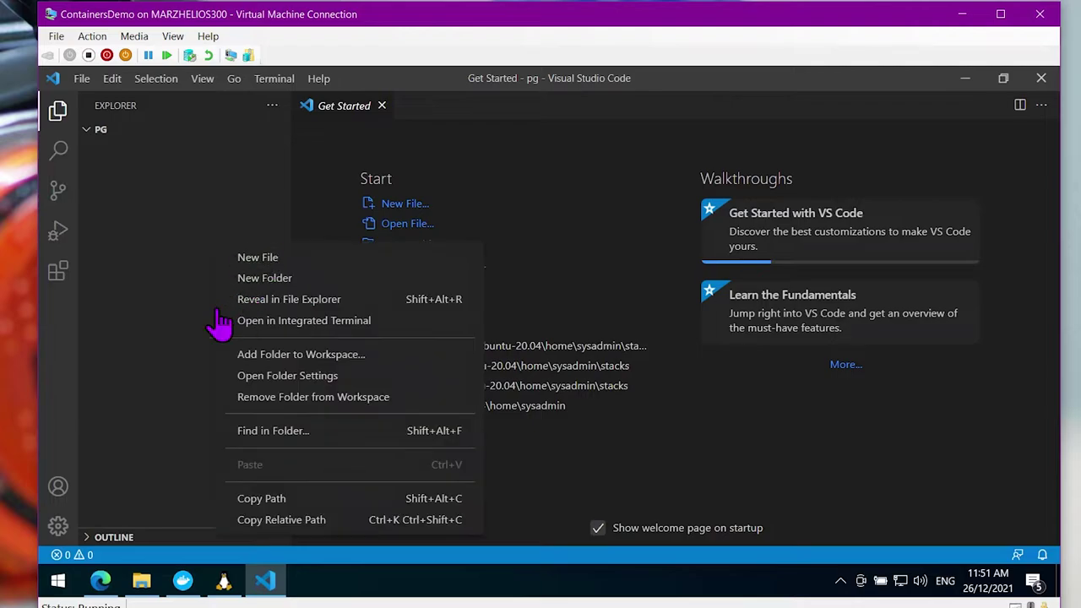
# Create a new file named docker-compose.yaml in the pg folder
pyautogui.click(289, 258)
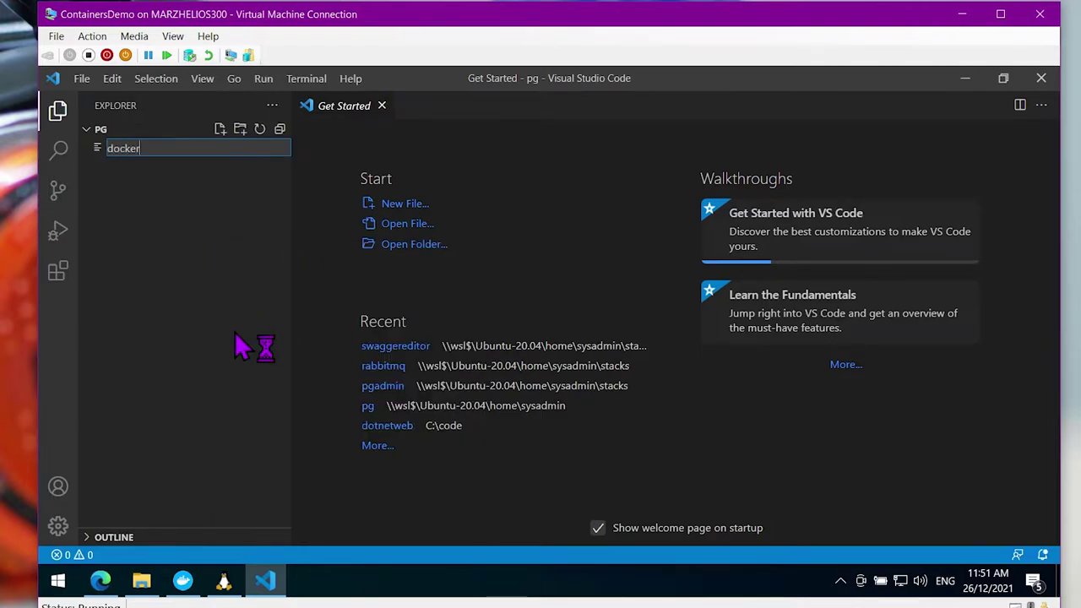
pyautogui.write('docker-compose.yaml')
pyautogui.press('Return')
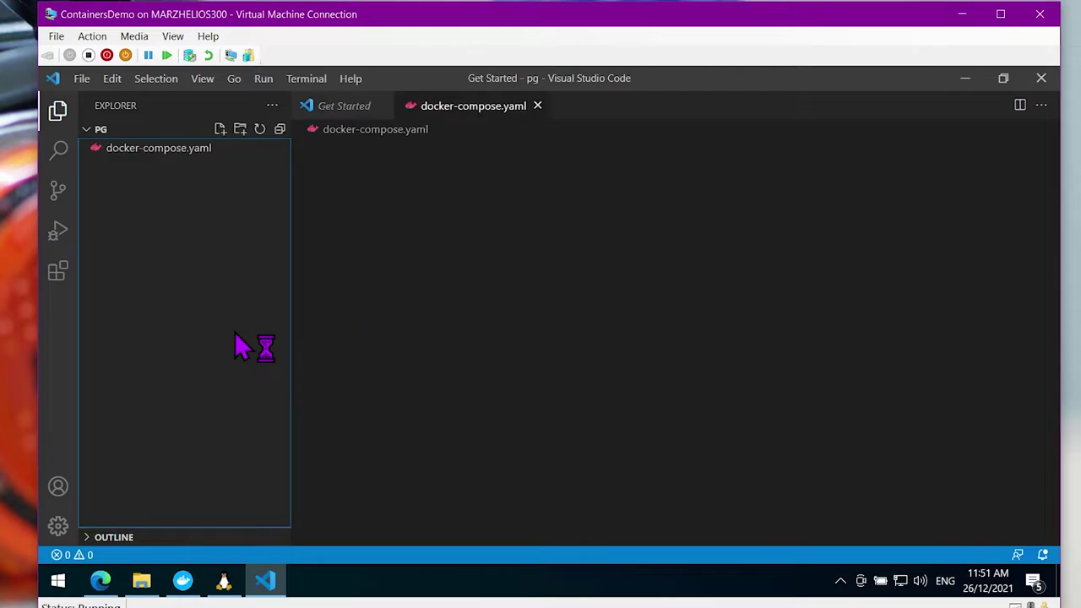
# Write version "3.8", a services section, the pgdb service and the start of its image line
pyautogui.write('ver')
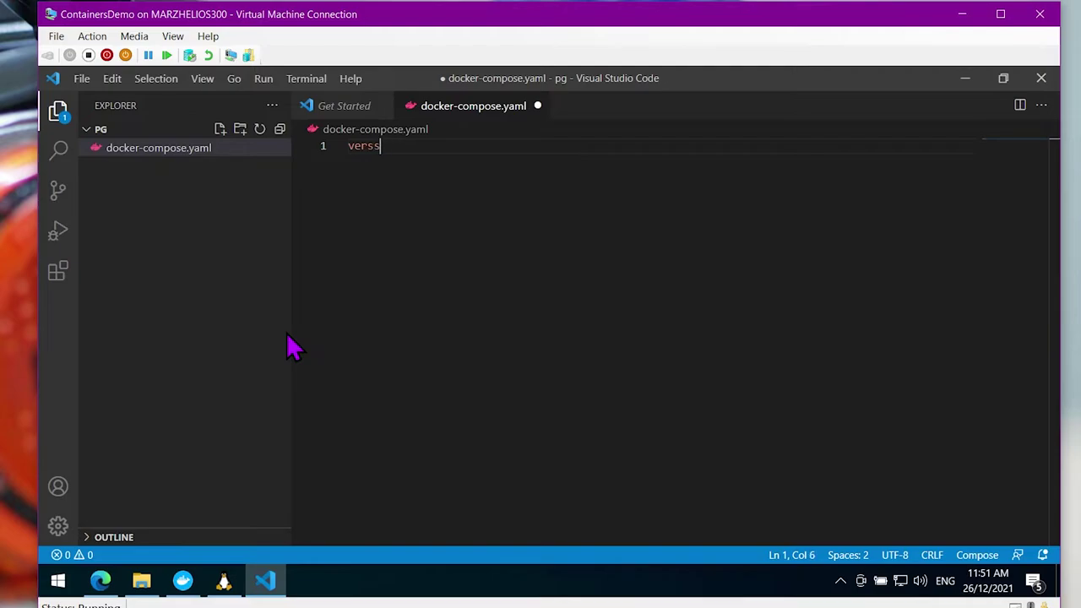
pyautogui.write('sion: "')
pyautogui.press('Return')
pyautogui.press('Return')
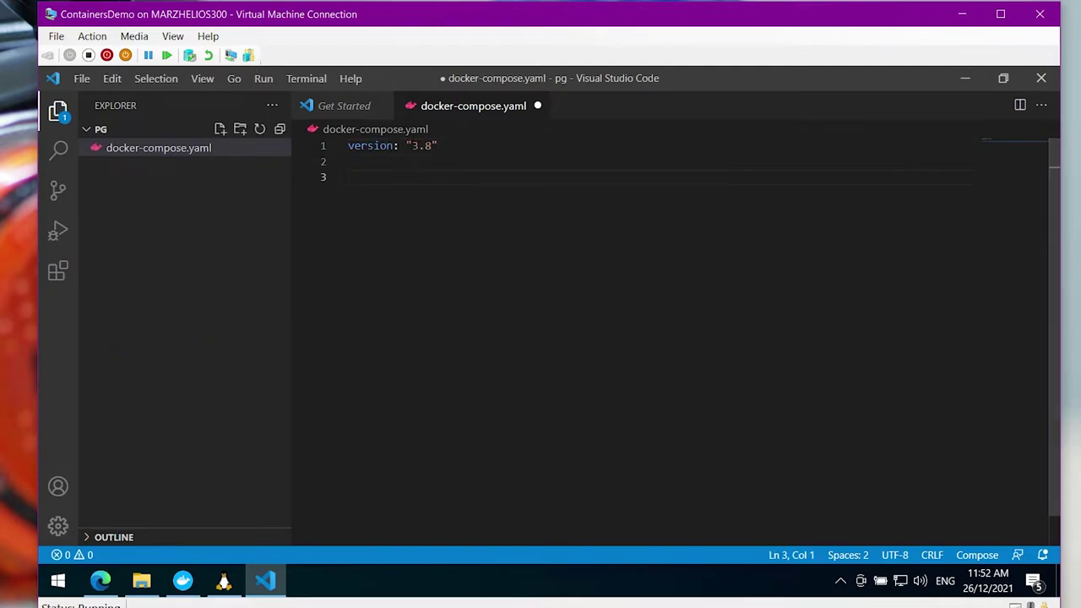
pyautogui.write('se')
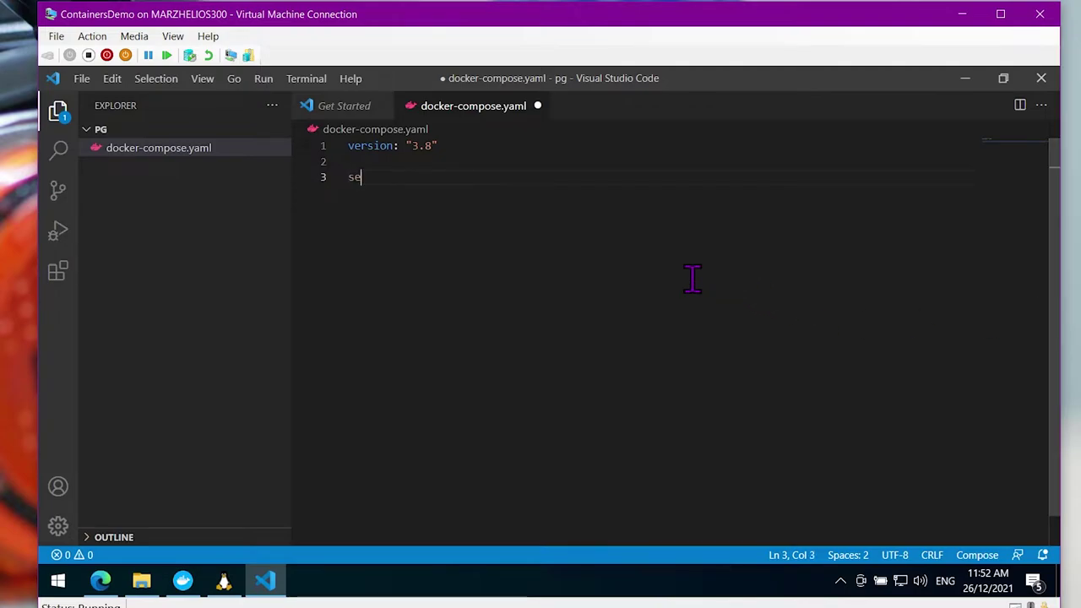
pyautogui.write('rvices:')
pyautogui.press('Return')
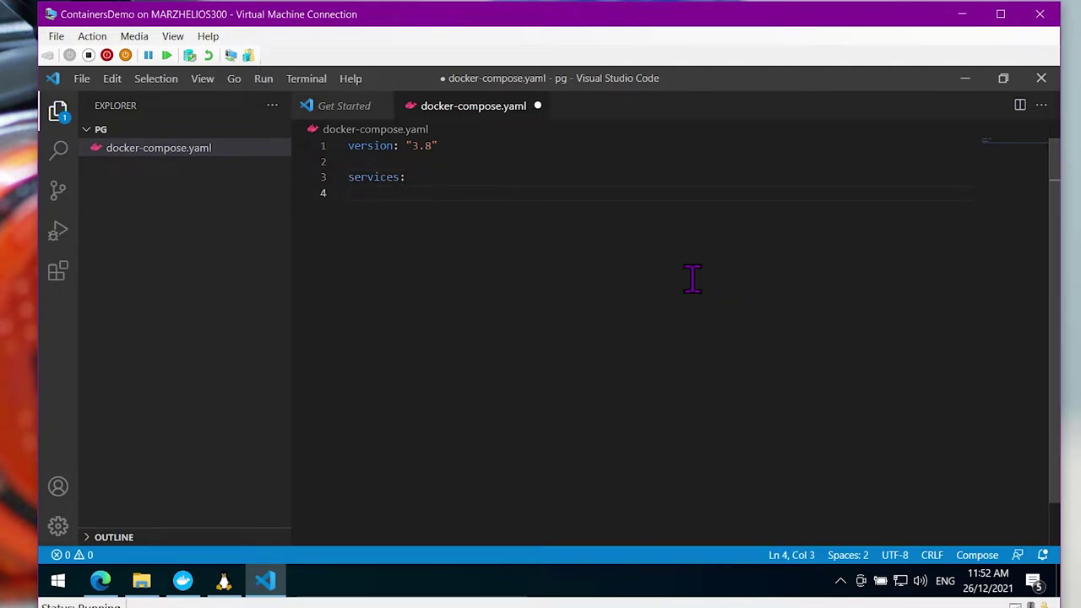
pyautogui.press('Return')
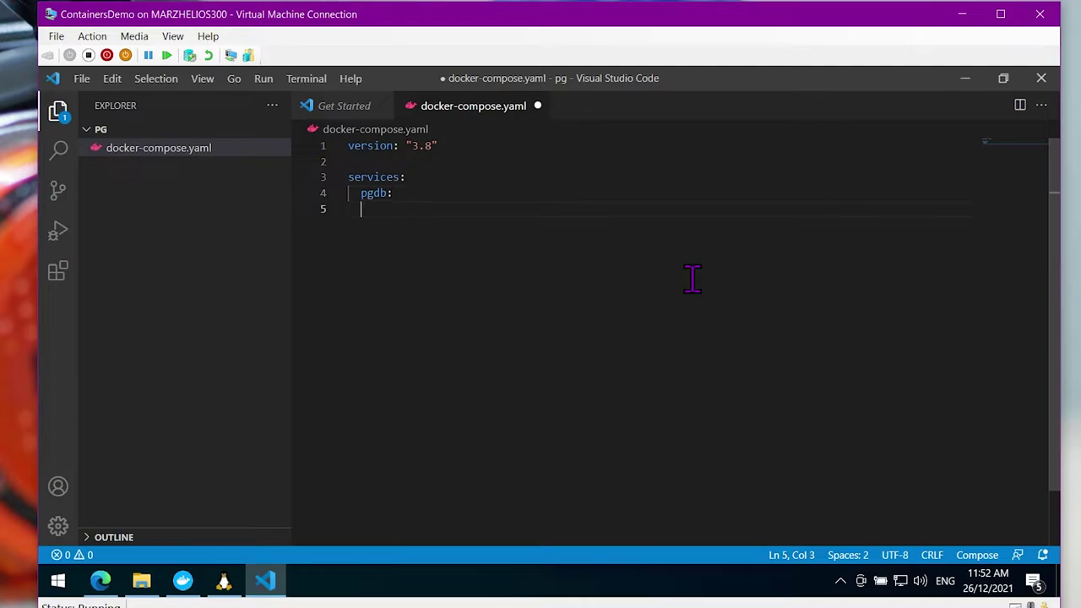
pyautogui.write('iamge: postgres:')
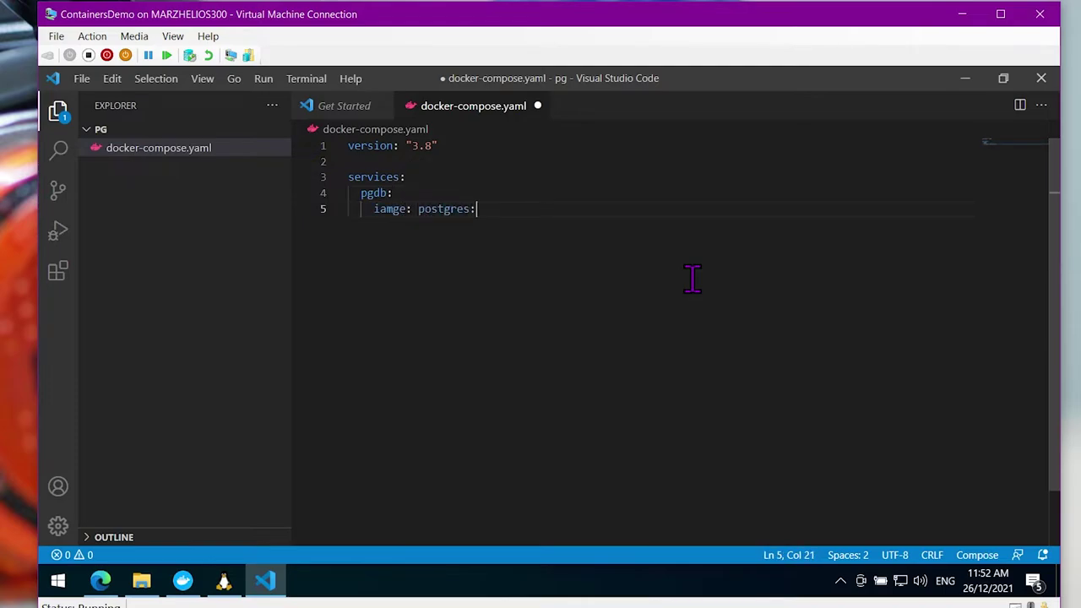
pyautogui.hotkey('alt', 'Tab')
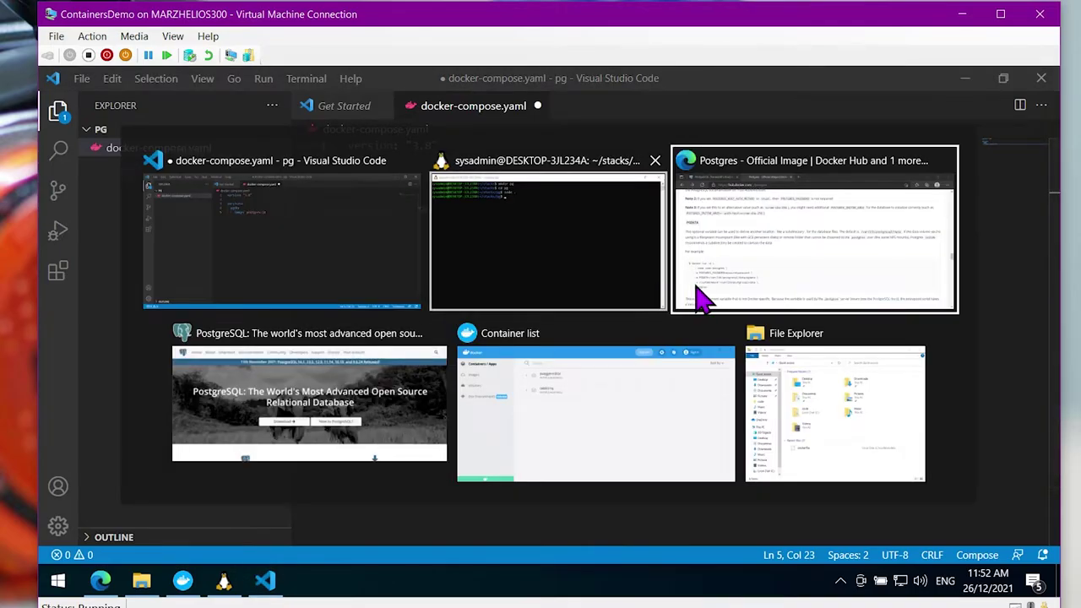
# Check Docker Hub's supported postgres tags, confirming 14.1 is the newest version
pyautogui.click(700, 295)
pyautogui.scroll(3, 434, 443)
pyautogui.scroll(20, 435, 444)
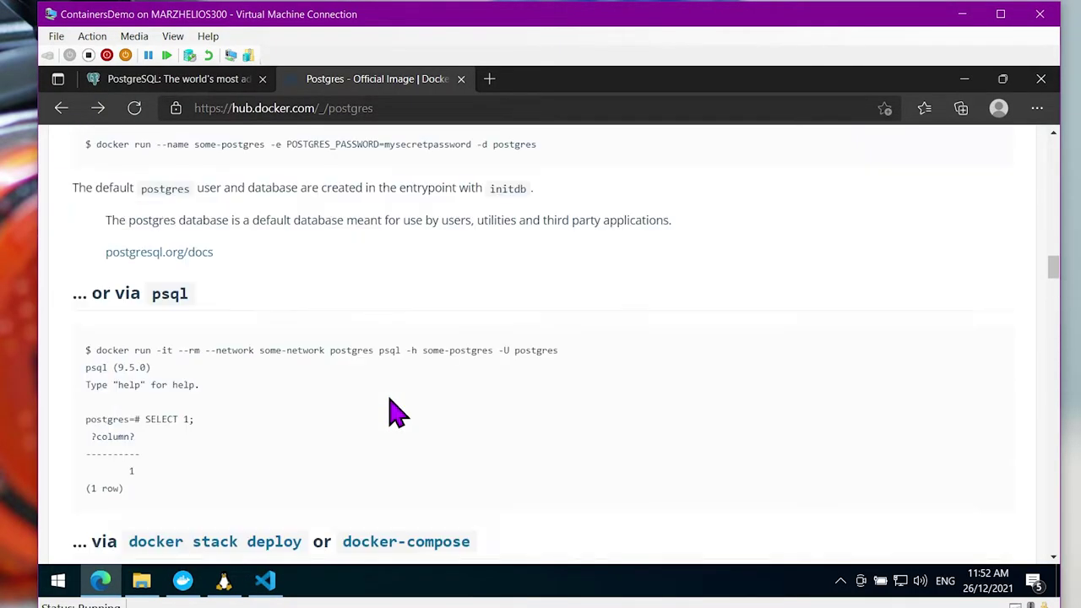
pyautogui.scroll(2, 393, 403)
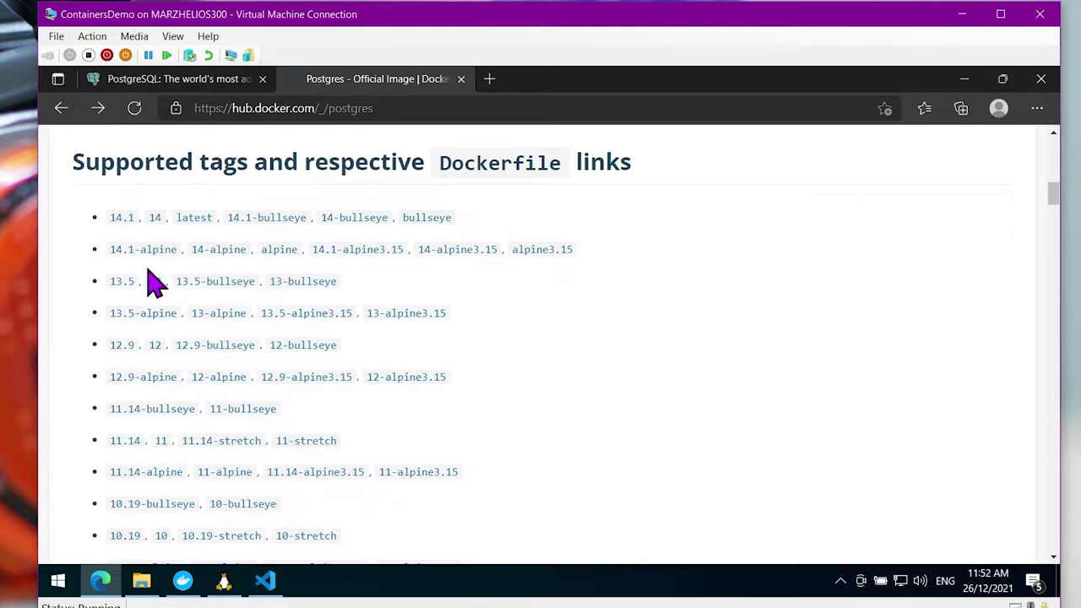
pyautogui.click(265, 580)
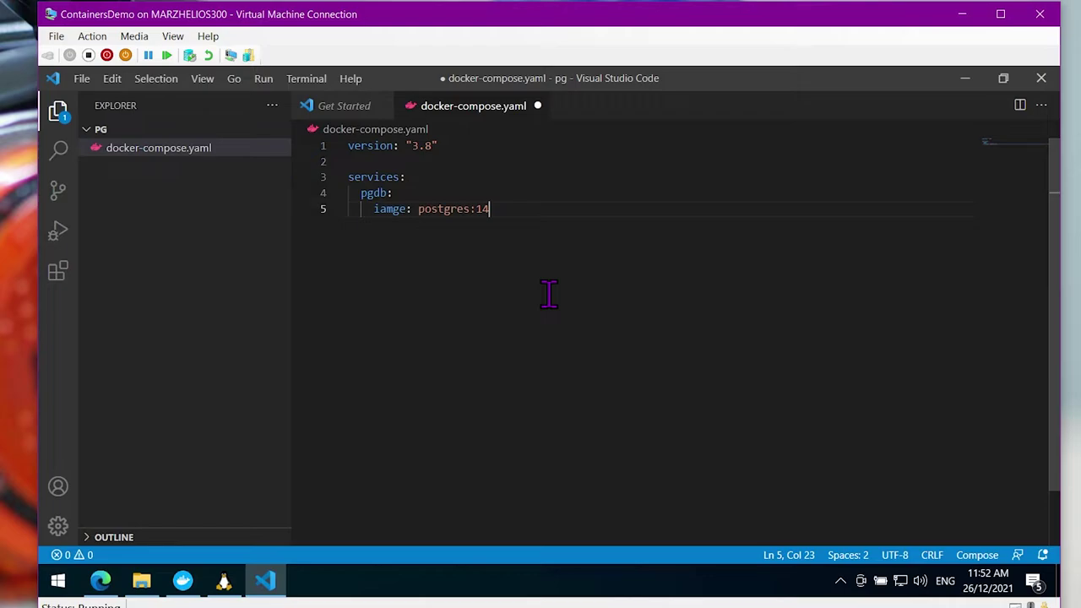
# Add an environment block to pgdb with POSTGRES_PASSWORD and begin the PGDATA entry
pyautogui.press('Return')
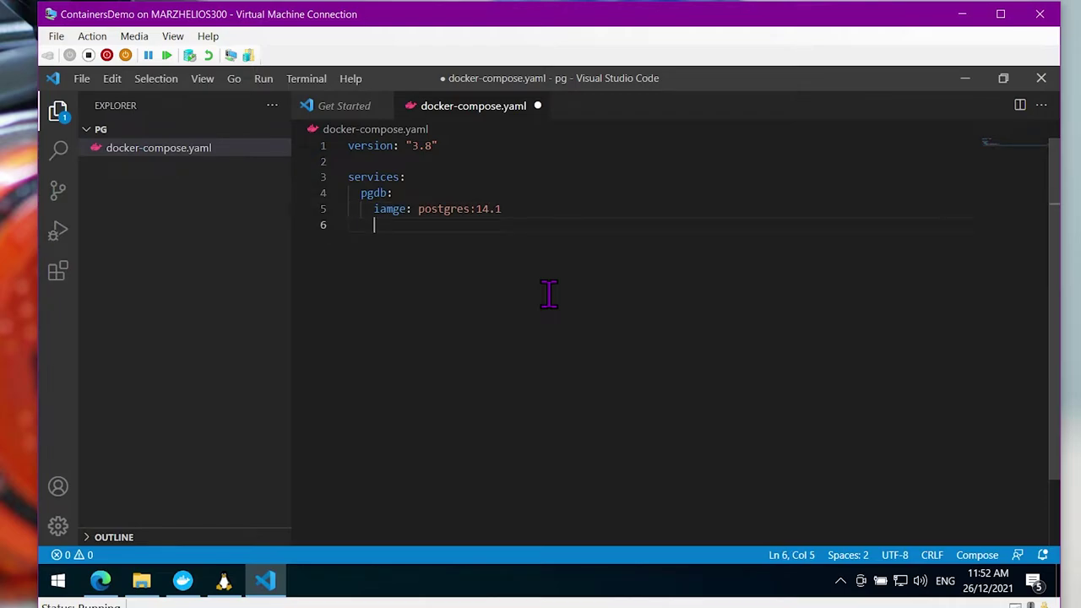
pyautogui.write('environment:')
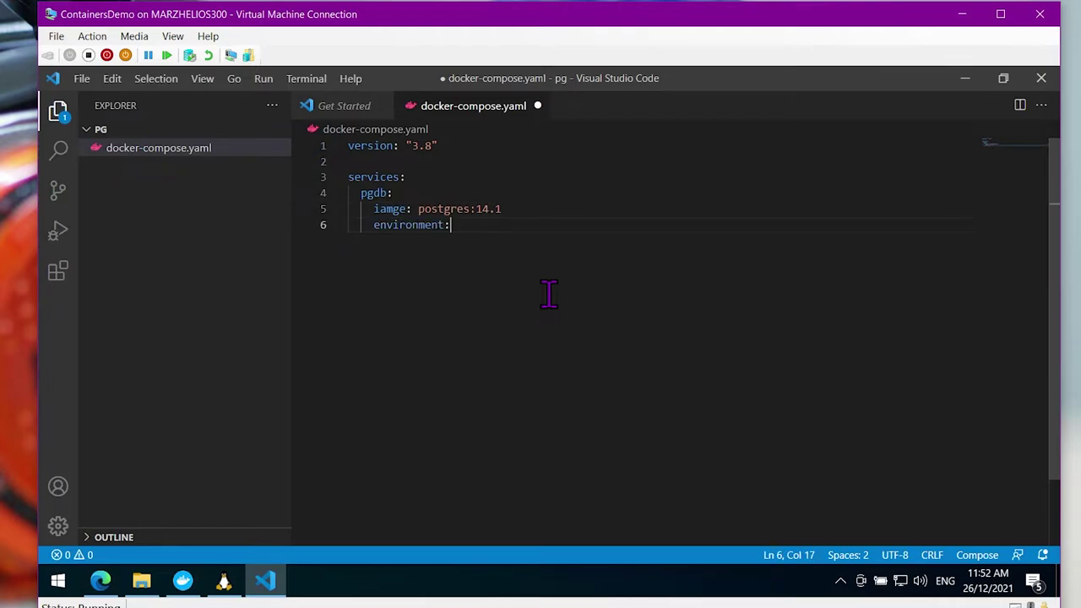
pyautogui.press('Return')
pyautogui.write('PST')
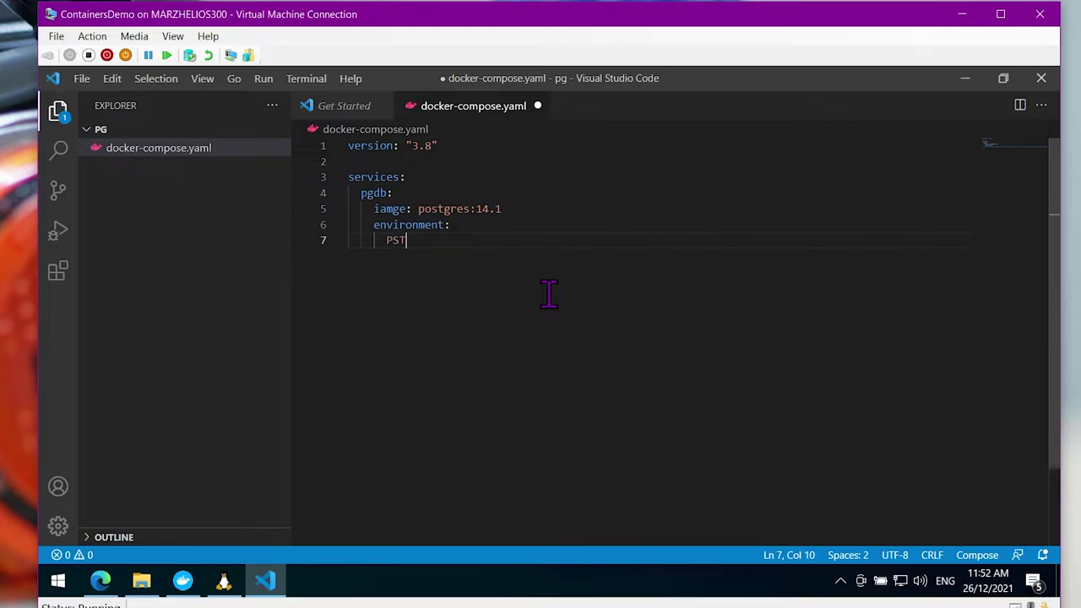
pyautogui.press('BackSpace')
pyautogui.write('OSTGRES_PASSWORD: passpass1234')
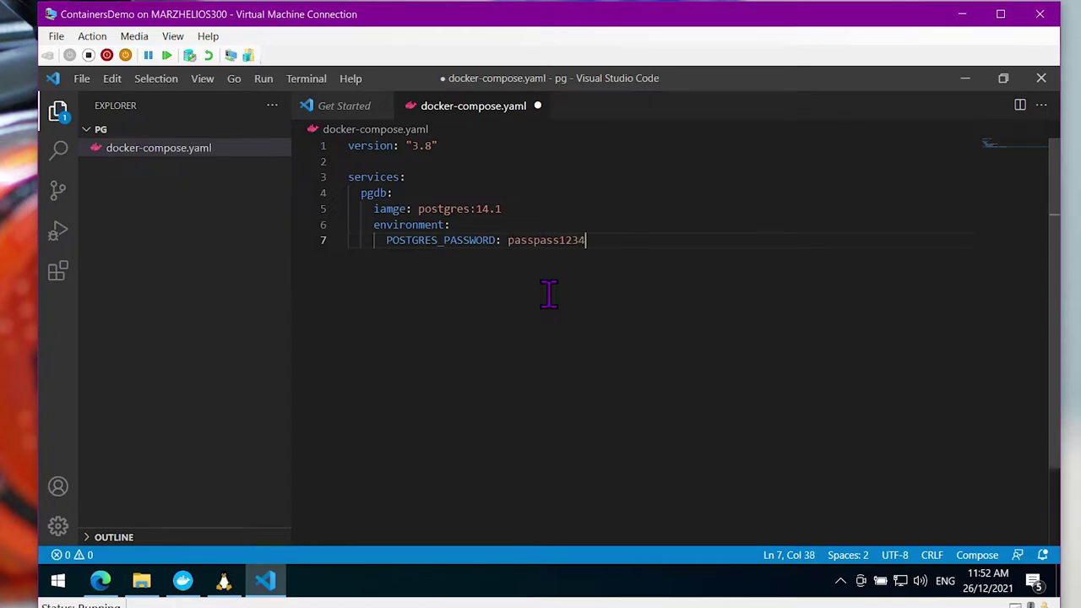
pyautogui.press('Return')
pyautogui.write('PGDATA: /var/lib/postgresql/d')
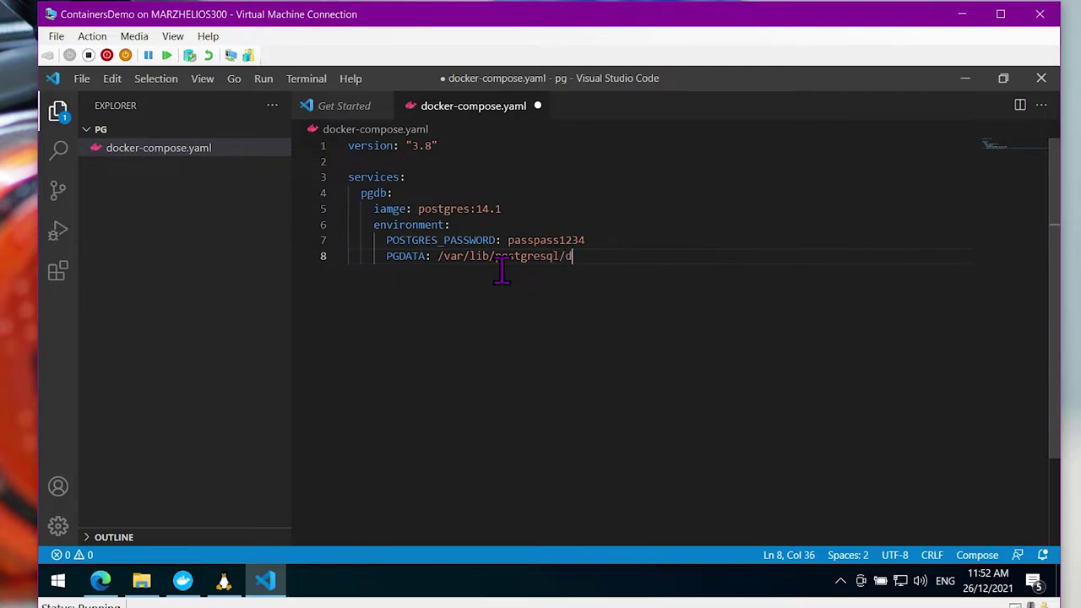
# Finish PGDATA as /var/lib/postgresql/data/pgdata and retype the POSTGRES_PASSWORD value
pyautogui.write('ata/pgdata')
pyautogui.press('Up')
pyautogui.press('Up')
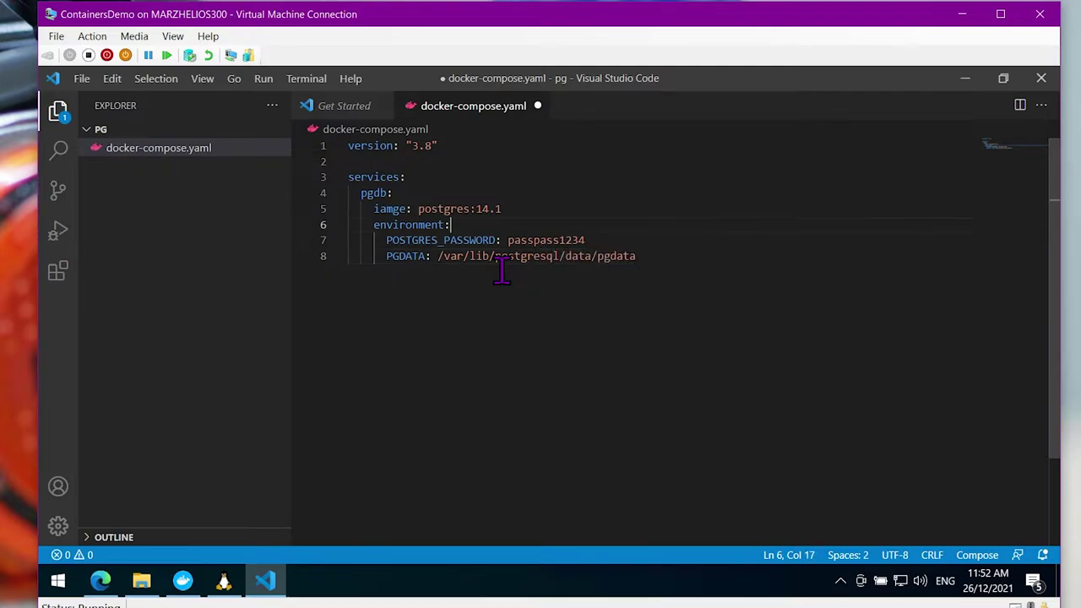
pyautogui.press('Down')
pyautogui.hotkey('ctrl', 'shift', 'Left')
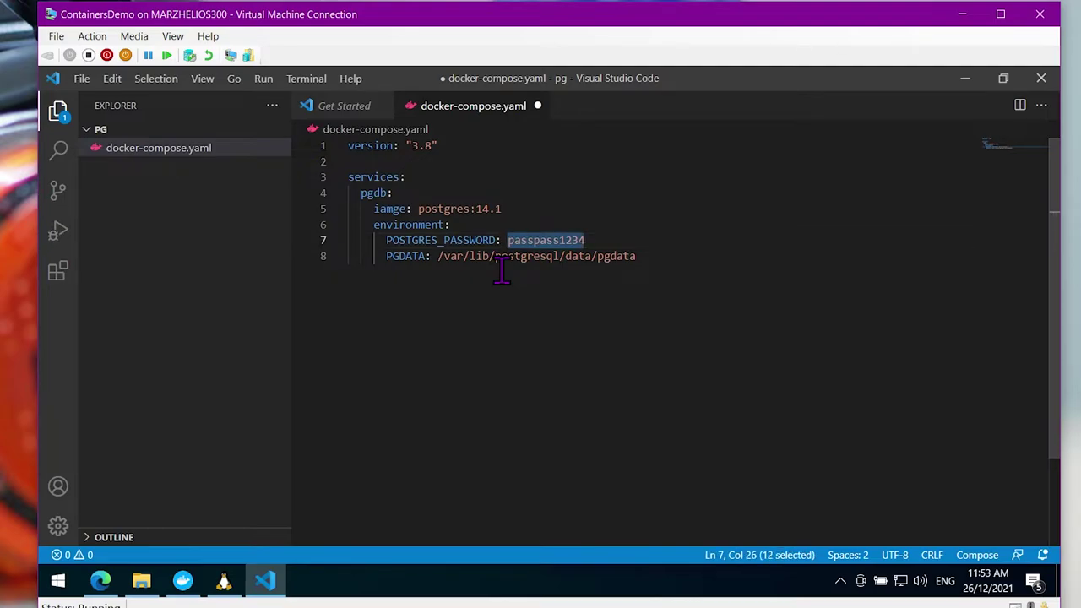
pyautogui.write('pa$$w0rd')
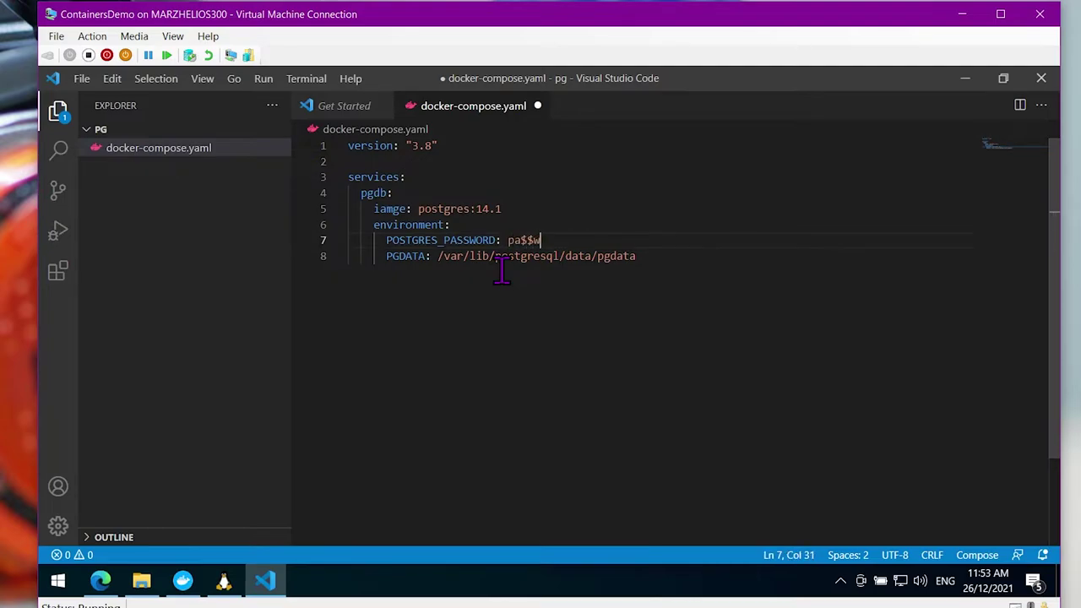
pyautogui.press('Left')
pyautogui.press('Left')
pyautogui.press('Left')
pyautogui.press('Left')
pyautogui.press('Left')
pyautogui.press('Left')
pyautogui.hotkey('shift', 'Right')
pyautogui.hotkey('shift', 'Right')
pyautogui.press('Right')
pyautogui.press('Left')
pyautogui.hotkey('shift', 'Right')
pyautogui.hotkey('shift', 'Right')
pyautogui.hotkey('shift', 'Right')
pyautogui.hotkey('shift', 'Right')
pyautogui.hotkey('shift', 'Right')
pyautogui.hotkey('shift', 'Right')
pyautogui.hotkey('shift', 'Right')
pyautogui.hotkey('shift', 'Right')
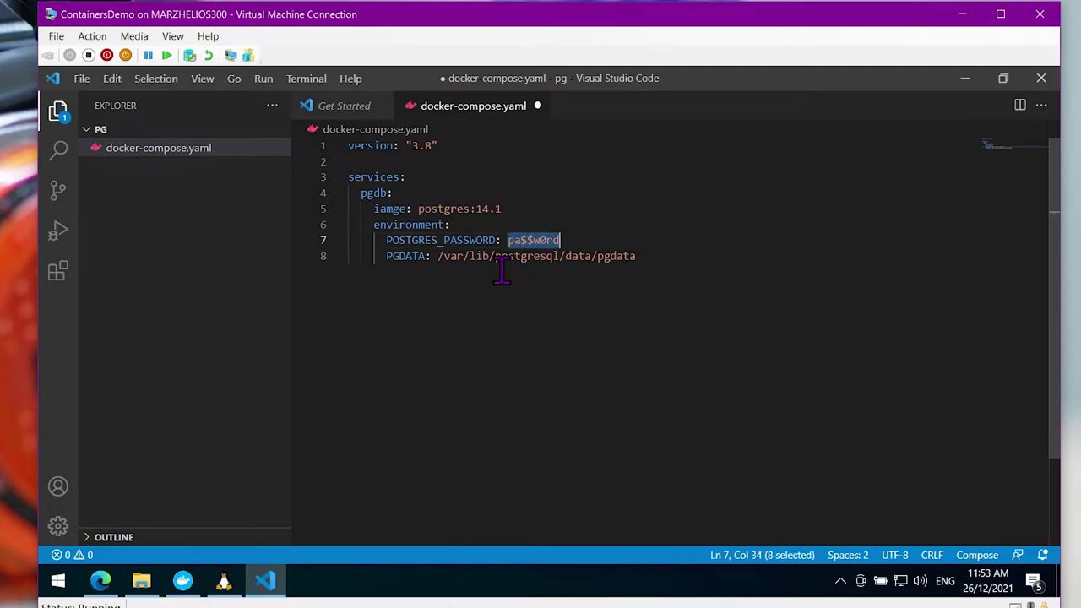
pyautogui.write('passpass1234')
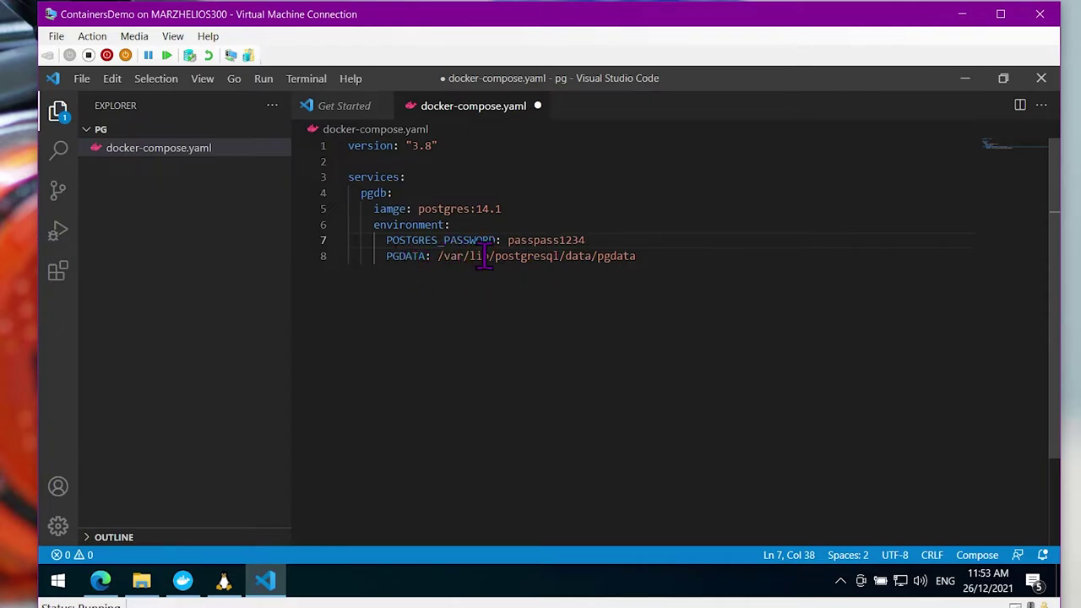
# Add a ports mapping of 5432:5432 below the PGDATA line
pyautogui.click(710, 261)
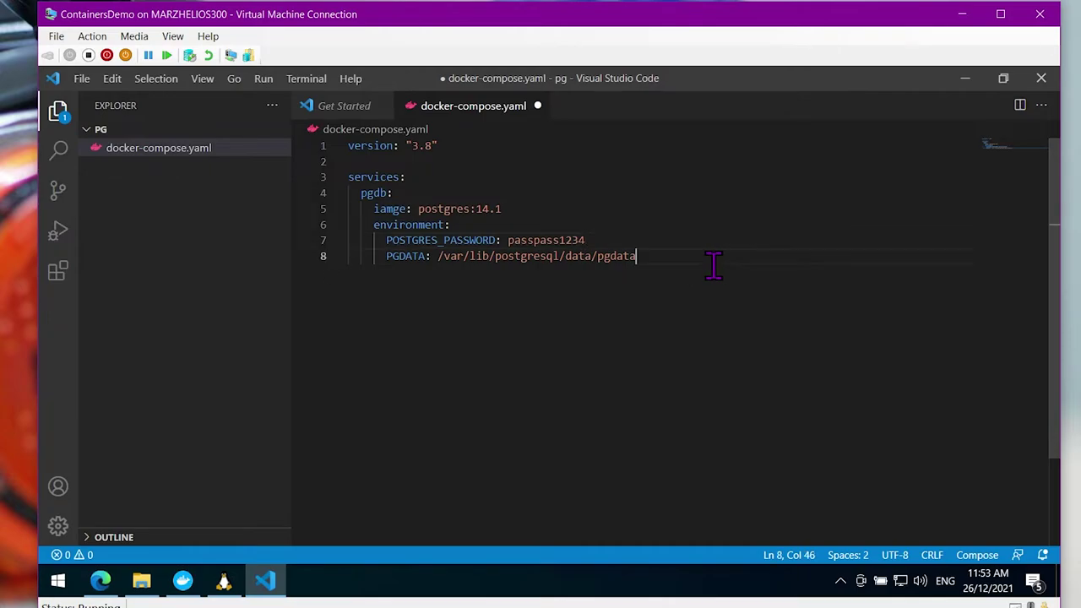
pyautogui.press('Return')
pyautogui.write('ports:')
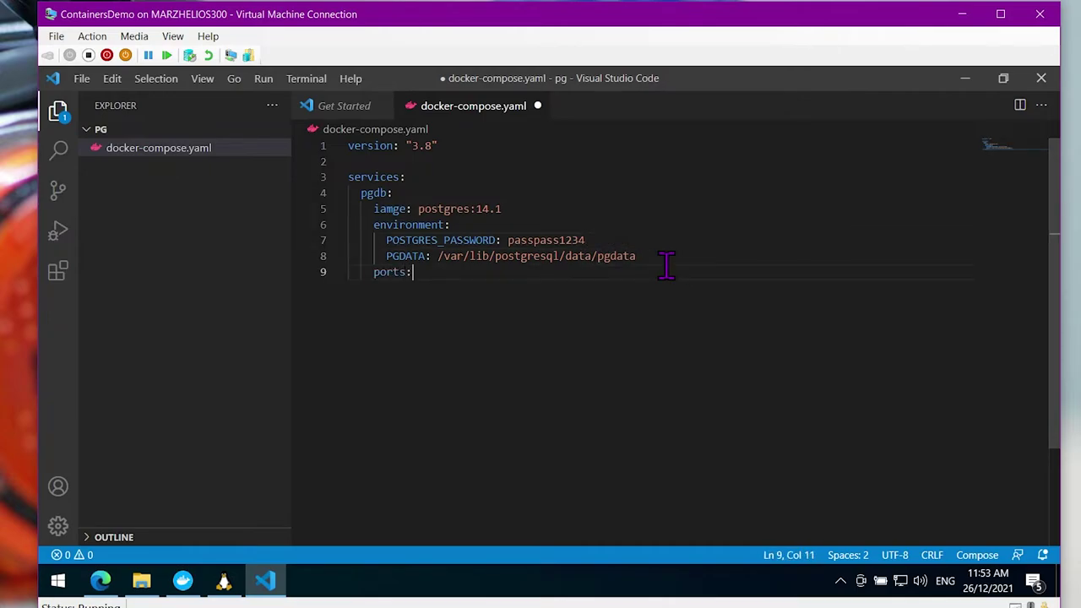
pyautogui.press('Return')
pyautogui.write('- 5432:5432')
pyautogui.press('Return')
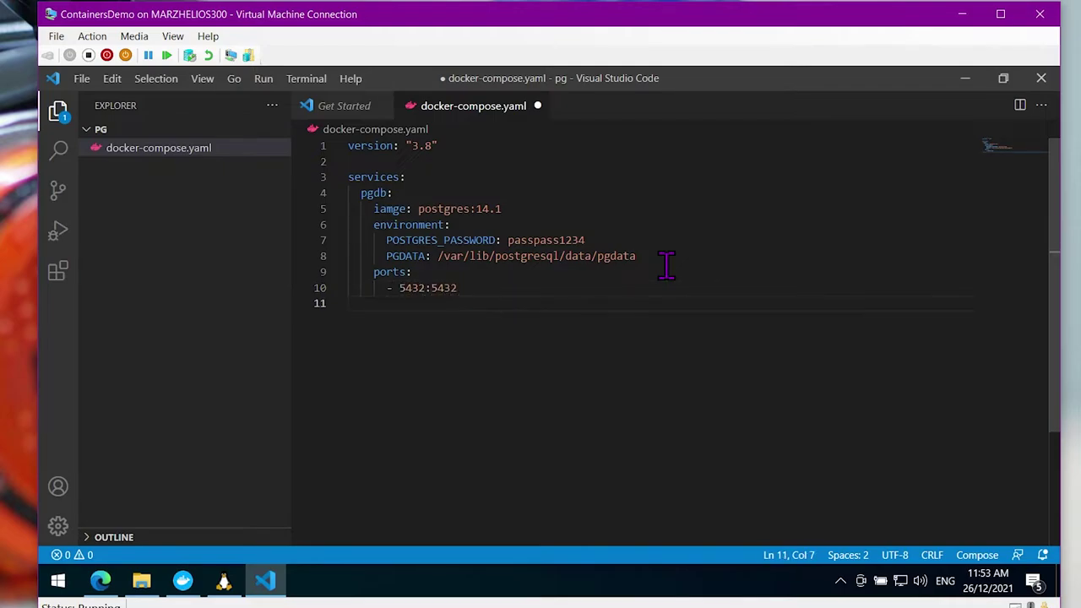
# Add a volumes entry of type bind with source ./pgdata
pyautogui.write('volume')
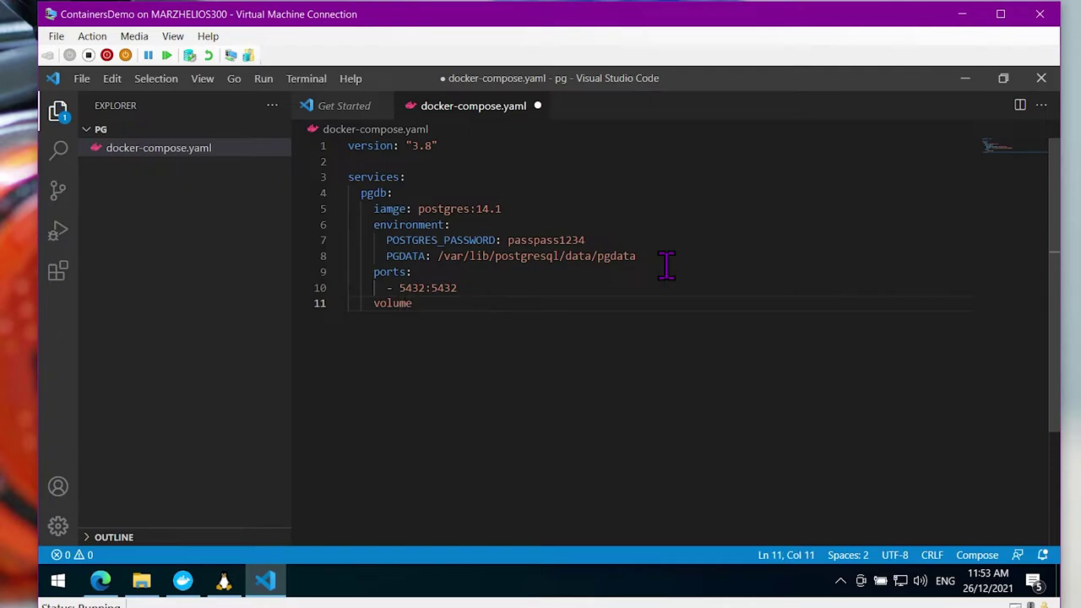
pyautogui.write('s:')
pyautogui.press('Return')
pyautogui.write('- type: bind')
pyautogui.press('Return')
pyautogui.write('so')
pyautogui.press('BackSpace')
pyautogui.press('BackSpace')
pyautogui.press('Tab')
pyautogui.write('sou')
pyautogui.press('BackSpace')
pyautogui.write('urce:')
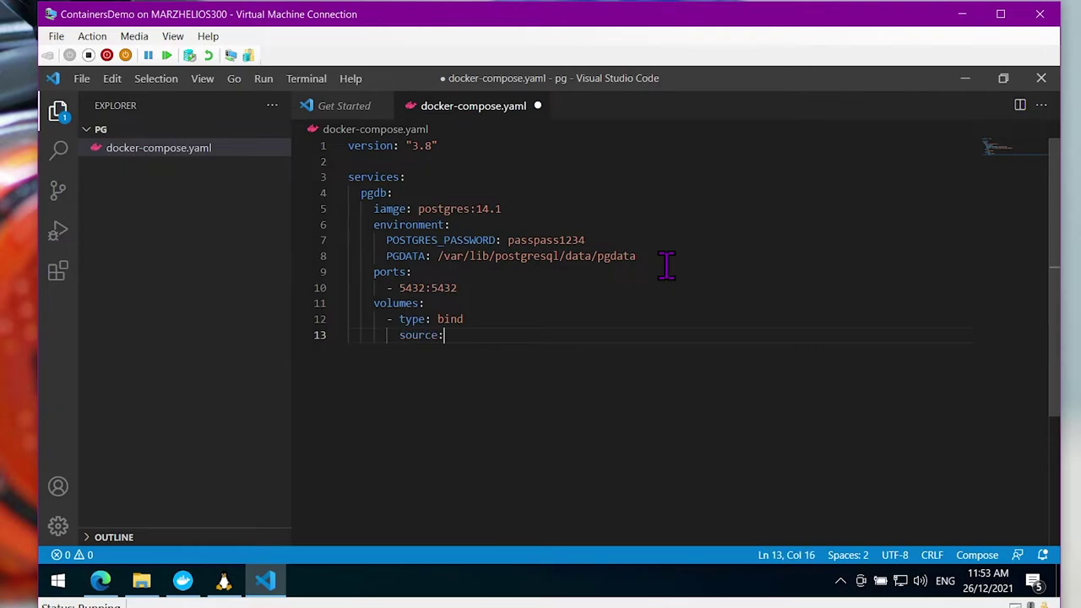
pyautogui.write(' ./pgadata')
# Set the volume target to /var/lib/postgresql/data/pgdata and save docker-compose.yaml
pyautogui.press('Return')
pyautogui.write('tar')
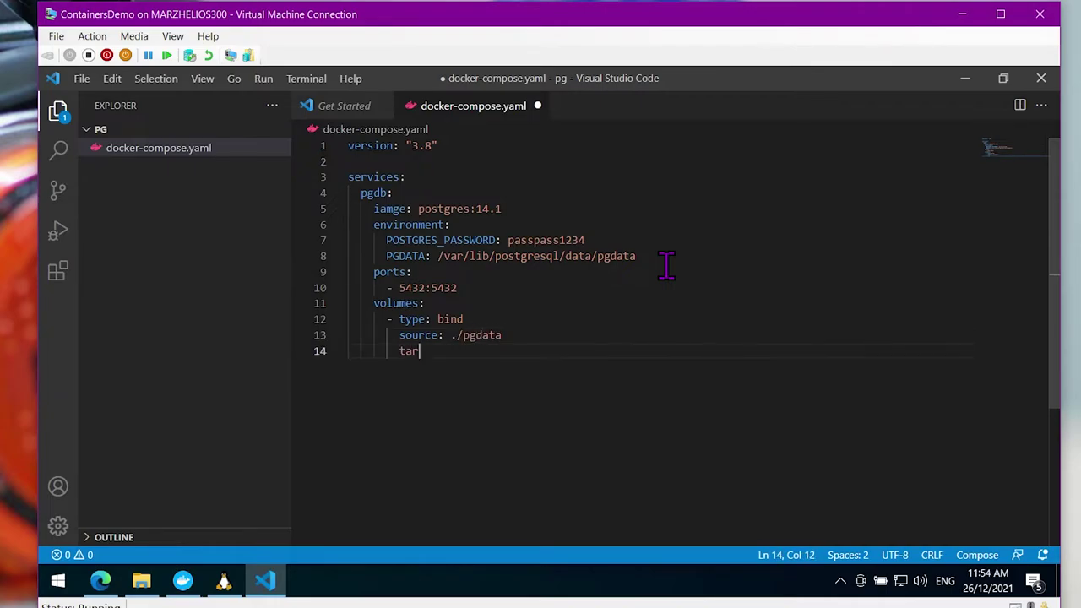
pyautogui.write('get: /var/lib/postg')
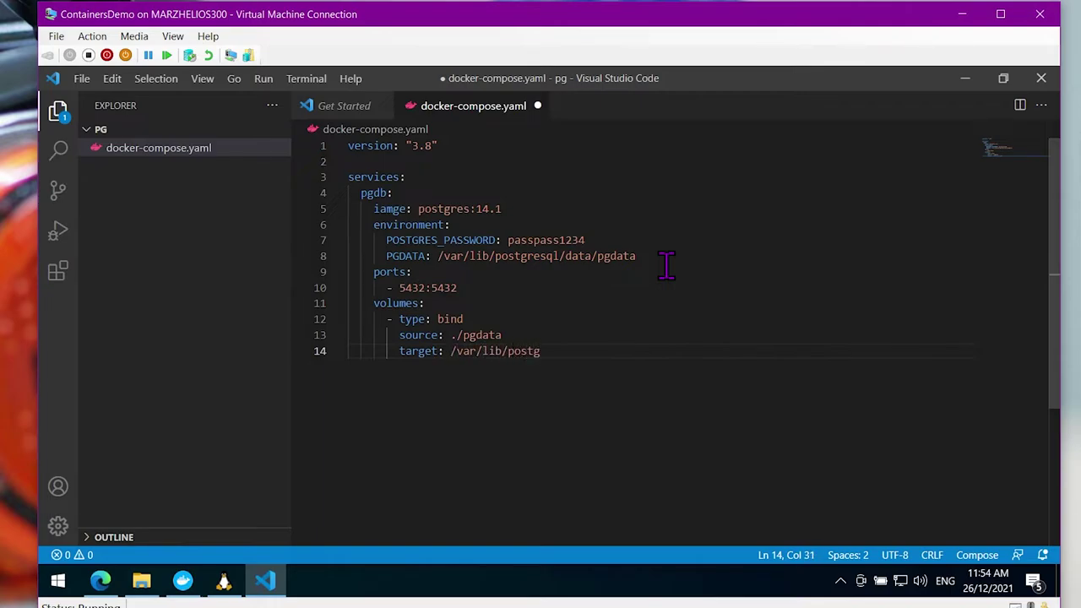
pyautogui.write('resql/data/pgdata')
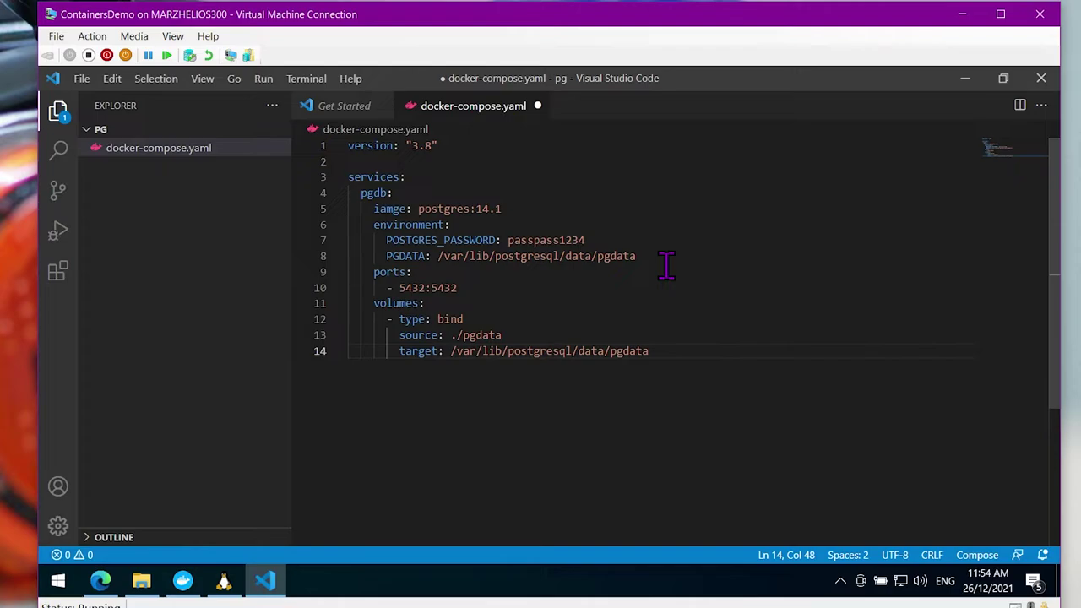
pyautogui.click(571, 256)
pyautogui.click(639, 351)
pyautogui.click(622, 271)
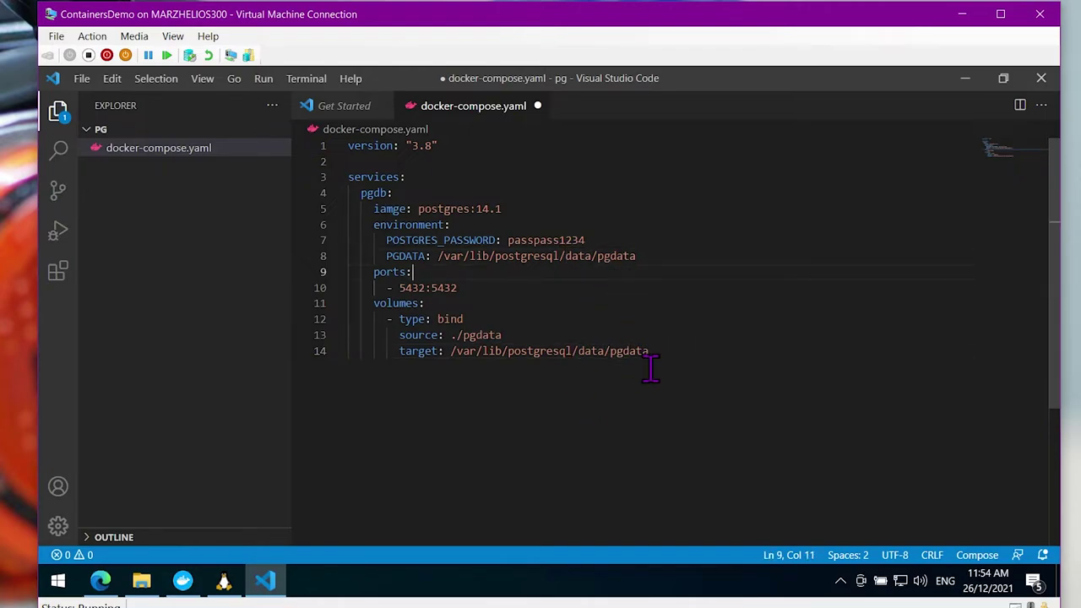
pyautogui.click(686, 367)
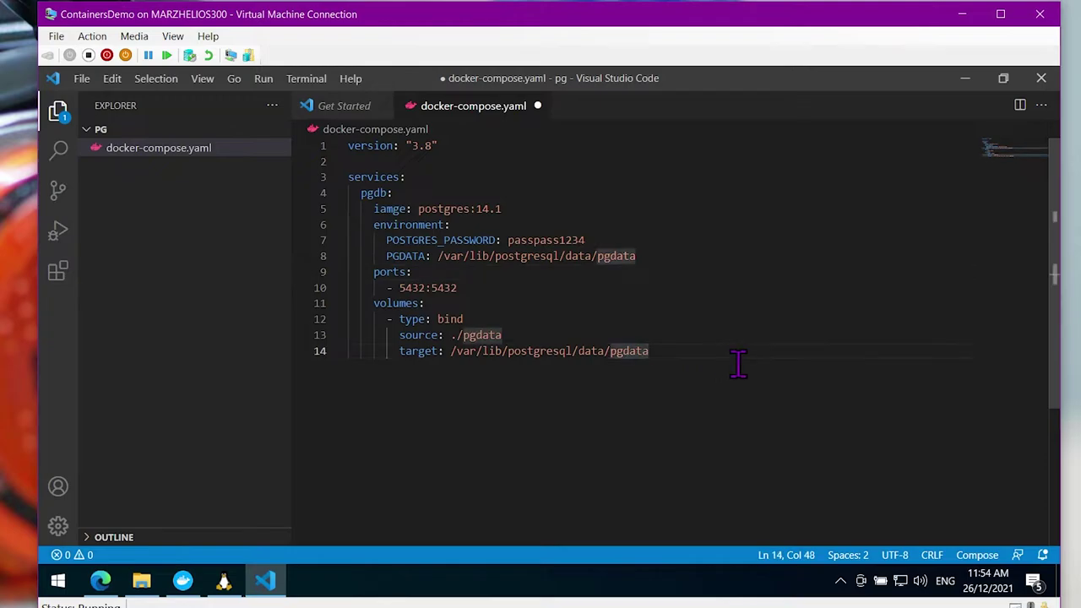
pyautogui.press('Return')
pyautogui.press('Return')
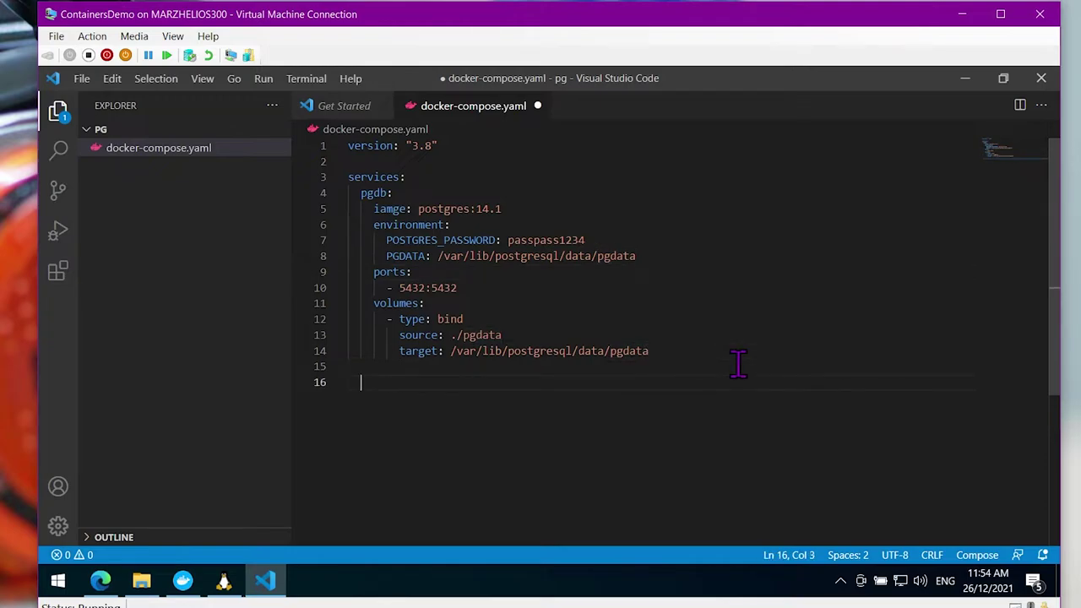
pyautogui.hotkey('ctrl', 's')
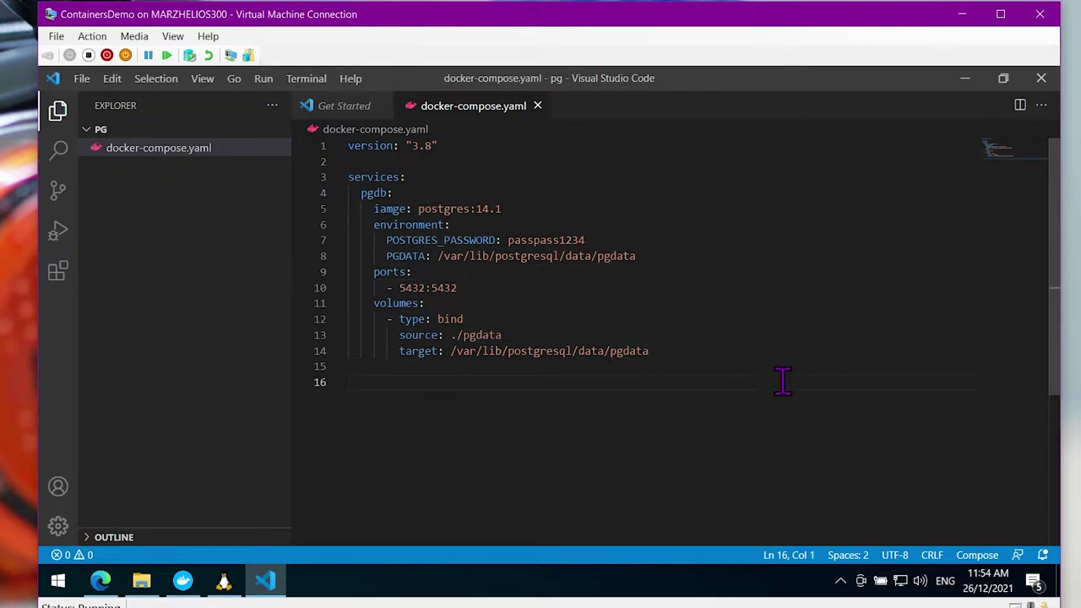
# Run docker compose up -d in the Ubuntu terminal and see it rejected for the misspelled 'iamge' key
pyautogui.click(225, 582)
pyautogui.write('doc')
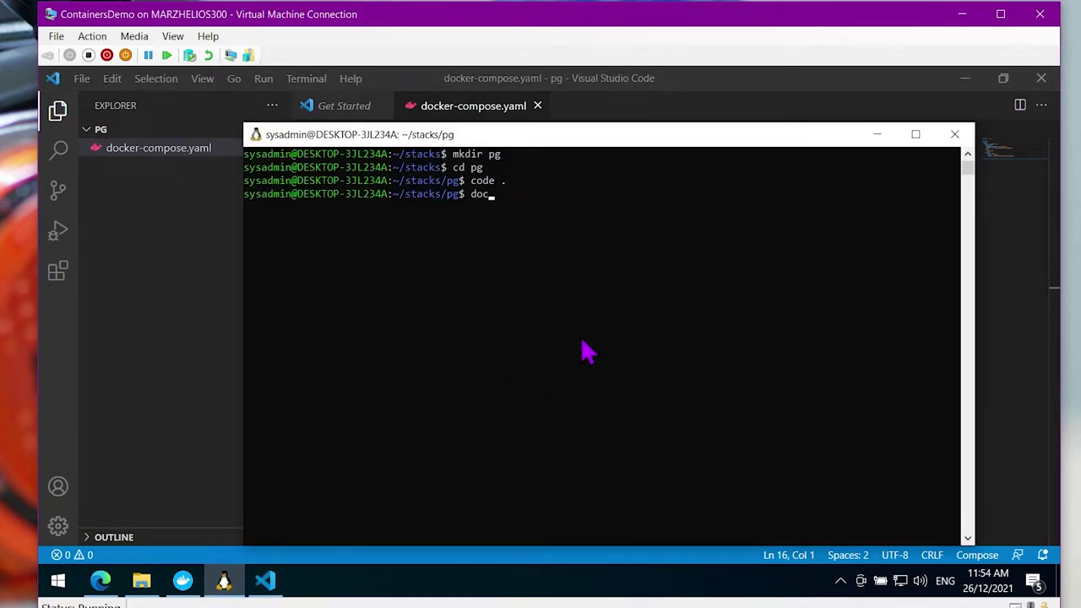
pyautogui.write('ker compose up -d')
pyautogui.press('Return')
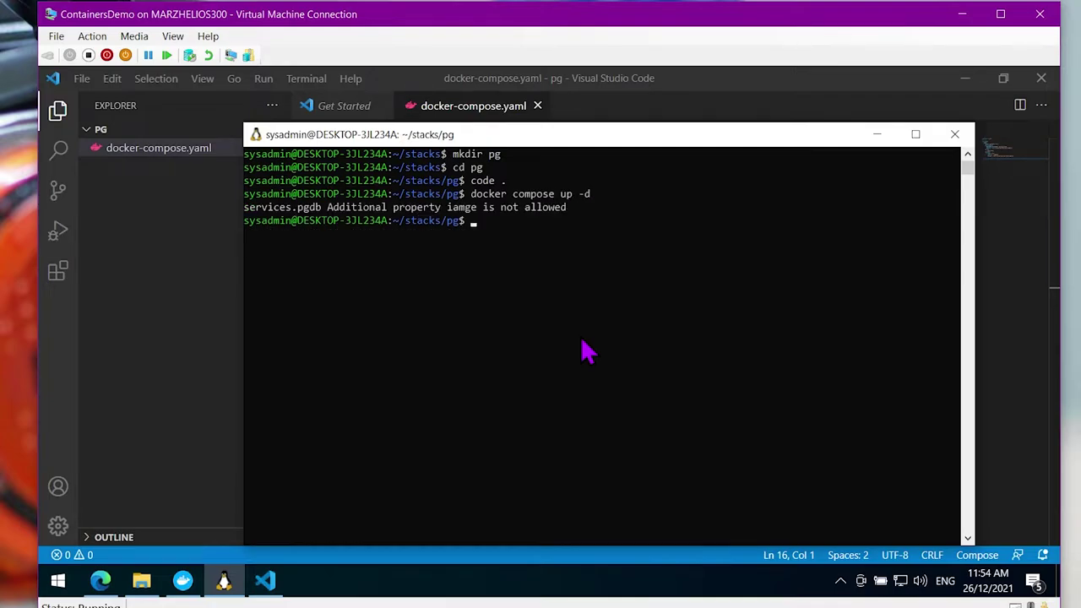
pyautogui.click(980, 329)
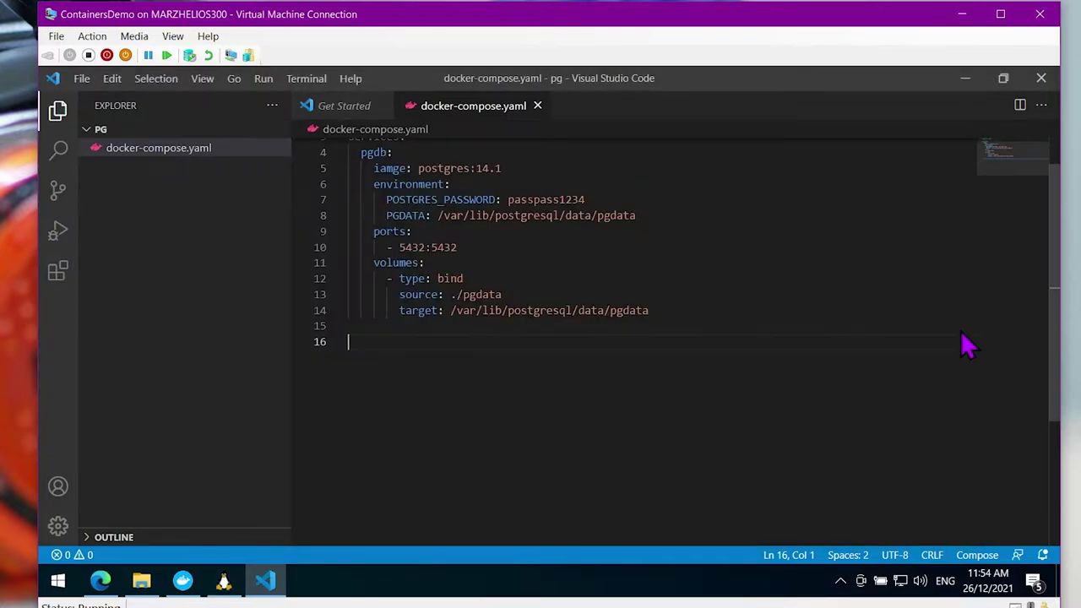
# Correct 'iamge' to 'image' on line 5 of docker-compose.yaml and save the file
pyautogui.scroll(1, 803, 342)
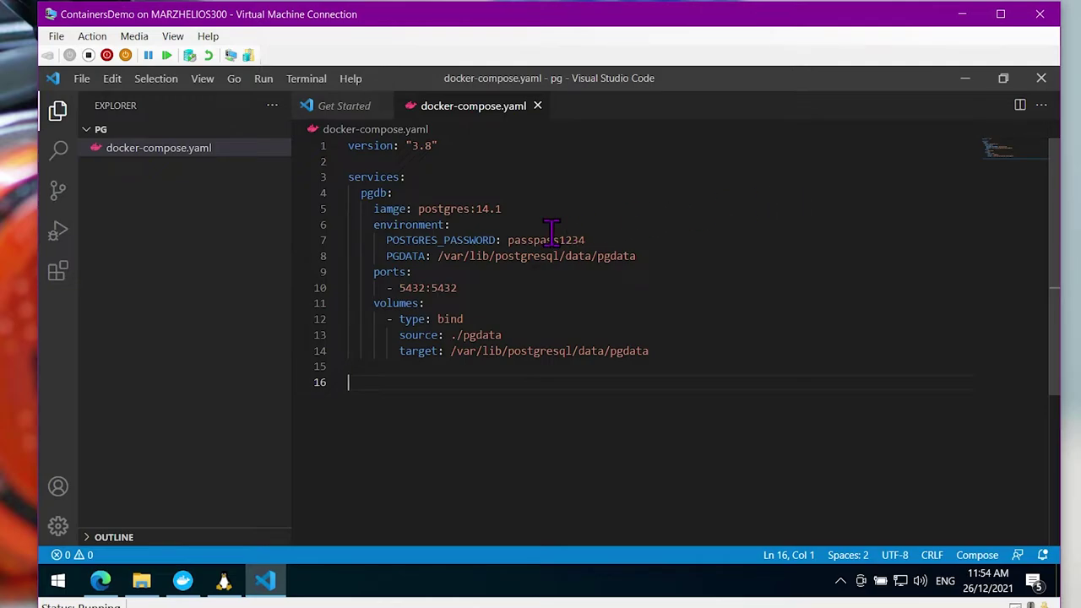
pyautogui.click(394, 209)
pyautogui.press('BackSpace')
pyautogui.press('BackSpace')
pyautogui.write('ma')
pyautogui.hotkey('ctrl', 's')
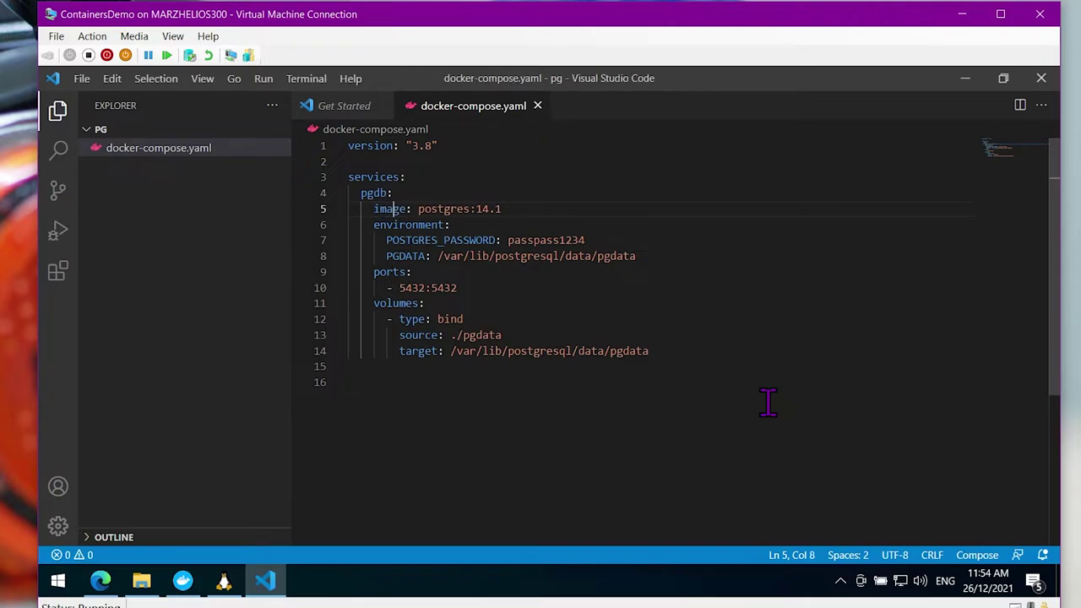
# Rerun docker compose up -d in the Ubuntu terminal so the pgdb image starts pulling
pyautogui.click(224, 589)
pyautogui.click(602, 451)
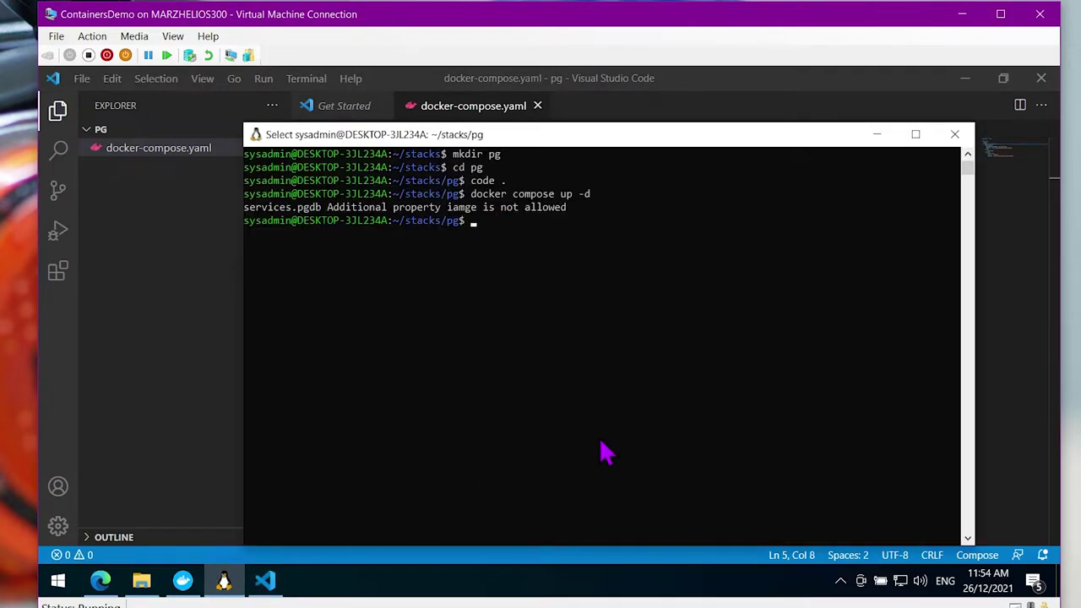
pyautogui.press('Up')
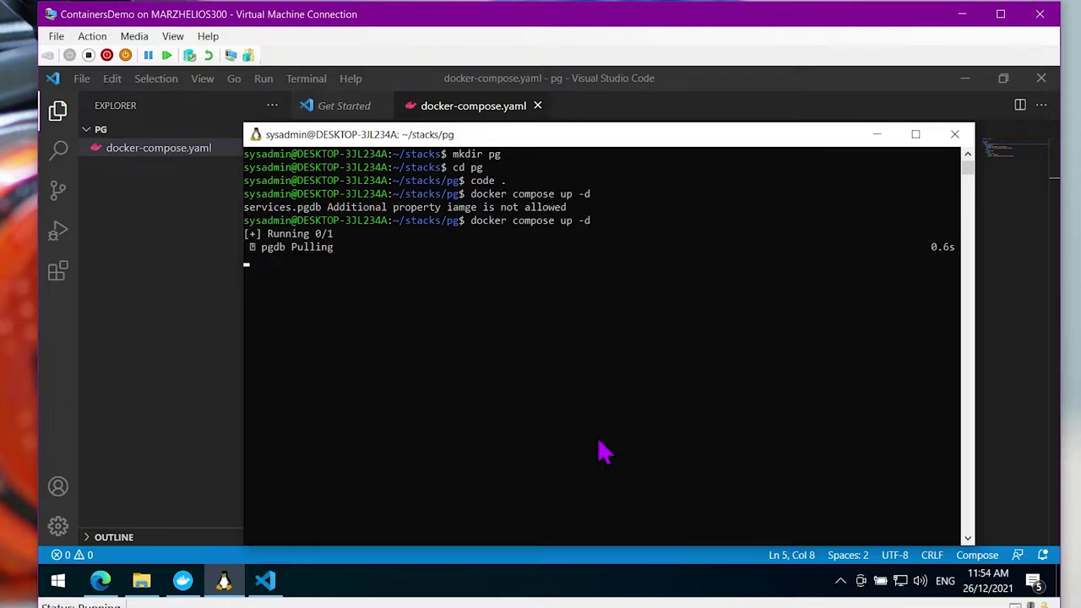
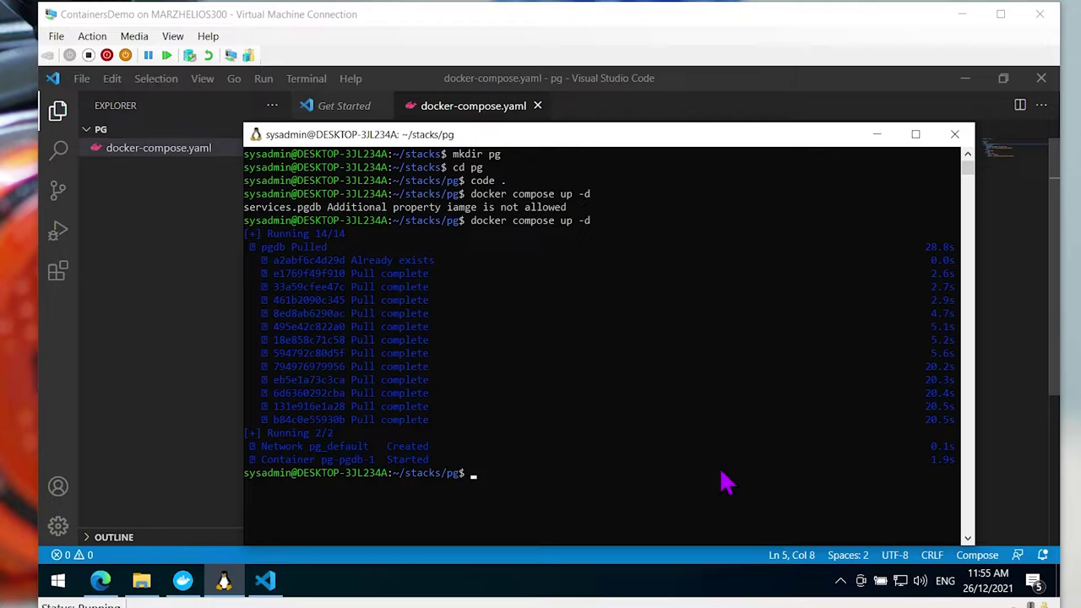
# Expand the pg stack in Docker Desktop to reveal pg-pgdb-1 running postgres:14.1 on port 5432
pyautogui.click(182, 581)
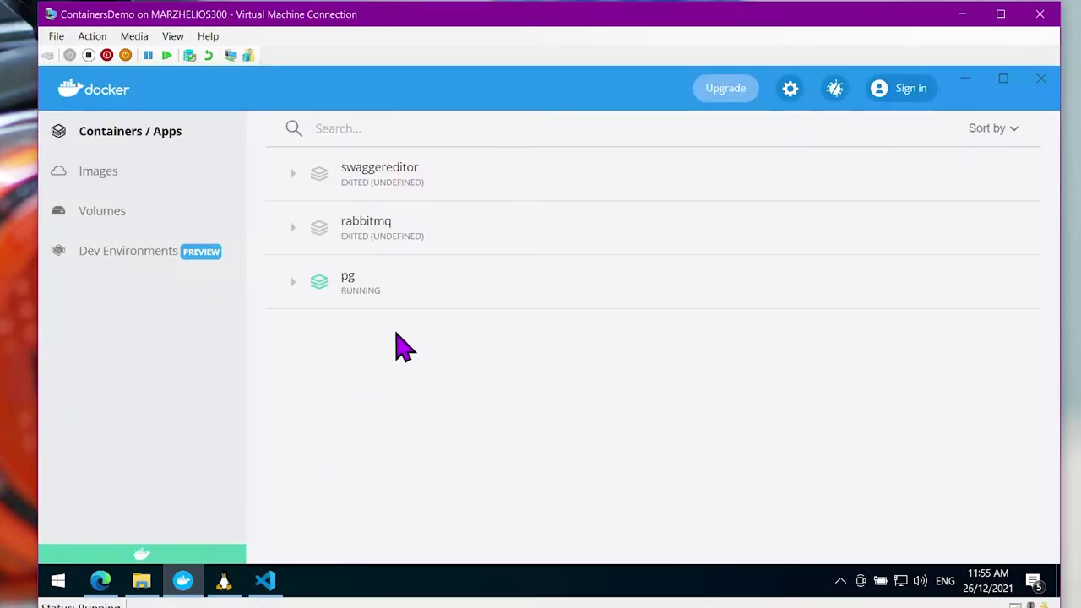
pyautogui.click(292, 283)
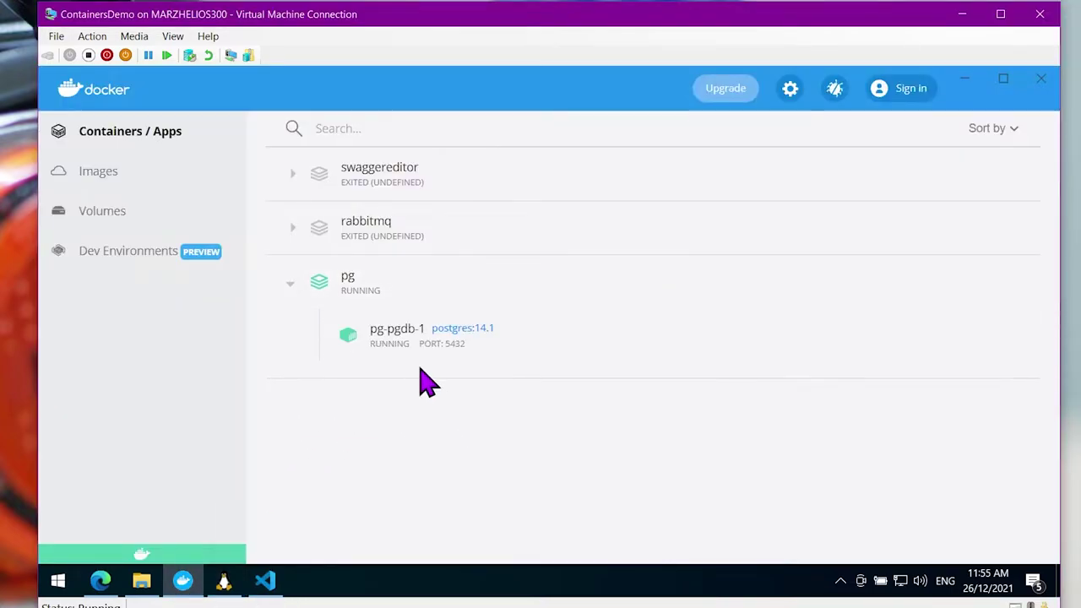
pyautogui.click(272, 579)
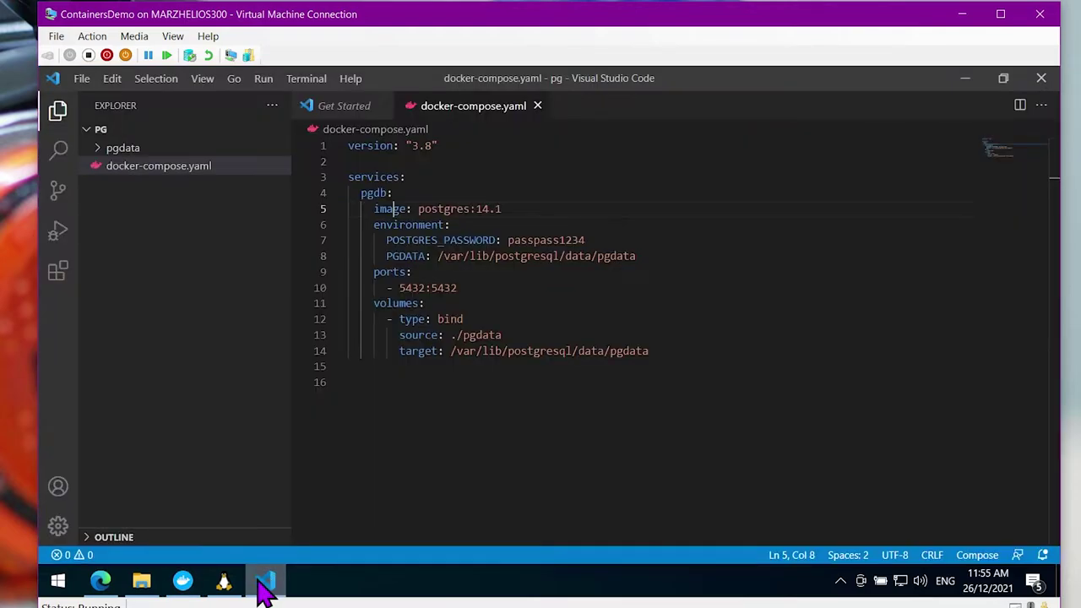
pyautogui.click(186, 579)
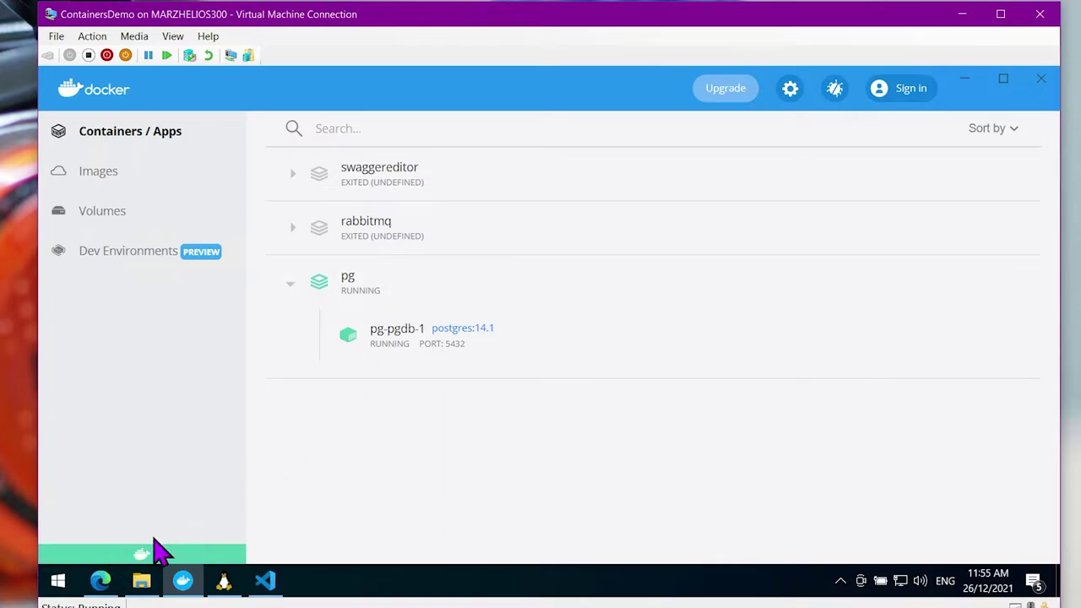
pyautogui.click(99, 585)
# Read the postgres image's Environment Variables section on Docker Hub, then return to Docker Desktop
pyautogui.scroll(-10, 398, 423)
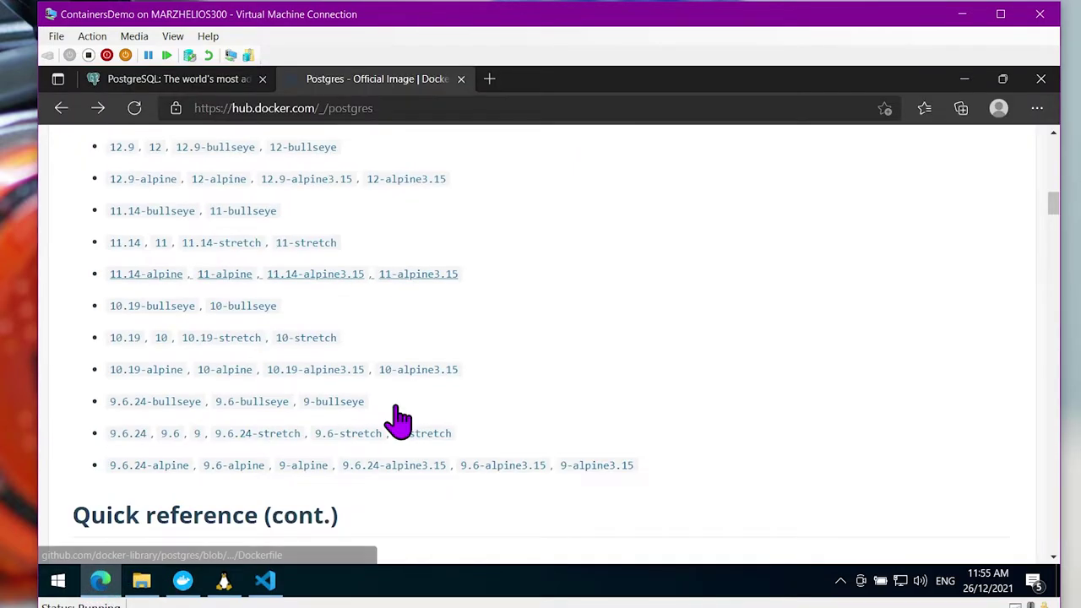
pyautogui.scroll(-15, 398, 420)
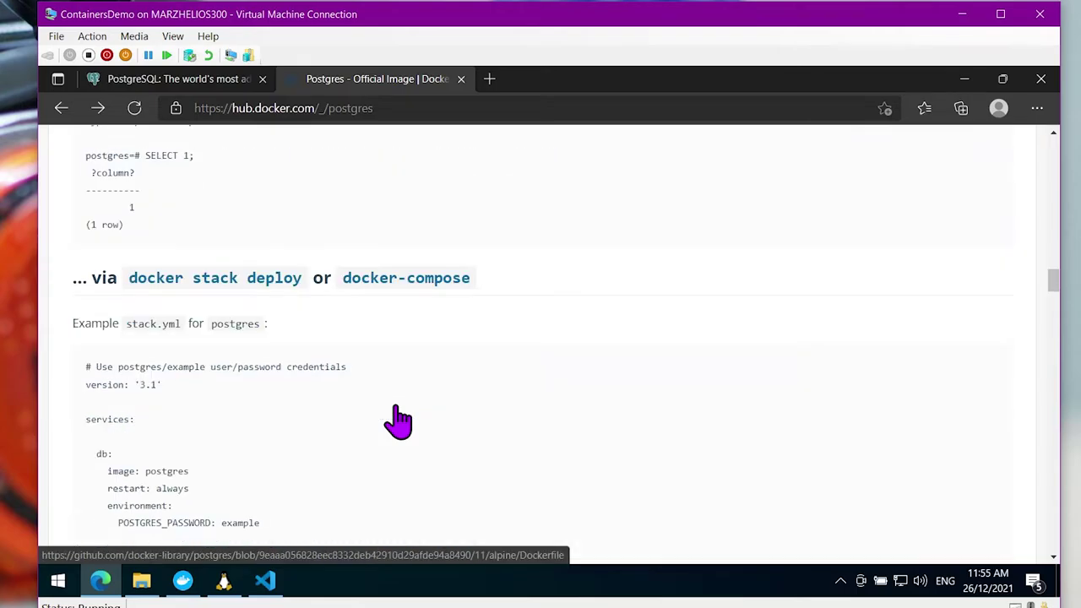
pyautogui.scroll(-12, 403, 420)
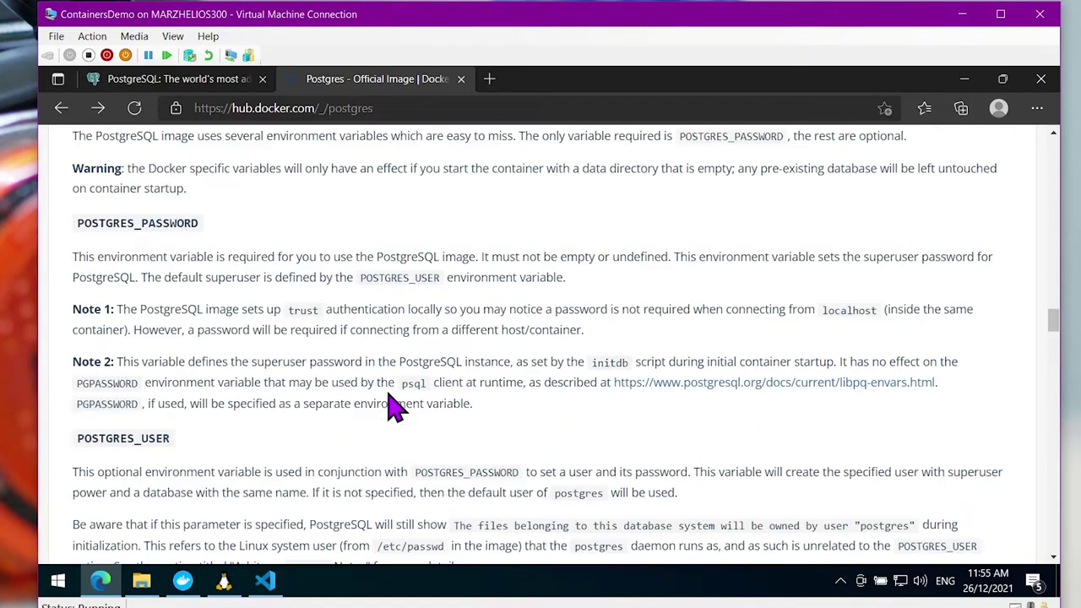
pyautogui.scroll(5, 393, 407)
pyautogui.scroll(-9, 392, 407)
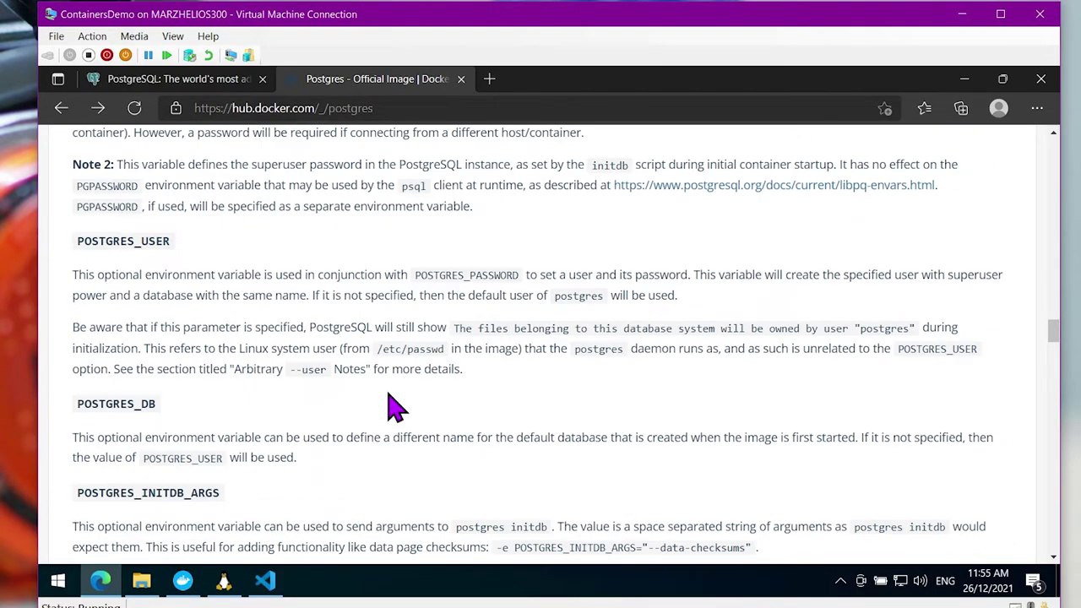
pyautogui.scroll(-9, 393, 407)
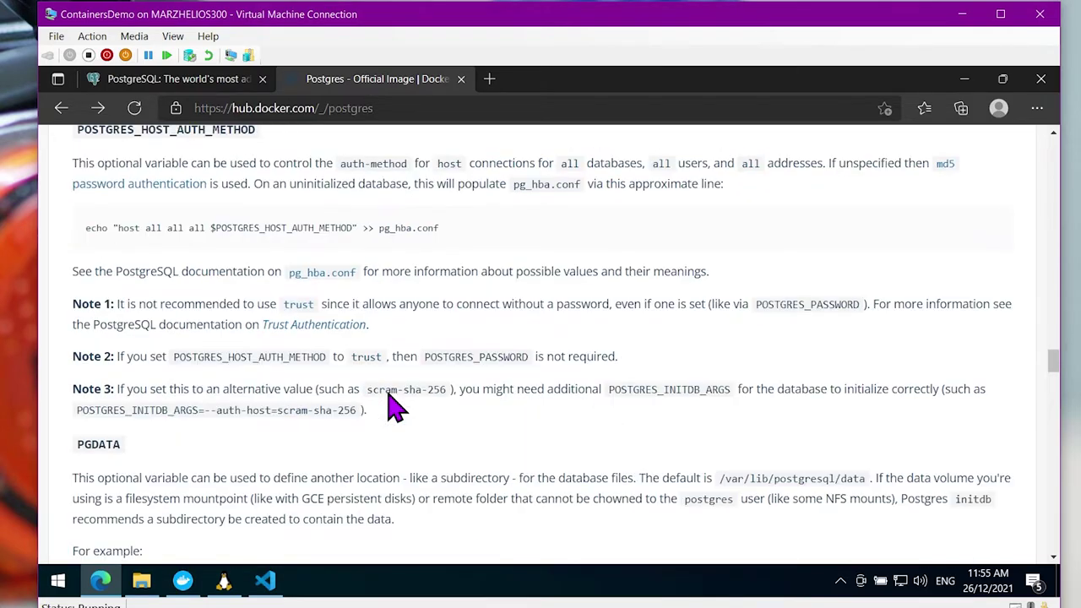
pyautogui.scroll(-6, 386, 390)
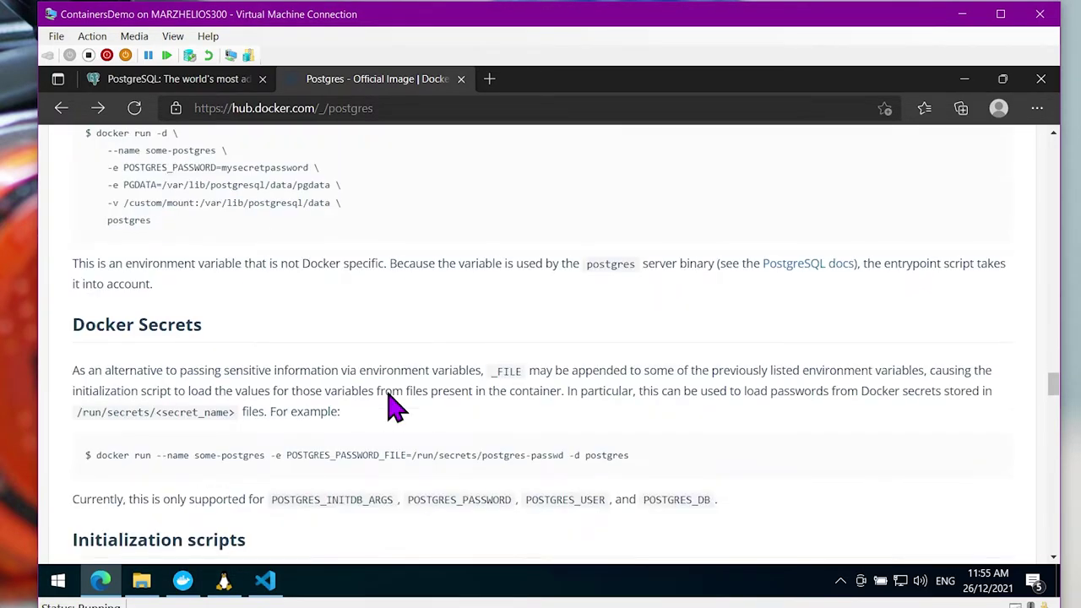
pyautogui.click(185, 583)
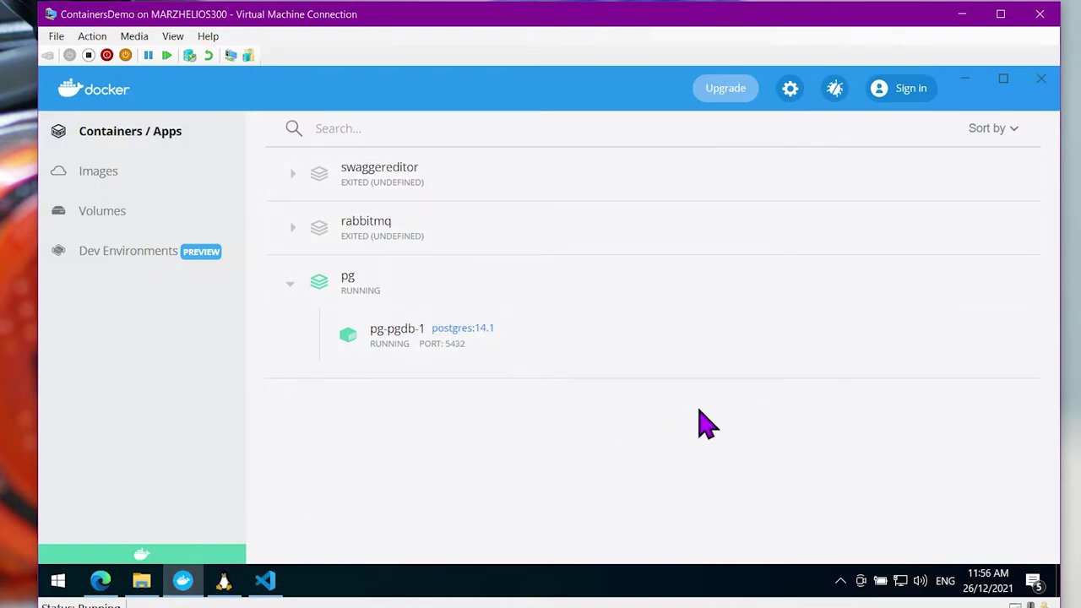
# Open a CLI shell in the pg-pgdb-1 container and list its root directories with ls
pyautogui.moveTo(543, 355)
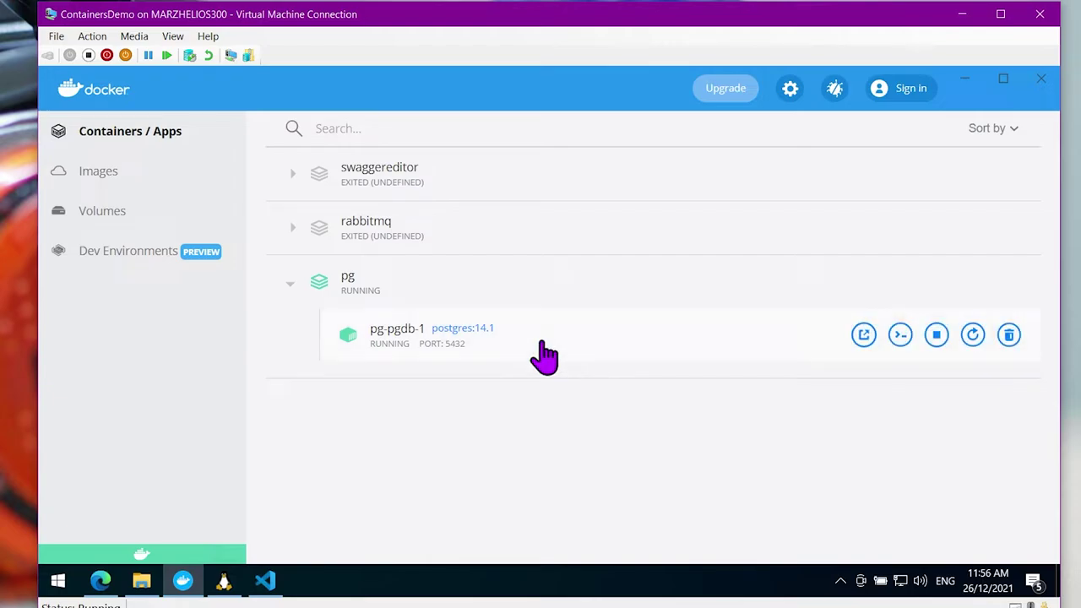
pyautogui.click(543, 355)
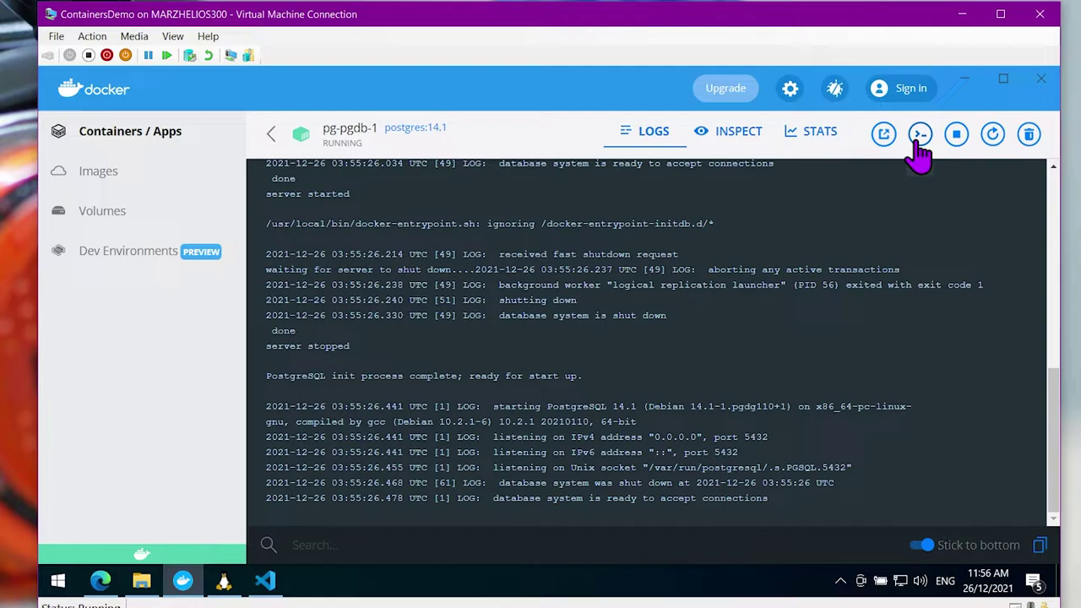
pyautogui.click(919, 152)
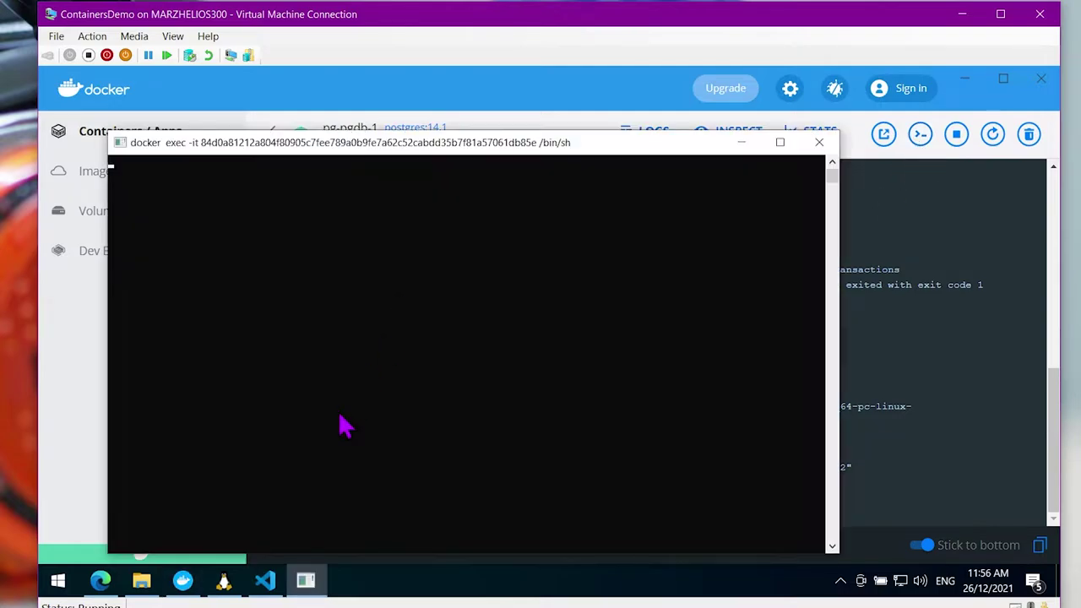
pyautogui.moveTo(404, 152); pyautogui.dragTo(514, 249)
pyautogui.click(513, 310)
pyautogui.write('ls')
pyautogui.press('Return')
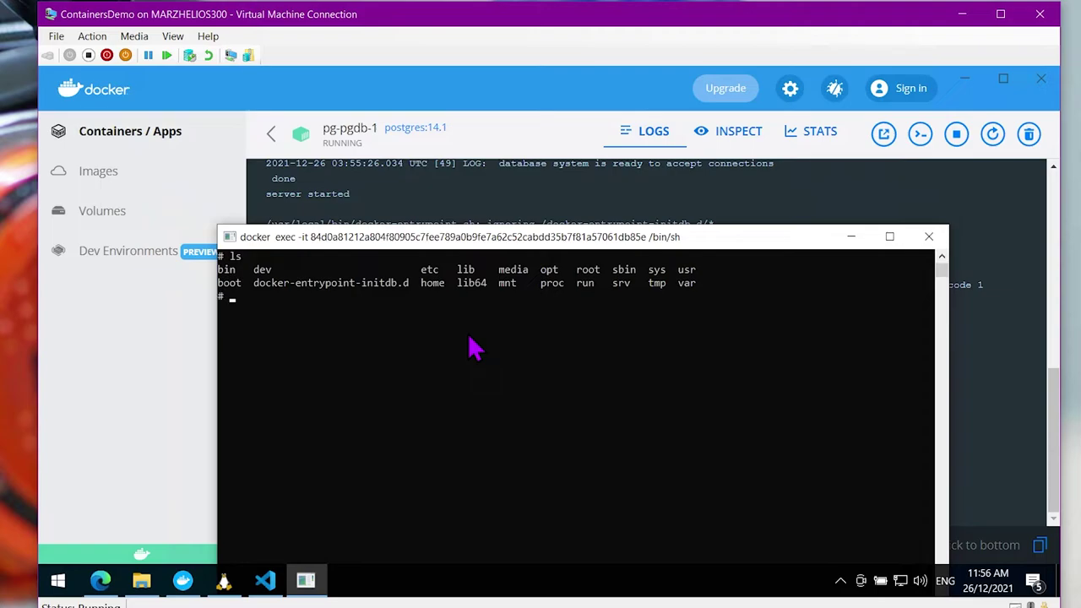
# Run psql in the shell, see that role 'root' does not exist, and close the shell
pyautogui.moveTo(584, 239); pyautogui.dragTo(709, 402)
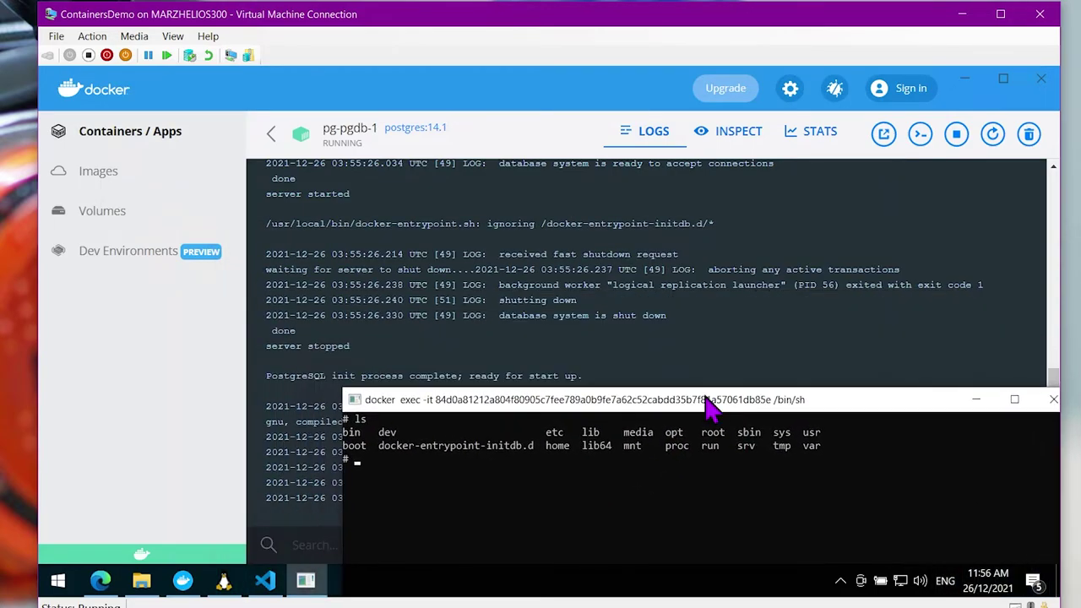
pyautogui.moveTo(591, 402); pyautogui.dragTo(550, 216)
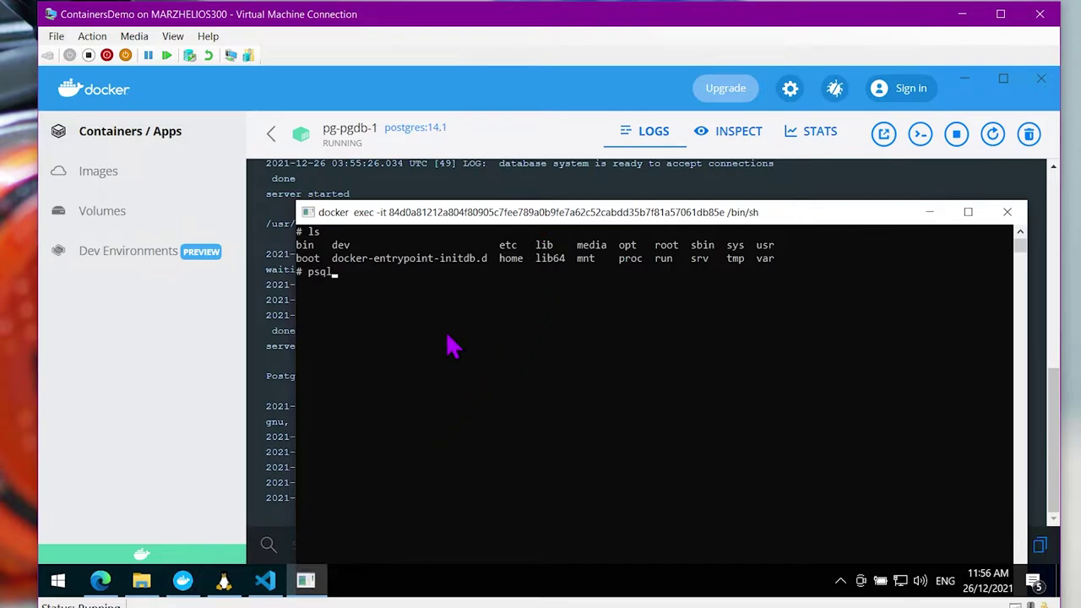
pyautogui.press('Return')
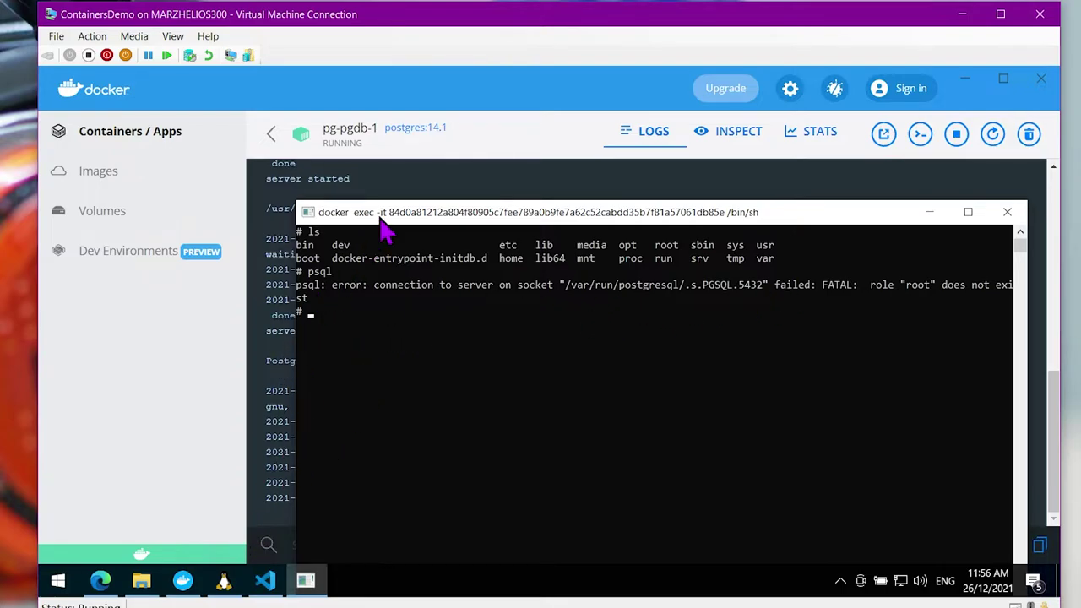
pyautogui.moveTo(384, 226); pyautogui.dragTo(583, 208)
pyautogui.click(477, 414)
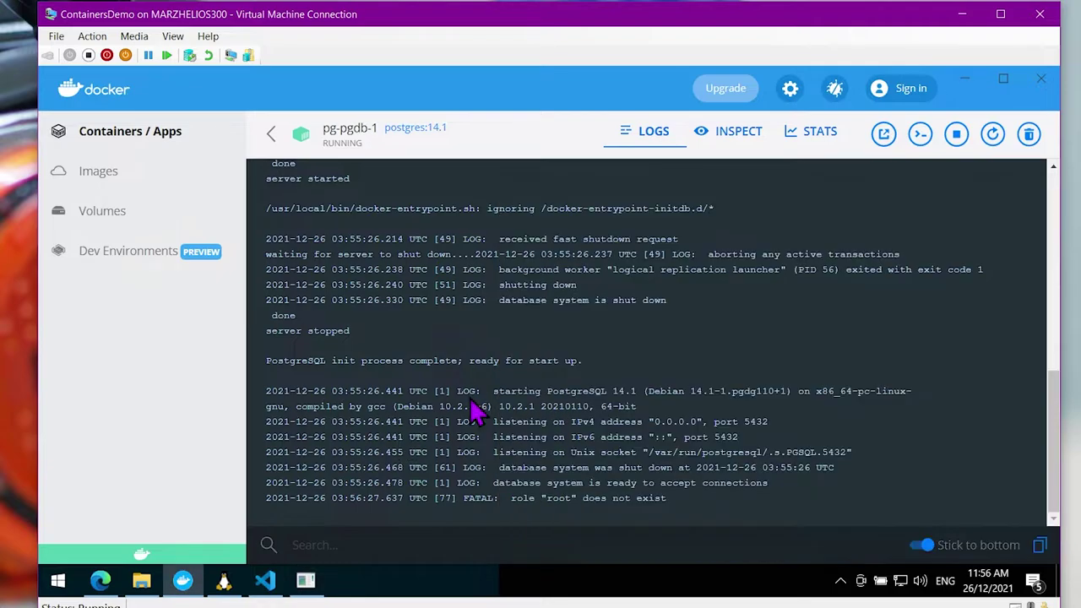
pyautogui.click(306, 580)
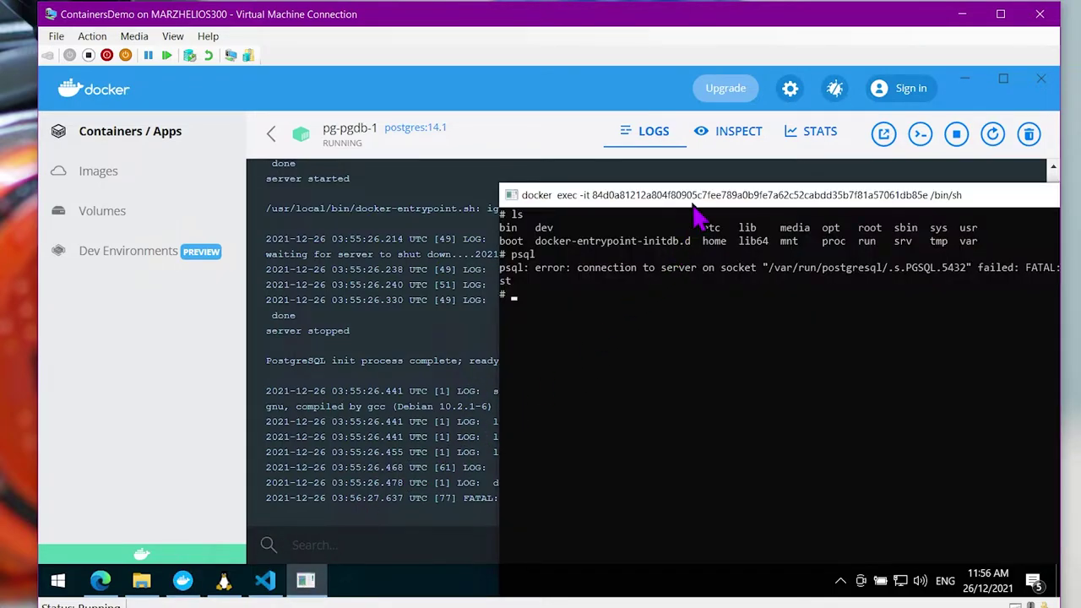
pyautogui.moveTo(635, 203); pyautogui.dragTo(391, 187)
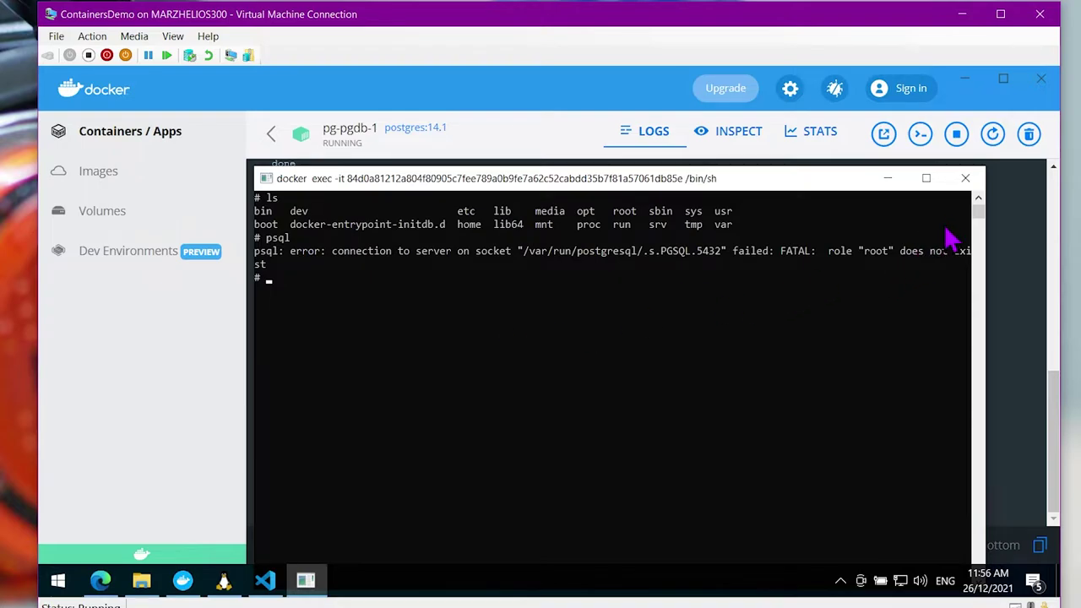
pyautogui.click(965, 179)
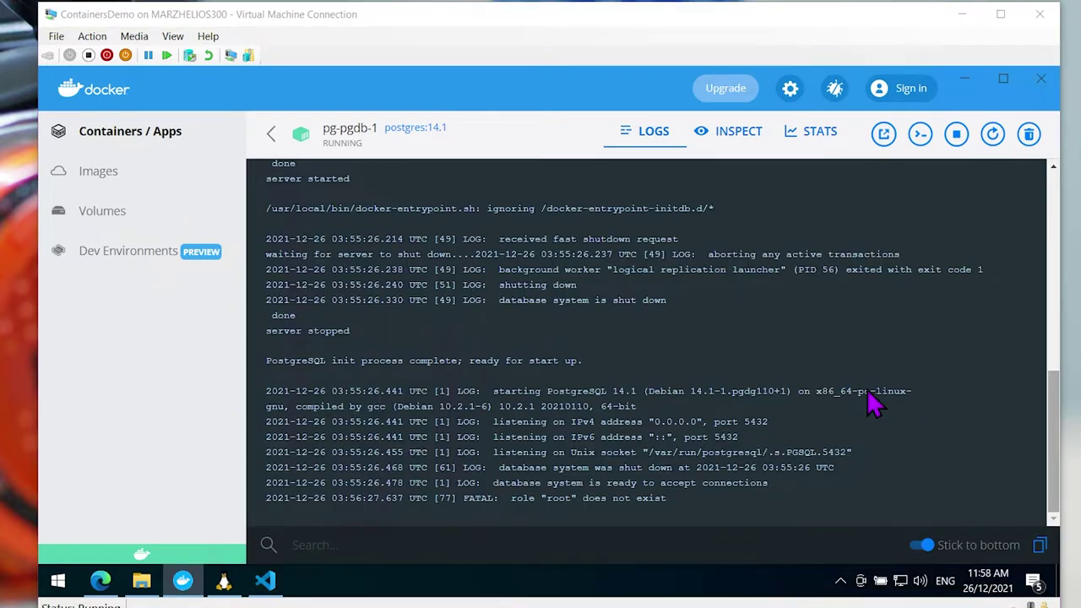
pyautogui.click(109, 590)
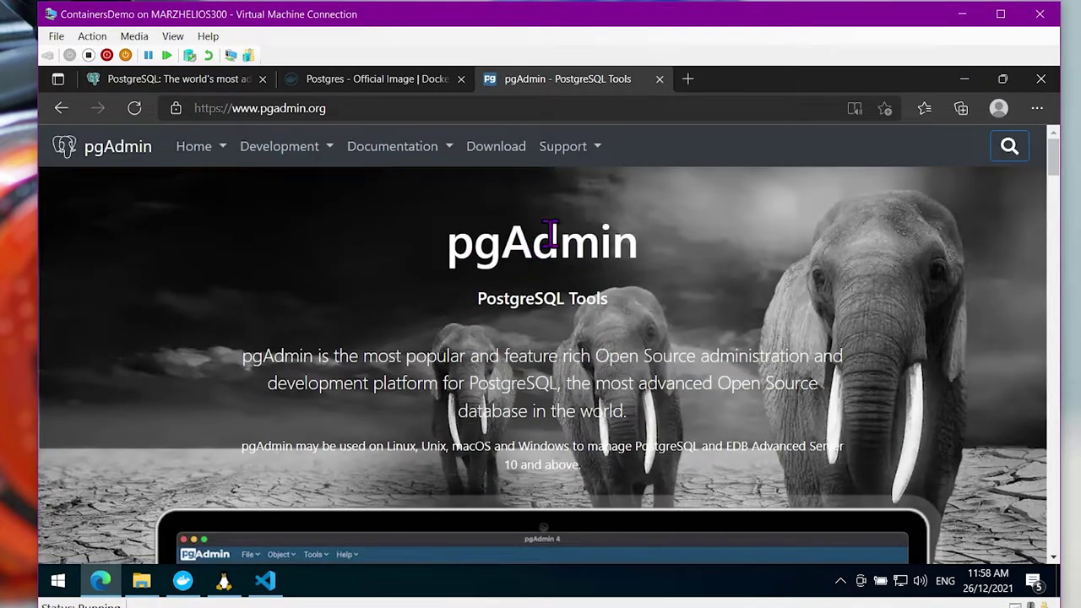
# Go from pgadmin.org's Download page to the pgAdmin 4 (Container) instructions
pyautogui.click(498, 149)
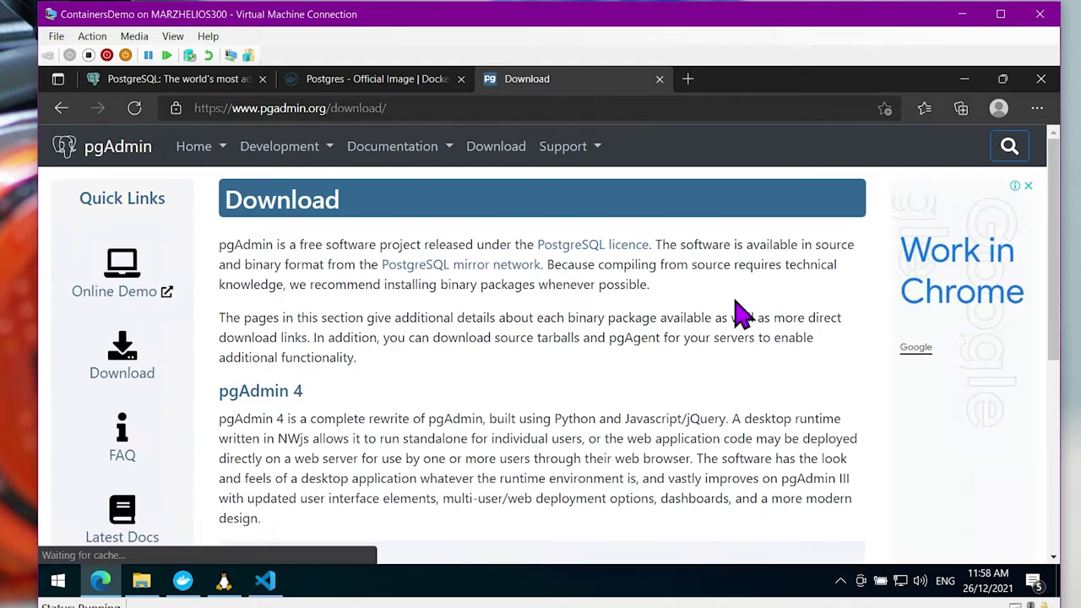
pyautogui.scroll(-1, 621, 312)
pyautogui.scroll(-1, 646, 296)
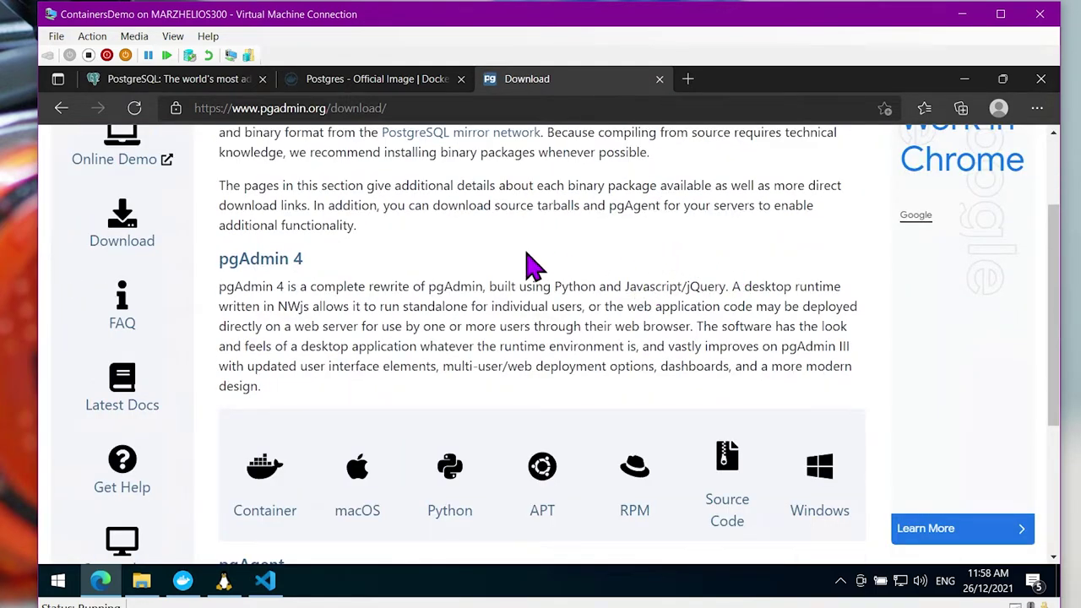
pyautogui.scroll(-1, 478, 304)
pyautogui.click(260, 447)
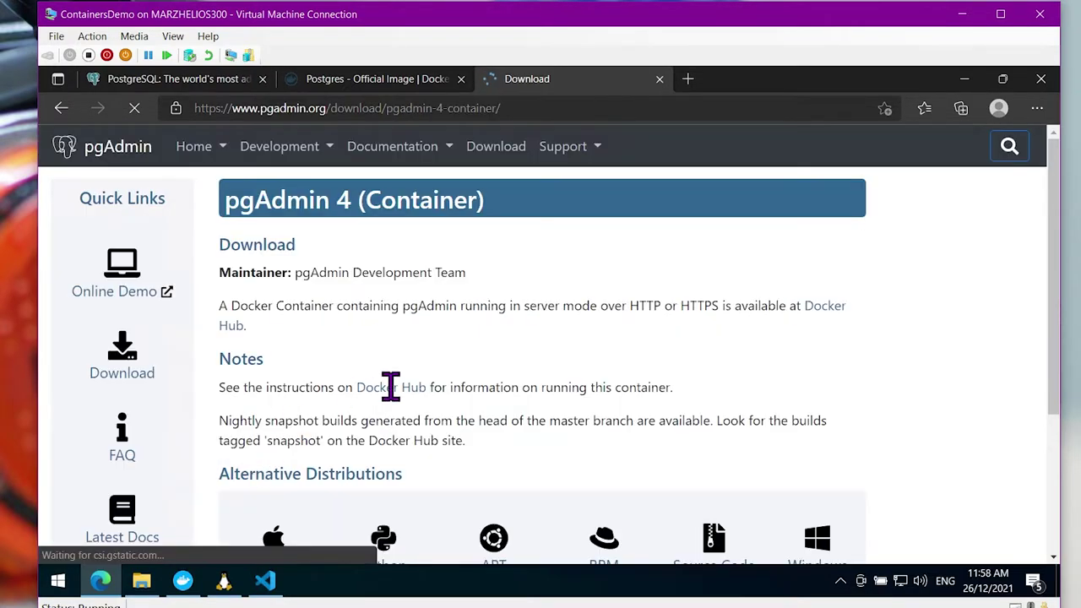
pyautogui.scroll(-1, 414, 350)
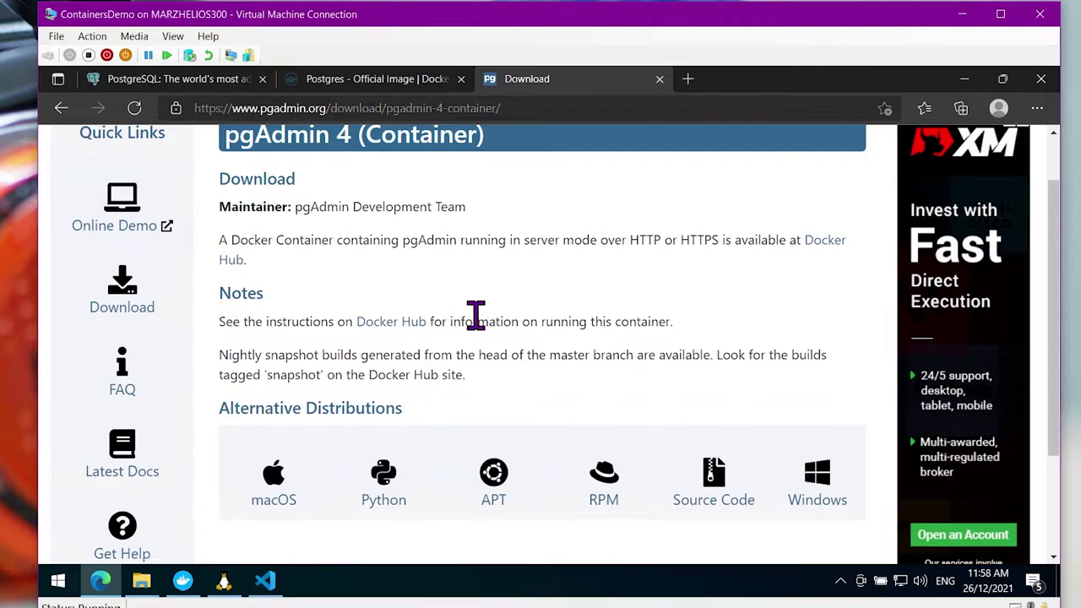
pyautogui.scroll(1, 372, 380)
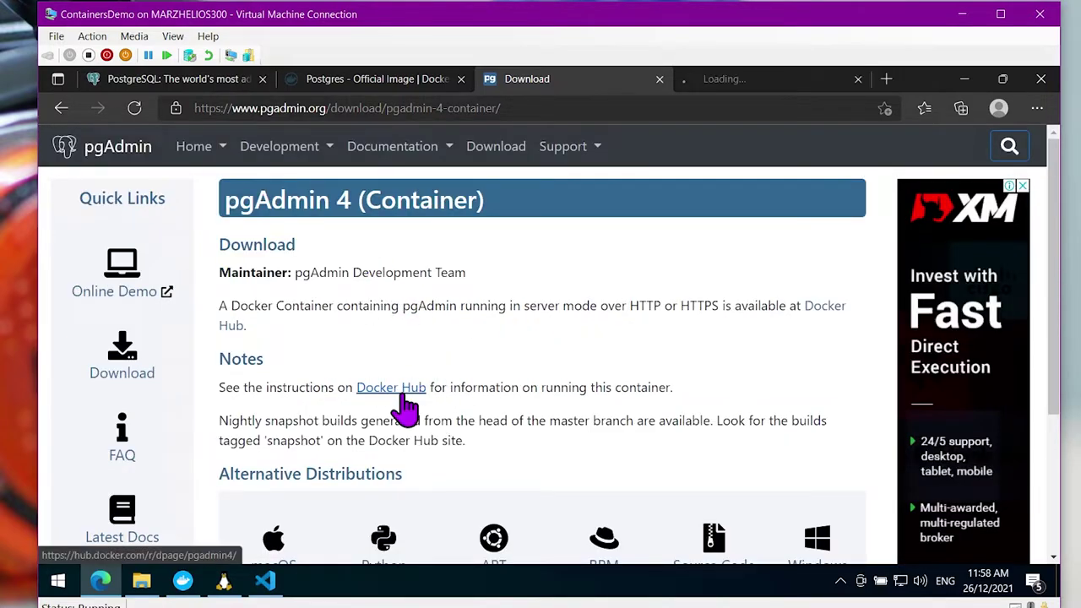
# Open the latest-release Container Deployment docs in a new tab from the dpage/pgadmin4 Docker Hub page
pyautogui.click(749, 82)
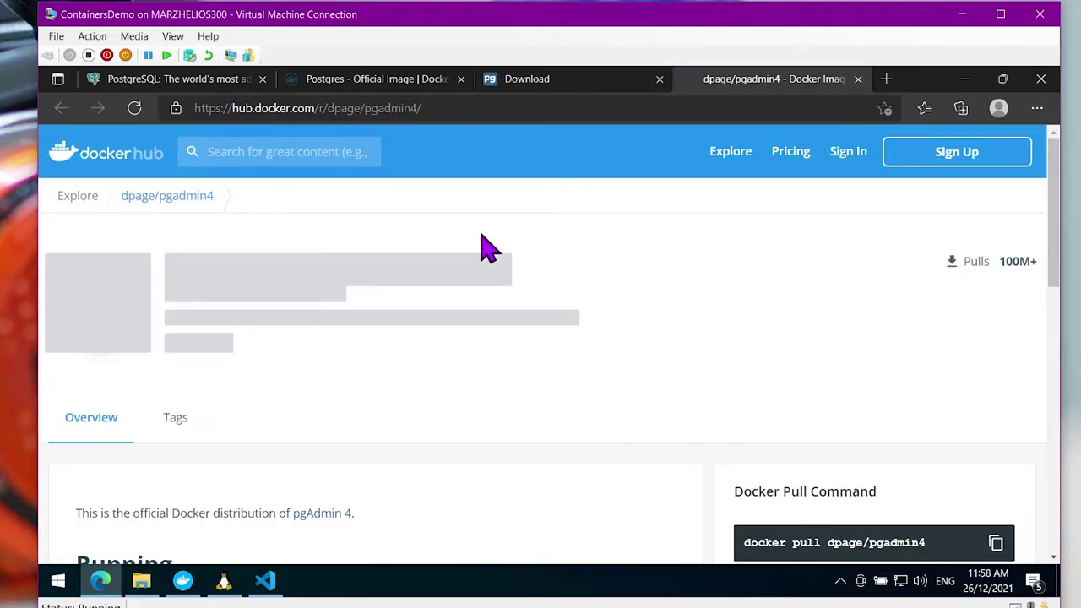
pyautogui.scroll(-1, 591, 304)
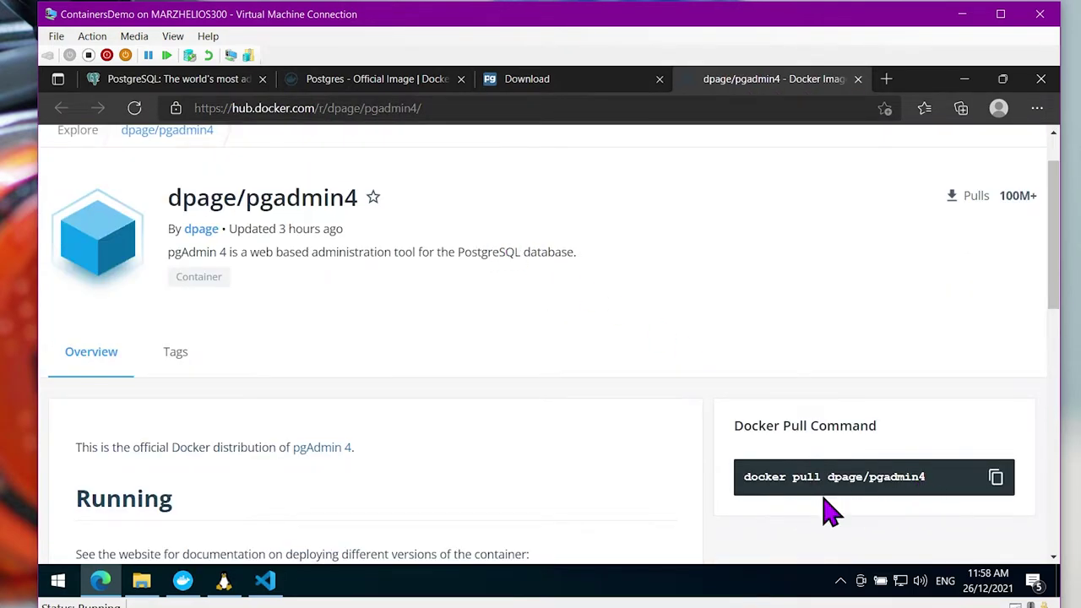
pyautogui.scroll(-3, 603, 466)
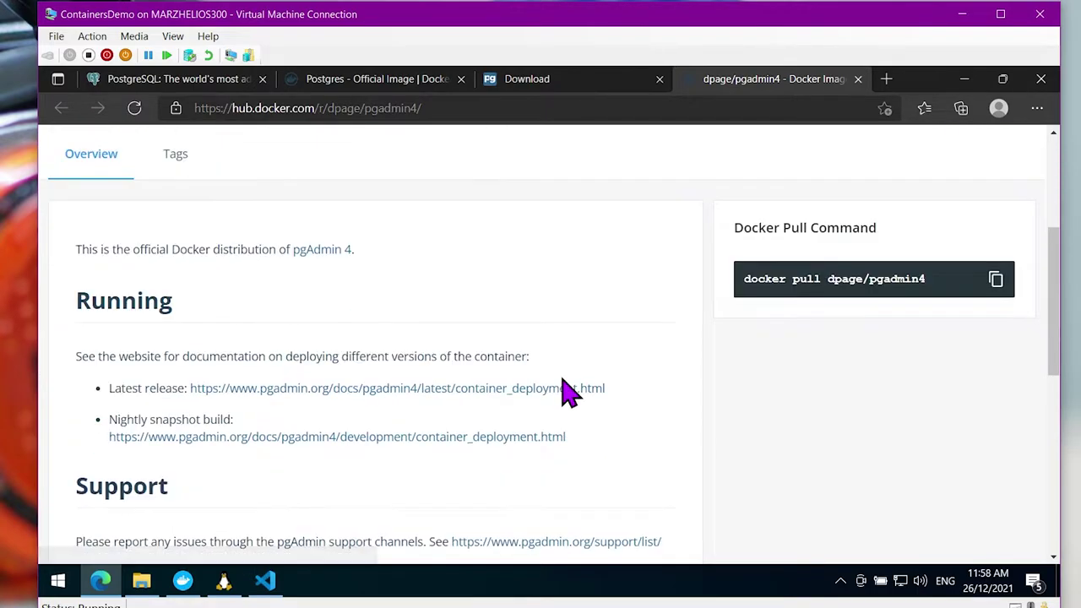
pyautogui.scroll(-1, 570, 390)
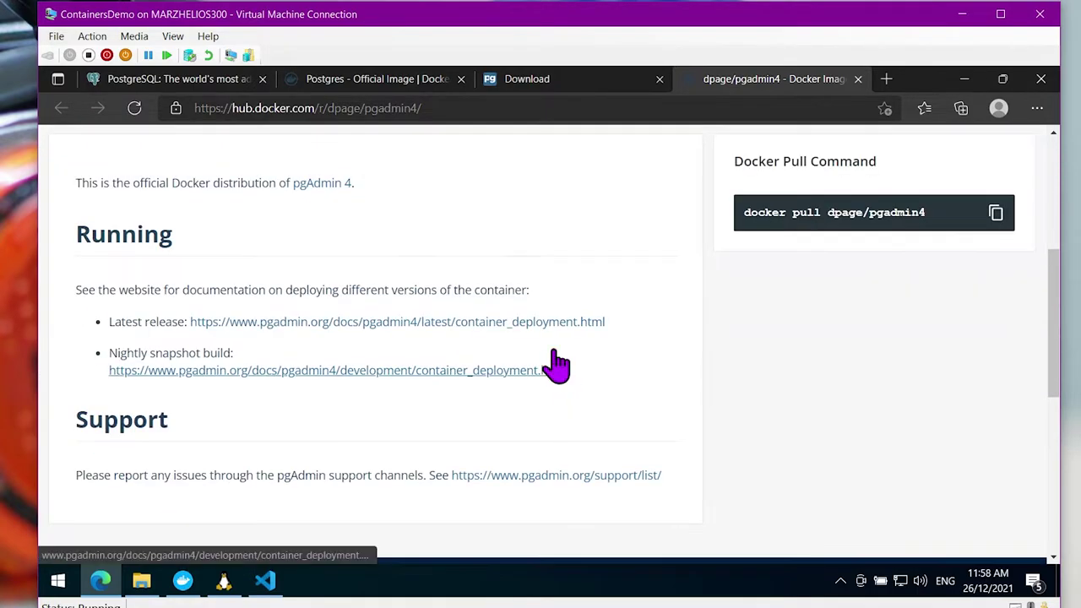
pyautogui.middleClick(368, 323)
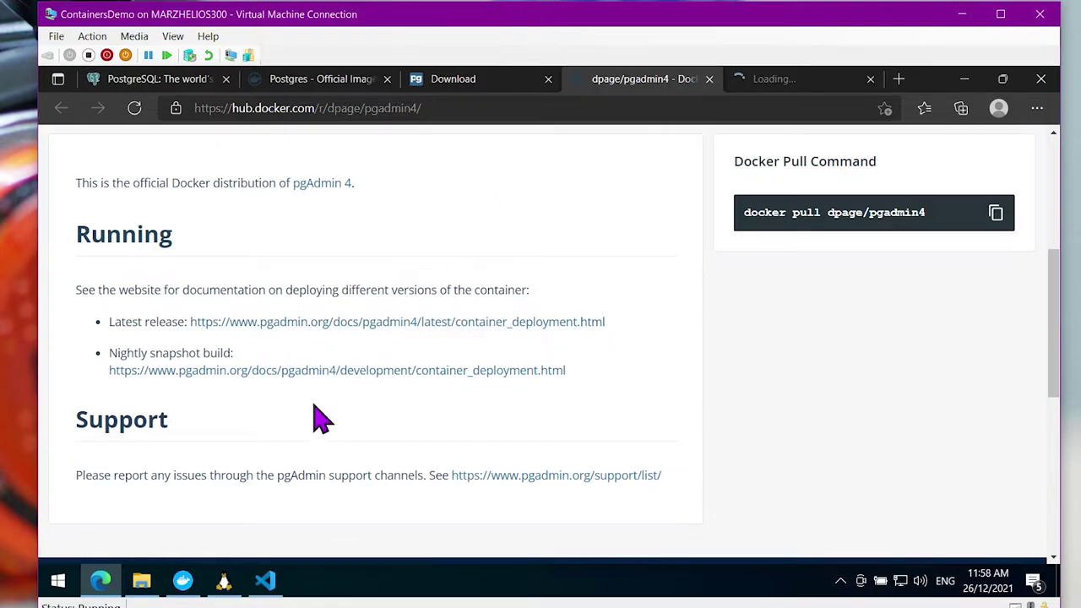
pyautogui.click(781, 78)
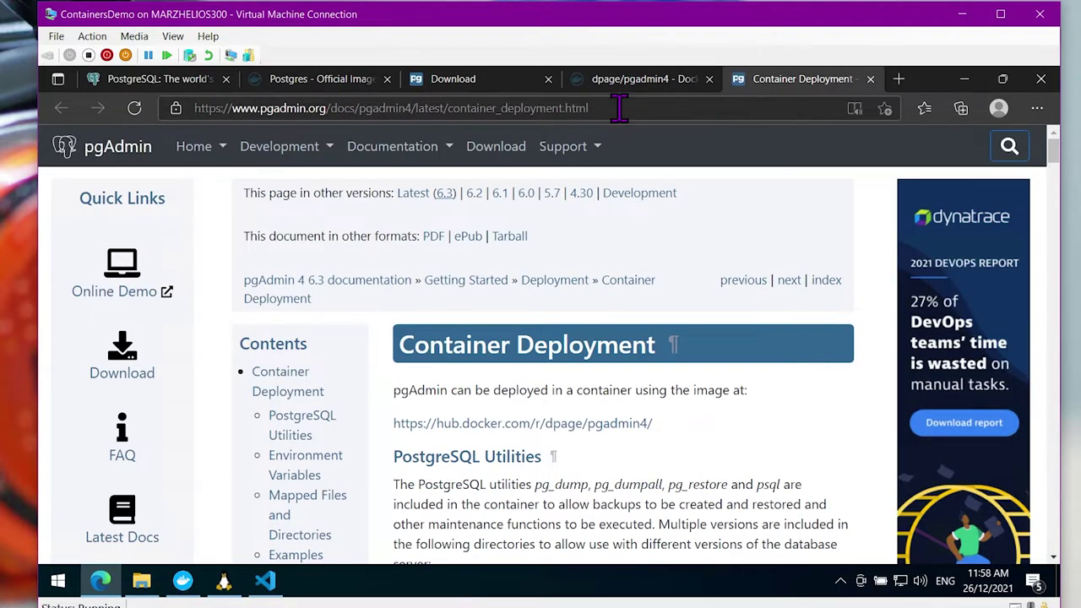
pyautogui.click(448, 79)
pyautogui.click(789, 78)
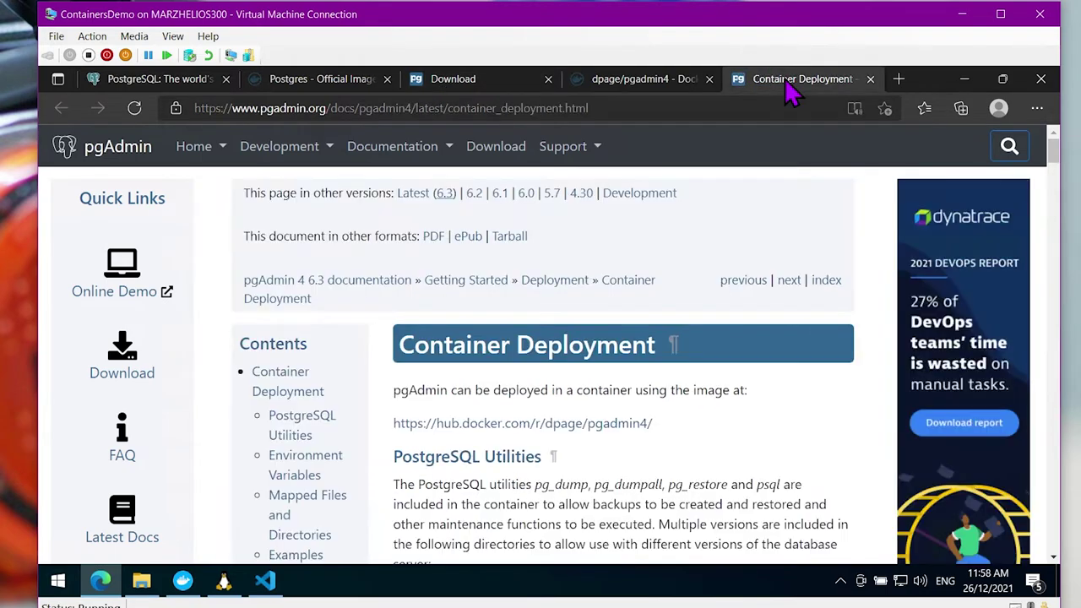
pyautogui.click(505, 84)
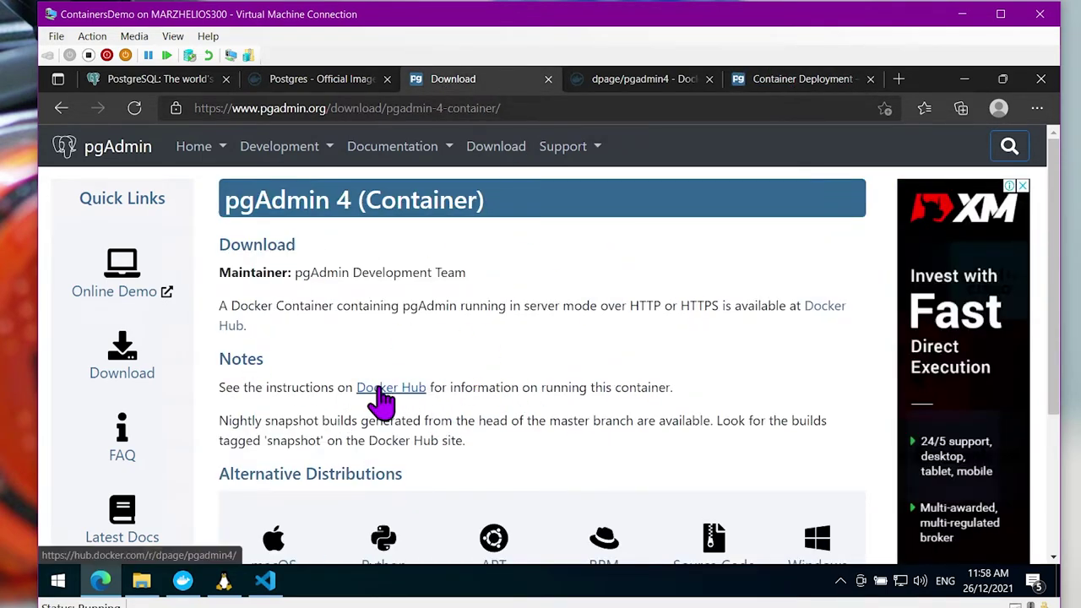
pyautogui.click(770, 84)
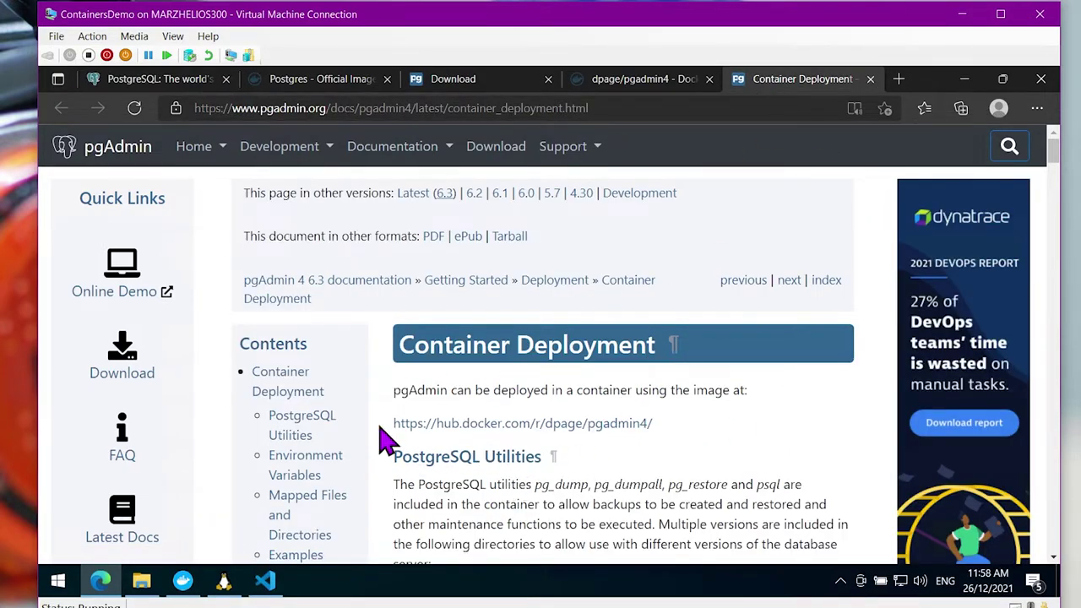
# Skim the Container Deployment docs and glance back at the dpage/pgadmin4 Docker Hub page
pyautogui.scroll(-3, 425, 428)
pyautogui.scroll(-3, 579, 355)
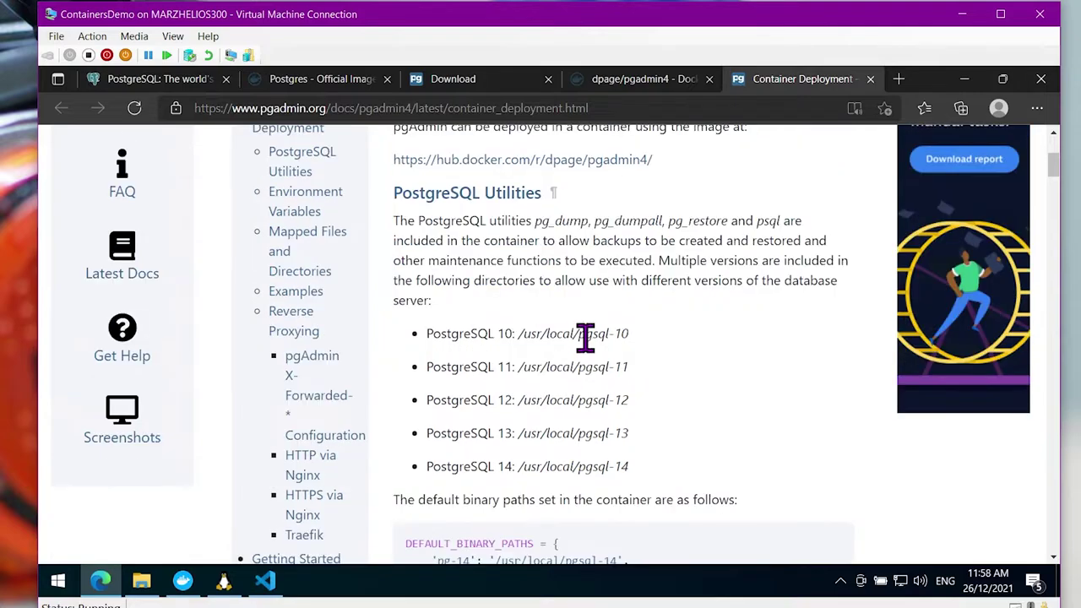
pyautogui.scroll(2, 595, 350)
pyautogui.scroll(2, 608, 363)
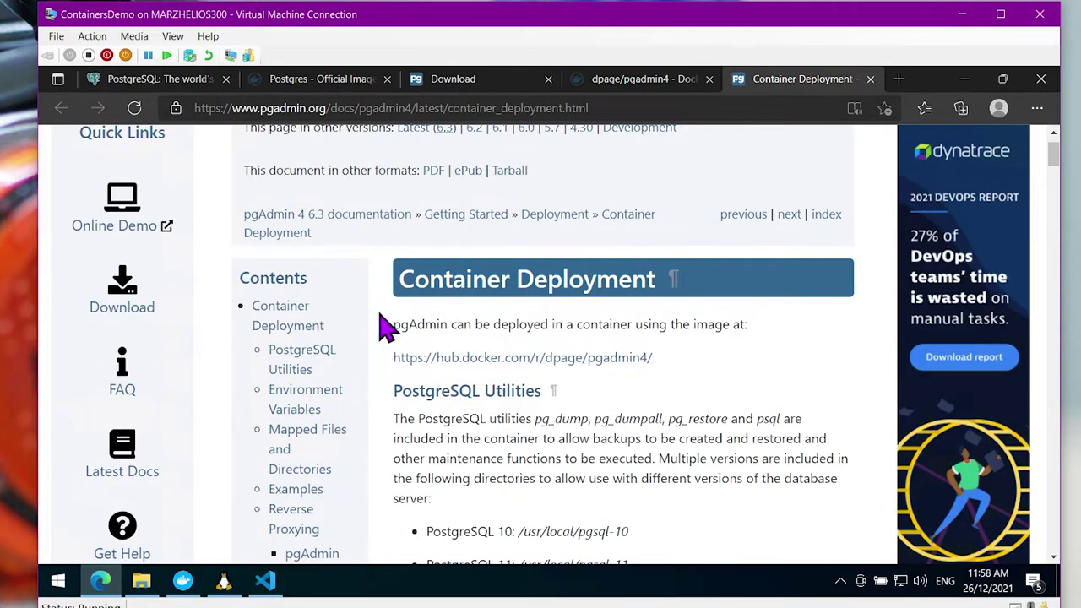
pyautogui.scroll(-2, 352, 372)
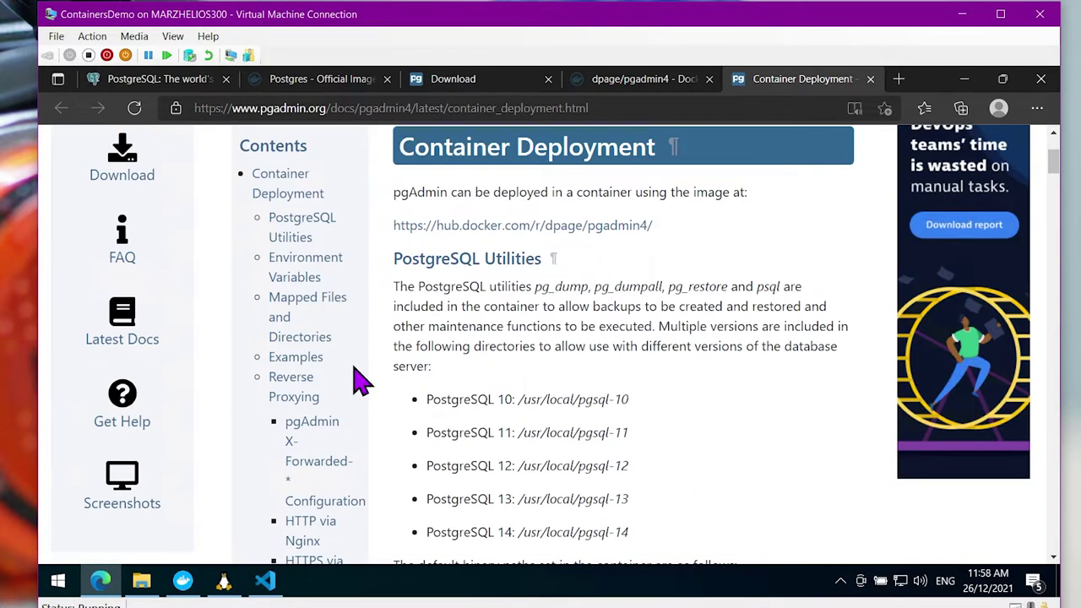
pyautogui.scroll(-4, 519, 314)
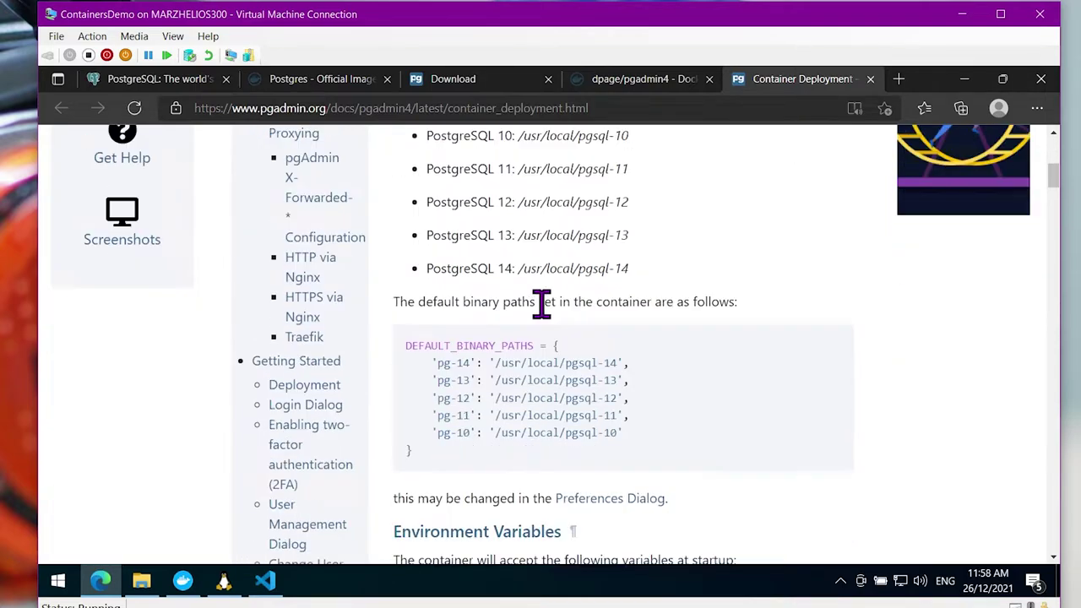
pyautogui.scroll(2, 431, 329)
pyautogui.scroll(3, 379, 338)
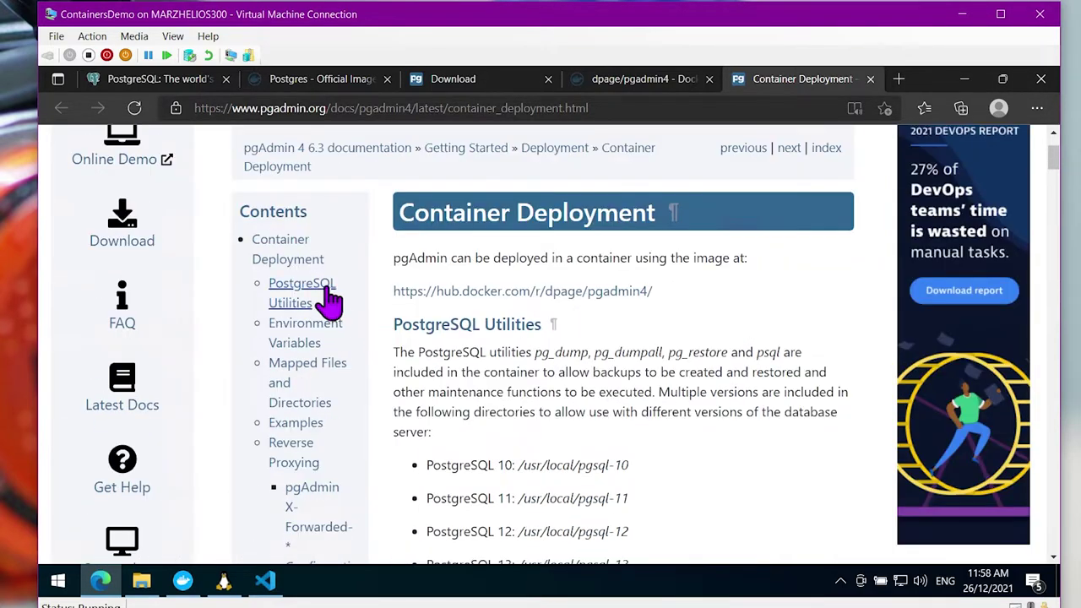
pyautogui.click(286, 247)
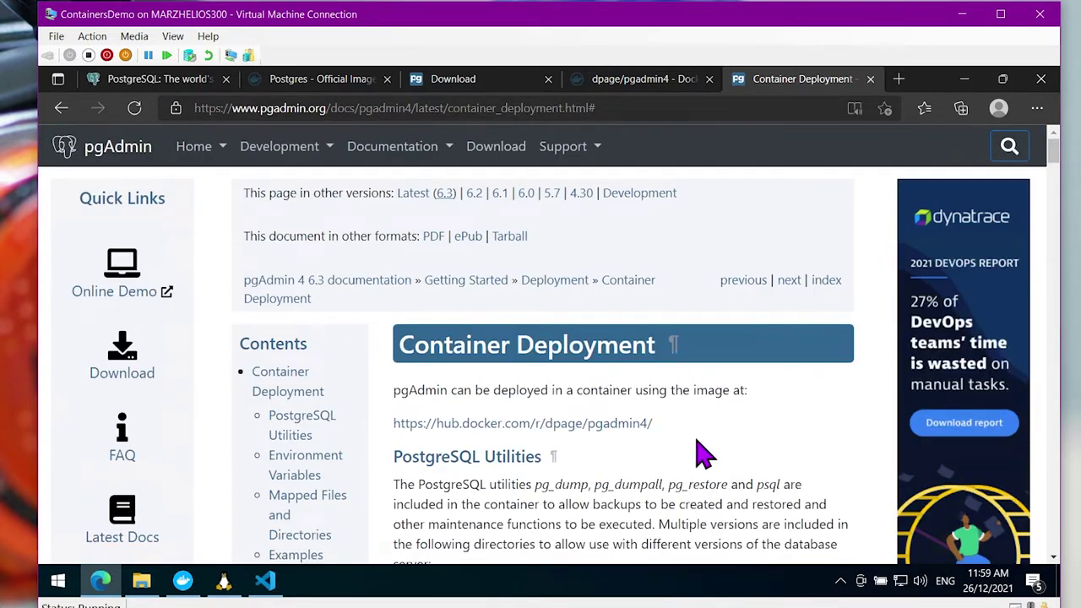
pyautogui.click(667, 80)
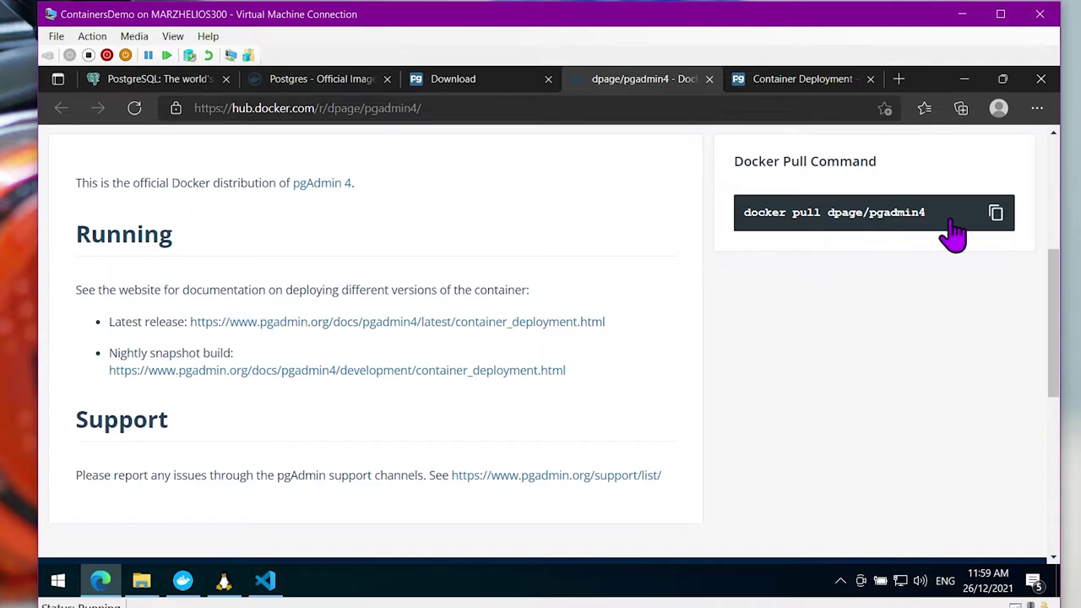
pyautogui.click(798, 78)
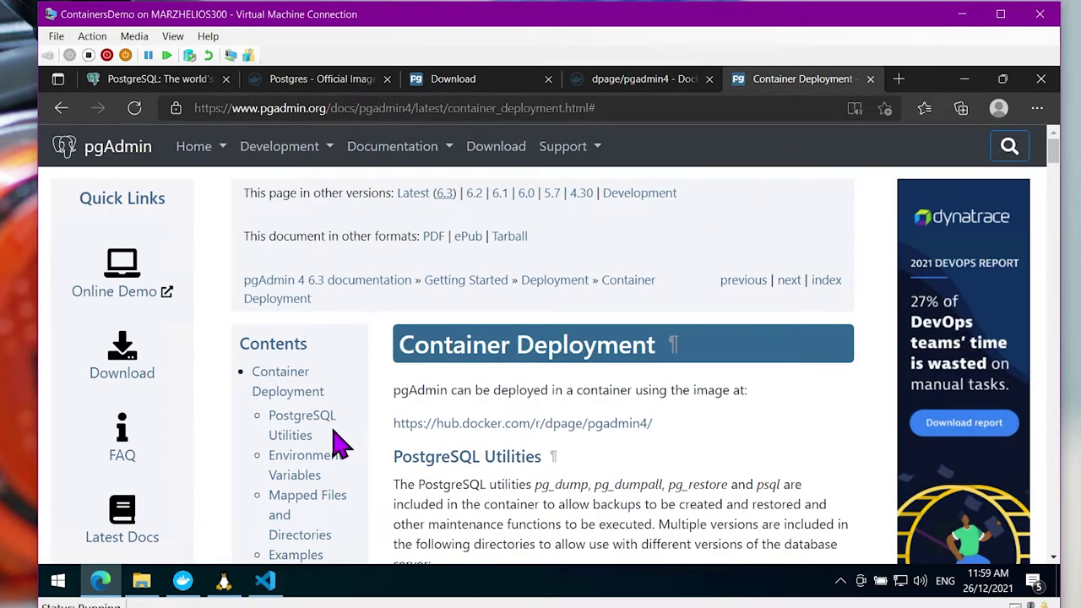
# Jump to the Environment Variables section and read through the variable list
pyautogui.scroll(-1, 338, 444)
pyautogui.click(328, 409)
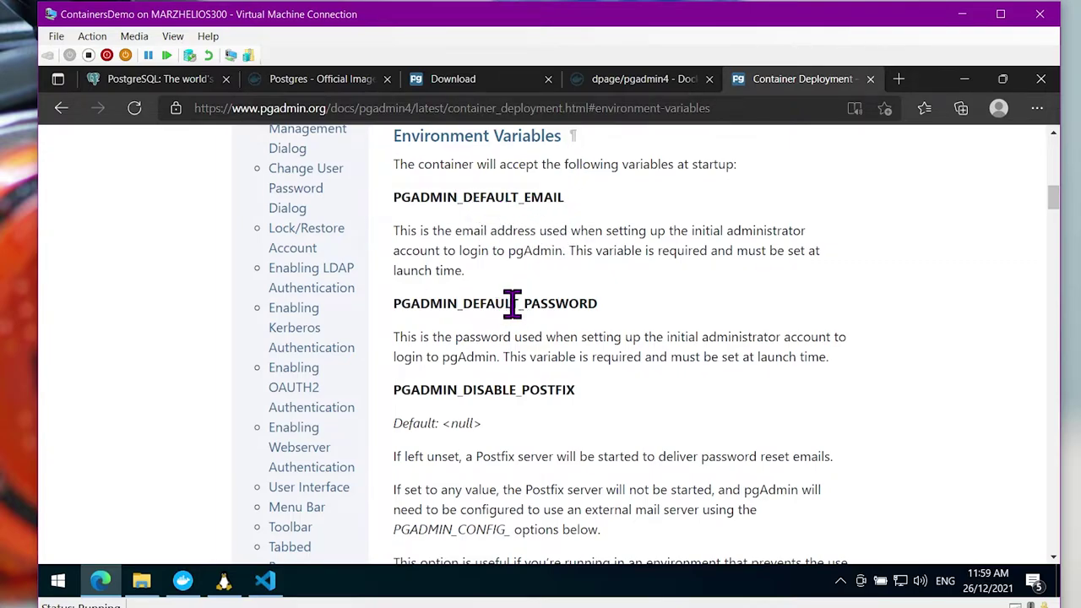
pyautogui.scroll(-3, 512, 304)
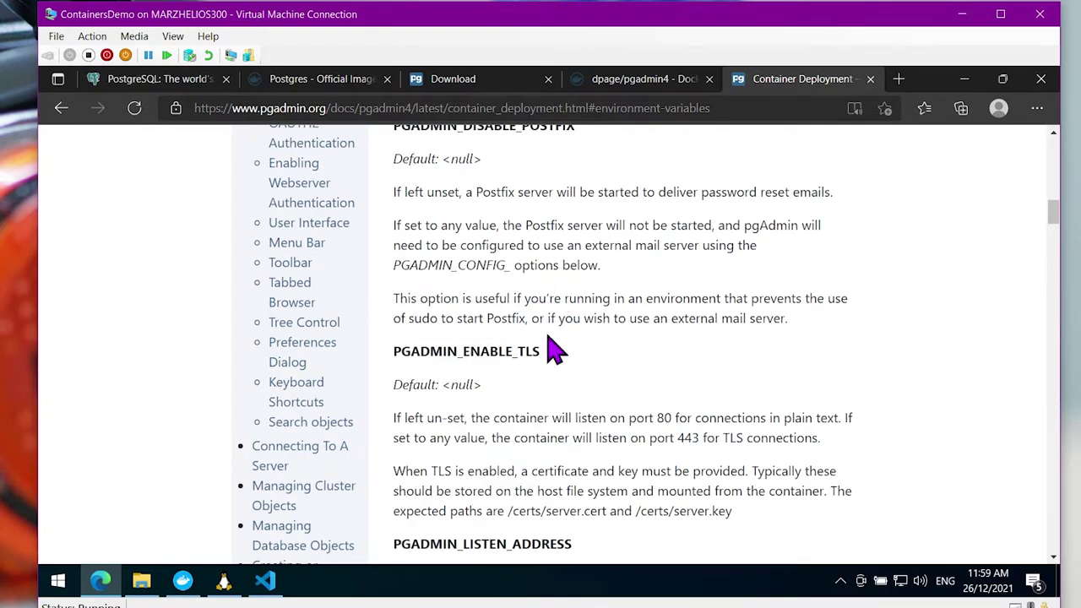
pyautogui.scroll(-3, 549, 346)
pyautogui.scroll(-4, 610, 322)
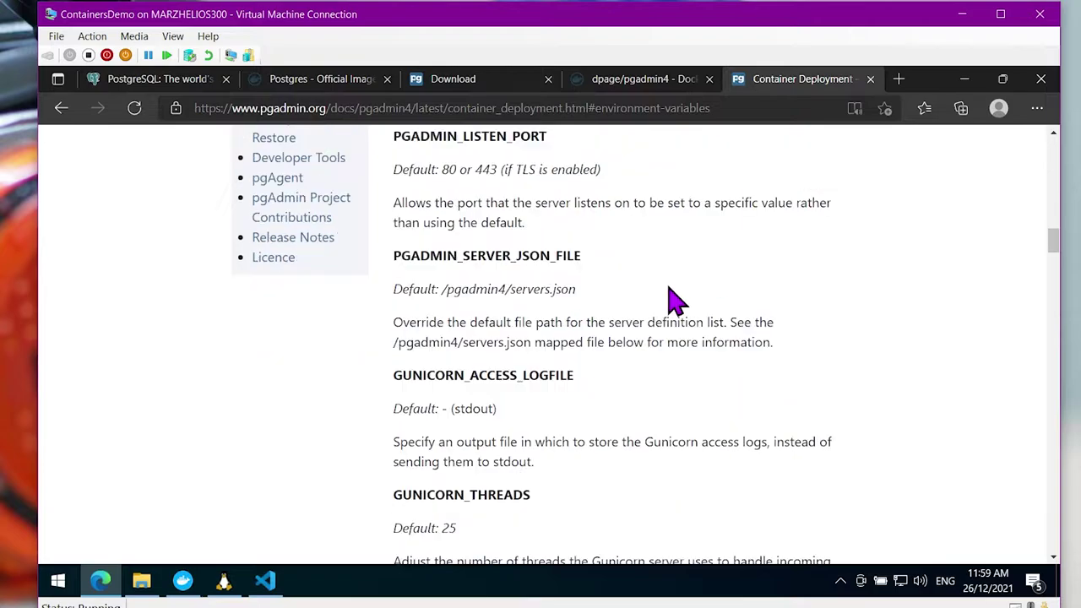
pyautogui.scroll(-1, 706, 287)
pyautogui.scroll(-4, 700, 301)
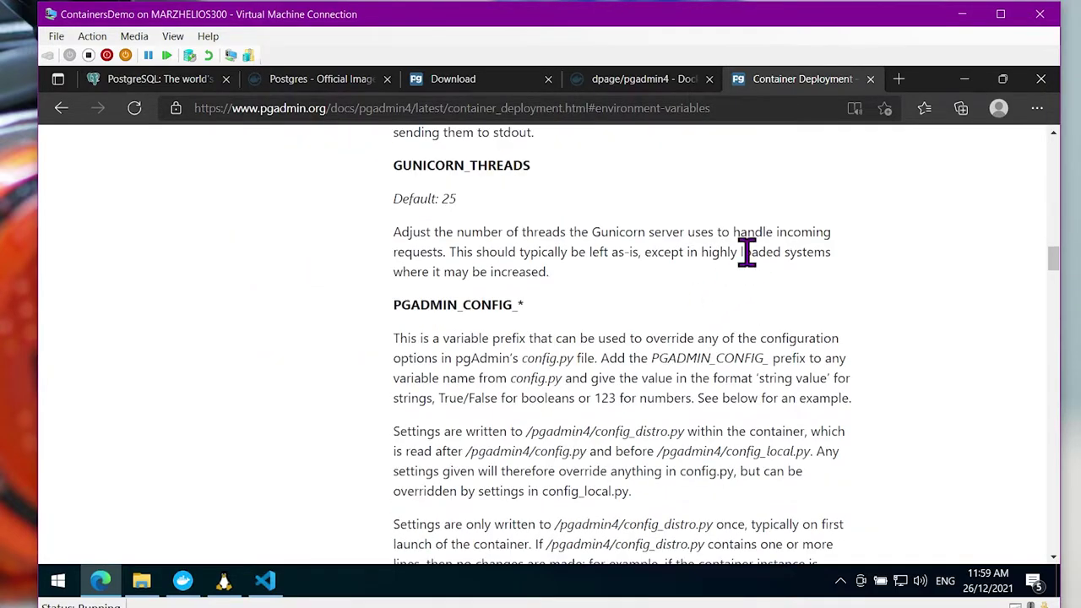
pyautogui.scroll(-6, 746, 252)
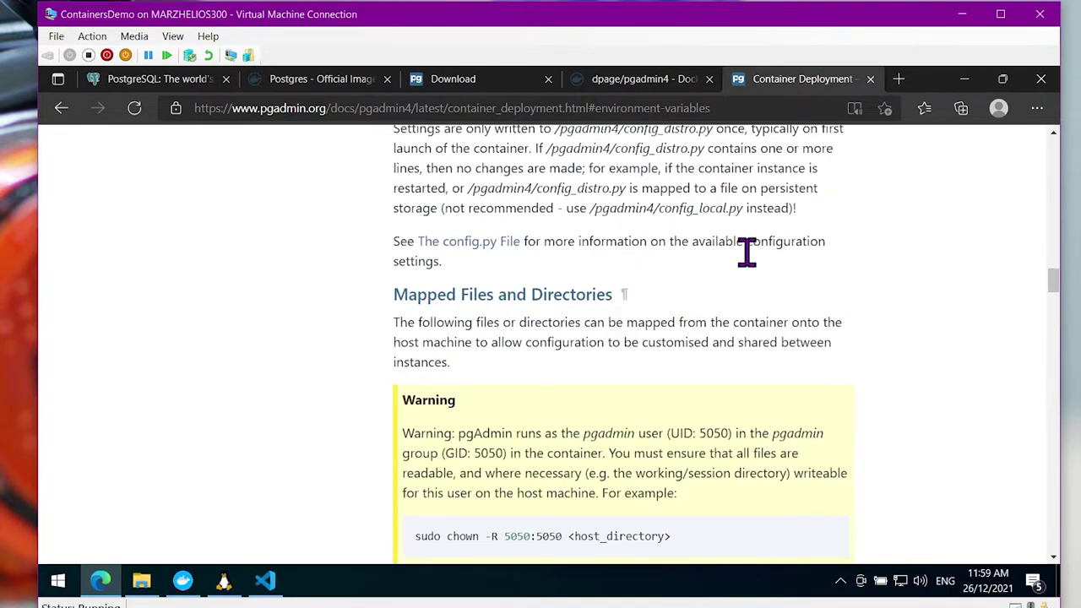
pyautogui.scroll(-1, 755, 269)
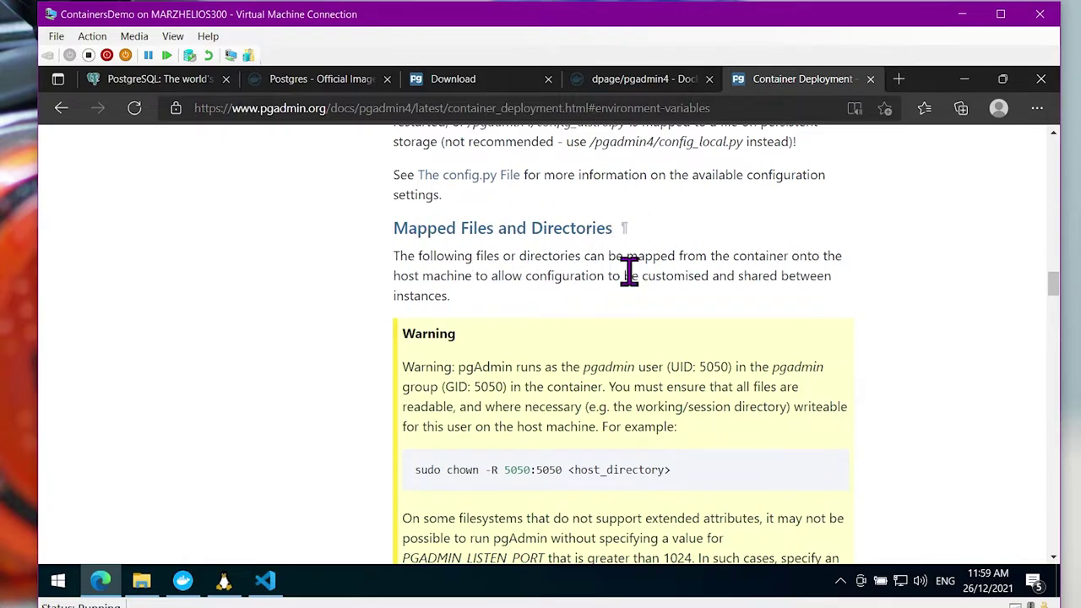
pyautogui.scroll(-1, 495, 266)
pyautogui.scroll(-1, 537, 214)
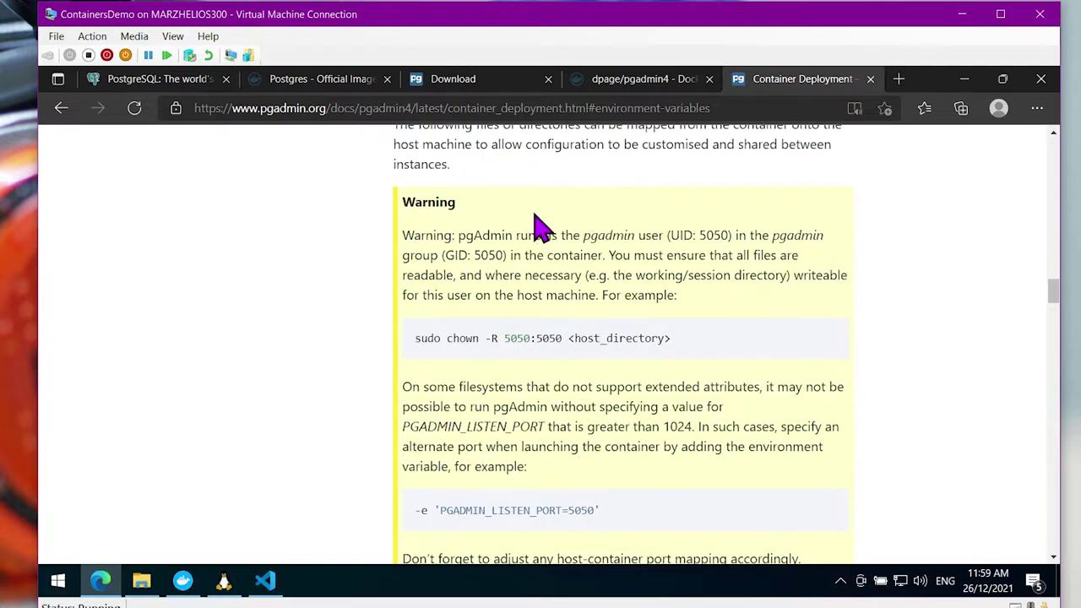
pyautogui.scroll(1, 532, 219)
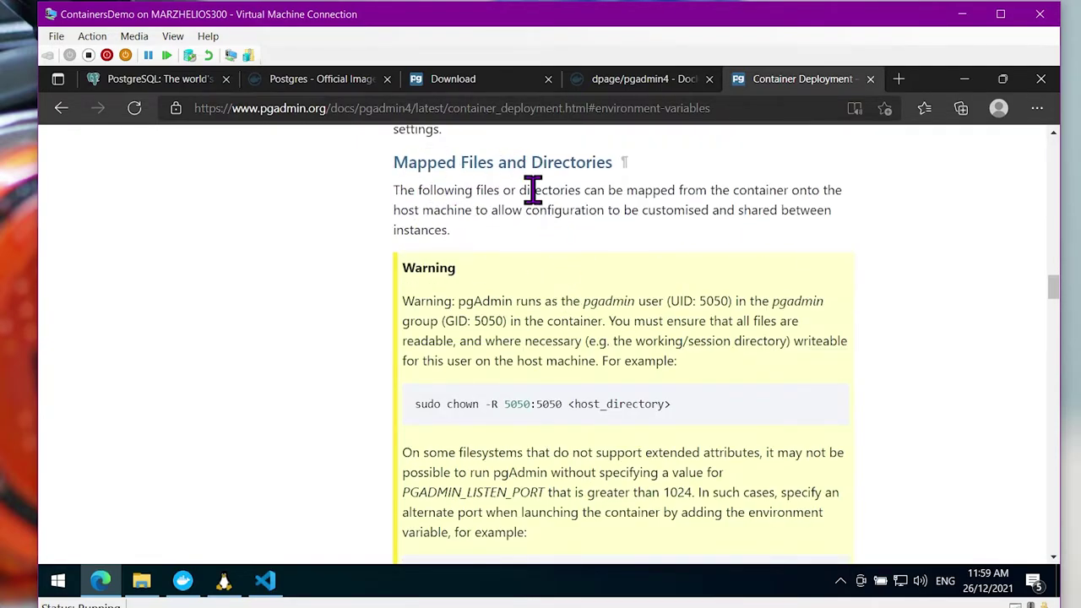
# Highlight the file-access warning, the 'sudo chown -R 5050:5050' command and the /var/lib/pgadmin heading
pyautogui.moveTo(632, 291); pyautogui.dragTo(778, 343)
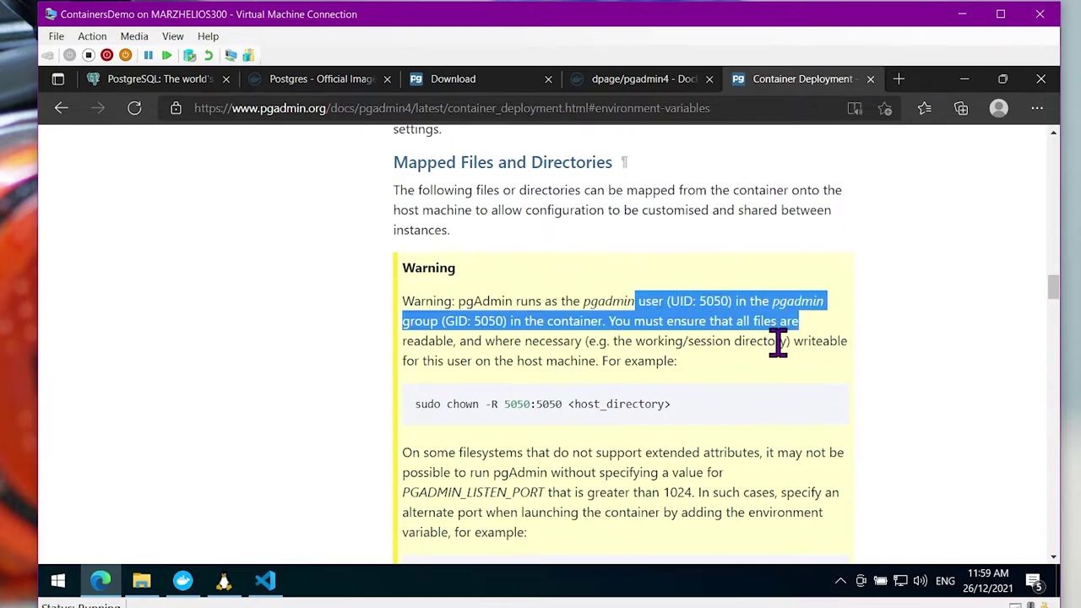
pyautogui.click(641, 376)
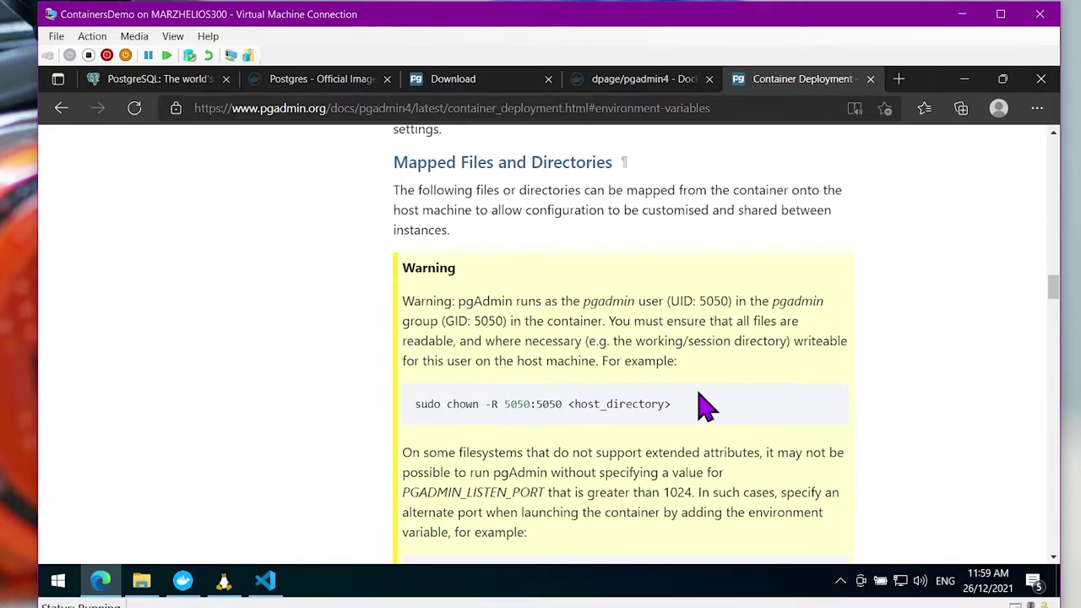
pyautogui.moveTo(414, 404); pyautogui.dragTo(768, 393)
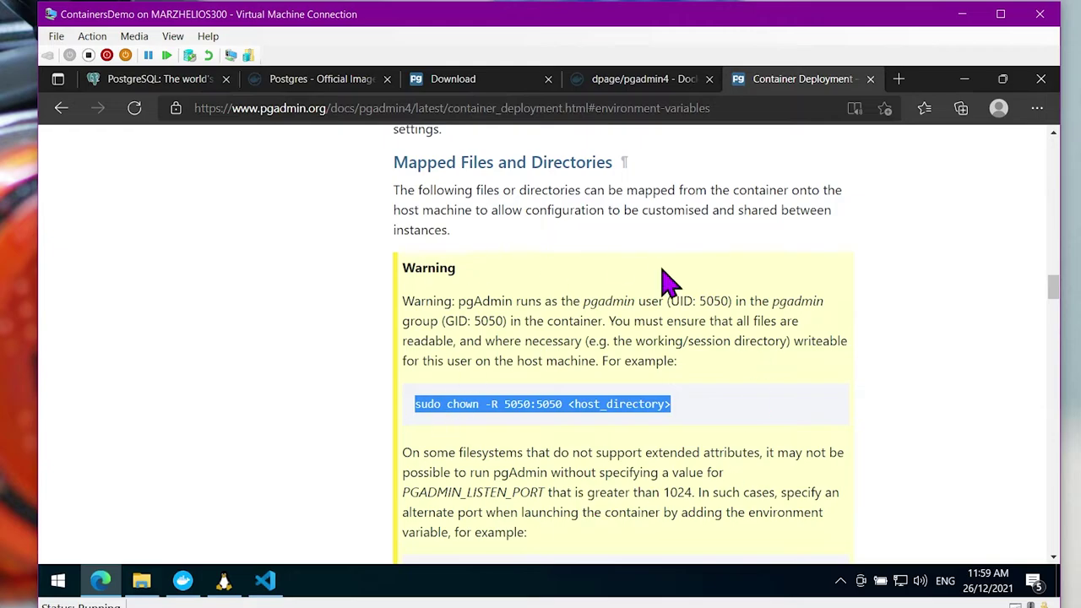
pyautogui.scroll(-2, 564, 364)
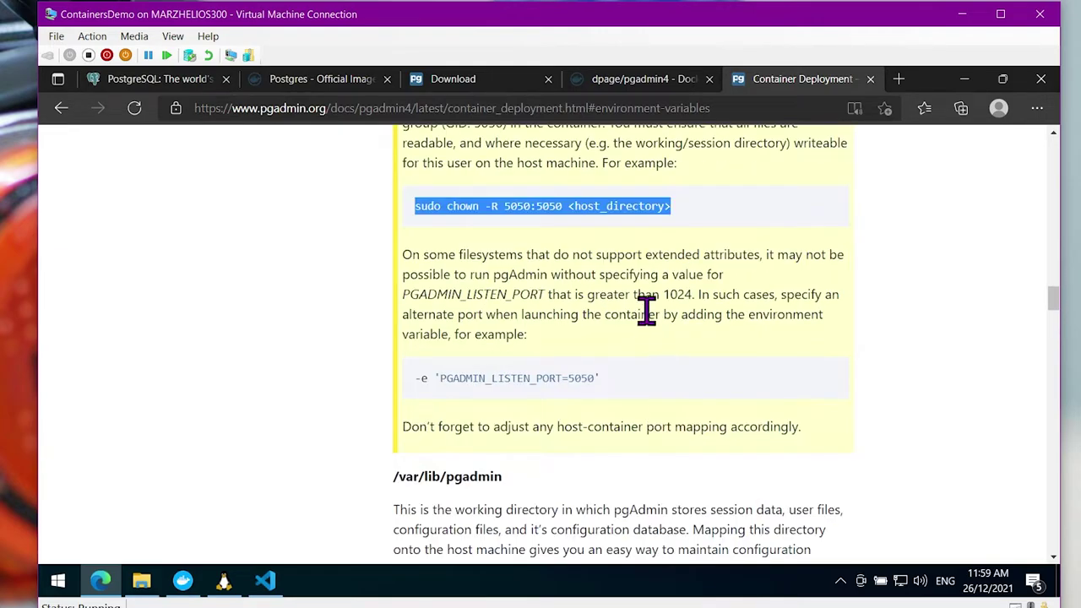
pyautogui.scroll(-1, 647, 313)
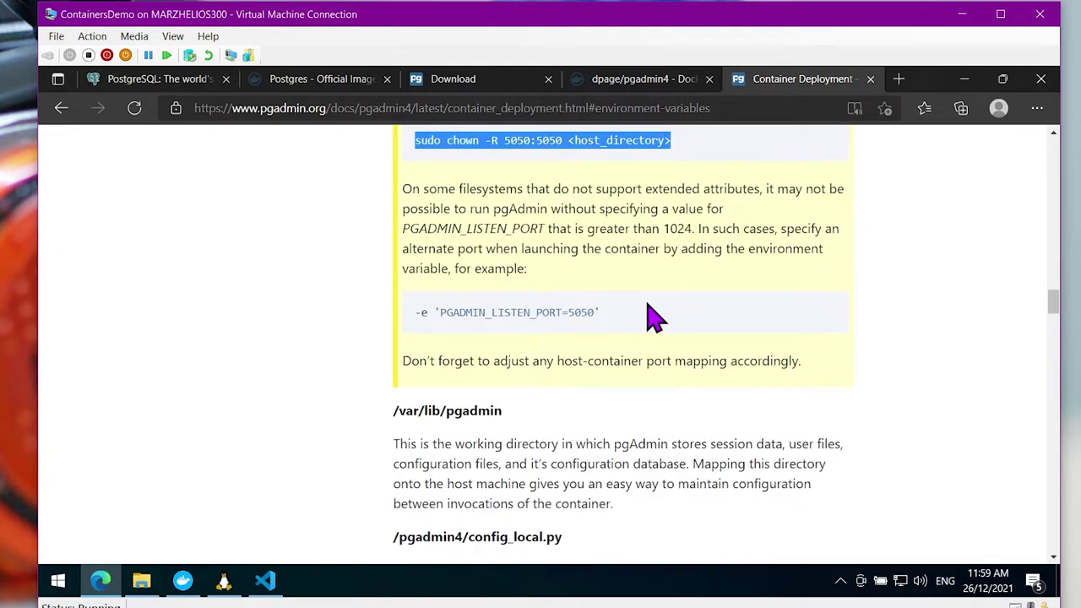
pyautogui.click(466, 443)
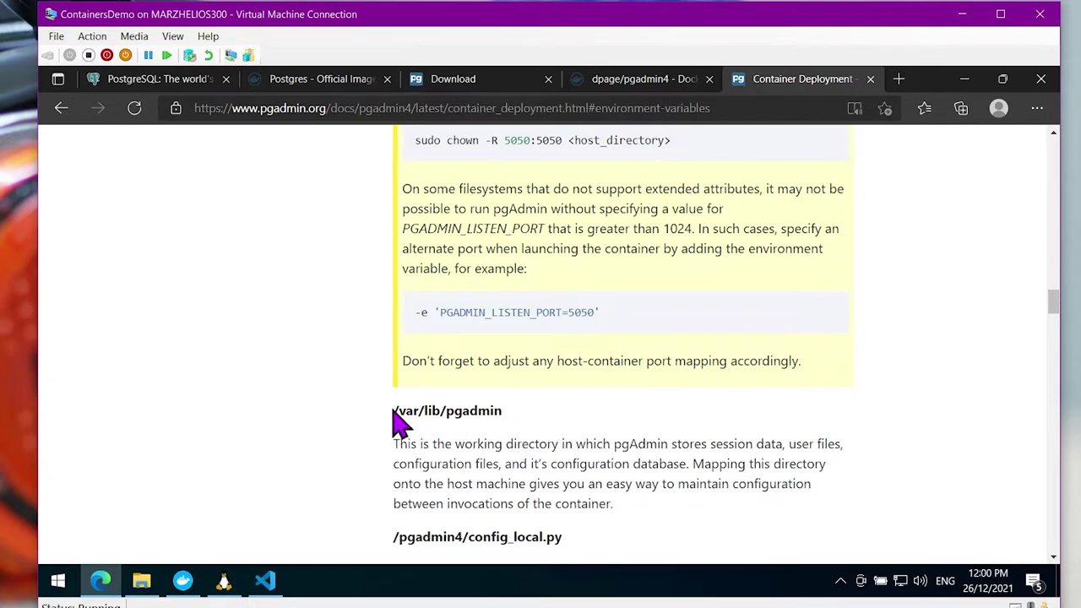
pyautogui.moveTo(393, 420); pyautogui.dragTo(553, 412)
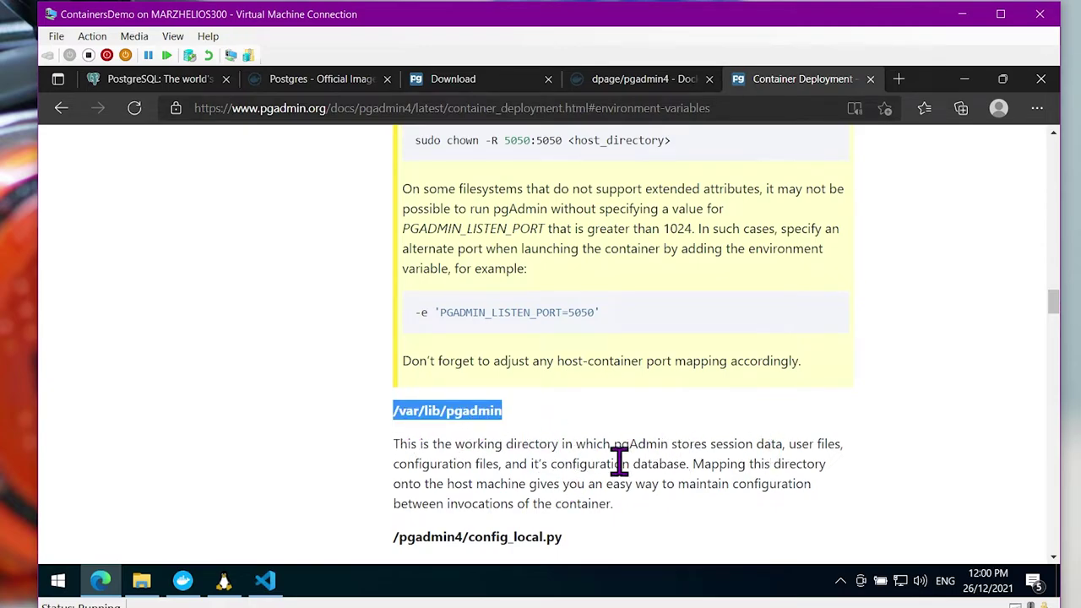
pyautogui.click(446, 437)
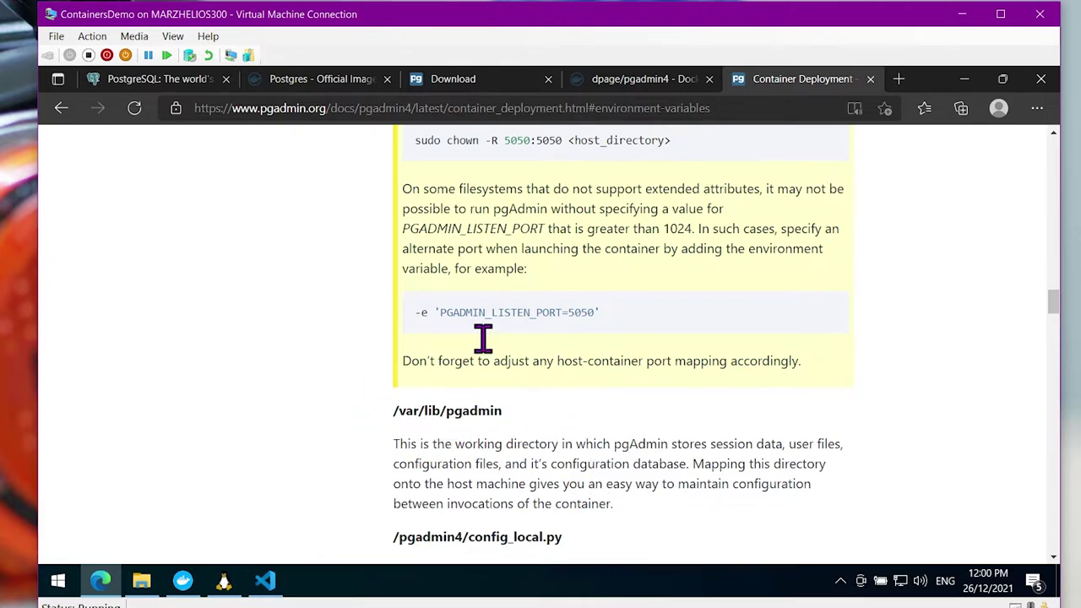
# Scroll through the Mapped Files and Directories and Examples sections
pyautogui.scroll(2, 612, 393)
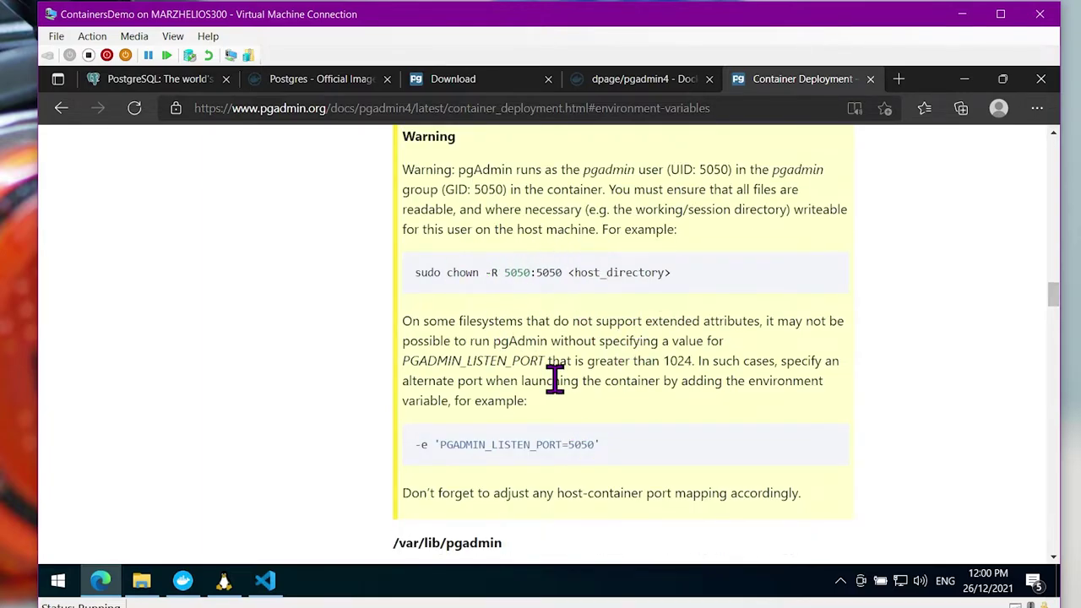
pyautogui.scroll(-4, 583, 397)
pyautogui.scroll(3, 594, 212)
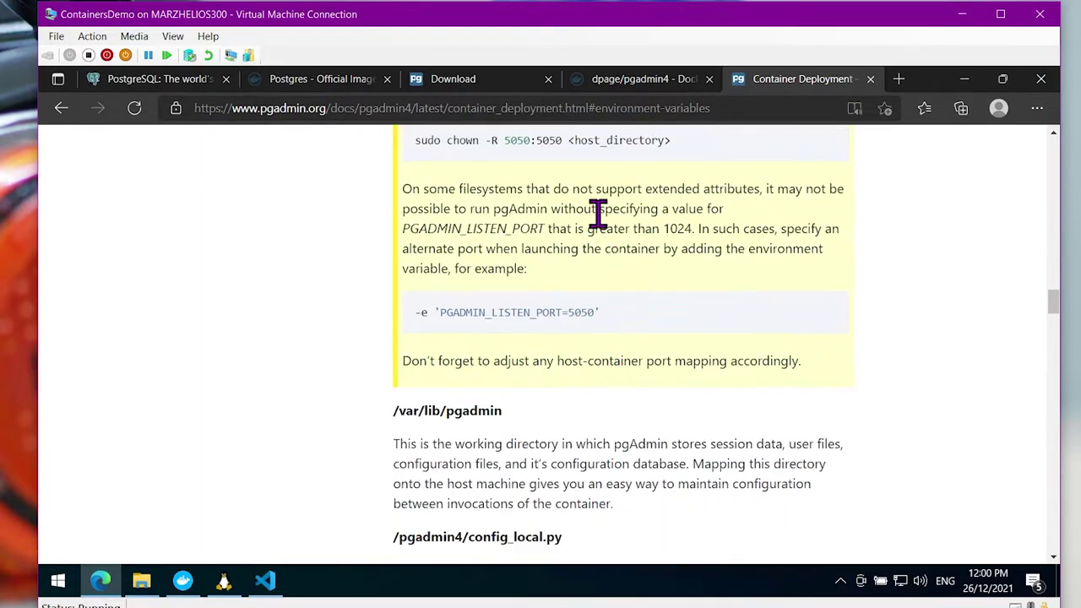
pyautogui.scroll(-6, 597, 317)
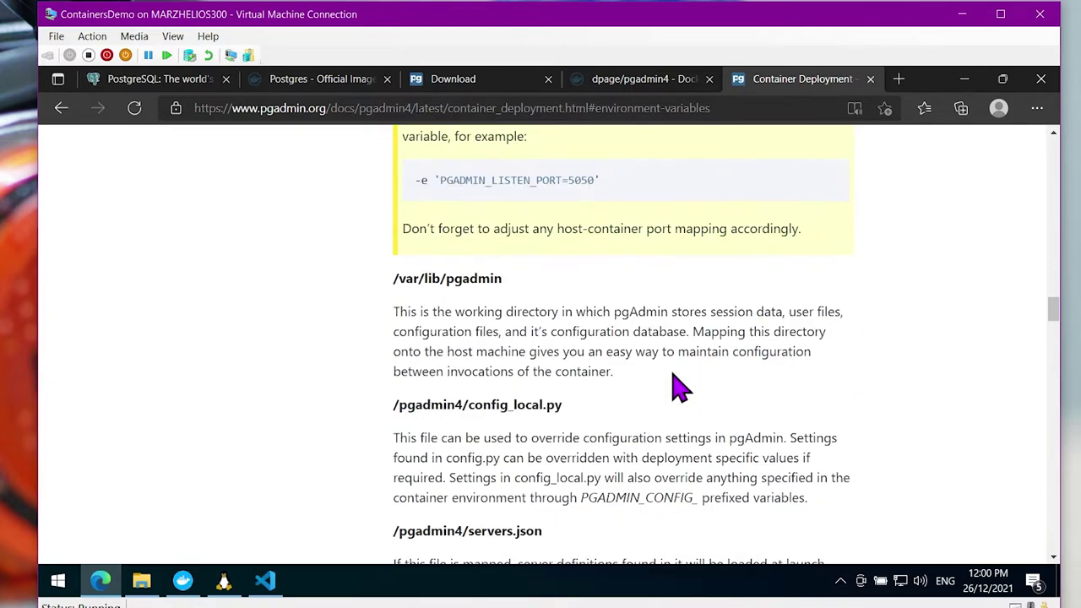
pyautogui.scroll(-2, 629, 397)
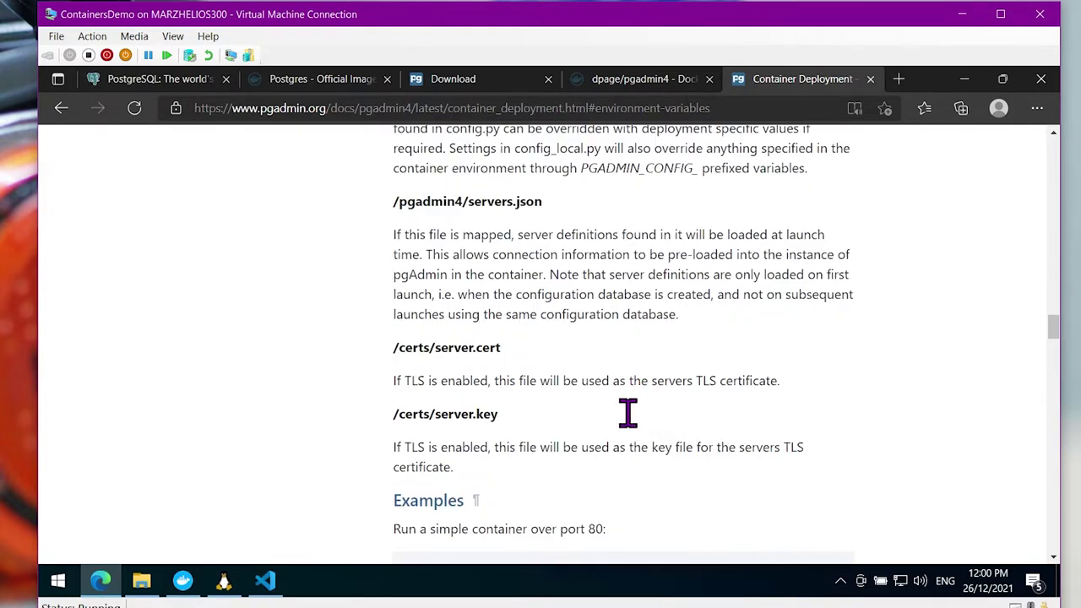
pyautogui.scroll(-2, 558, 435)
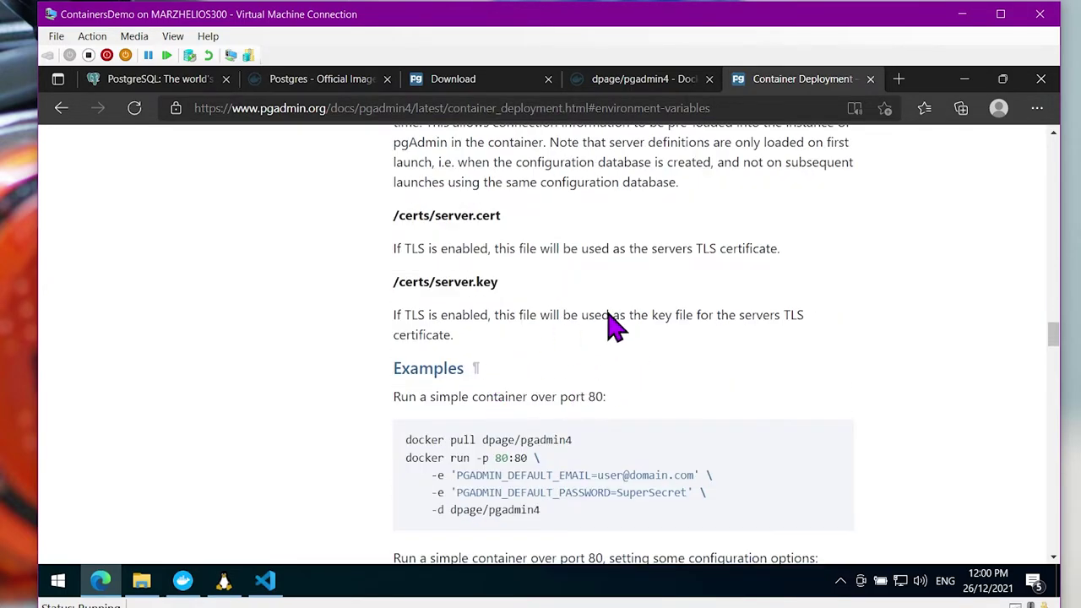
pyautogui.scroll(1, 609, 309)
pyautogui.scroll(-1, 595, 363)
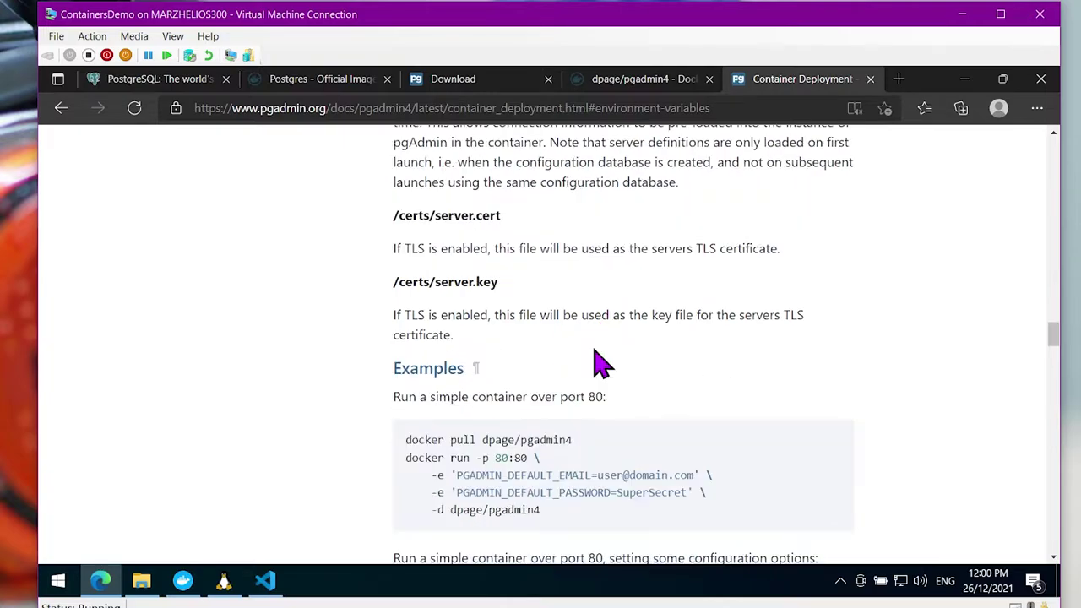
pyautogui.scroll(20, 602, 355)
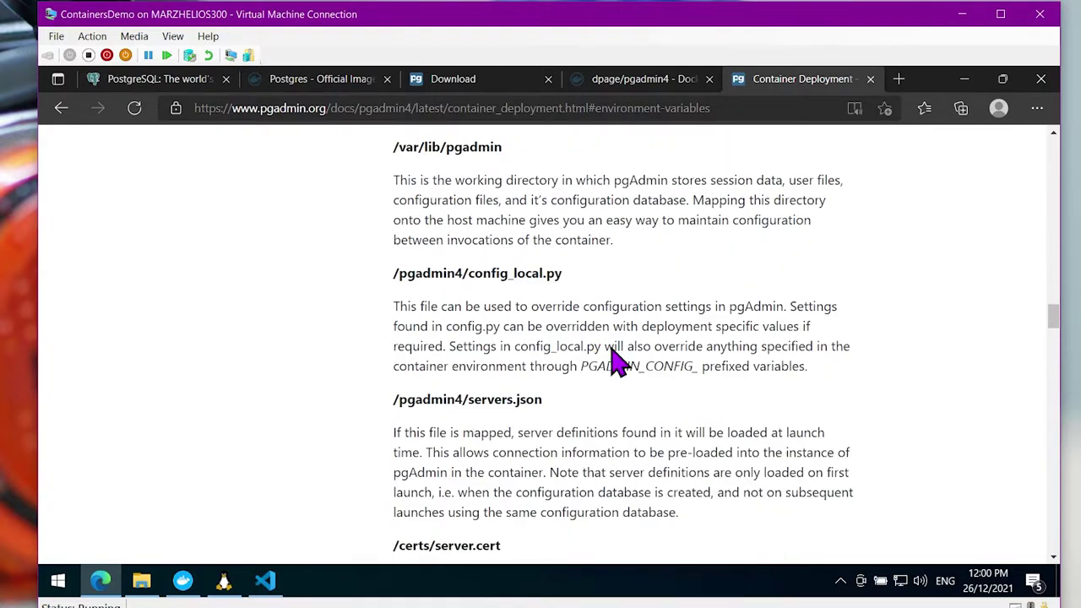
pyautogui.click(512, 84)
pyautogui.click(628, 81)
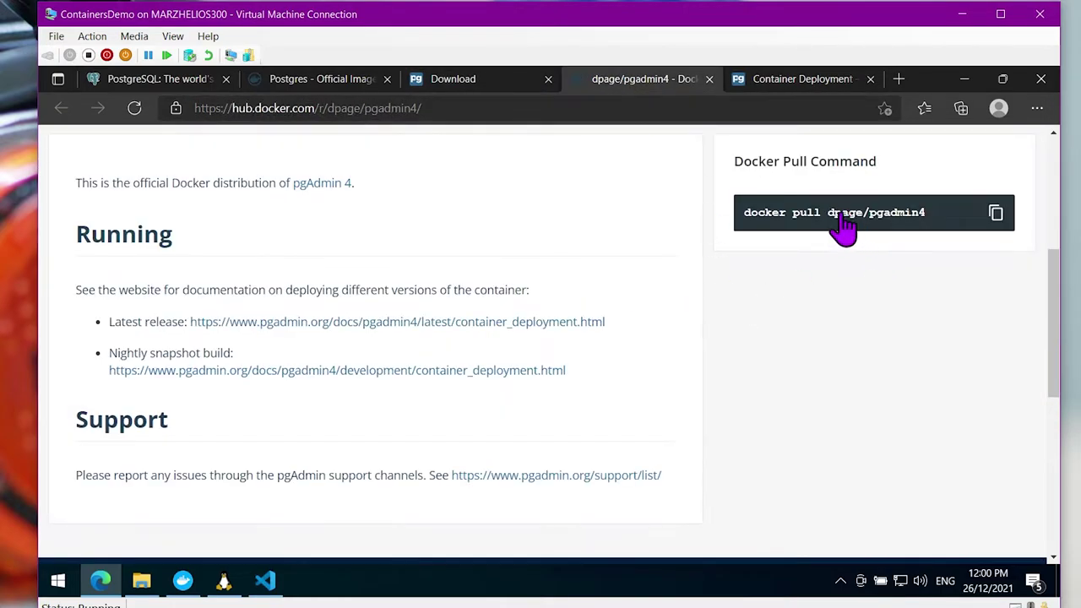
pyautogui.click(789, 84)
pyautogui.scroll(10, 681, 374)
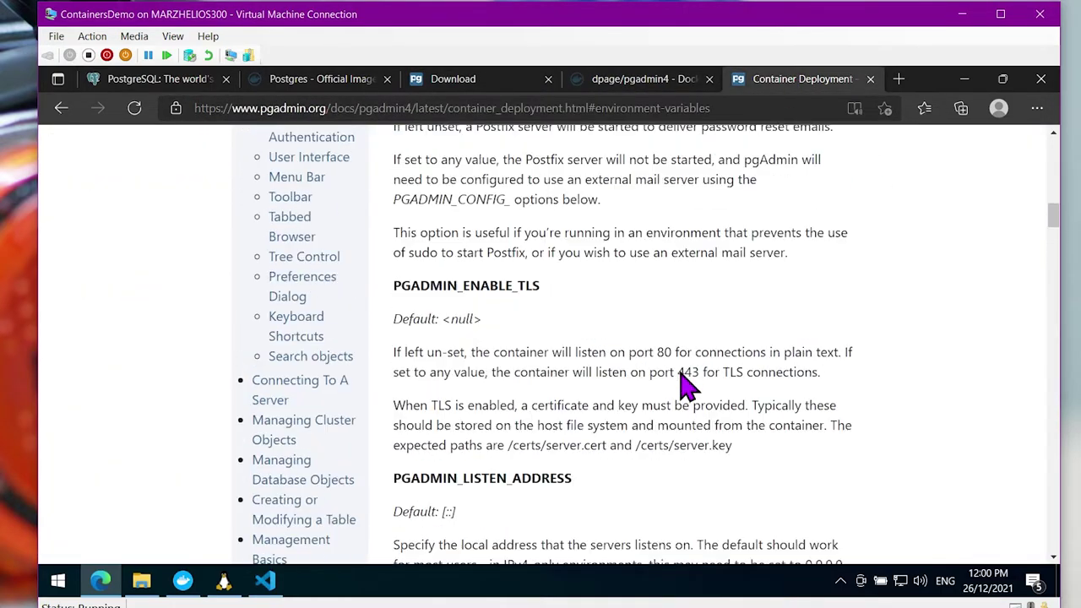
pyautogui.scroll(3, 686, 387)
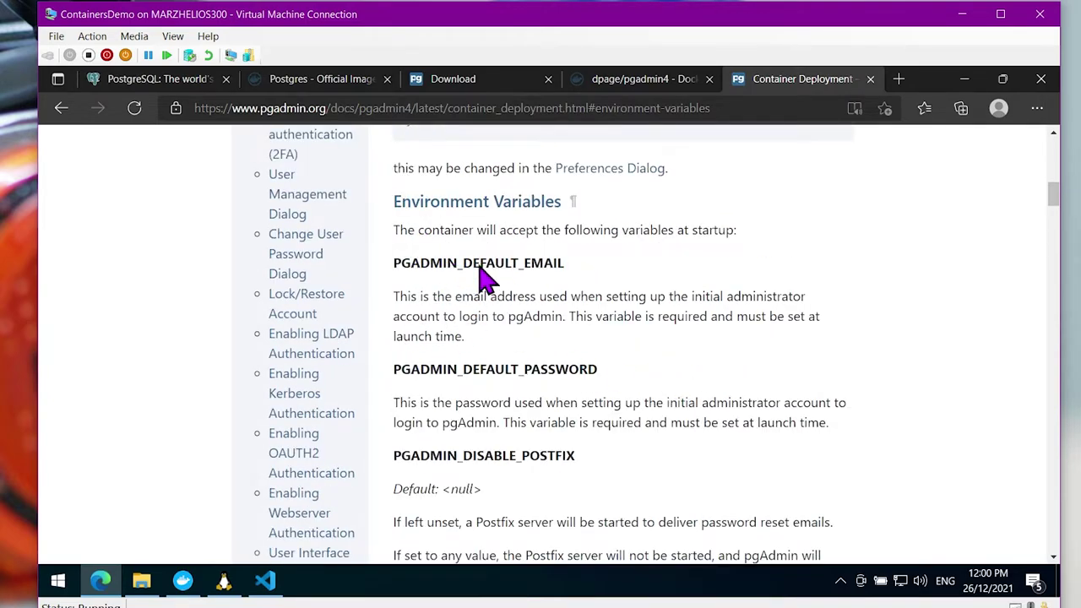
pyautogui.moveTo(482, 278); pyautogui.dragTo(569, 296)
pyautogui.moveTo(394, 369); pyautogui.dragTo(547, 376)
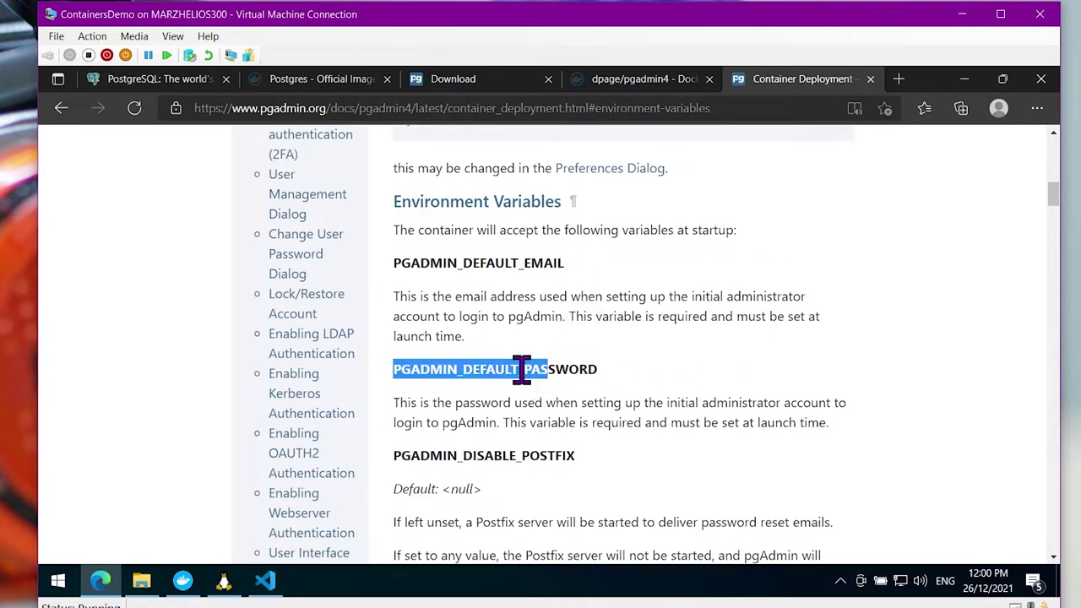
pyautogui.scroll(-15, 549, 362)
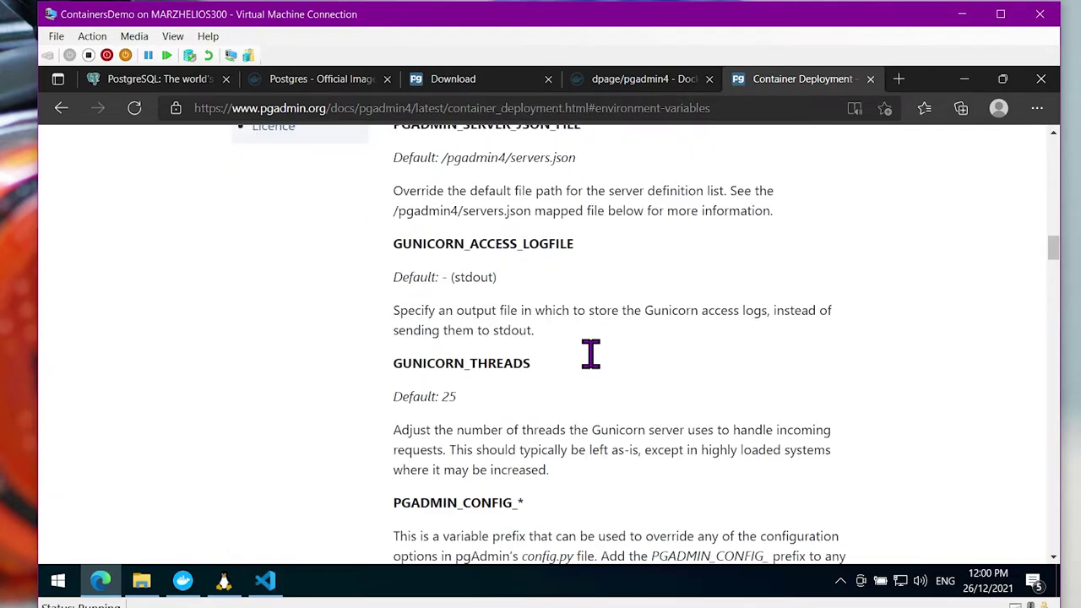
pyautogui.scroll(-7, 594, 359)
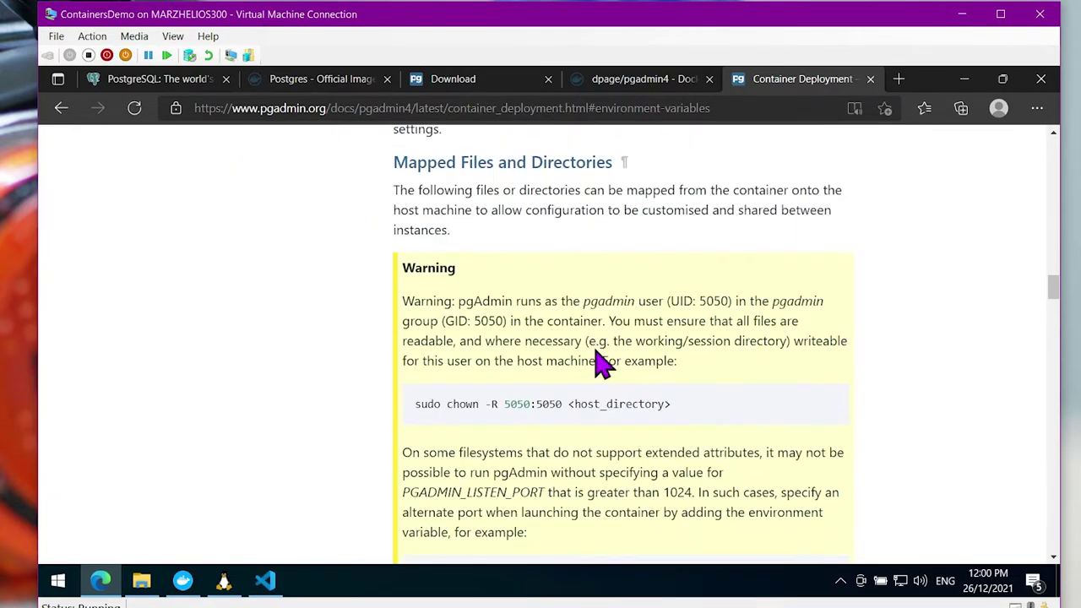
pyautogui.scroll(-2, 594, 363)
pyautogui.moveTo(394, 345); pyautogui.dragTo(496, 354)
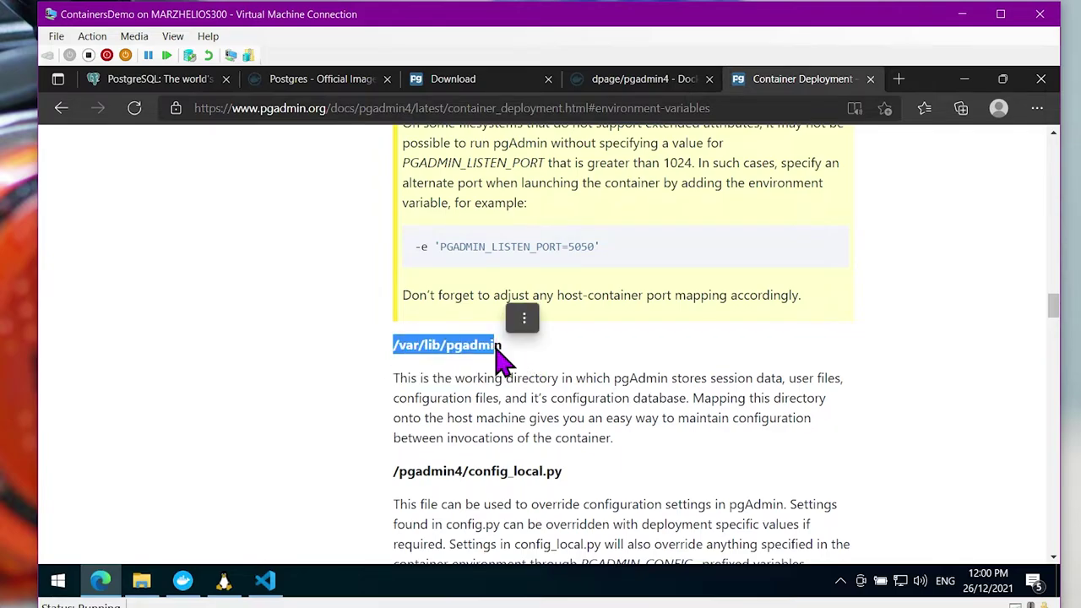
pyautogui.scroll(3, 504, 355)
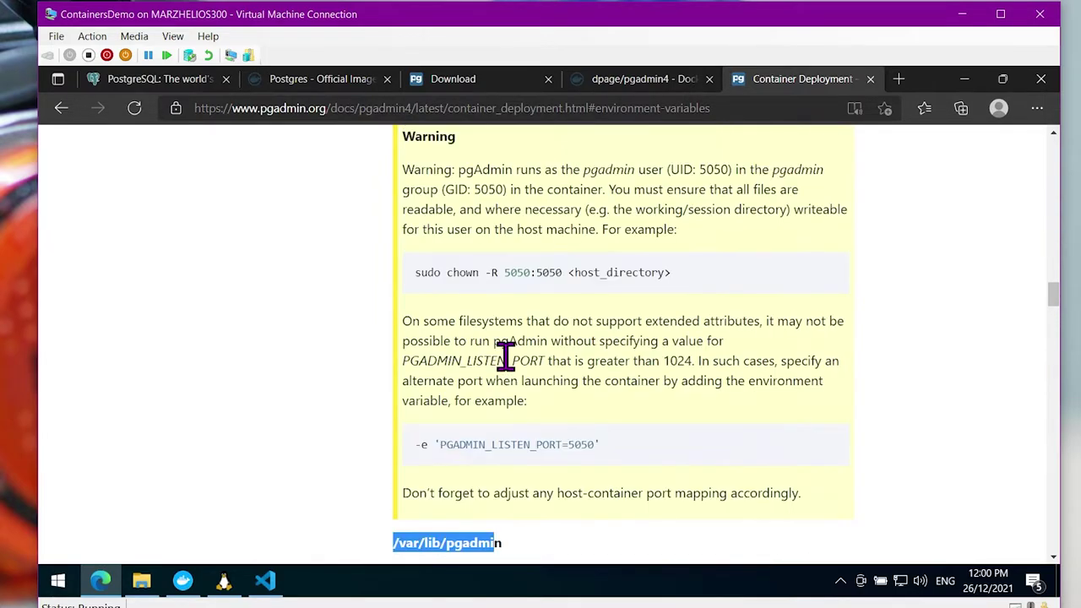
pyautogui.moveTo(420, 274); pyautogui.dragTo(701, 275)
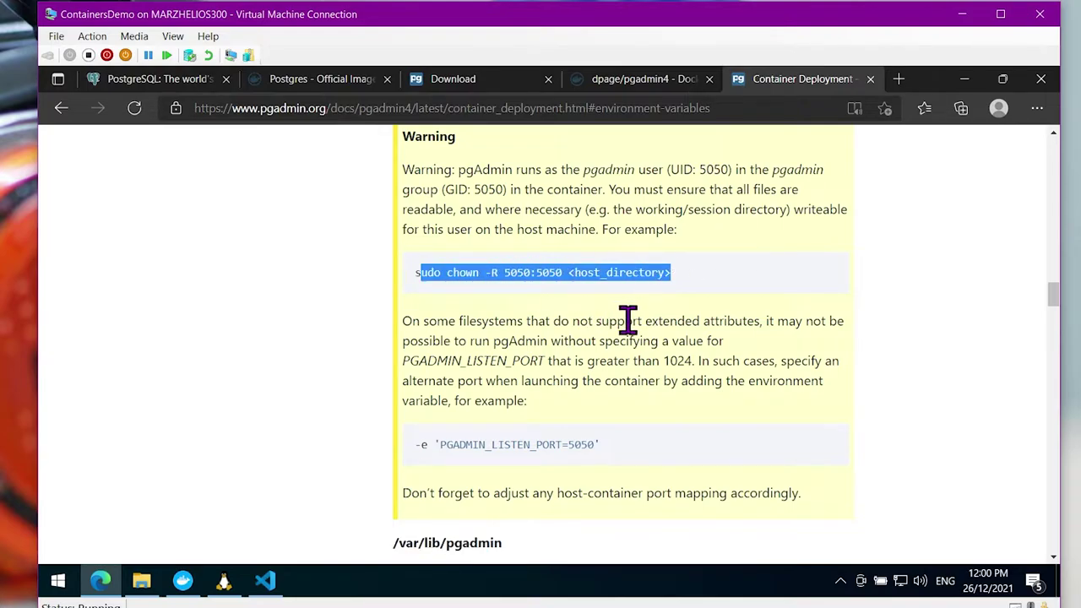
pyautogui.click(505, 380)
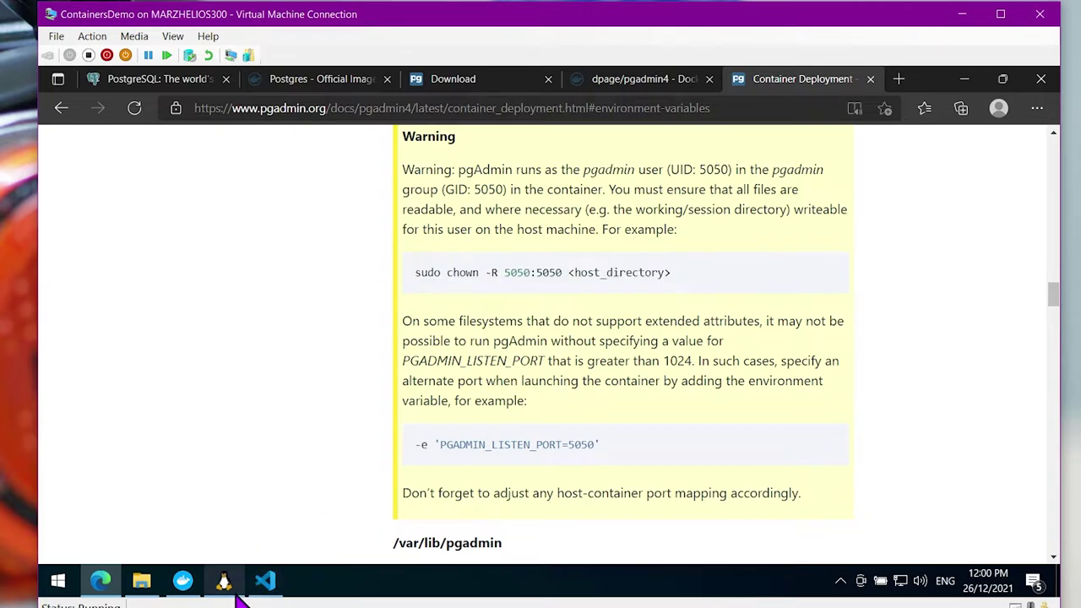
# In the WSL terminal, move up to stacks, clear the screen, and create and enter a pgadmin folder
pyautogui.click(226, 583)
pyautogui.write('cd ..')
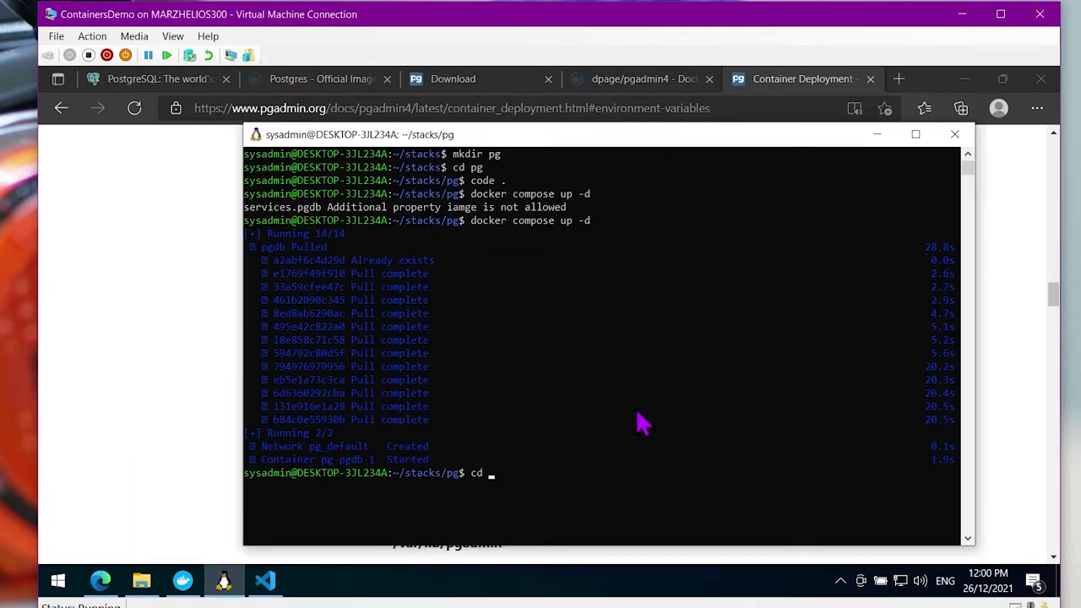
pyautogui.press('Return')
pyautogui.write('clear')
pyautogui.press('Return')
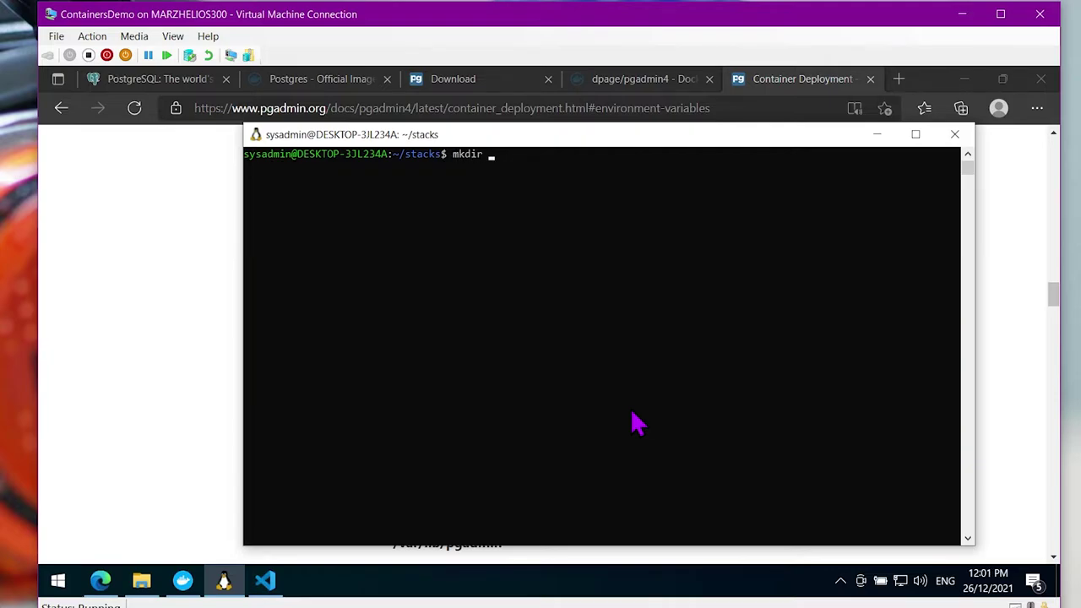
pyautogui.write('mkdir pgadmin')
pyautogui.press('Return')
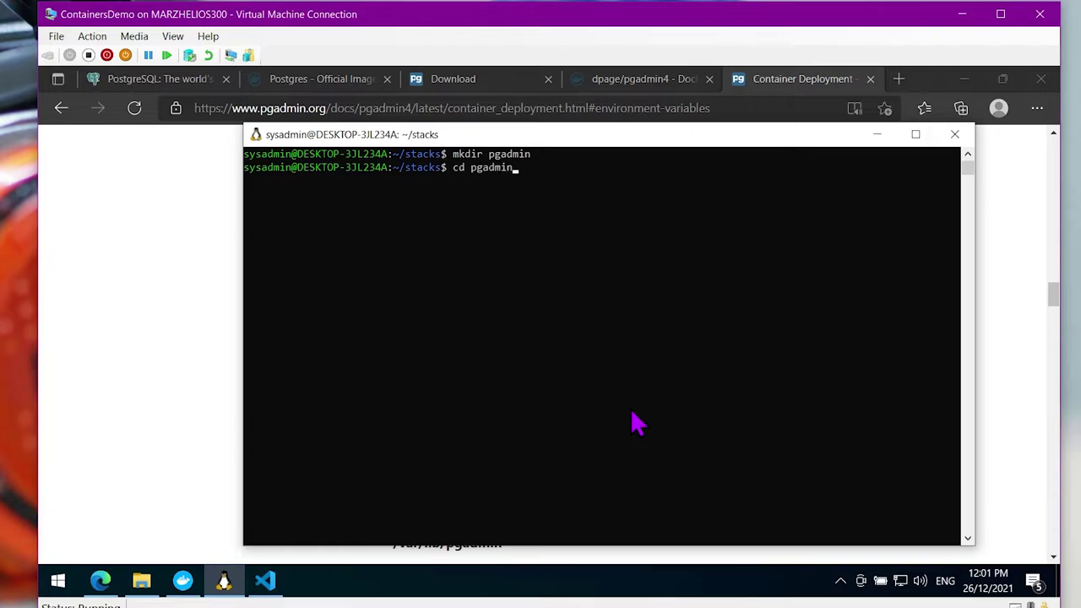
pyautogui.write('cd pgadmin')
pyautogui.press('Return')
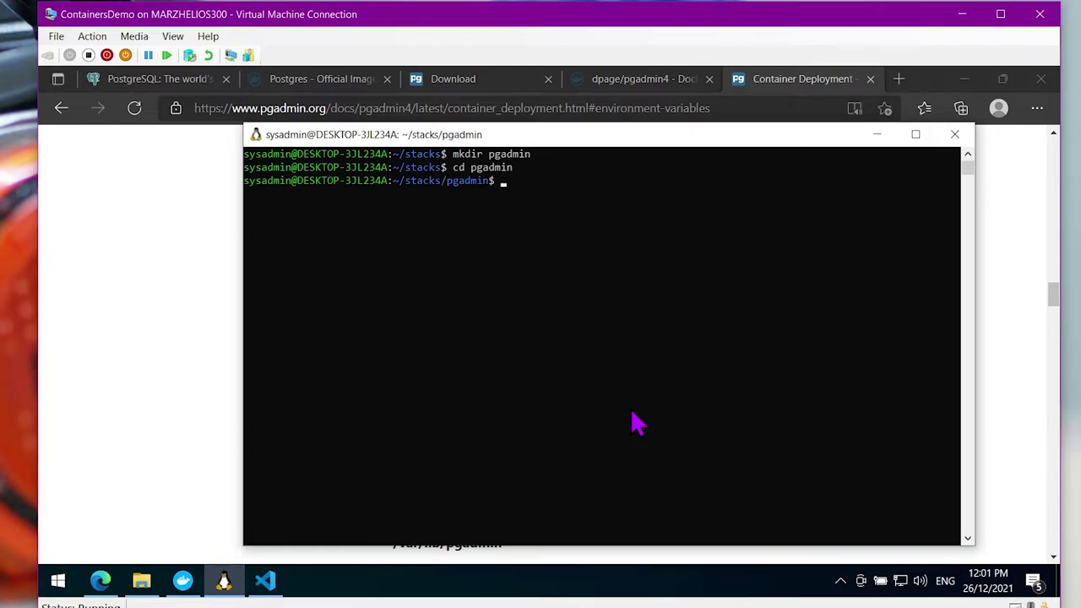
# Create a pgadmin data subfolder inside stacks/pgadmin
pyautogui.click(238, 426)
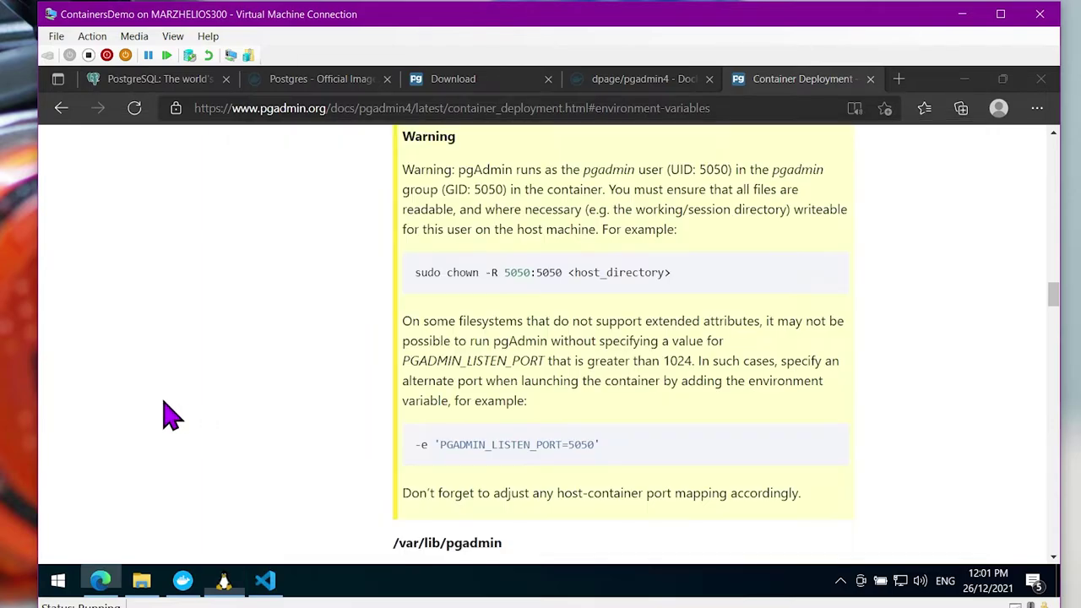
pyautogui.scroll(-3, 582, 279)
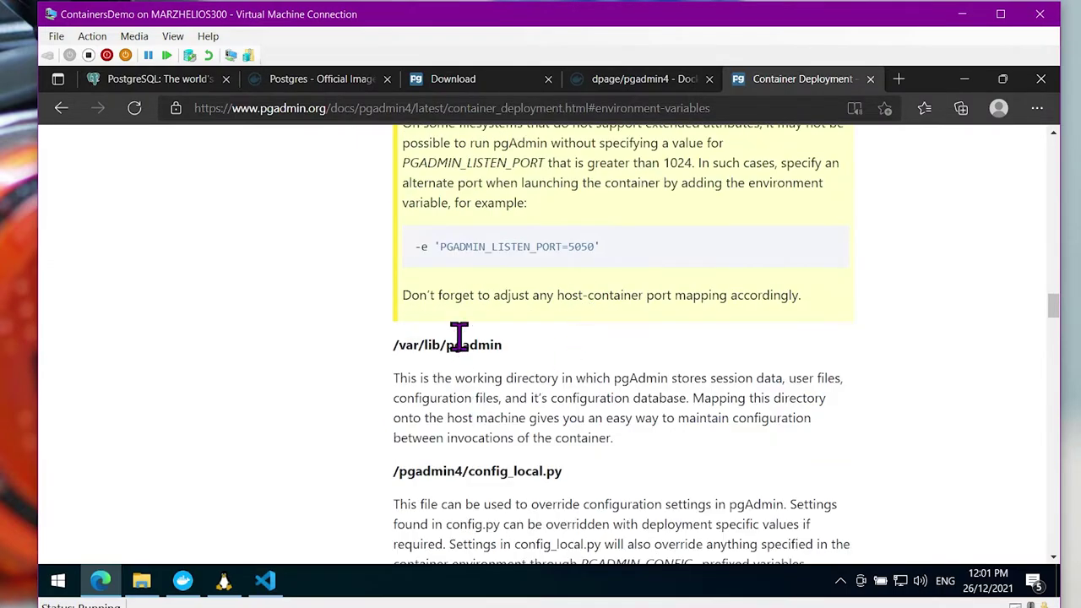
pyautogui.hotkey('alt', 'Tab')
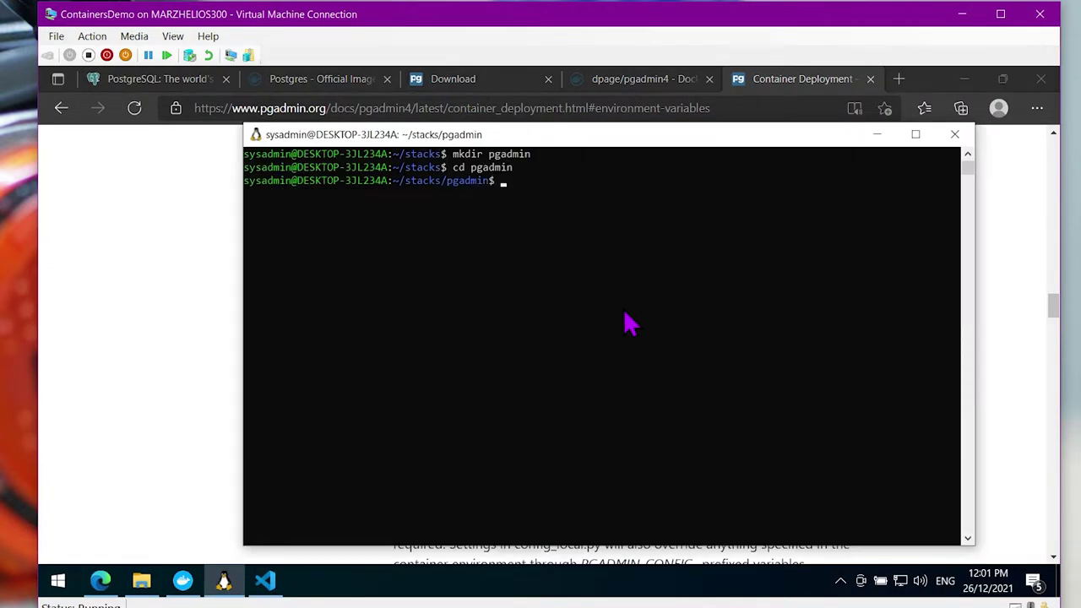
pyautogui.write('mkdir pgadmin')
pyautogui.press('Return')
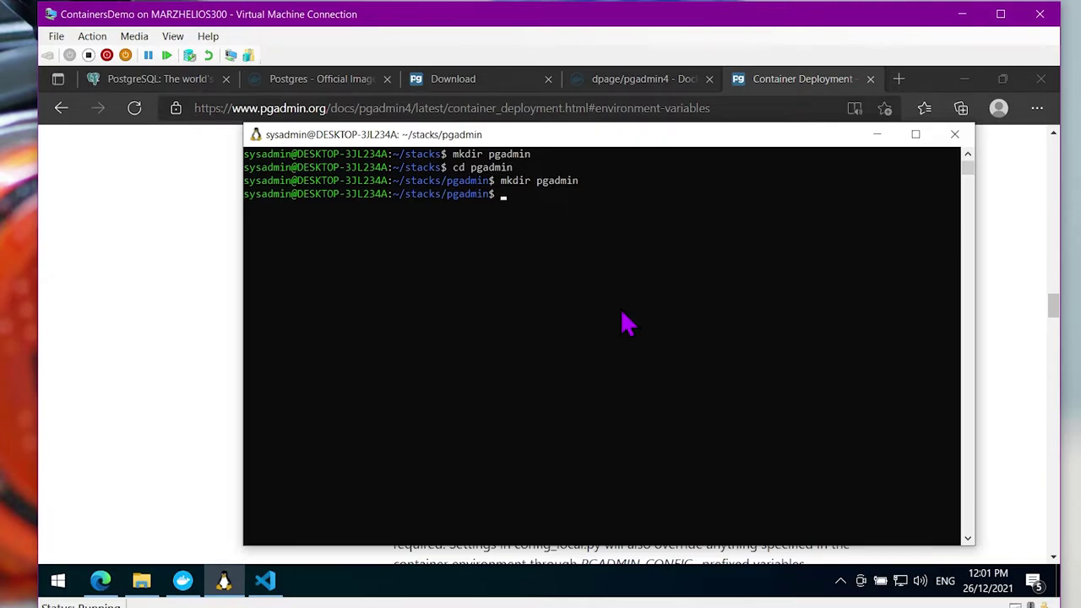
# Copy 'sudo chown -R 5050:5050' from the docs and run it on pgadmin, entering the sudo password
pyautogui.hotkey('alt', 'Tab')
pyautogui.scroll(2, 526, 273)
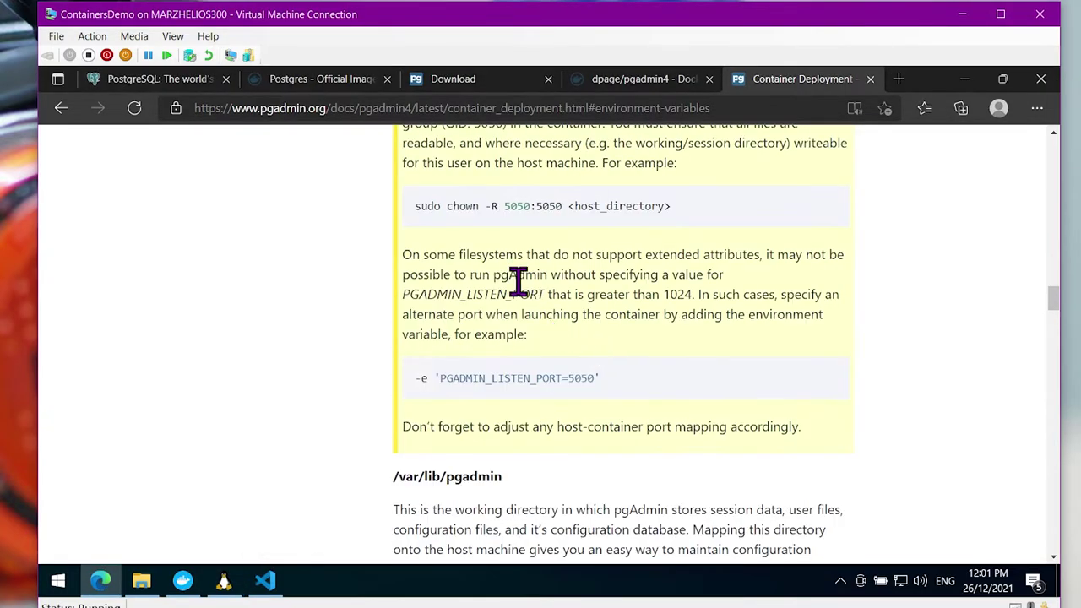
pyautogui.moveTo(415, 206); pyautogui.dragTo(574, 210)
pyautogui.hotkey('ctrl', 'c')
pyautogui.scroll(-8, 615, 266)
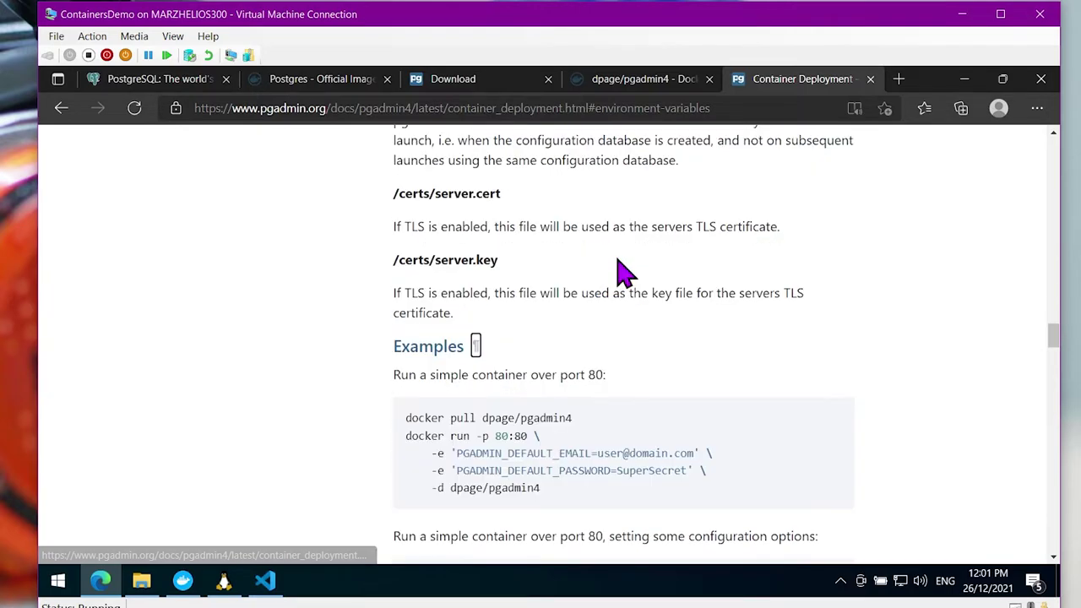
pyautogui.scroll(6, 620, 313)
pyautogui.scroll(1, 633, 343)
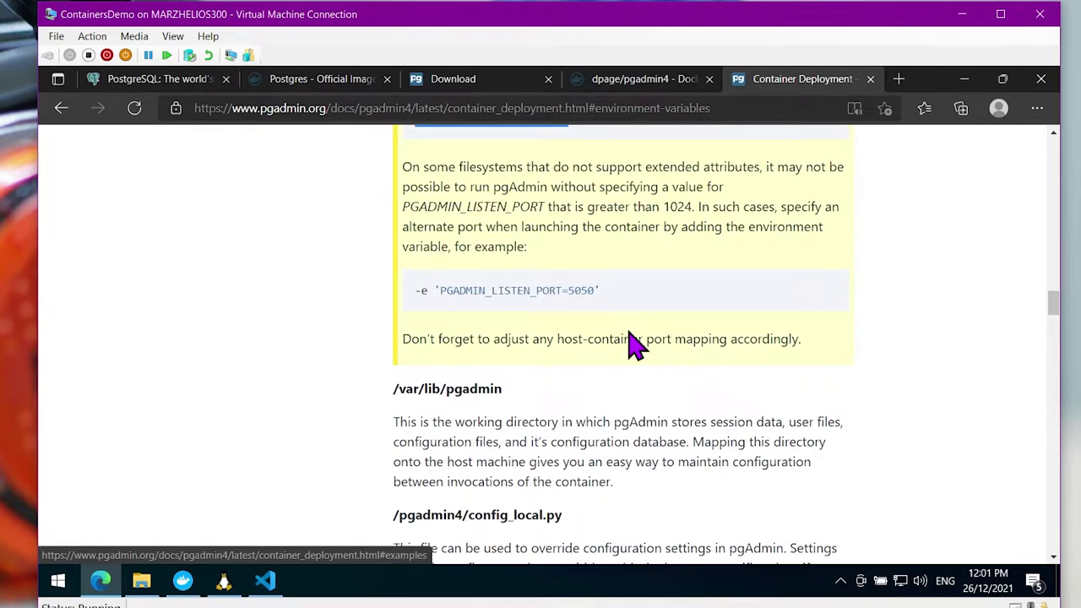
pyautogui.hotkey('alt', 'Tab')
pyautogui.rightClick(625, 336)
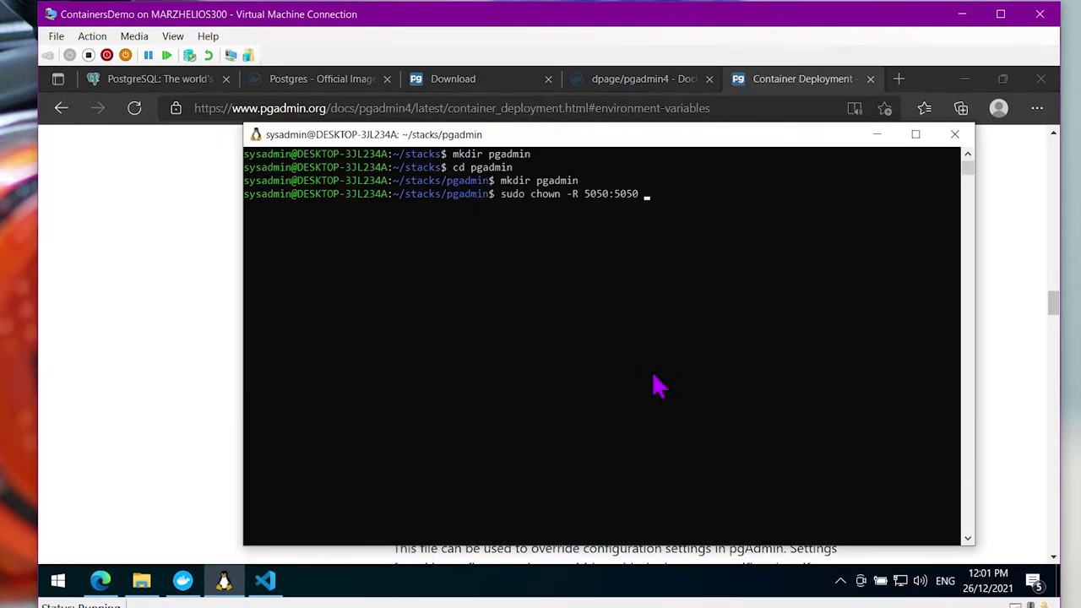
pyautogui.write('pgadmin')
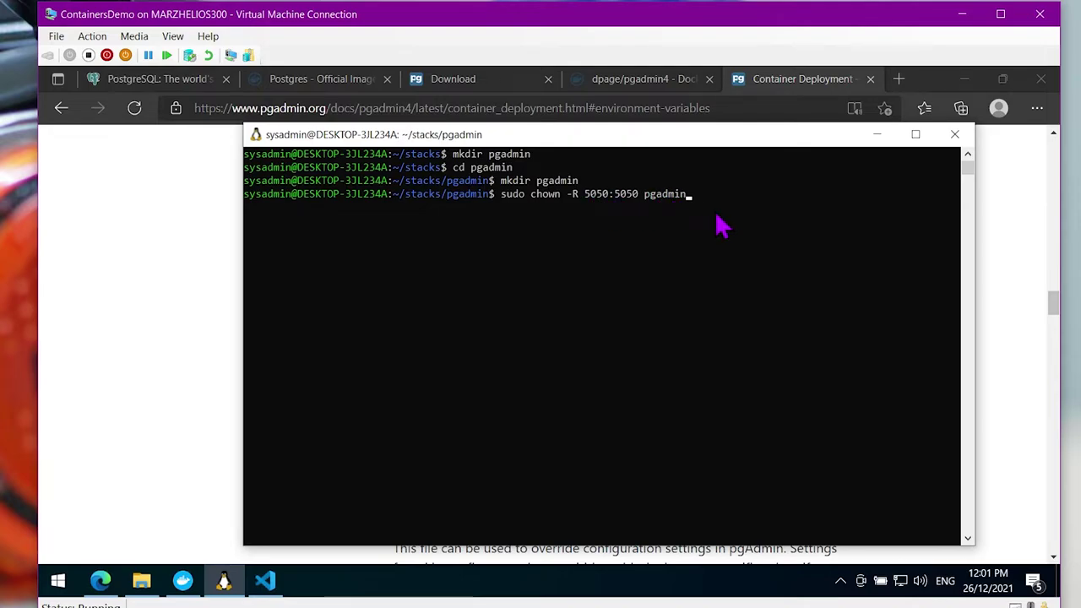
pyautogui.press('Return')
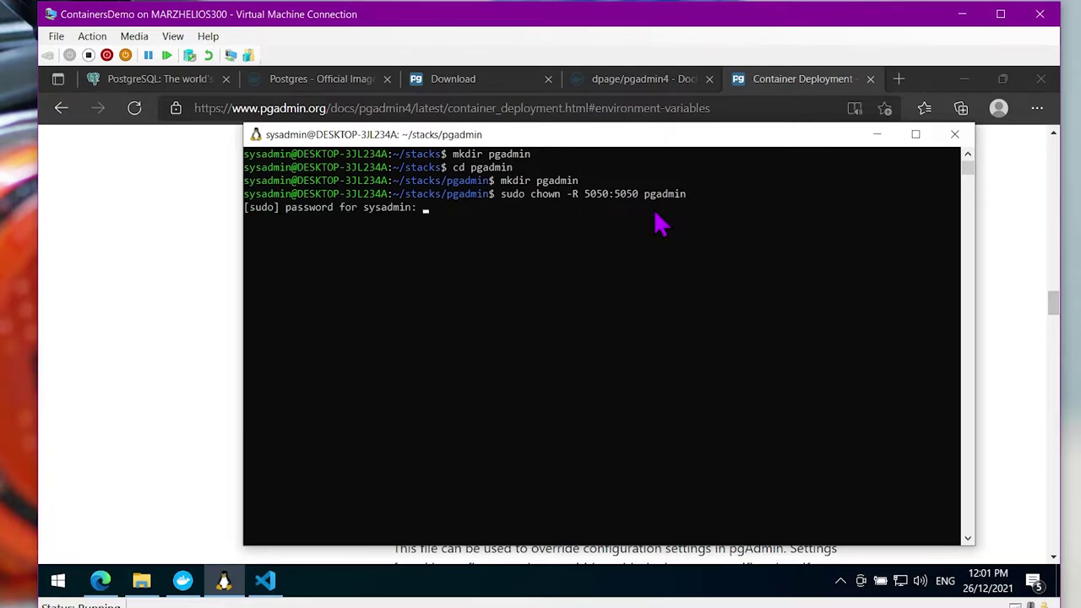
pyautogui.press('Return')
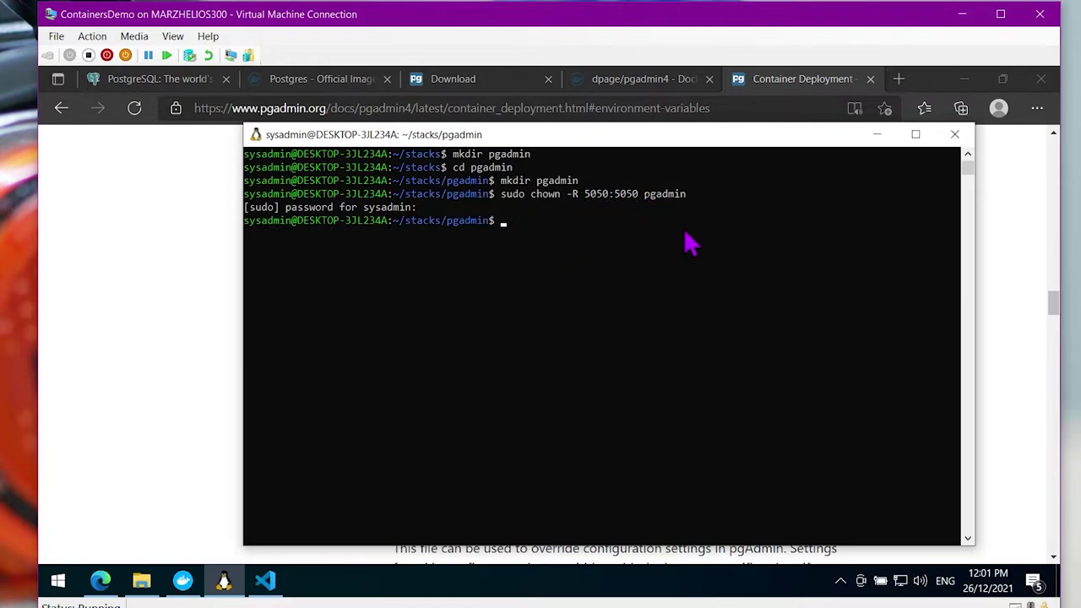
# List the folder contents and open stacks/pgadmin in Visual Studio Code with 'code .'
pyautogui.write('ls')
pyautogui.press('Return')
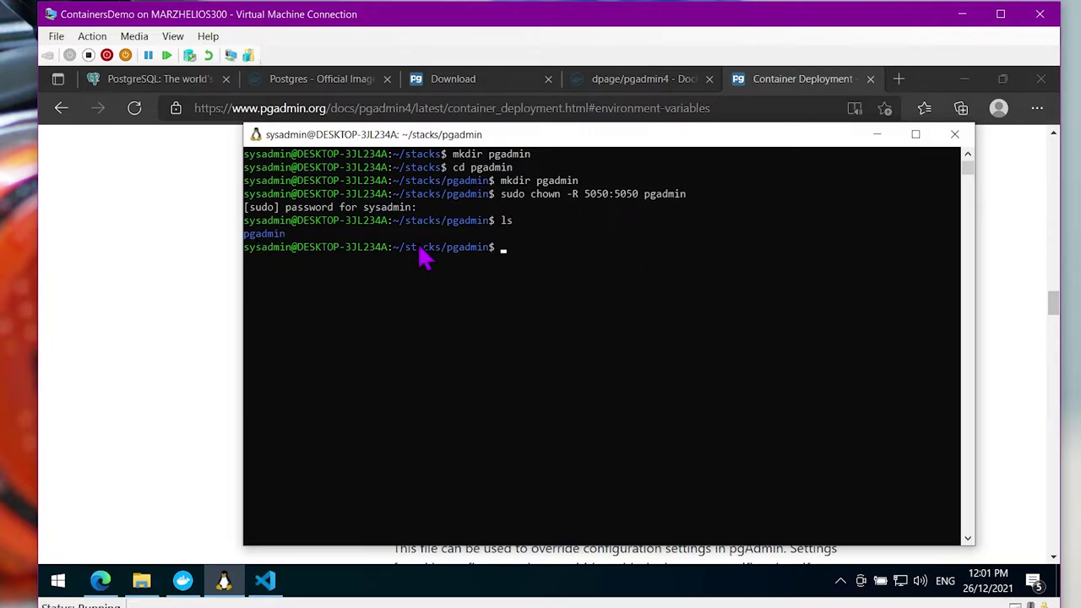
pyautogui.write('code .')
pyautogui.press('Return')
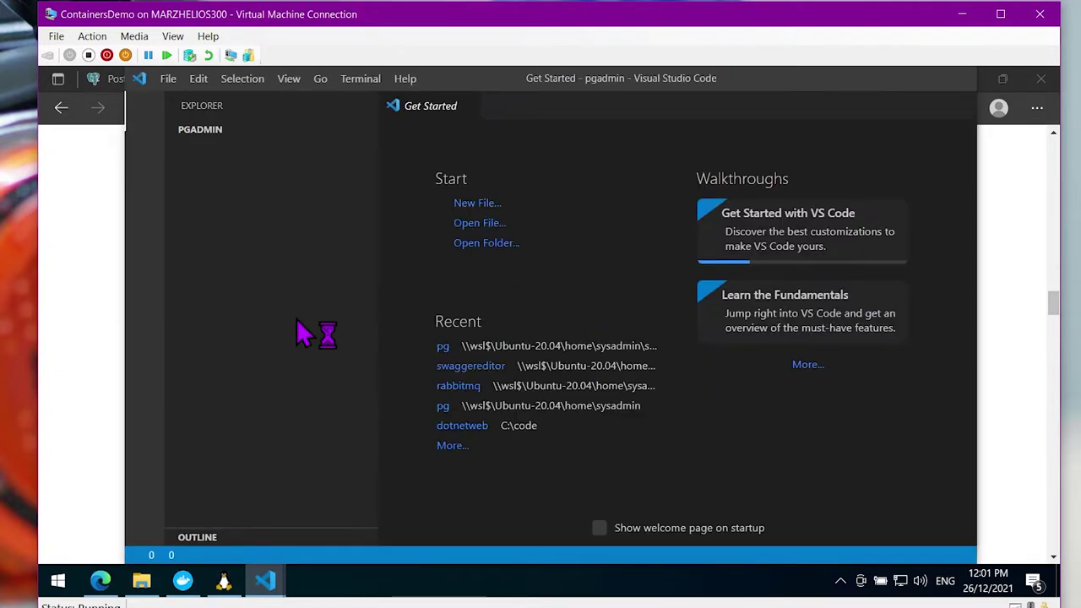
# Create a new file named docker-compose.yaml in the workspace
pyautogui.rightClick(292, 321)
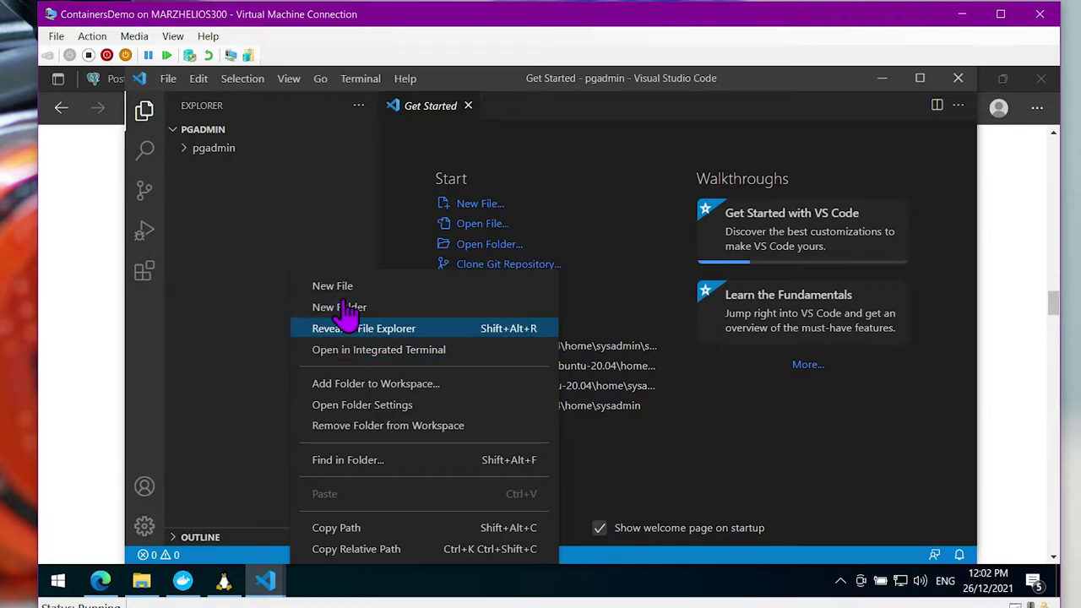
pyautogui.click(326, 307)
pyautogui.write('docker-compose.yaml')
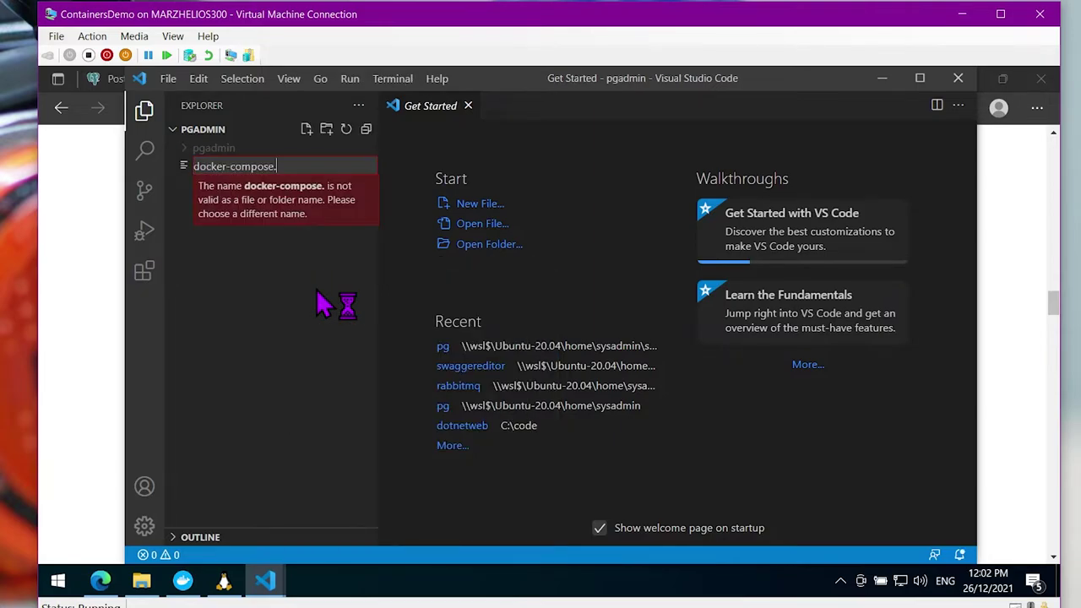
pyautogui.press('Return')
# Write version "3.8" and a pgadmin service using the dpage/pgadmin4 image
pyautogui.rightClick(629, 285)
pyautogui.click(532, 321)
pyautogui.write('version: "3.8')
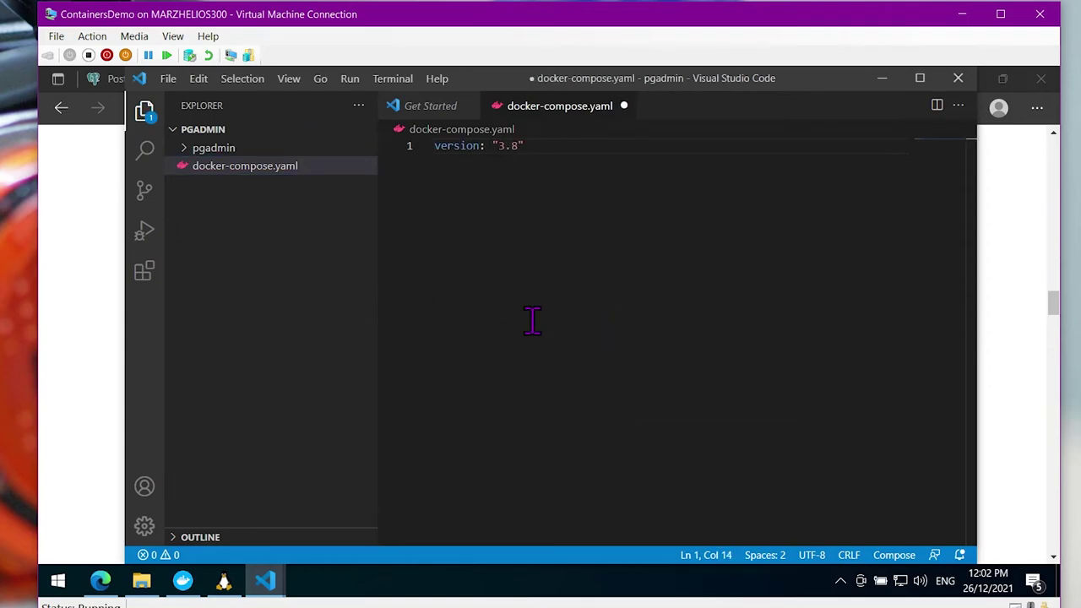
pyautogui.write('"')
pyautogui.press('Return')
pyautogui.press('Return')
pyautogui.write('services:')
pyautogui.press('Return')
pyautogui.write('pag')
pyautogui.press('BackSpace')
pyautogui.press('BackSpace')
pyautogui.write('gadmin:')
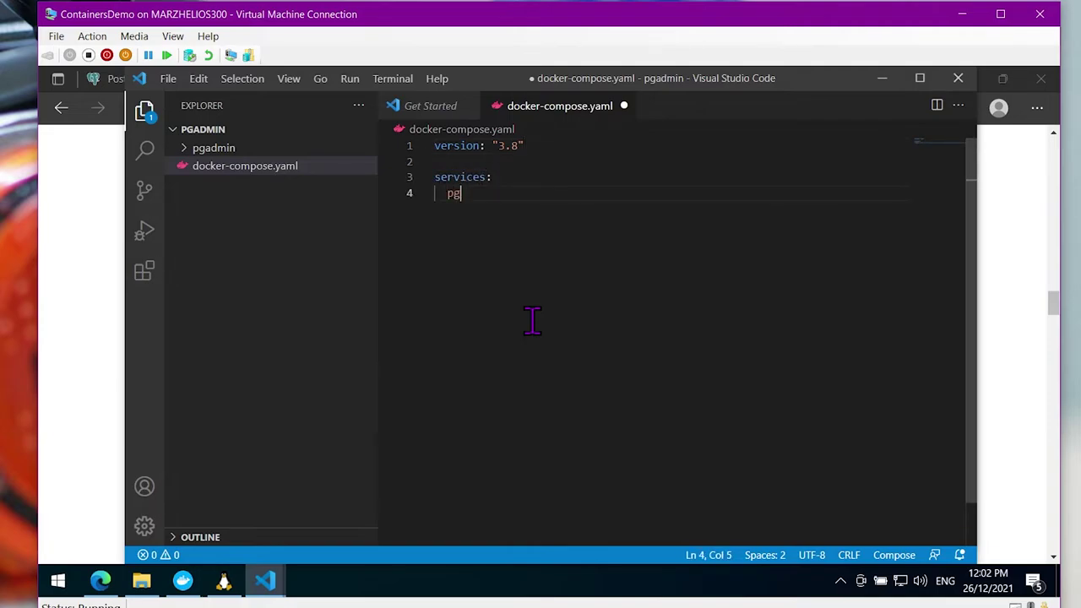
pyautogui.press('Return')
pyautogui.write('image:')
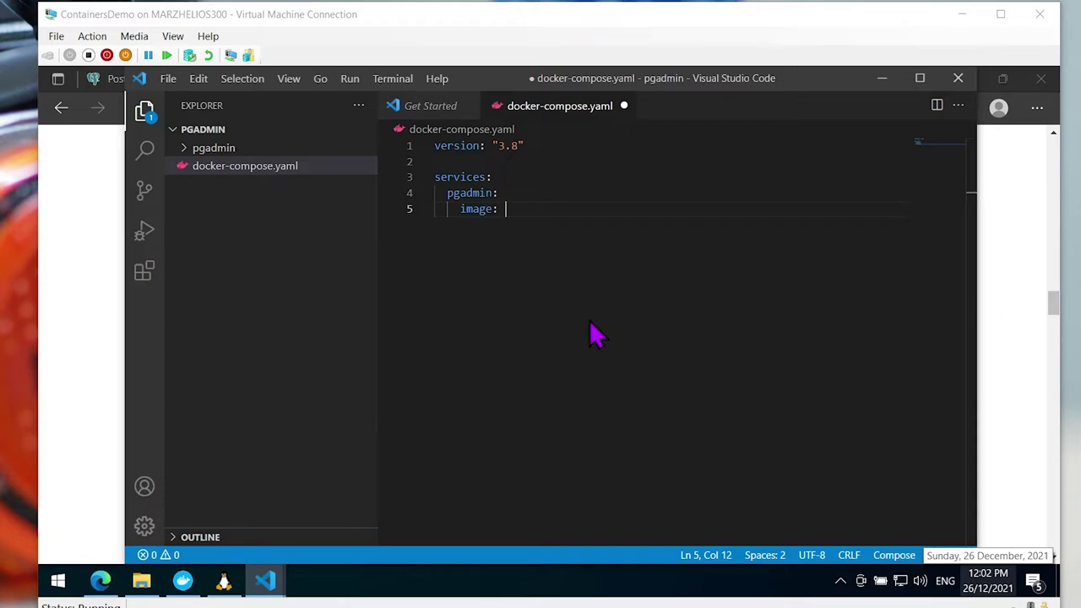
pyautogui.click(572, 246)
pyautogui.write('dpage')
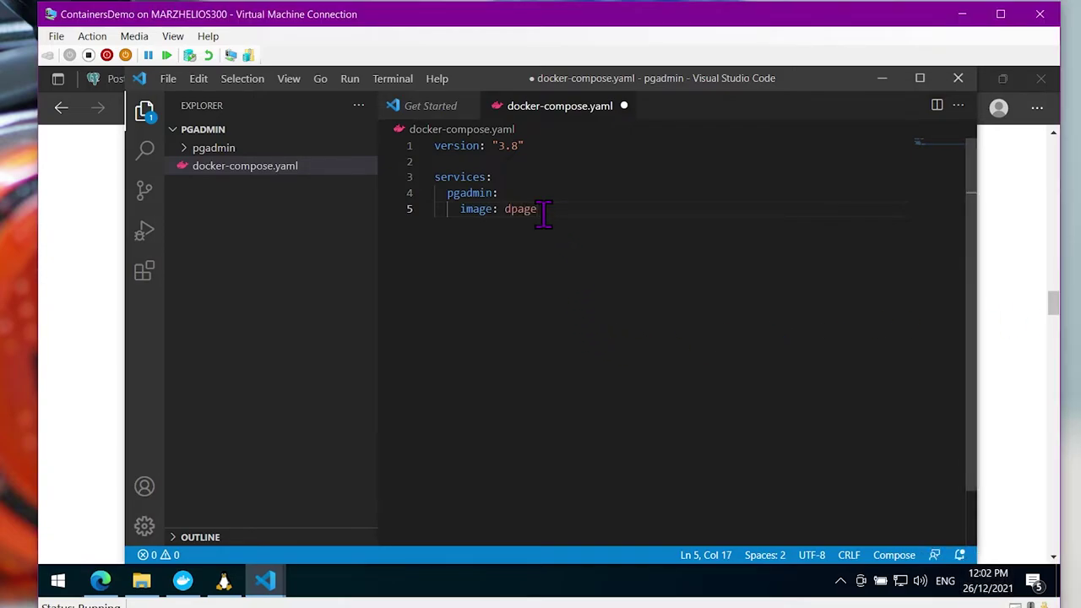
pyautogui.write('/pgadmin')
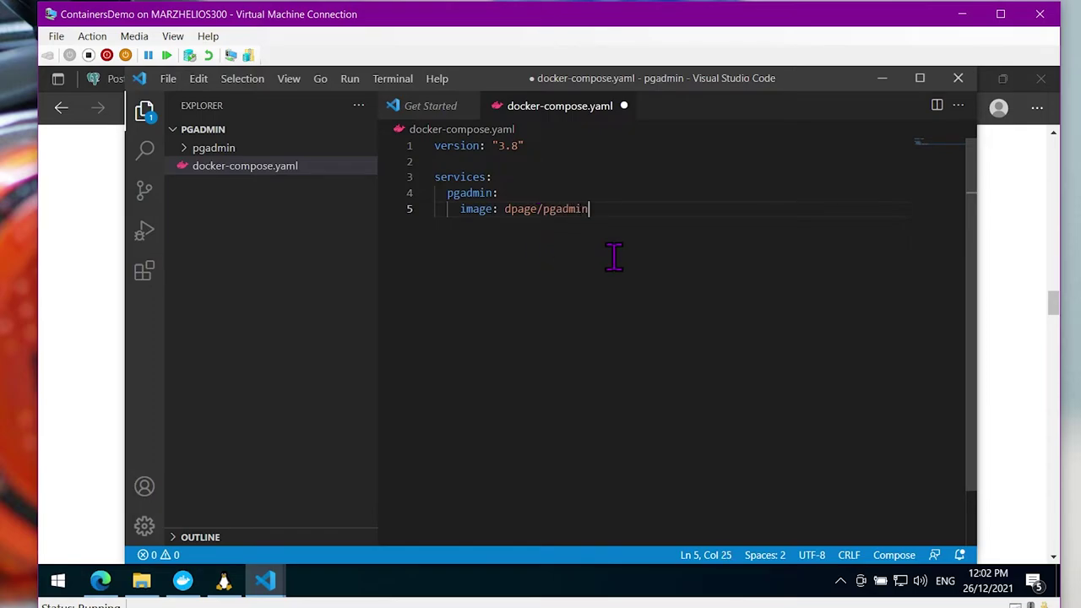
pyautogui.write('4')
# Add an environment block setting PGADMIN_DEFAULT_EMAIL to a sample address and start the password variable
pyautogui.press('Return')
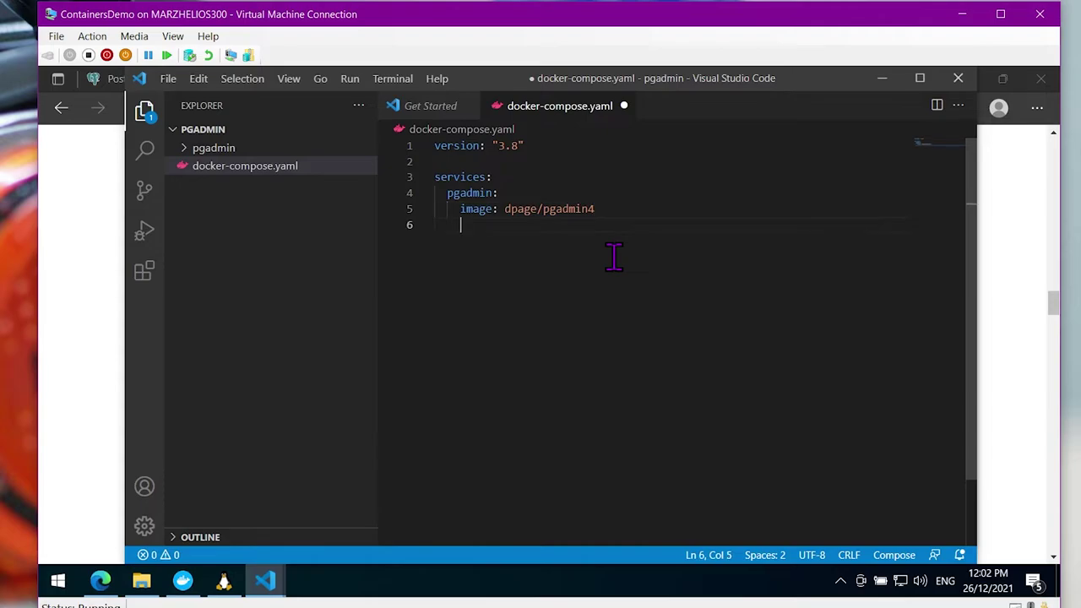
pyautogui.write('environment:')
pyautogui.press('Return')
pyautogui.press('Tab')
pyautogui.write('PG')
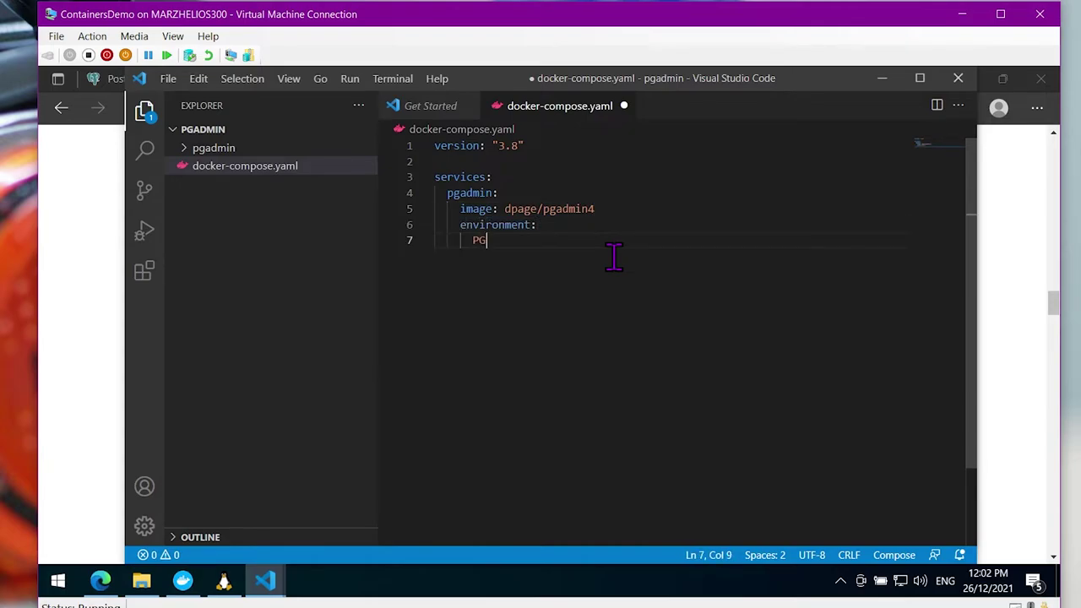
pyautogui.write('ADMIN_DEFAULT')
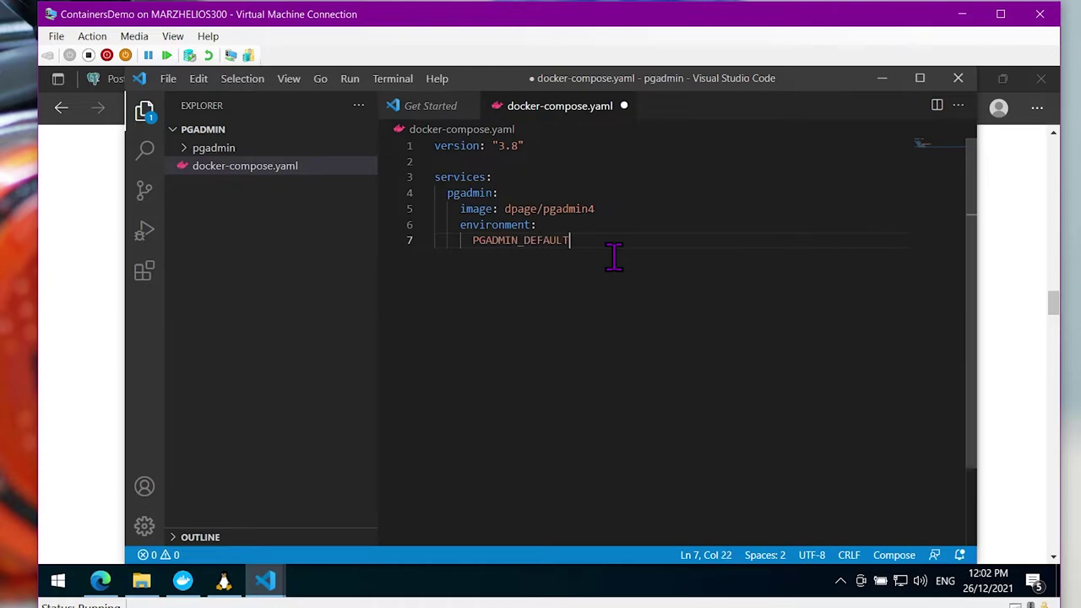
pyautogui.write('_EMAIL: user@use')
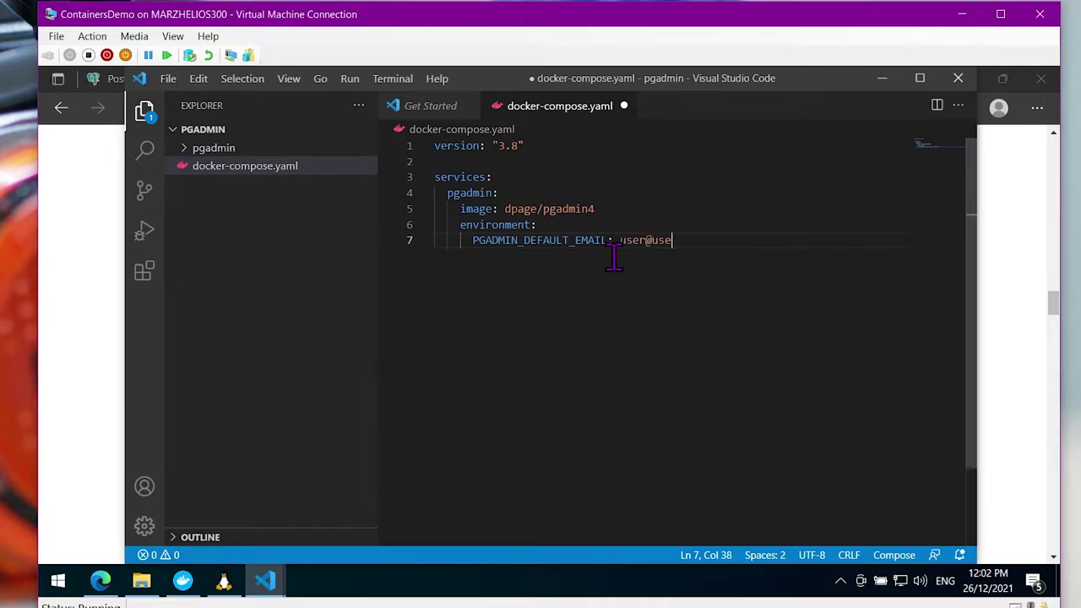
pyautogui.write('.com')
pyautogui.press('Left')
pyautogui.press('Left')
pyautogui.press('Left')
pyautogui.write('r')
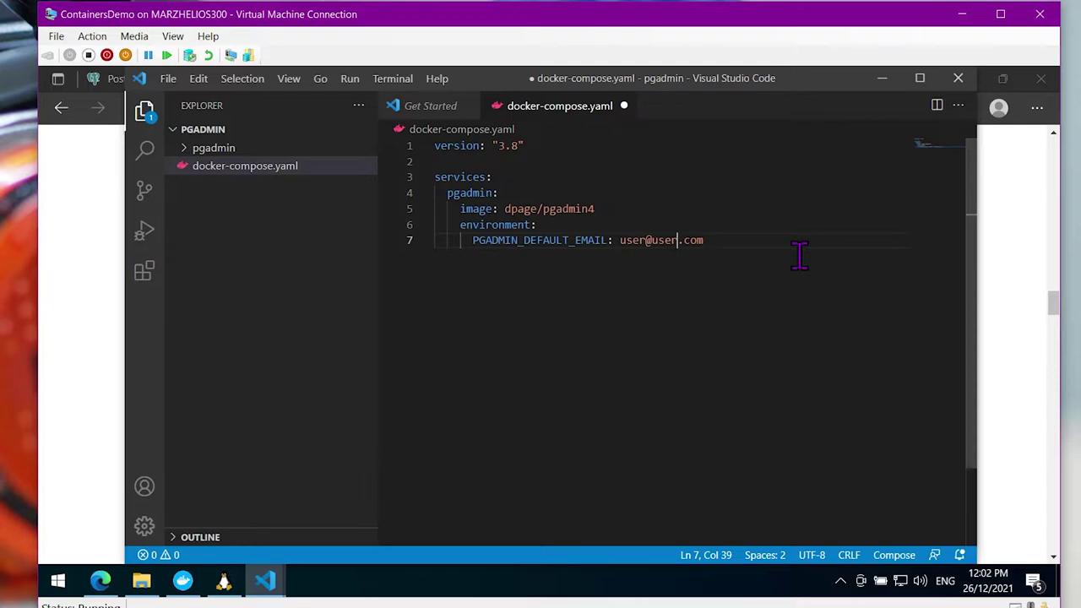
pyautogui.press('Return')
pyautogui.write('PGADMIN_DEFAULT')
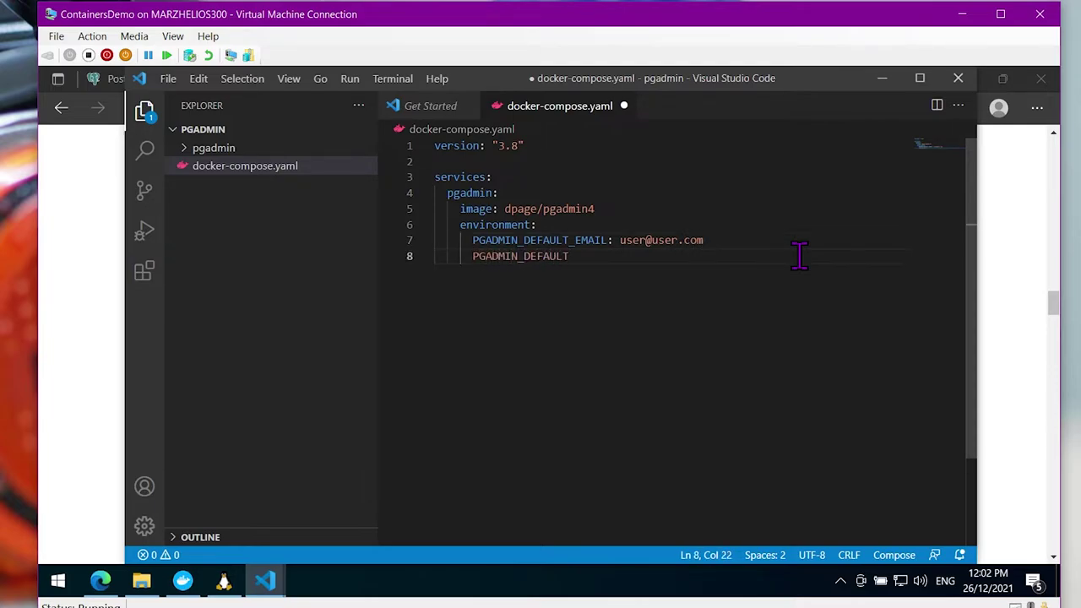
pyautogui.write('_PASSOWRD')
# Finish the PGADMIN_DEFAULT_PASSOWORD variable name and set its value to a sample password
pyautogui.press('BackSpace')
pyautogui.press('BackSpace')
pyautogui.press('BackSpace')
pyautogui.write('WORD:dfsdfs')
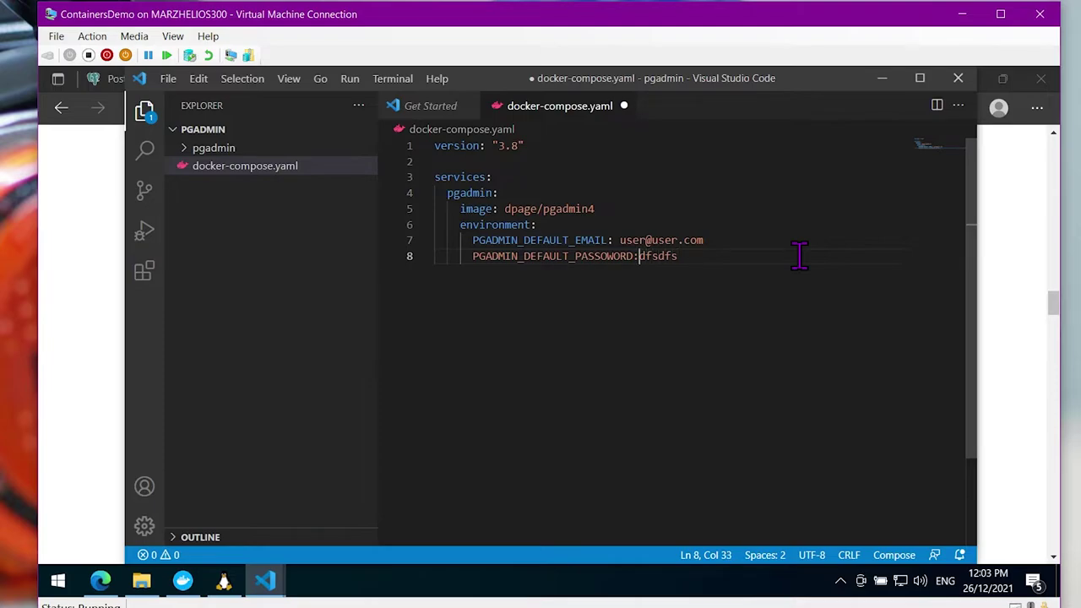
pyautogui.press('Left')
pyautogui.press('Left')
pyautogui.press('Right')
pyautogui.press('Right')
pyautogui.hotkey('shift', 'End')
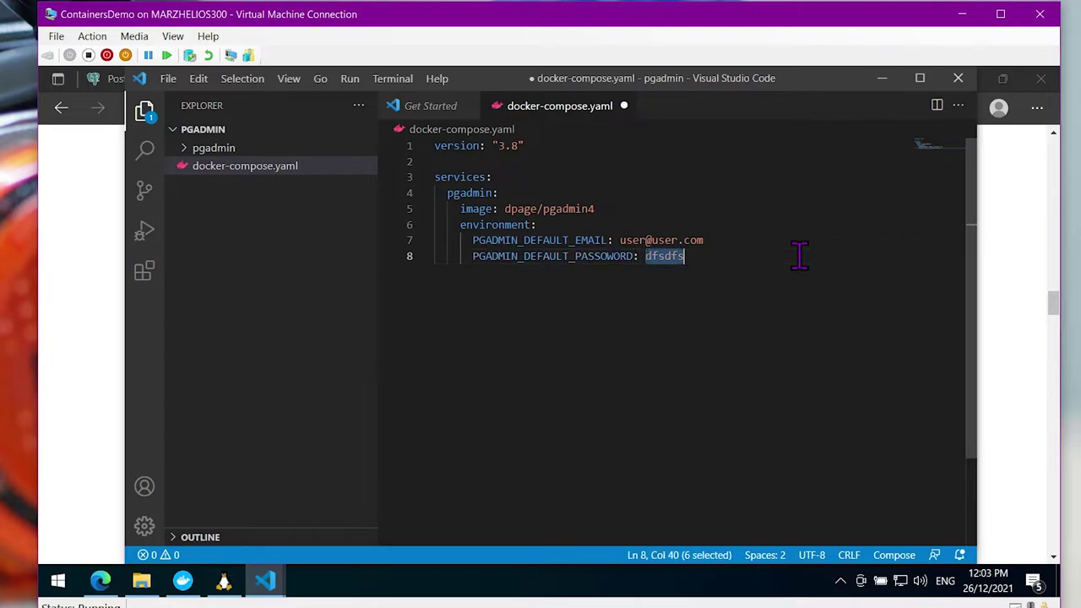
pyautogui.write('pass')
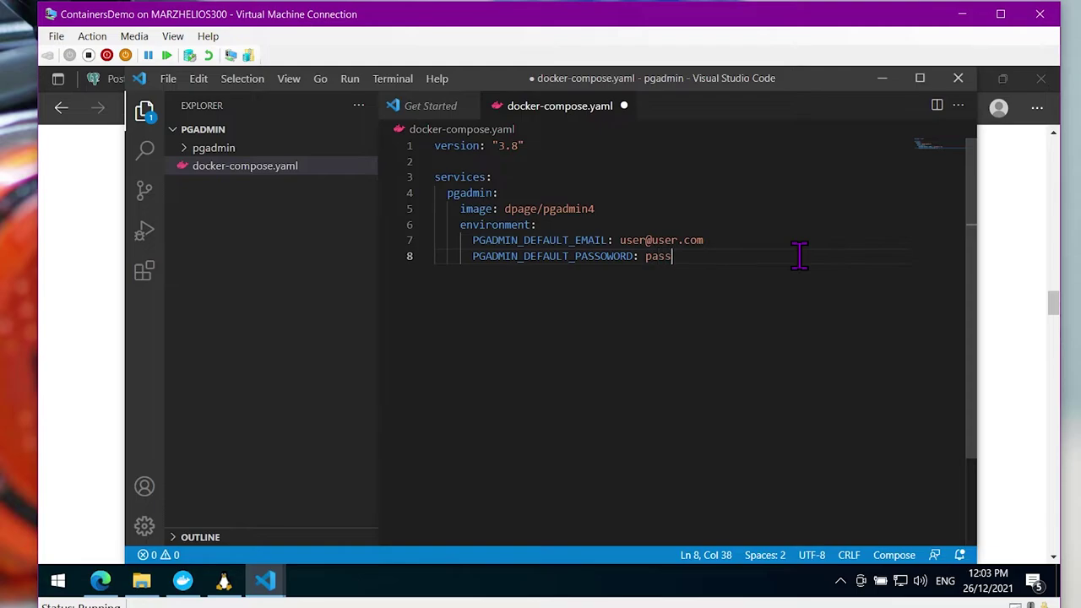
pyautogui.write('pass1234')
# Add a ports list mapping host port 9432 to container port 80
pyautogui.press('Return')
pyautogui.press('BackSpace')
pyautogui.write('ports:')
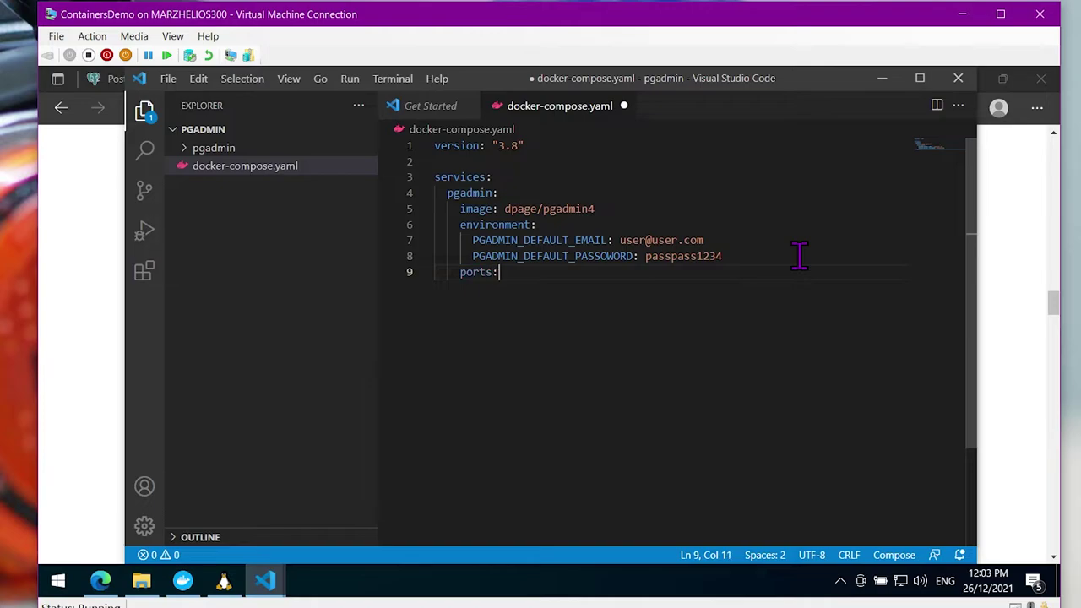
pyautogui.press('Return')
pyautogui.write('-')
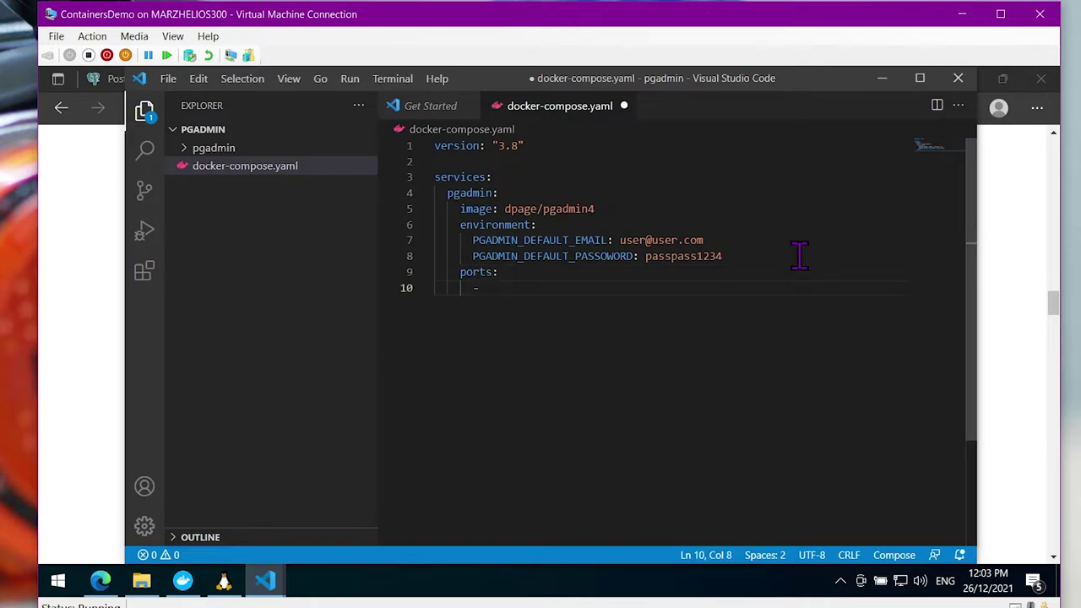
pyautogui.write(' 9432:80')
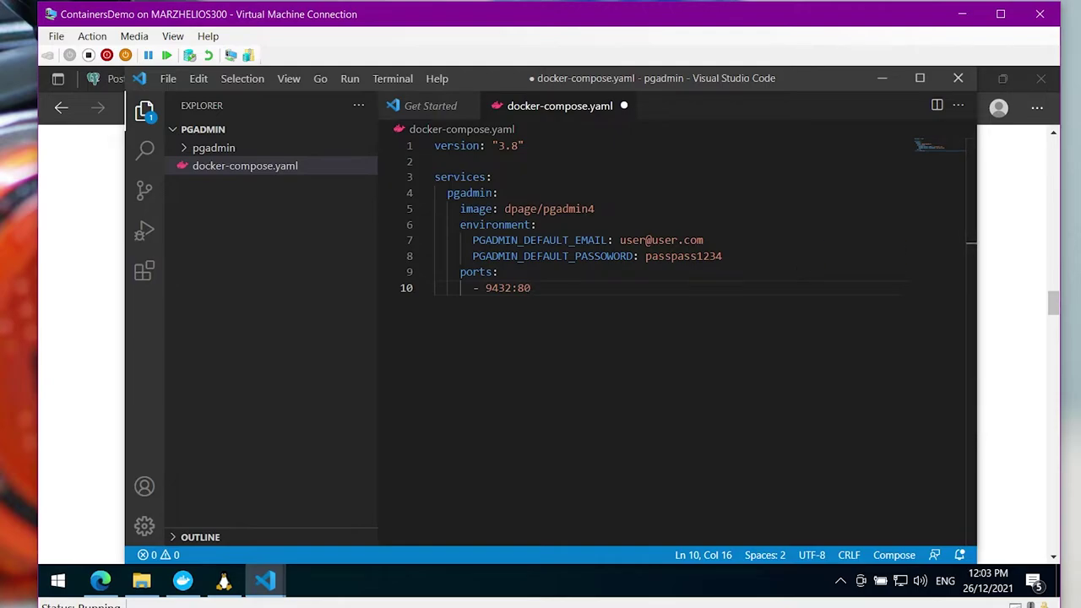
# Add a bind volume with source ./pgadmin and target /var/lib/pgadmin
pyautogui.press('Return')
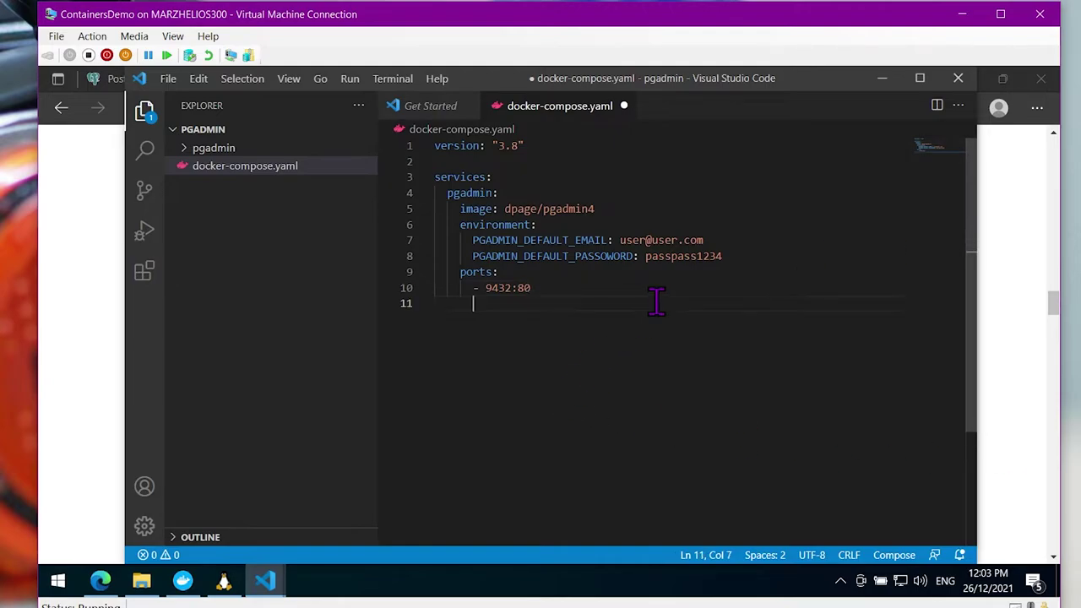
pyautogui.write('volume:s:')
pyautogui.press('Return')
pyautogui.press('Tab')
pyautogui.write('- type: bind')
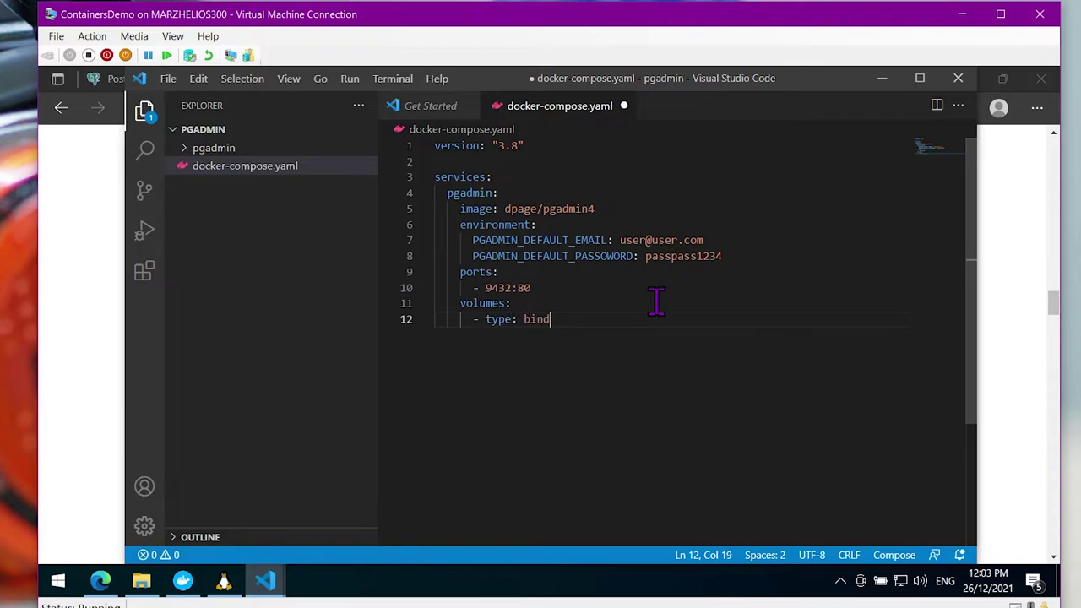
pyautogui.press('Return')
pyautogui.press('Tab')
pyautogui.write('s')
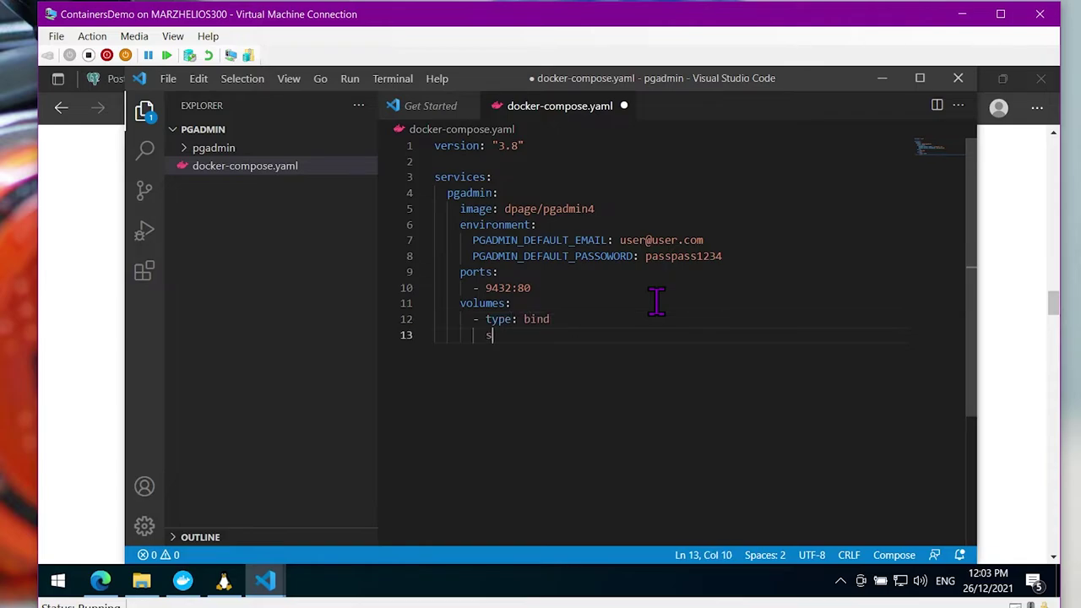
pyautogui.write('ource: ./pgadmin')
pyautogui.press('Return')
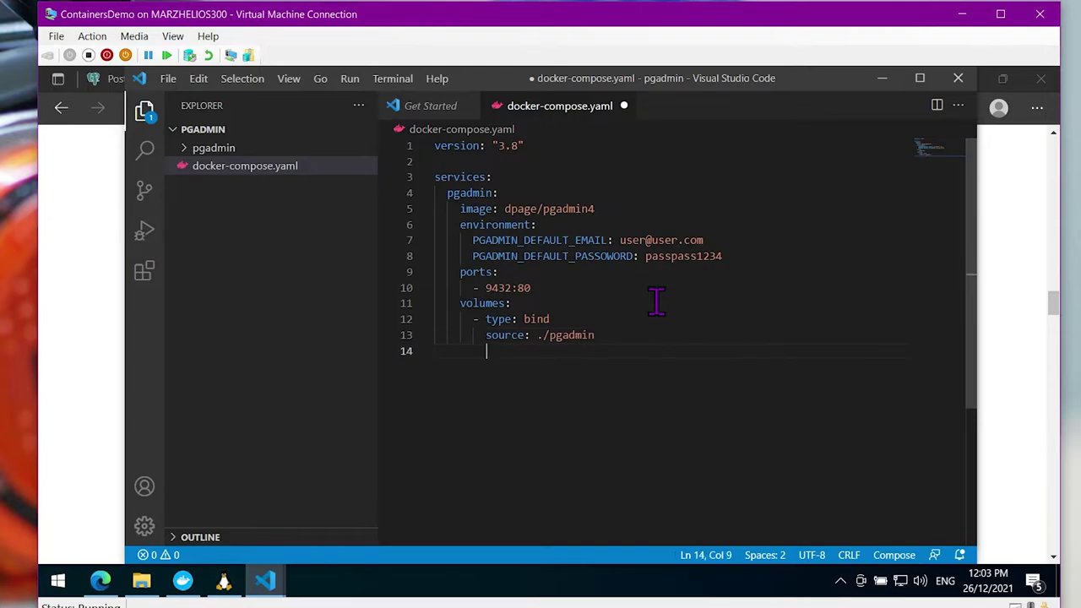
pyautogui.write('target: ')
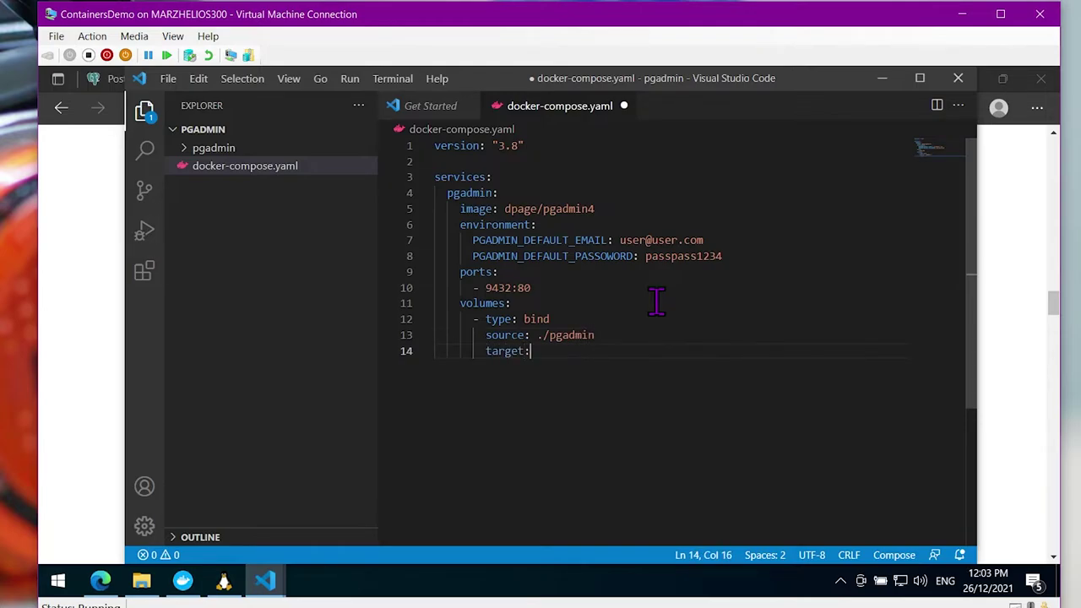
pyautogui.write('/var/lib/pgadmi')
# After checking the pgAdmin deployment docs, finish the volume target line and save docker-compose.yaml
pyautogui.hotkey('alt', 'Tab')
pyautogui.hotkey('alt', 'Tab')
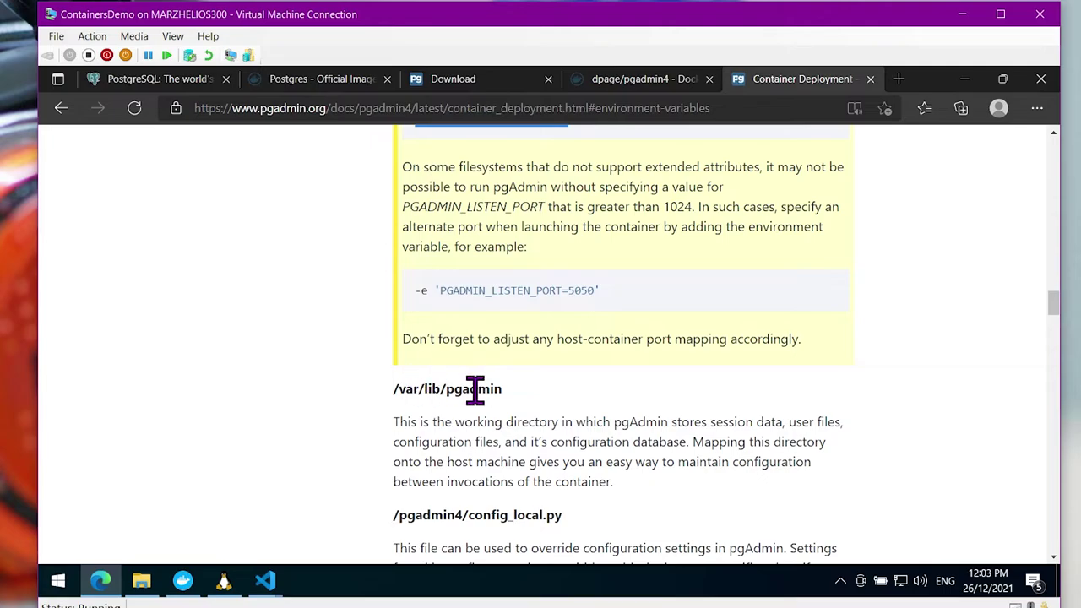
pyautogui.hotkey('alt', 'Tab')
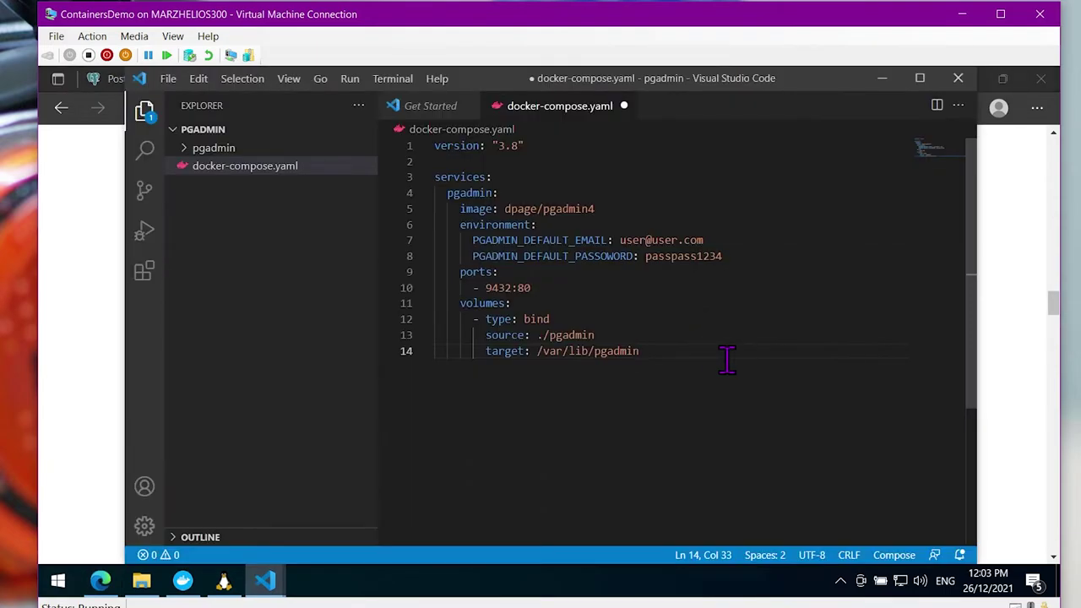
pyautogui.press('Return')
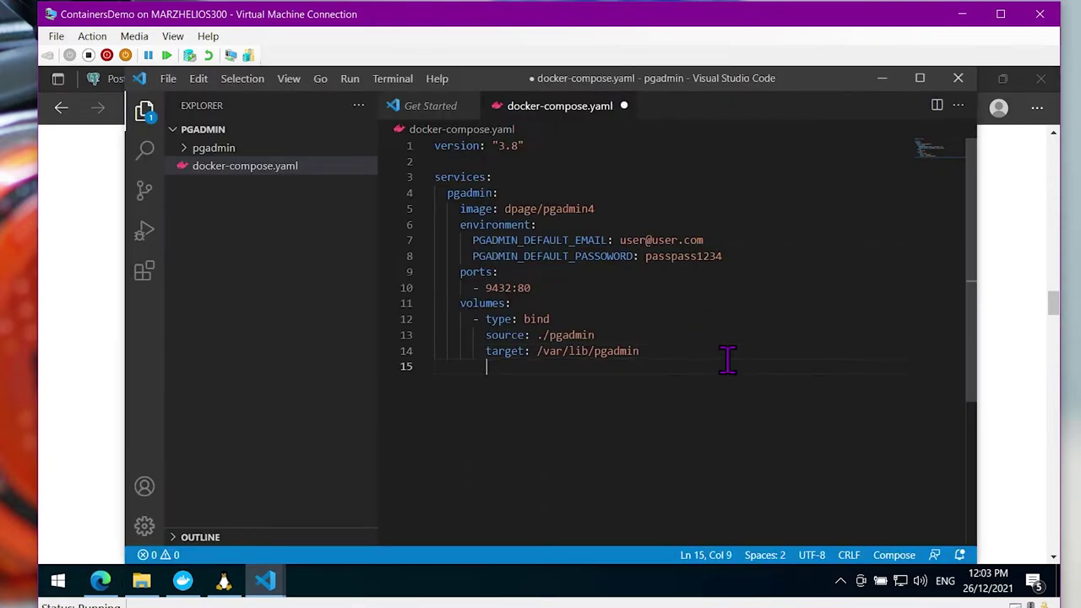
pyautogui.hotkey('ctrl', 's')
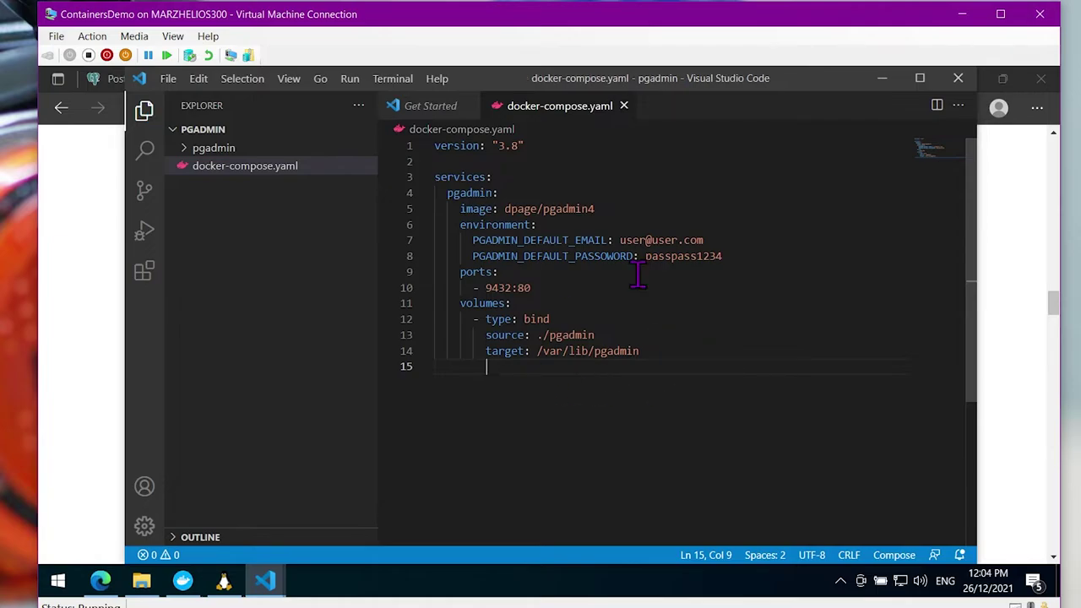
# Run docker compose up in the Ubuntu terminal and read the missing default email/password error
pyautogui.click(223, 581)
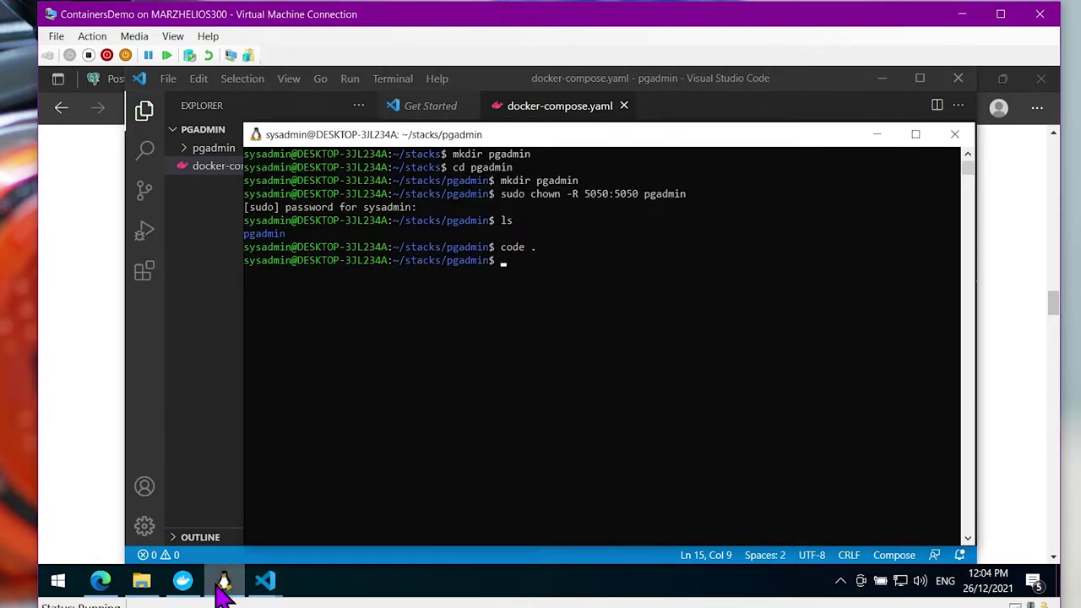
pyautogui.write('docker ')
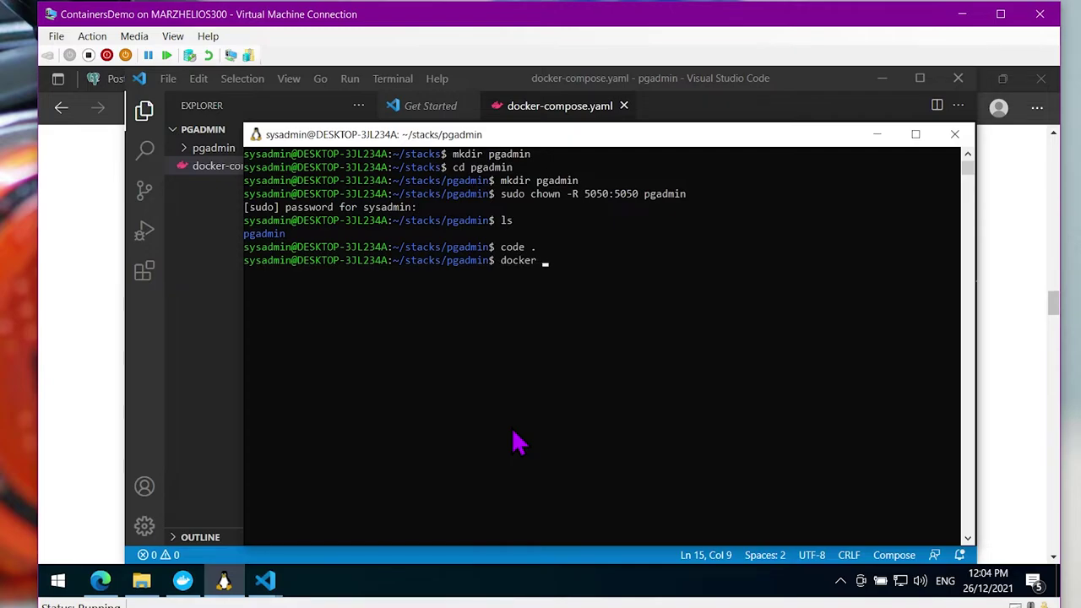
pyautogui.write('compoie up')
pyautogui.press('Return')
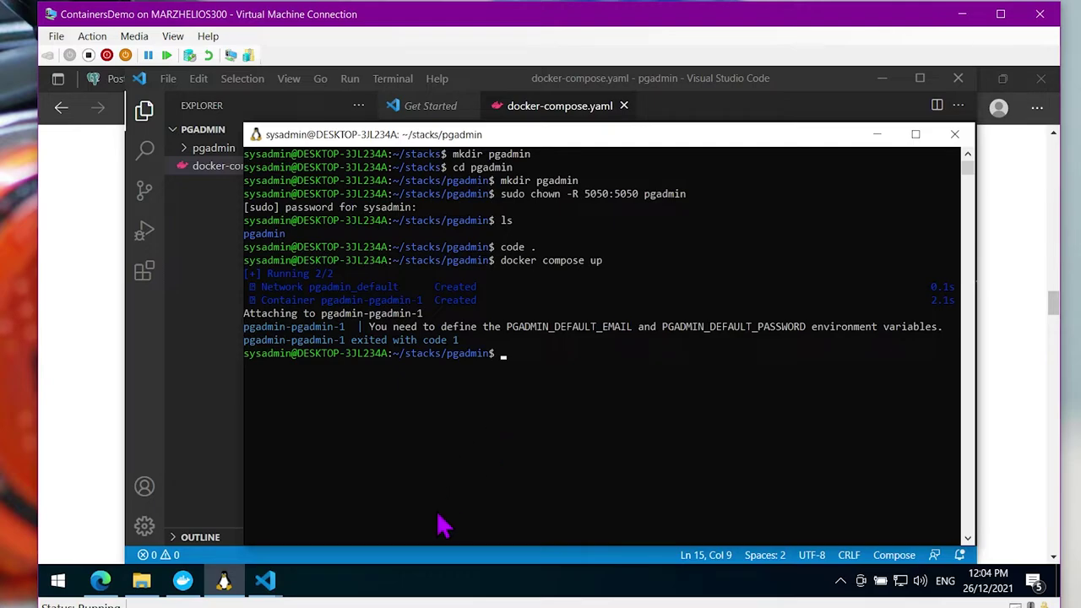
pyautogui.click(266, 580)
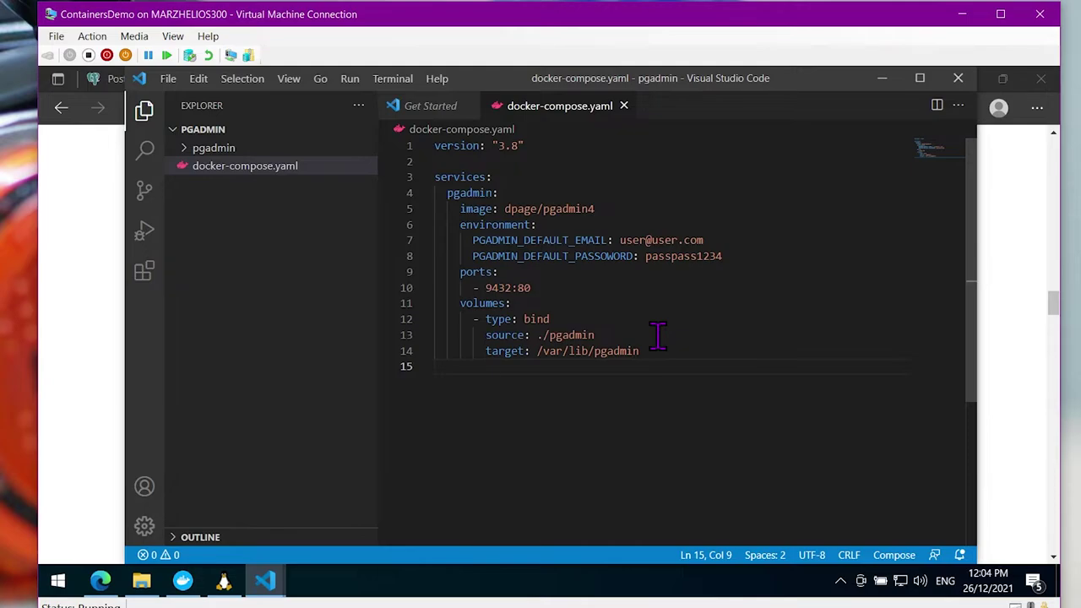
# Fix the PASSOWORD typo to PGADMIN_DEFAULT_PASSWORD and save the compose file
pyautogui.click(610, 256)
pyautogui.press('BackSpace')
pyautogui.hotkey('ctrl', 's')
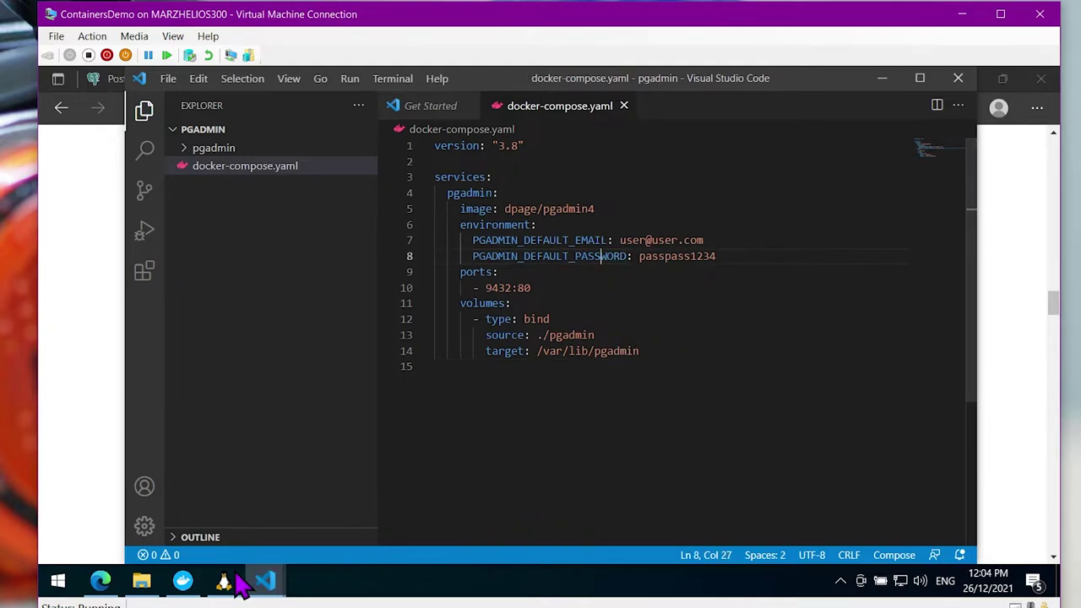
# Rerun the stack detached with docker compose up -d in the terminal
pyautogui.click(228, 581)
pyautogui.click(652, 417)
pyautogui.press('Escape')
pyautogui.press('Up')
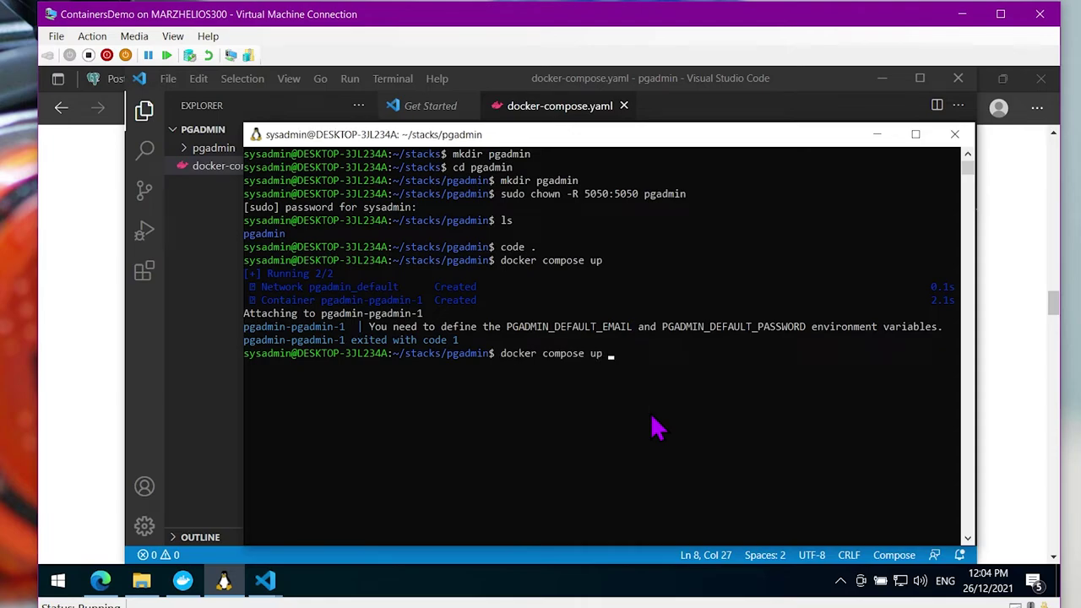
pyautogui.press('Return')
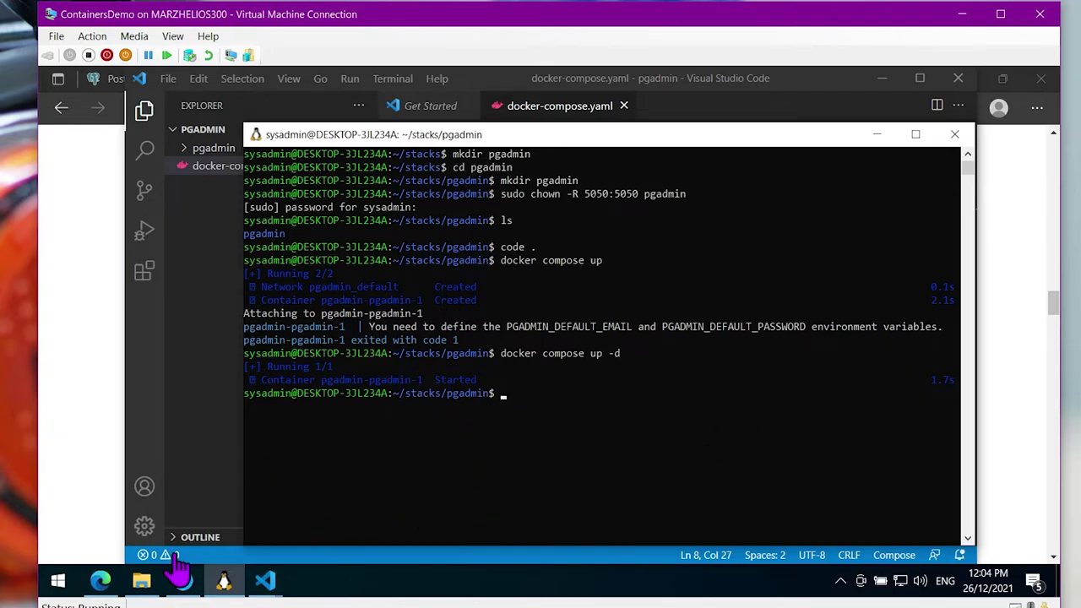
pyautogui.rightClick(99, 581)
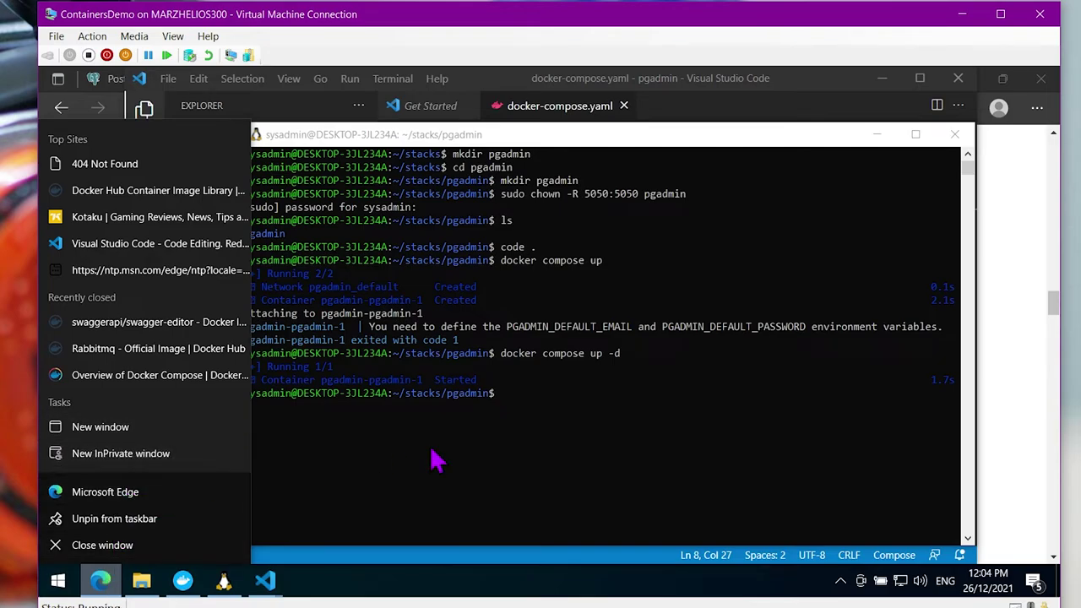
# In Docker Desktop's Containers list, expand the pgadmin app to see pgadmin-pgadmin-1 on port 9432
pyautogui.click(187, 584)
pyautogui.click(187, 584)
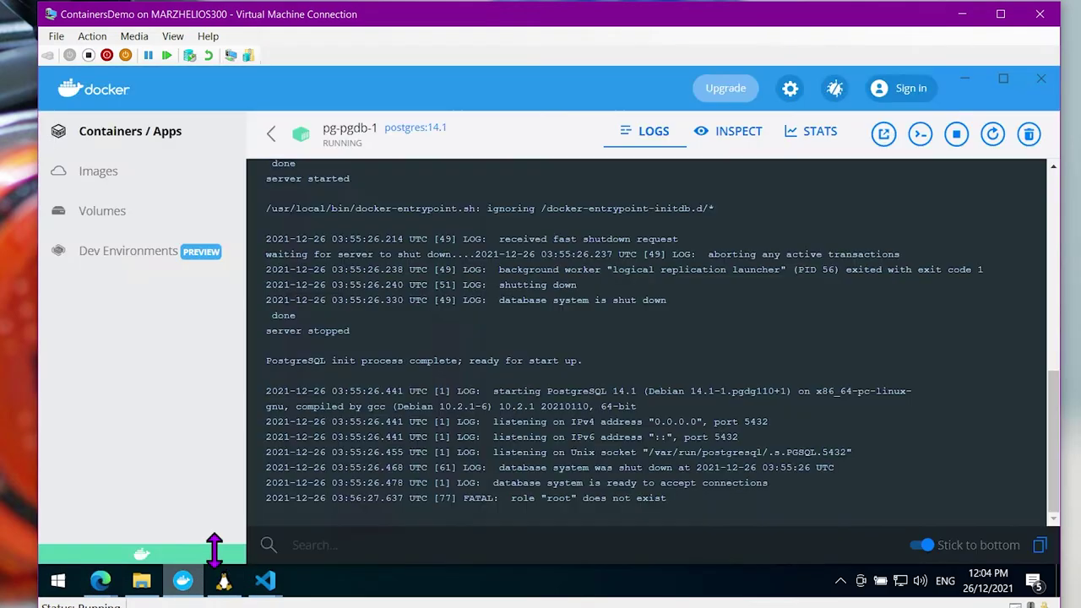
pyautogui.click(264, 138)
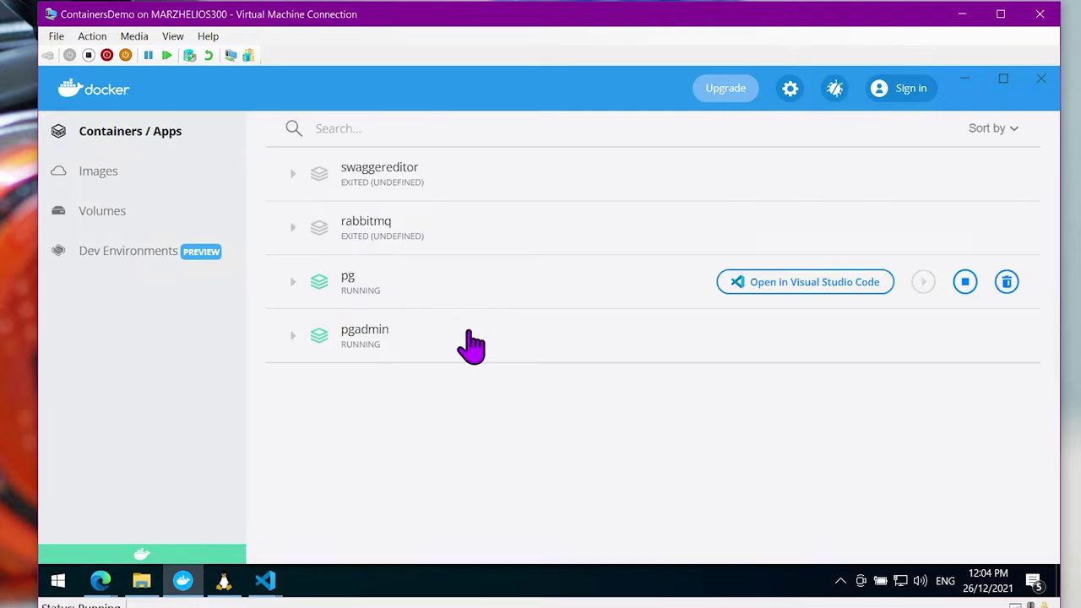
pyautogui.click(293, 336)
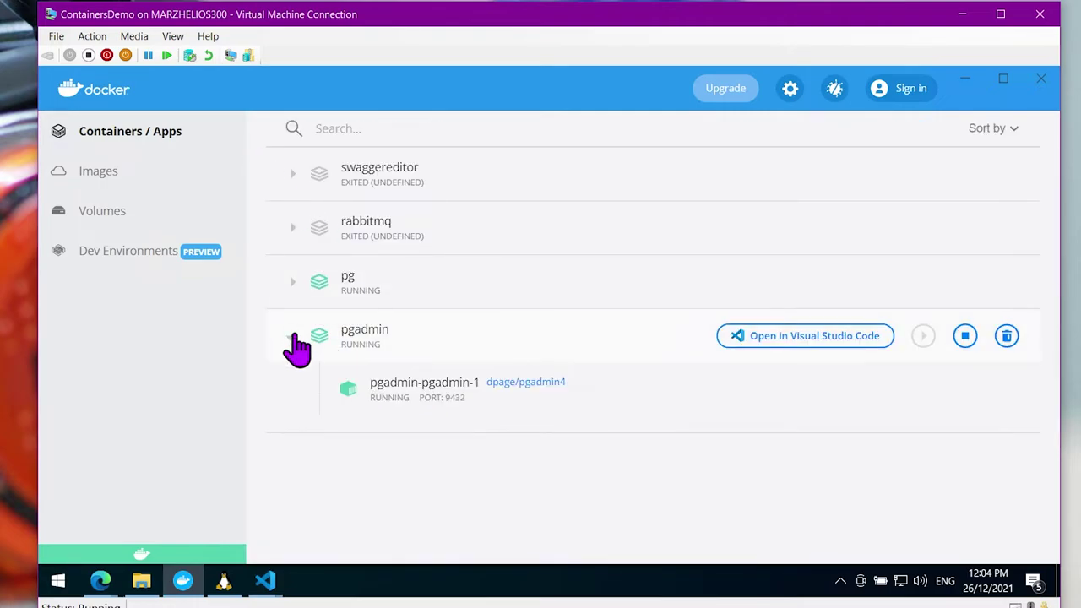
pyautogui.moveTo(101, 583)
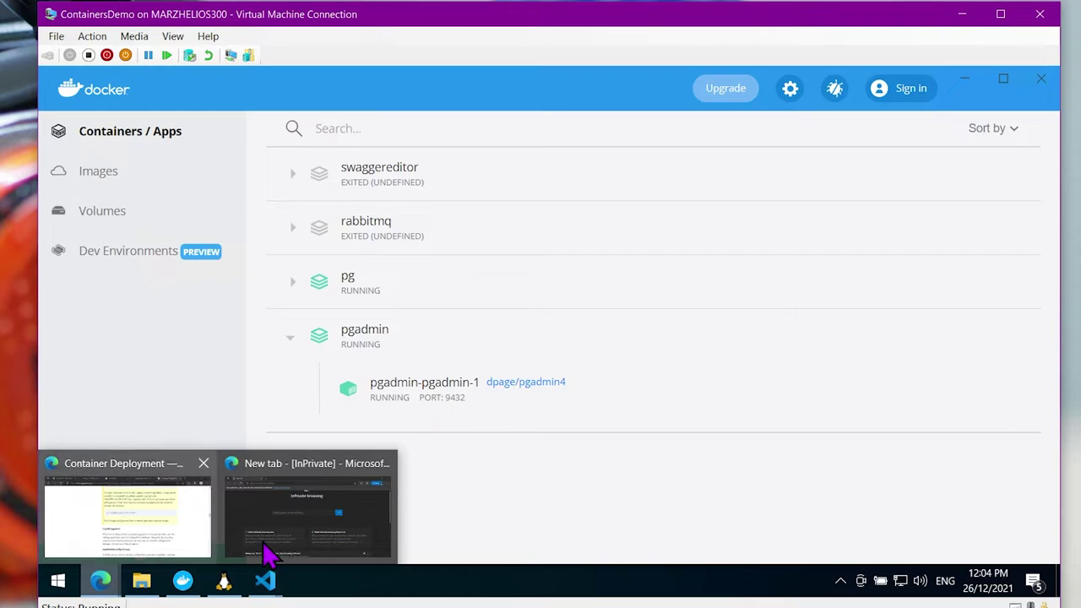
pyautogui.click(325, 531)
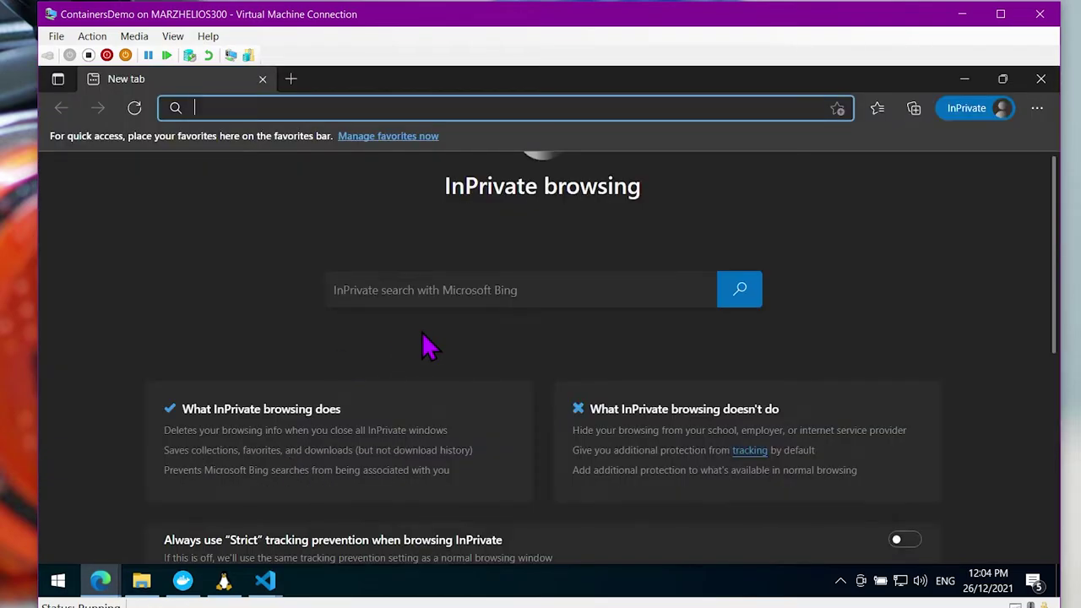
pyautogui.write('https:')
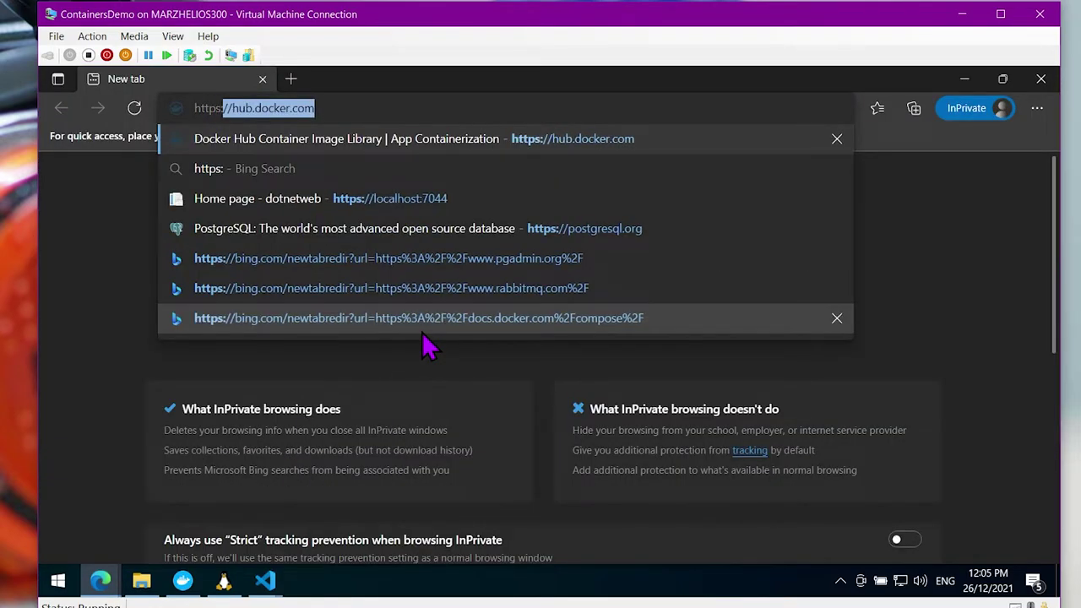
pyautogui.press('BackSpace')
pyautogui.press('BackSpace')
pyautogui.write('://localhost:')
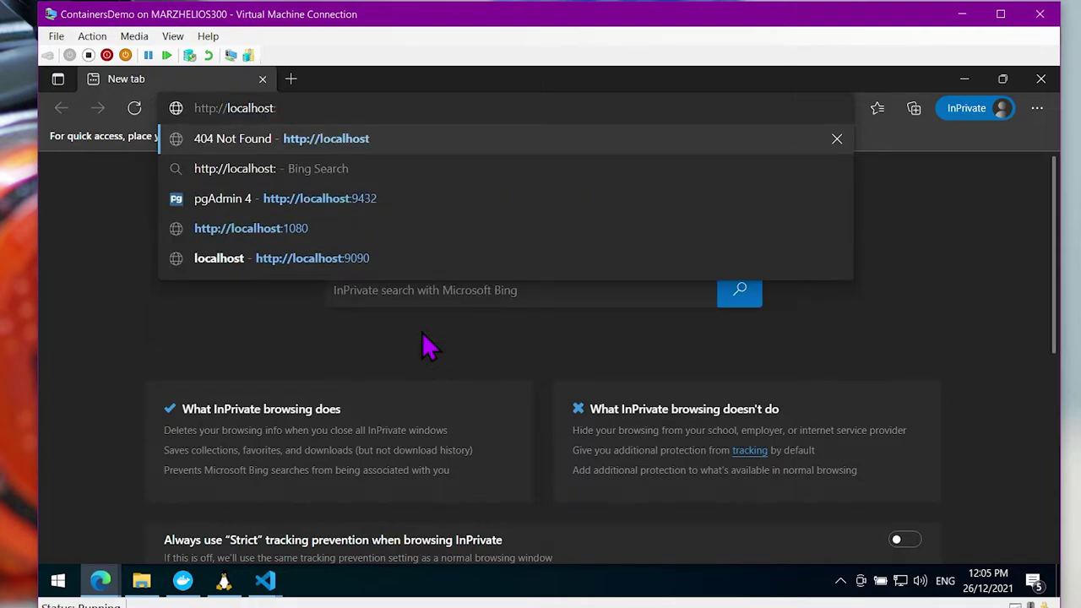
pyautogui.write('9432')
pyautogui.press('Return')
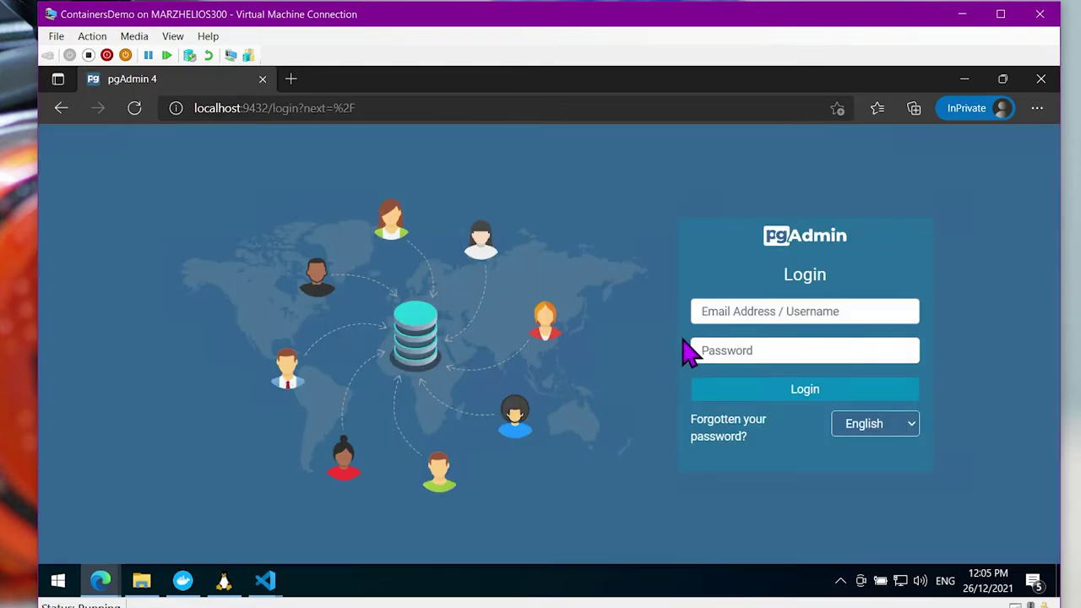
pyautogui.click(708, 311)
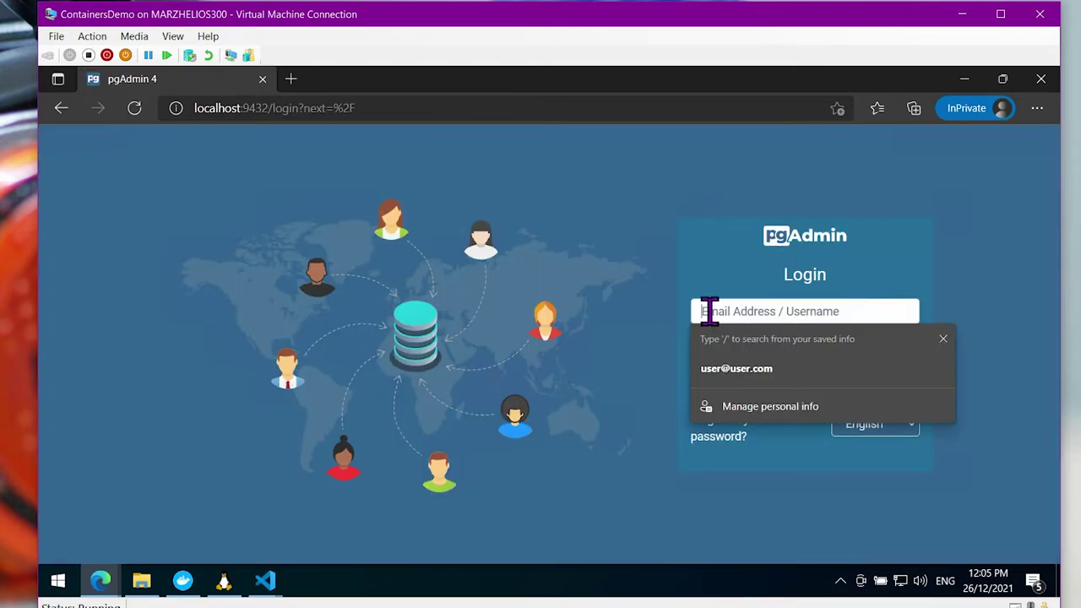
pyautogui.click(824, 368)
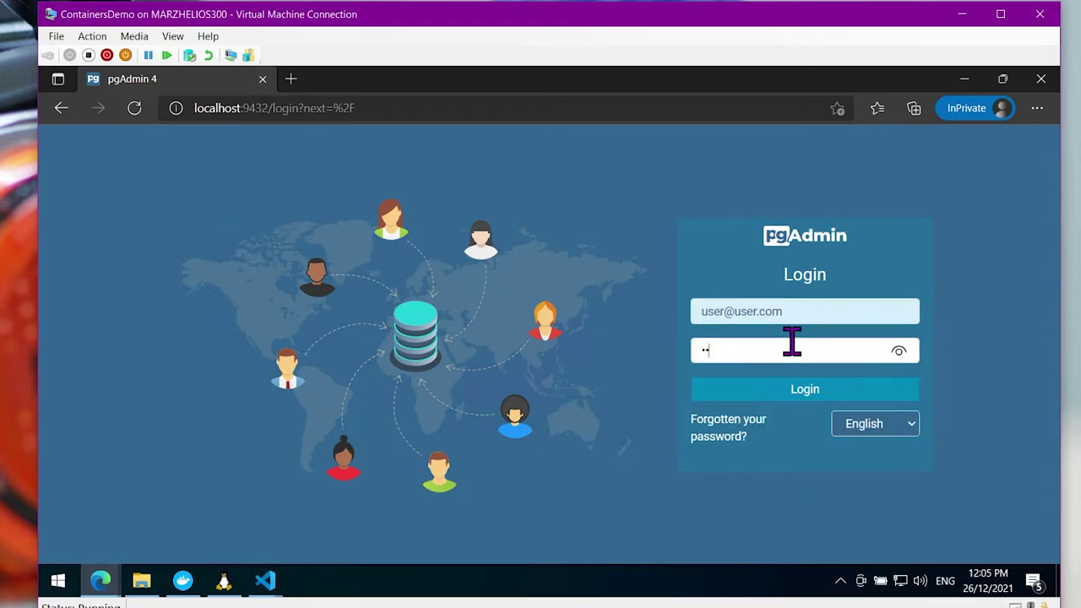
pyautogui.click(808, 389)
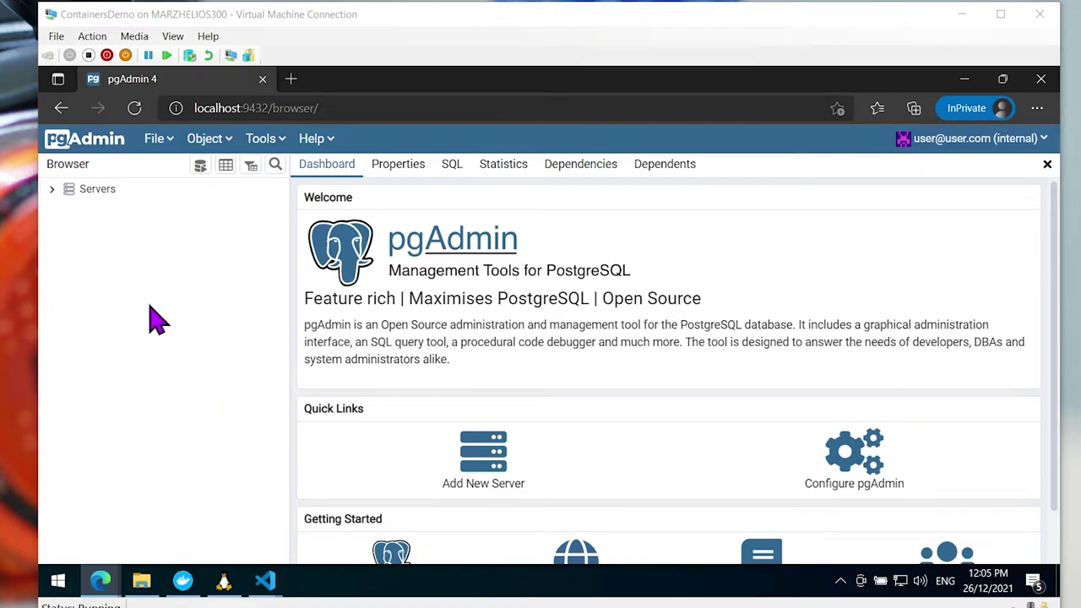
pyautogui.click(194, 581)
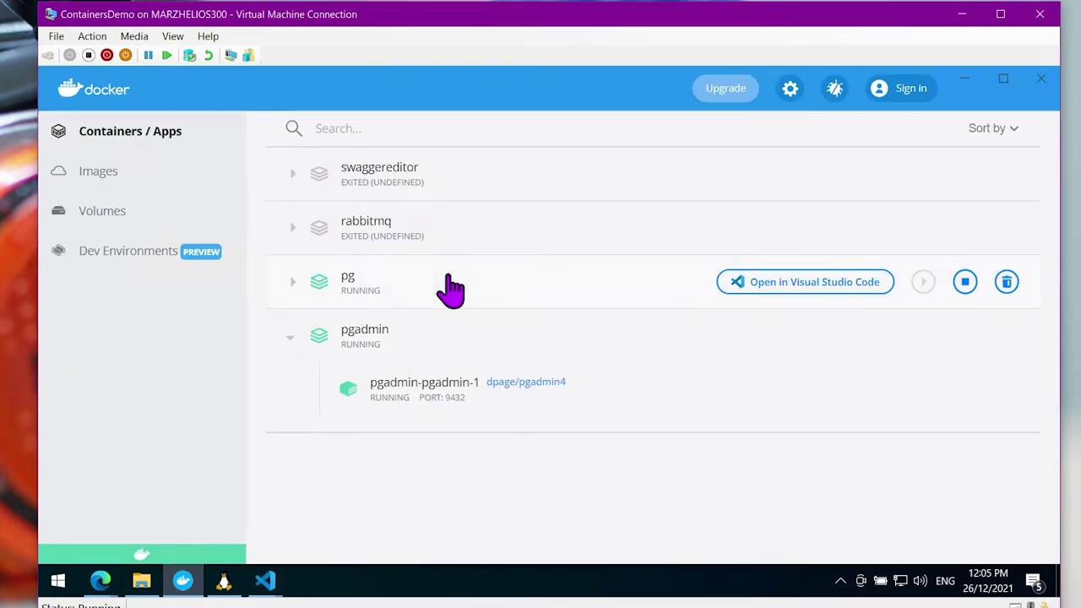
pyautogui.click(441, 283)
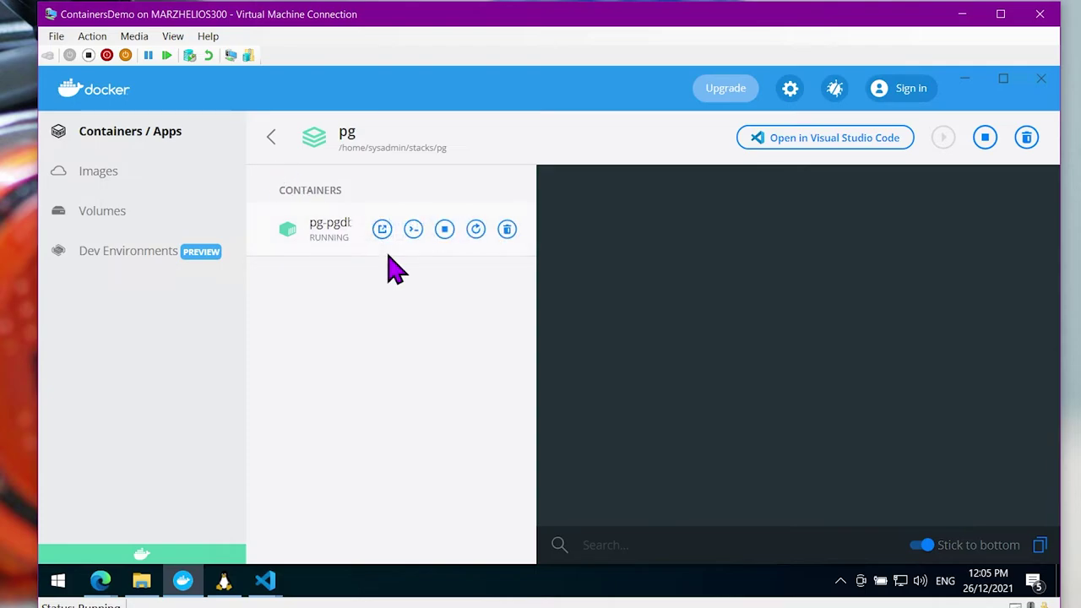
pyautogui.click(271, 139)
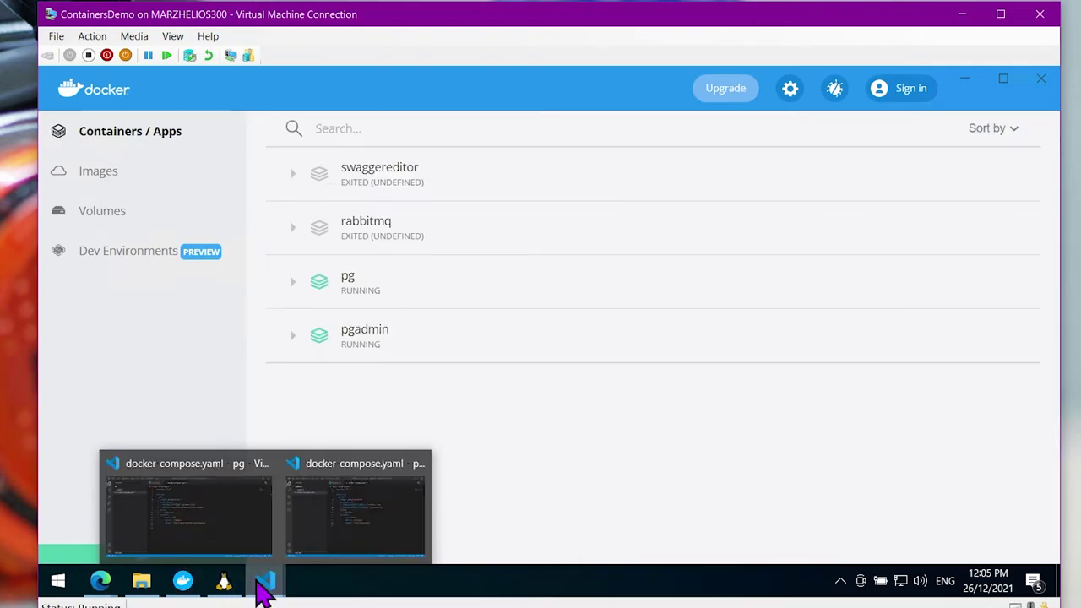
pyautogui.moveTo(100, 582)
pyautogui.click(279, 519)
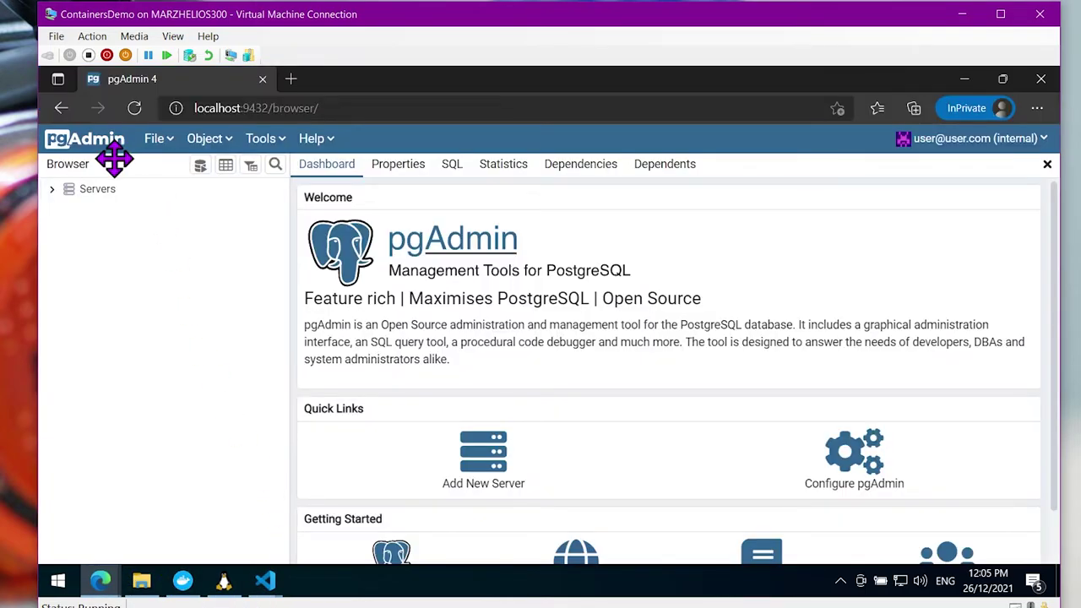
# Start registering a new server from the Servers group and type the name 'ourd'
pyautogui.rightClick(98, 191)
pyautogui.moveTo(148, 215)
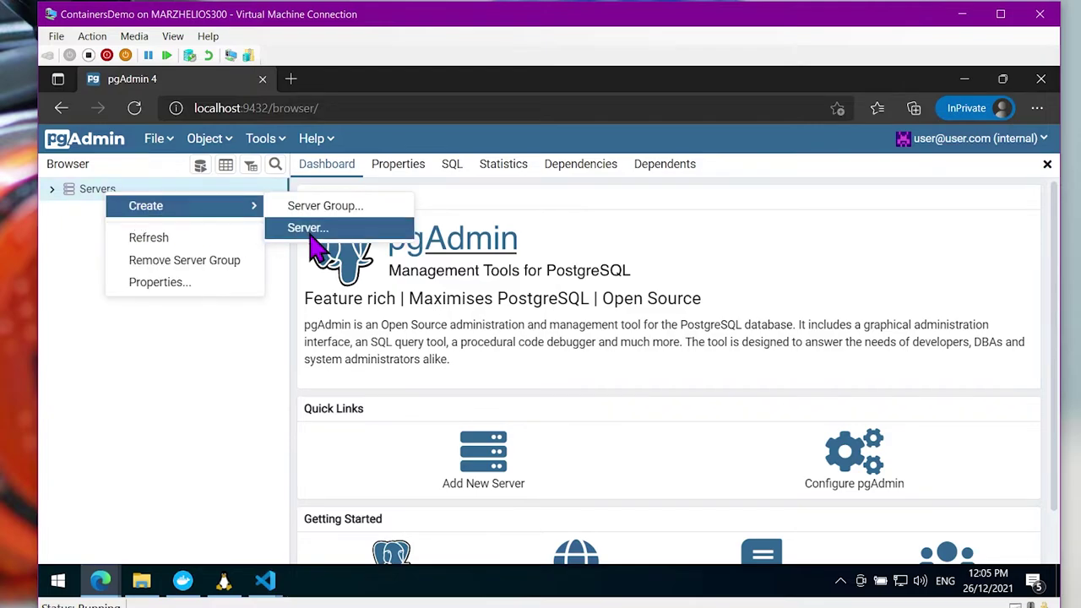
pyautogui.click(305, 227)
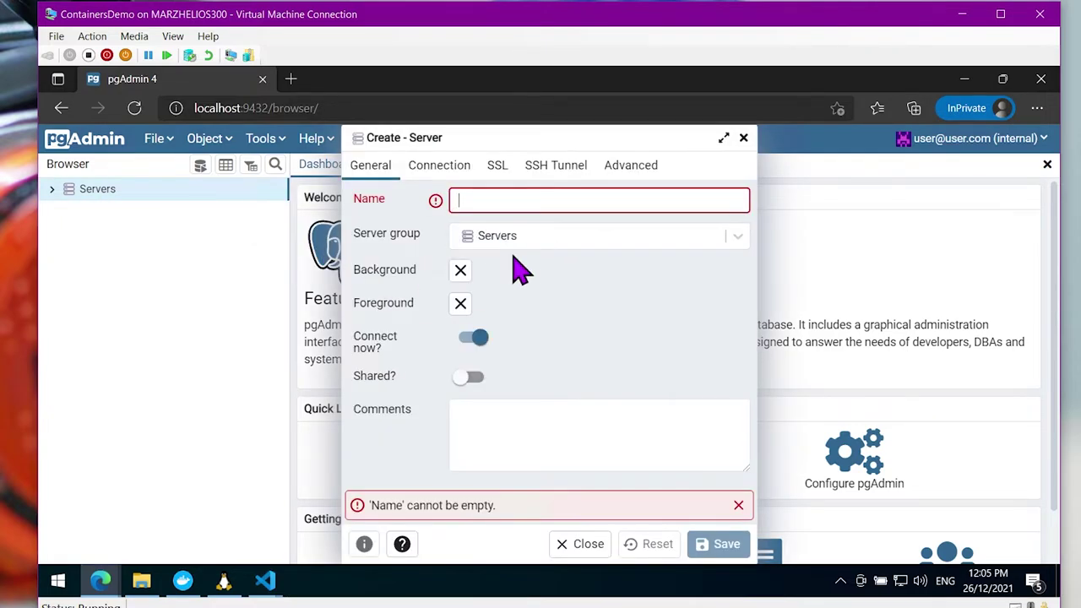
pyautogui.write('ourdb')
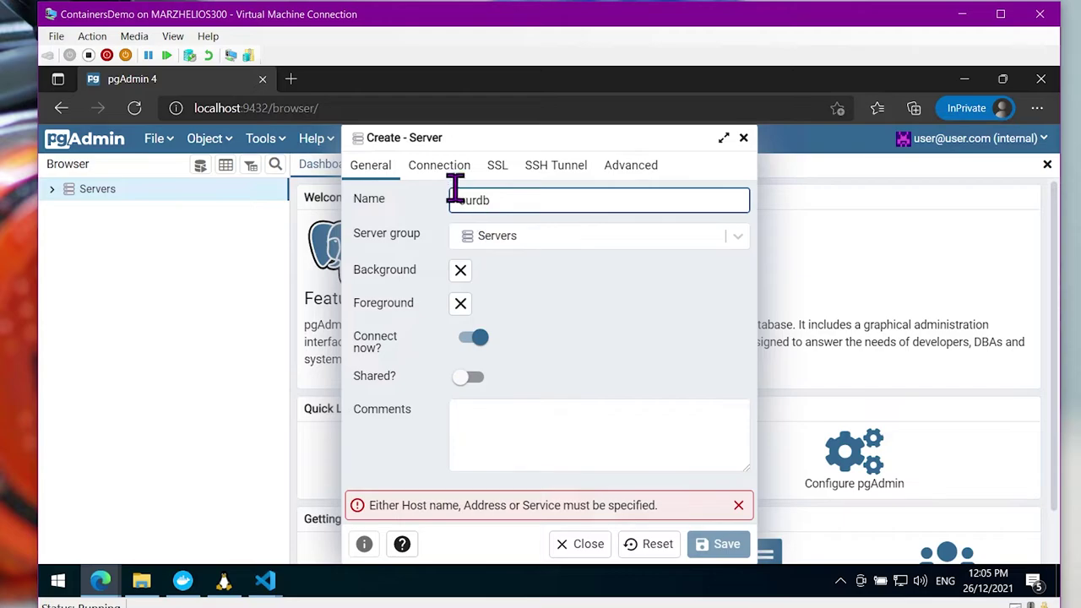
# Set the connection to host localhost and username postgres with a password, then save
pyautogui.click(440, 166)
pyautogui.click(525, 200)
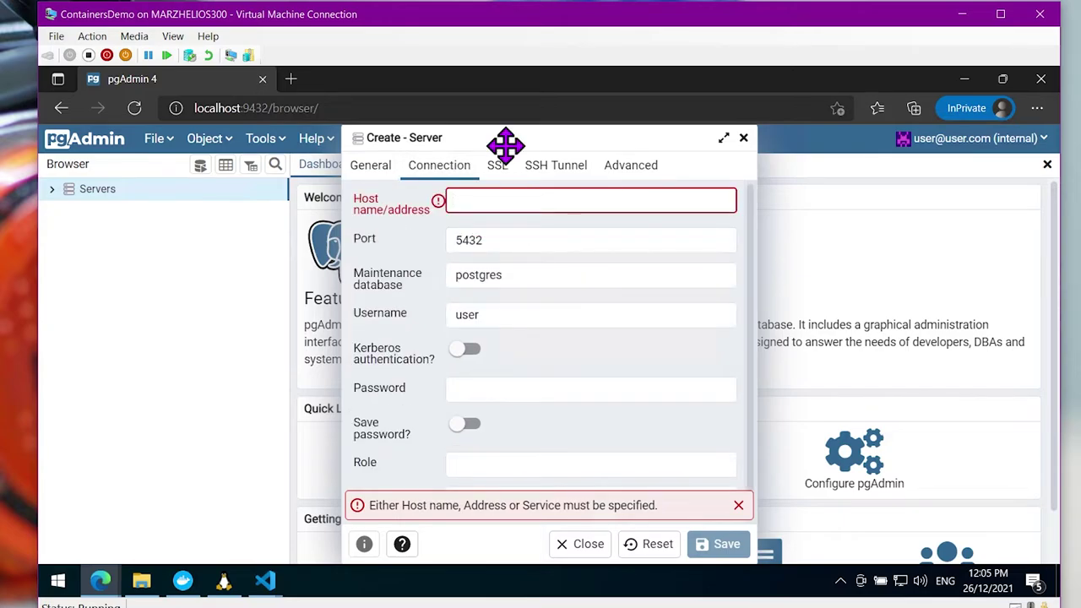
pyautogui.write('localhost')
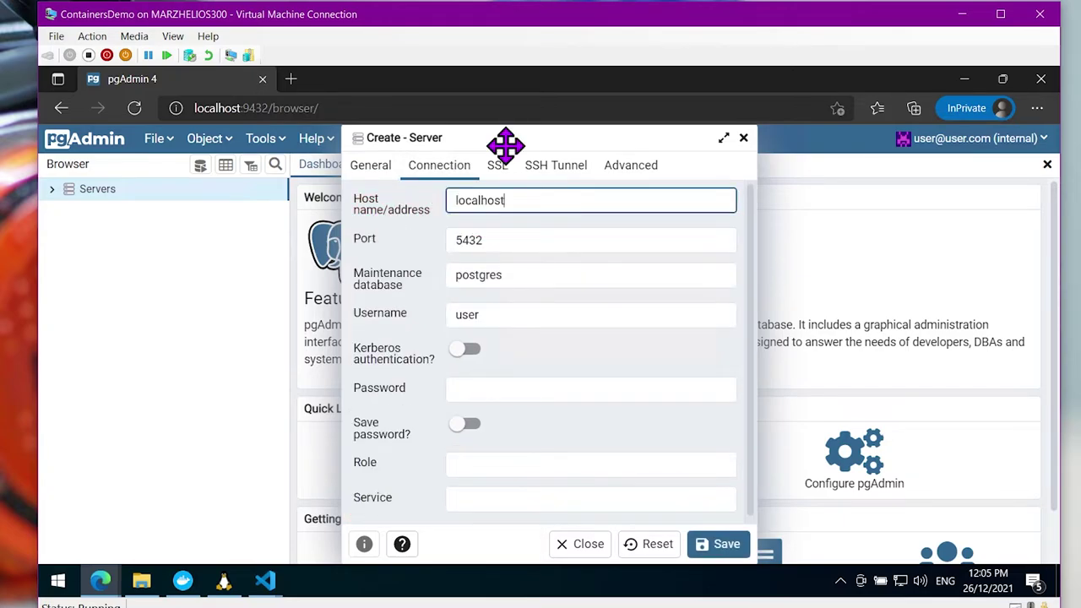
pyautogui.doubleClick(504, 313)
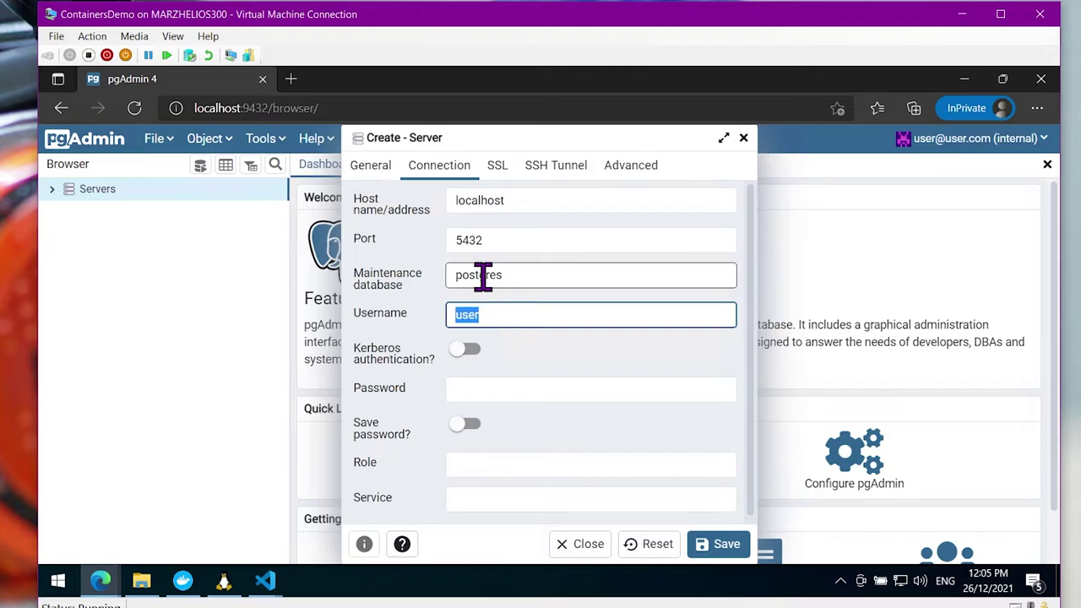
pyautogui.click(482, 279)
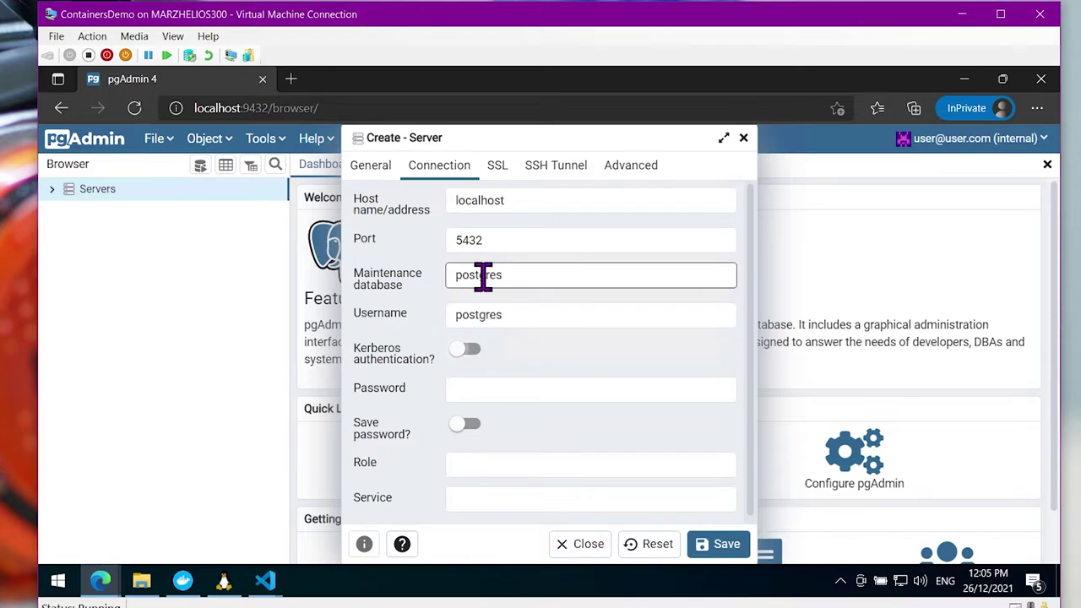
pyautogui.click(554, 393)
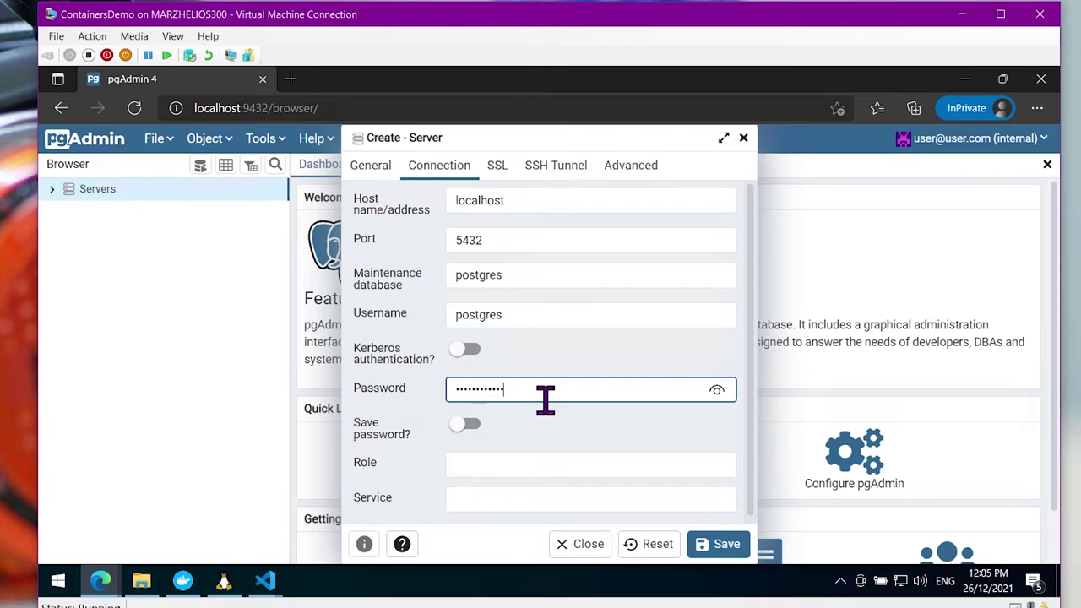
pyautogui.click(703, 547)
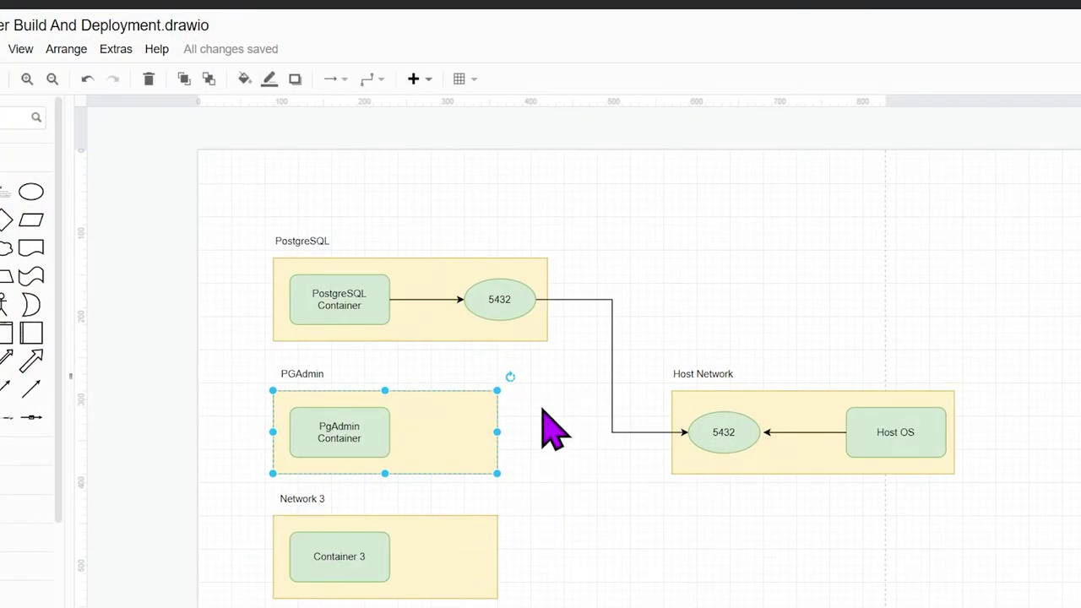
# Rename the PostgreSQL group label to 'PostgreSQL NEtwork'
pyautogui.scroll(2, 362, 278)
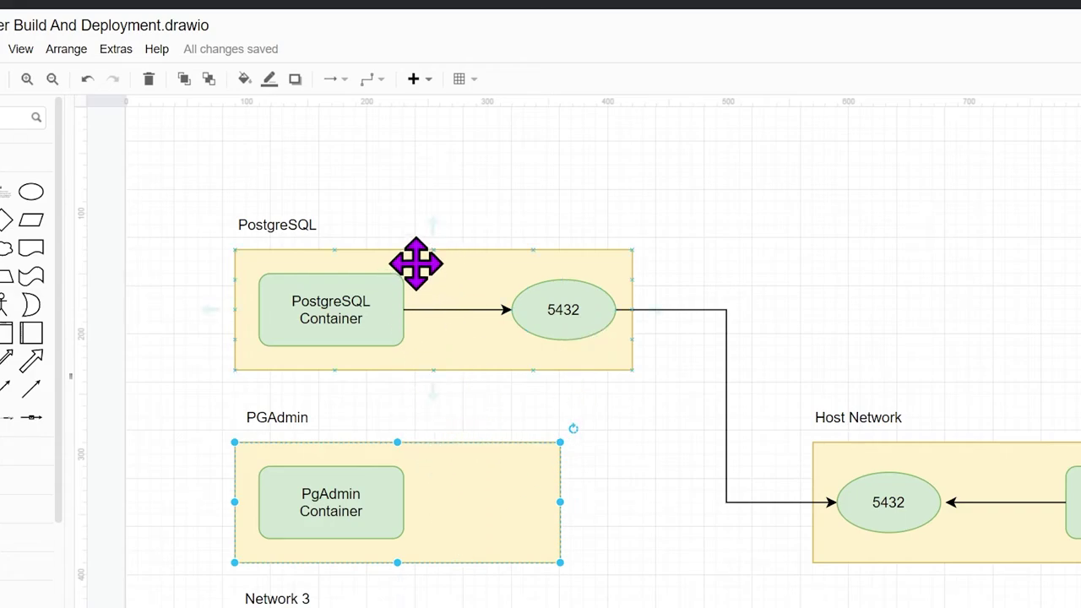
pyautogui.click(460, 257)
pyautogui.click(309, 224)
pyautogui.doubleClick(311, 225)
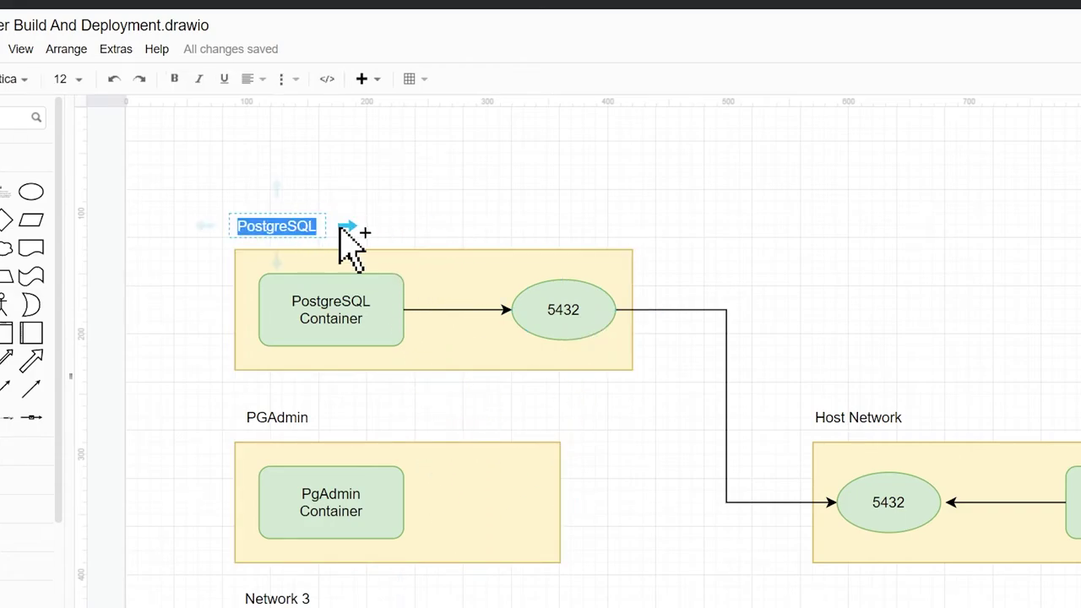
pyautogui.press('End')
pyautogui.write('NEtwor')
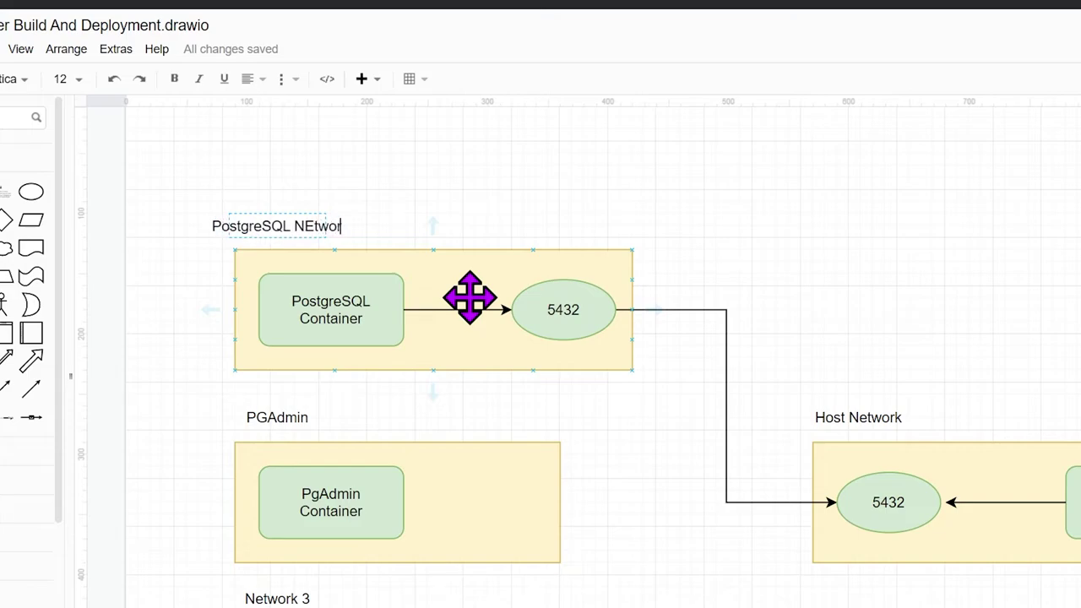
pyautogui.write('k')
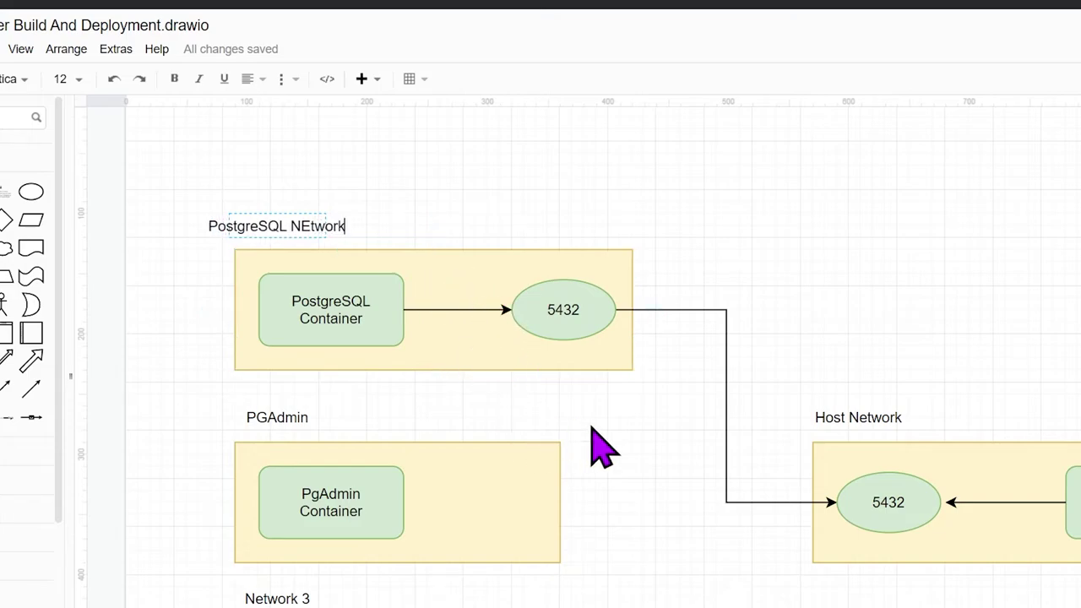
pyautogui.click(639, 447)
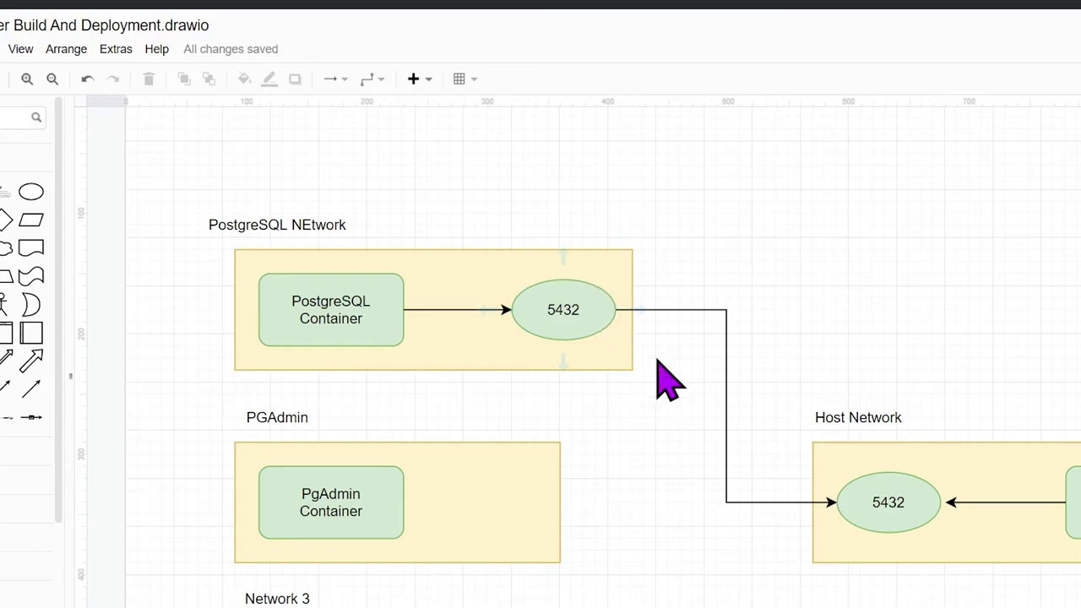
# Rename the PGAdmin group label to 'PGAdmin Network'
pyautogui.doubleClick(277, 417)
pyautogui.press('Escape')
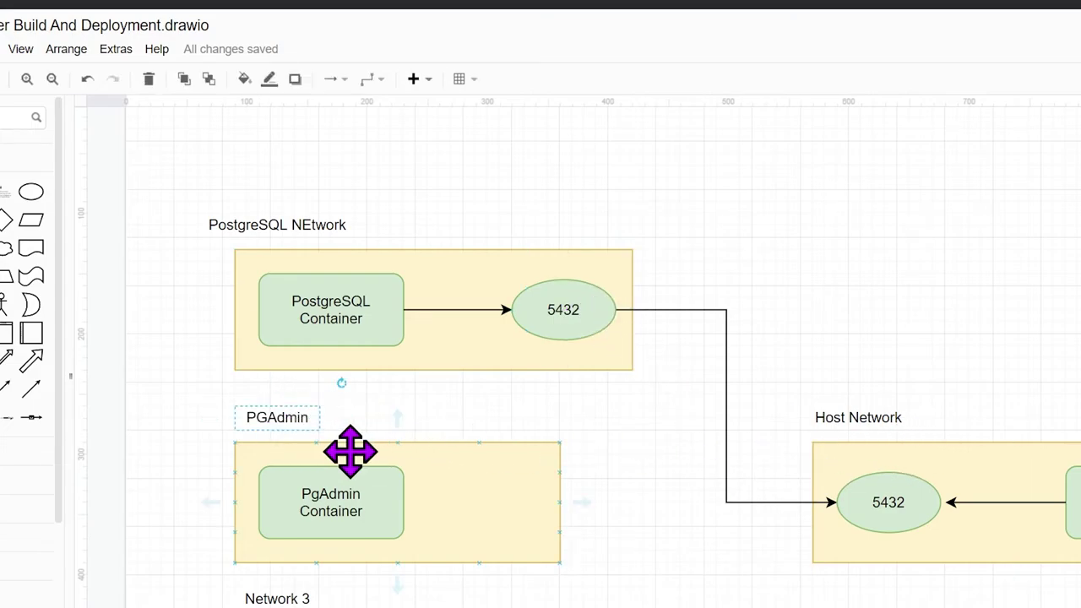
pyautogui.press('F2')
pyautogui.write('Network')
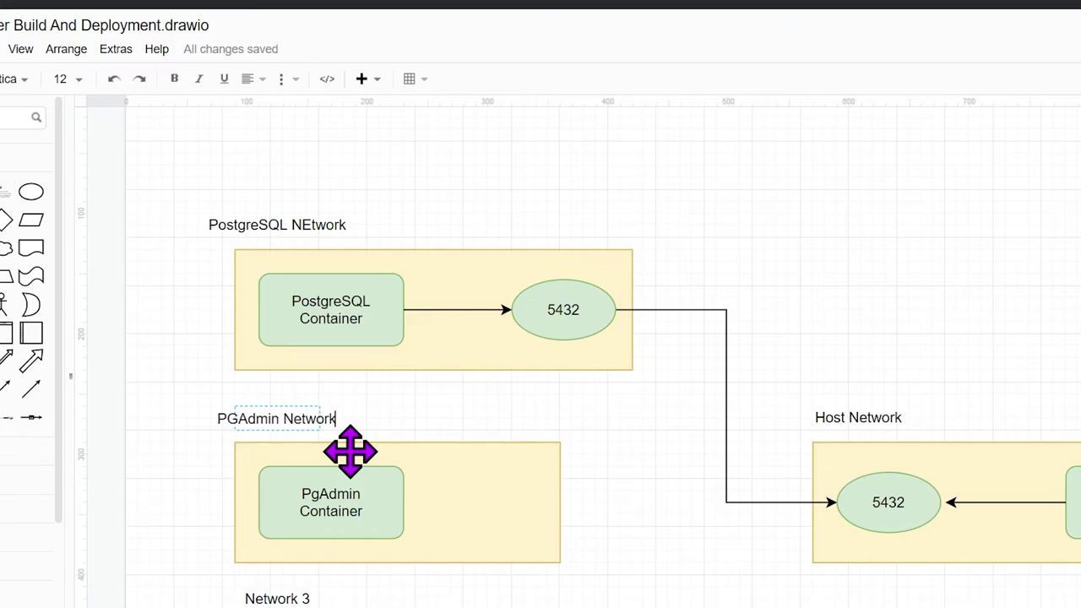
pyautogui.press('Escape')
pyautogui.click(417, 528)
pyautogui.click(377, 498)
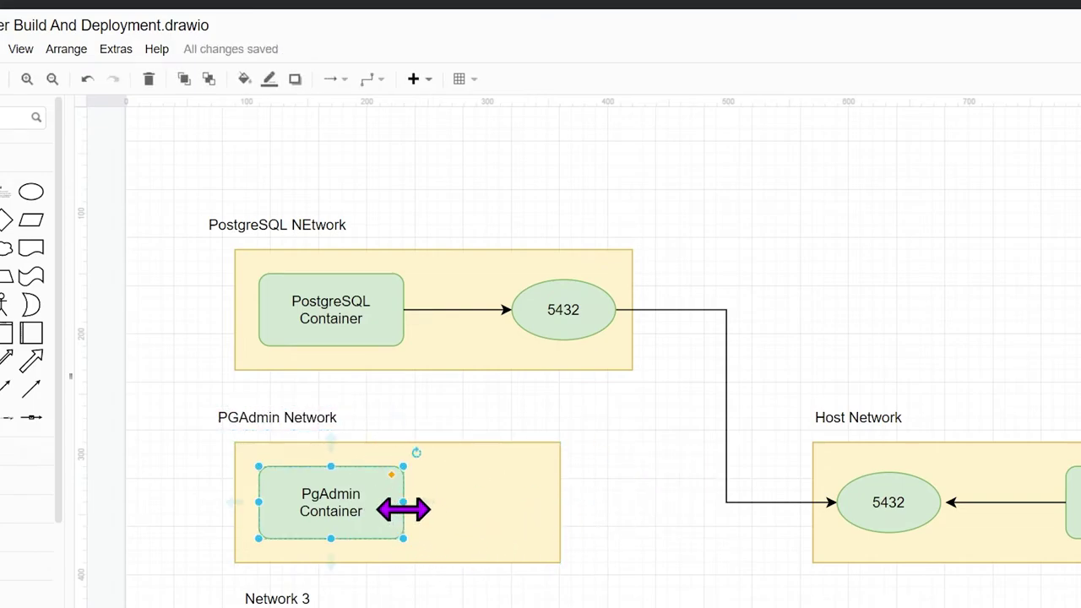
pyautogui.click(475, 498)
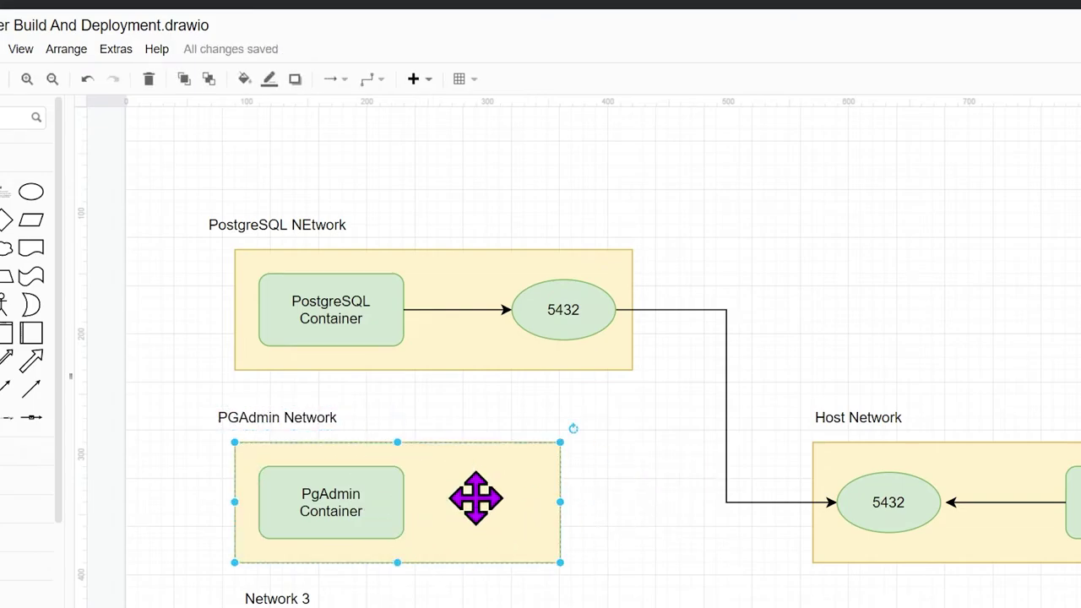
pyautogui.click(391, 508)
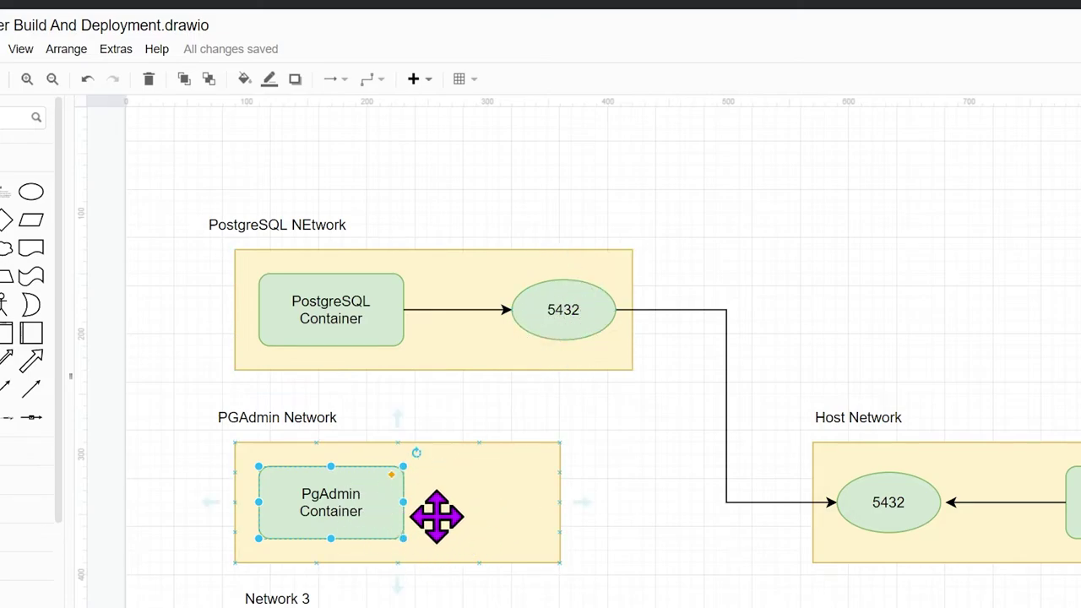
# Drag a connector from the PgAdmin Container box onto the Host Network's 5432 ellipse
pyautogui.click(625, 500)
pyautogui.click(321, 499)
pyautogui.moveTo(427, 505); pyautogui.dragTo(849, 530)
pyautogui.click(904, 501)
pyautogui.click(755, 529)
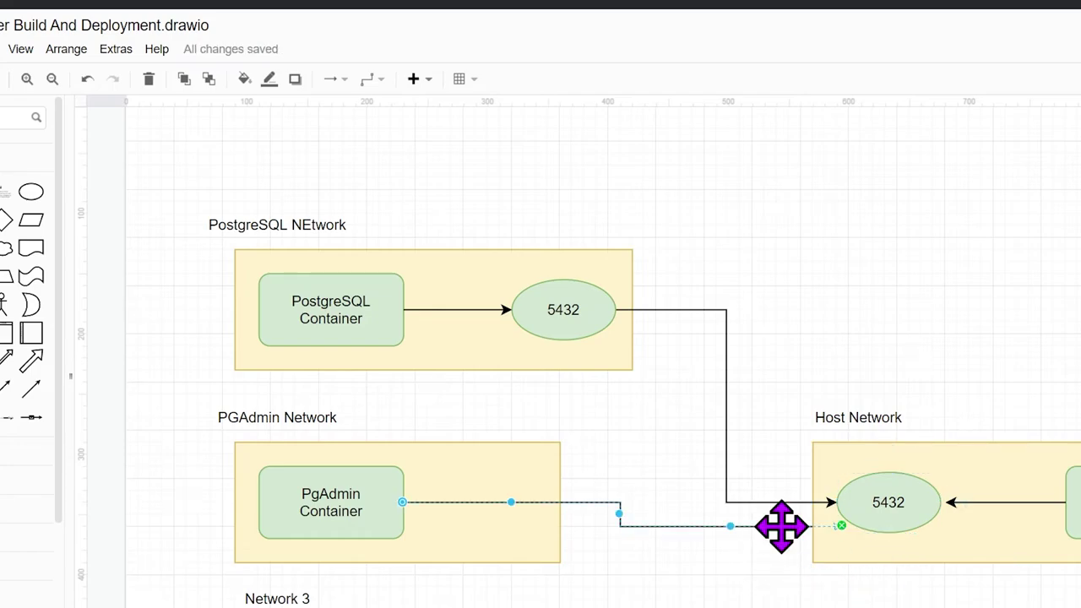
pyautogui.rightClick(781, 526)
pyautogui.click(848, 571)
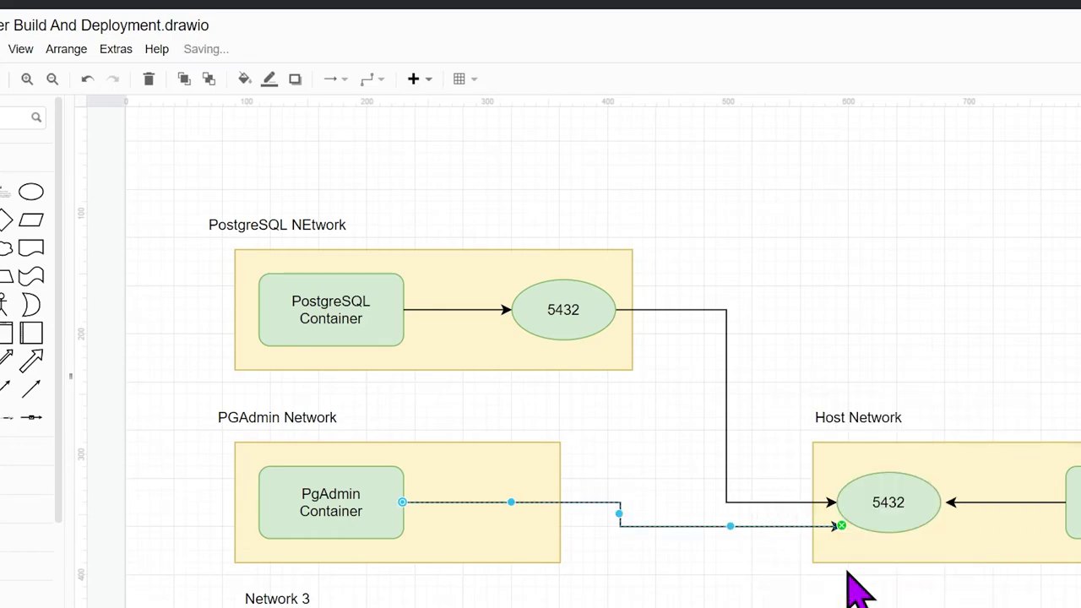
pyautogui.click(878, 500)
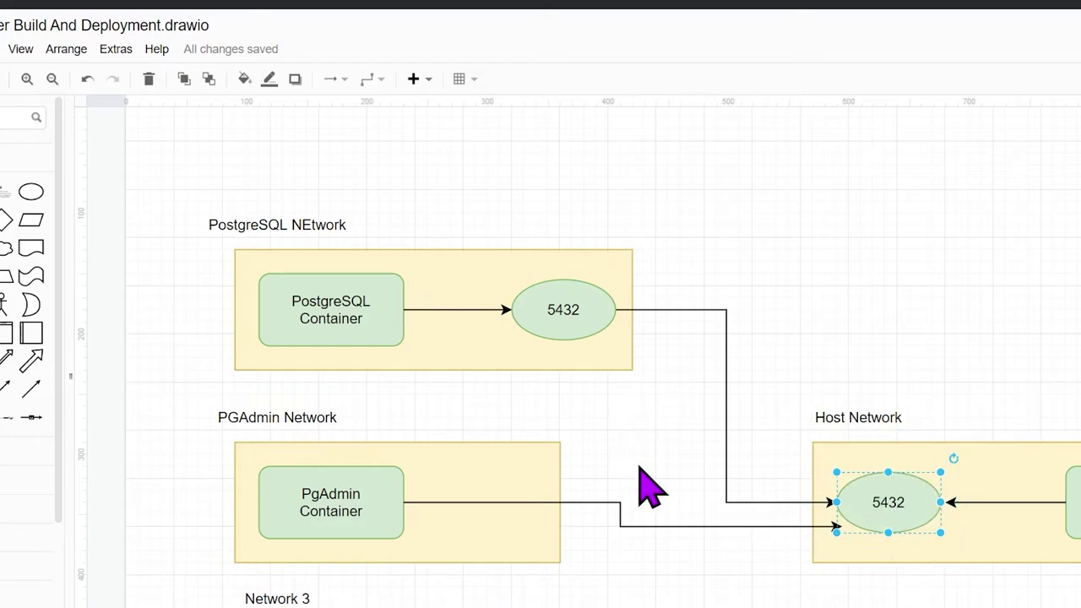
pyautogui.click(342, 517)
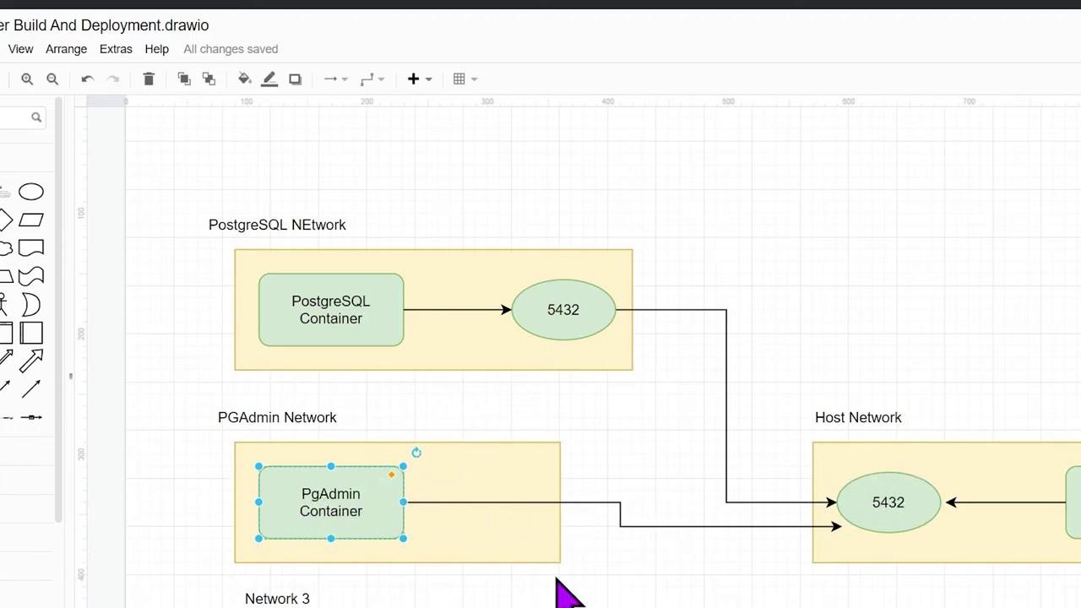
# Change the ourdb server's host name from localhost to host.docker.internal and save it
pyautogui.hotkey('alt', 'Tab')
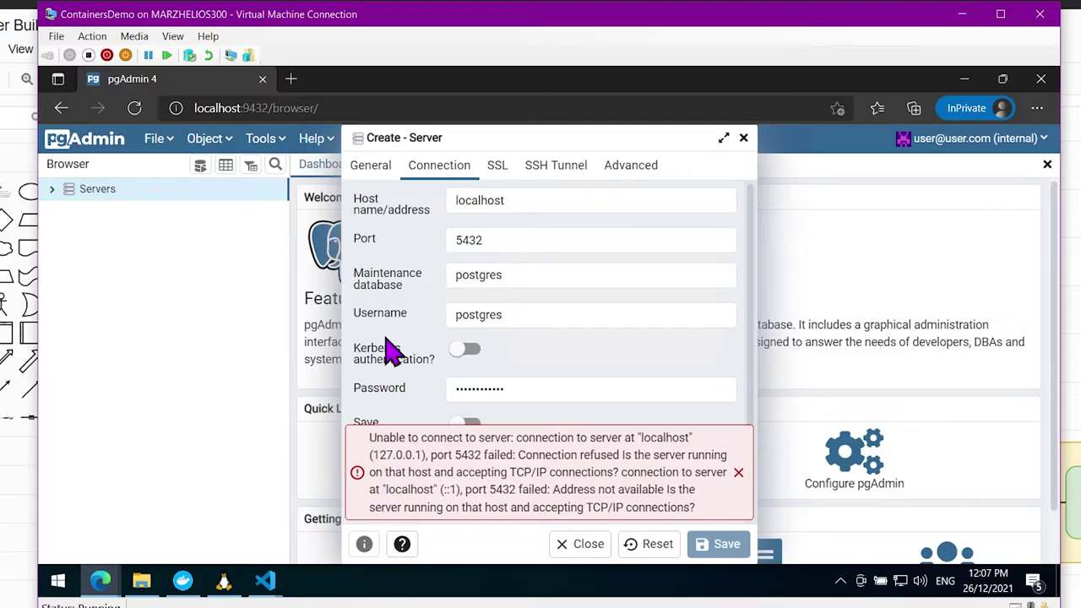
pyautogui.doubleClick(522, 205)
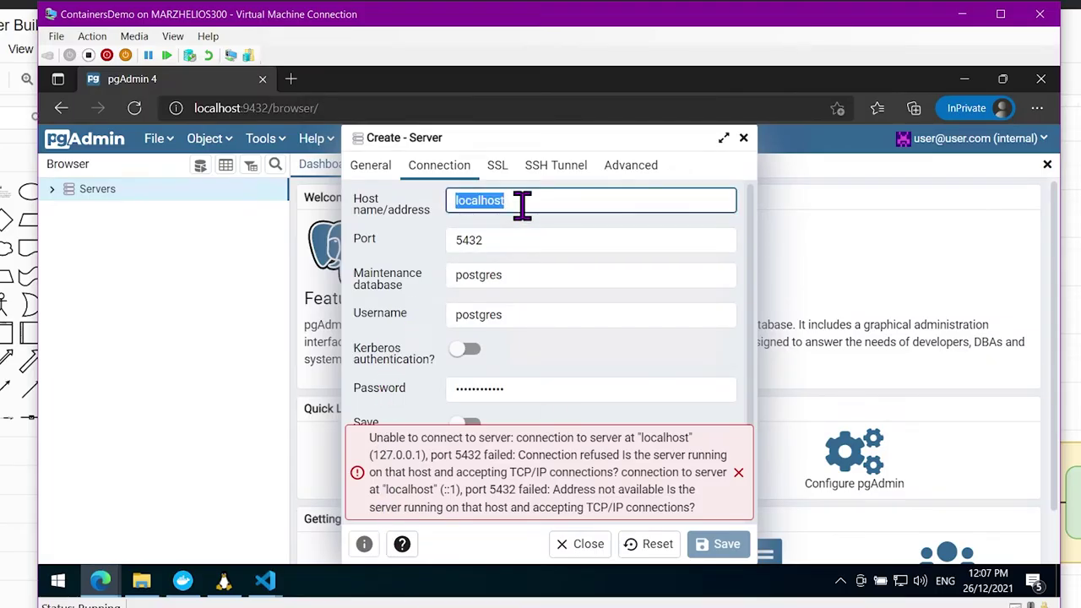
pyautogui.write('host.docker.internal')
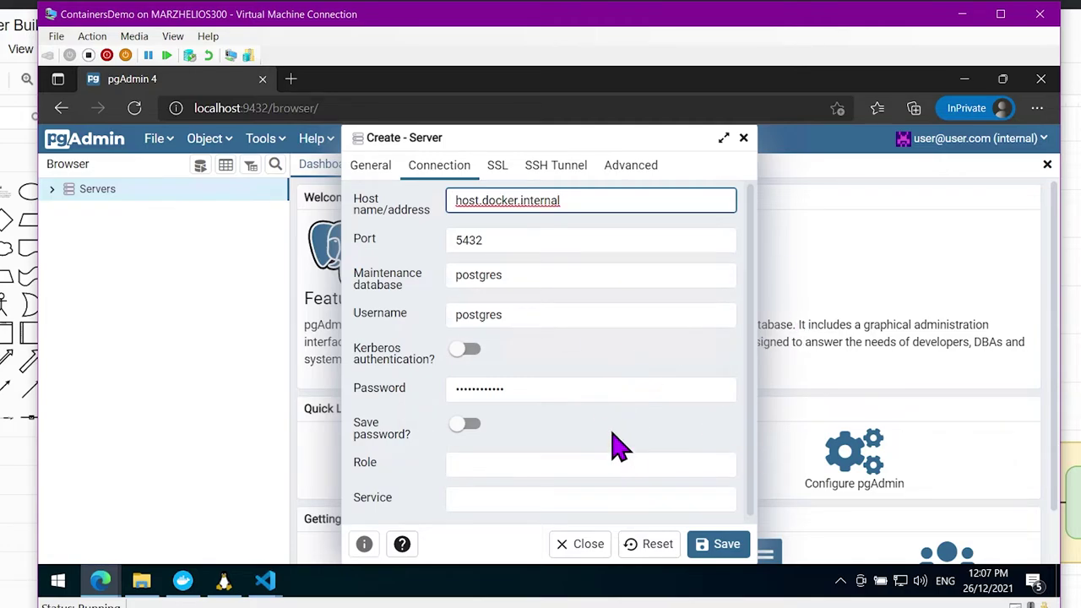
pyautogui.click(720, 547)
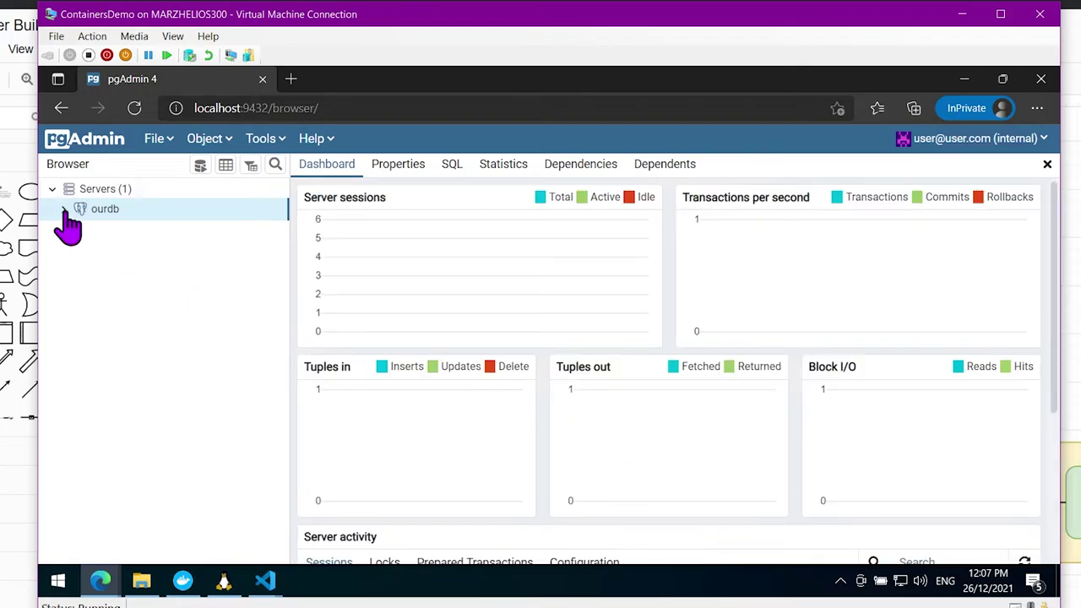
# Expand the ourdb server's Databases and create a new database named ourdb
pyautogui.click(63, 208)
pyautogui.click(77, 229)
pyautogui.click(90, 248)
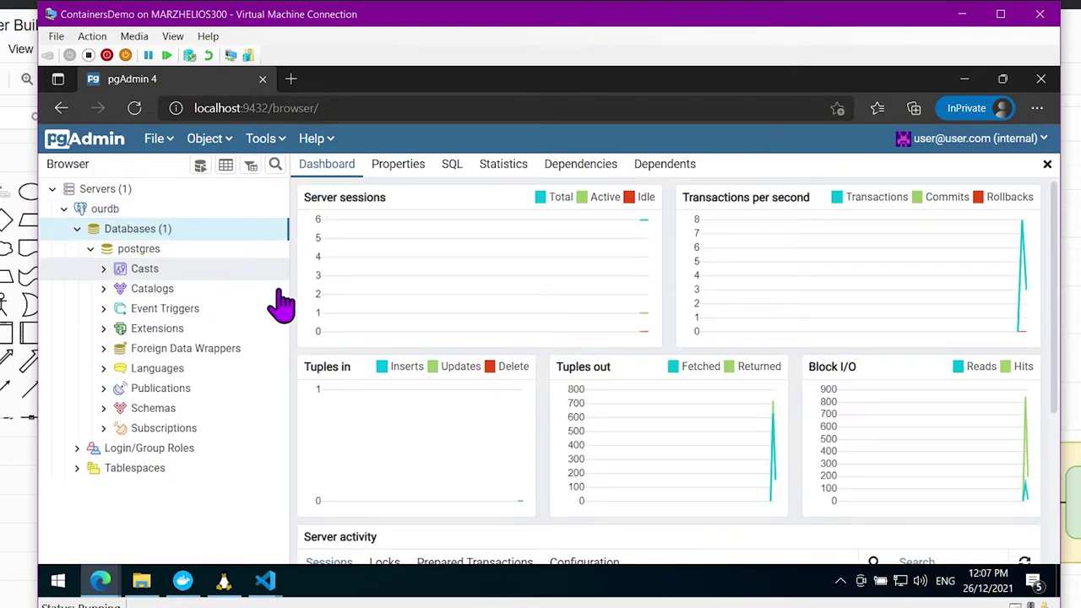
pyautogui.rightClick(139, 234)
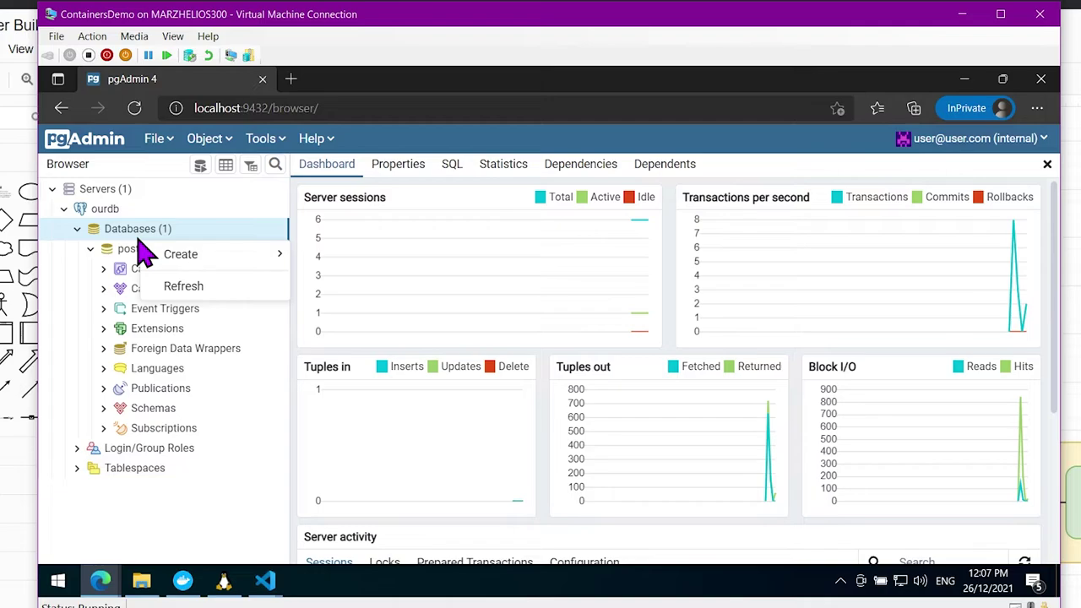
pyautogui.moveTo(181, 254)
pyautogui.click(346, 260)
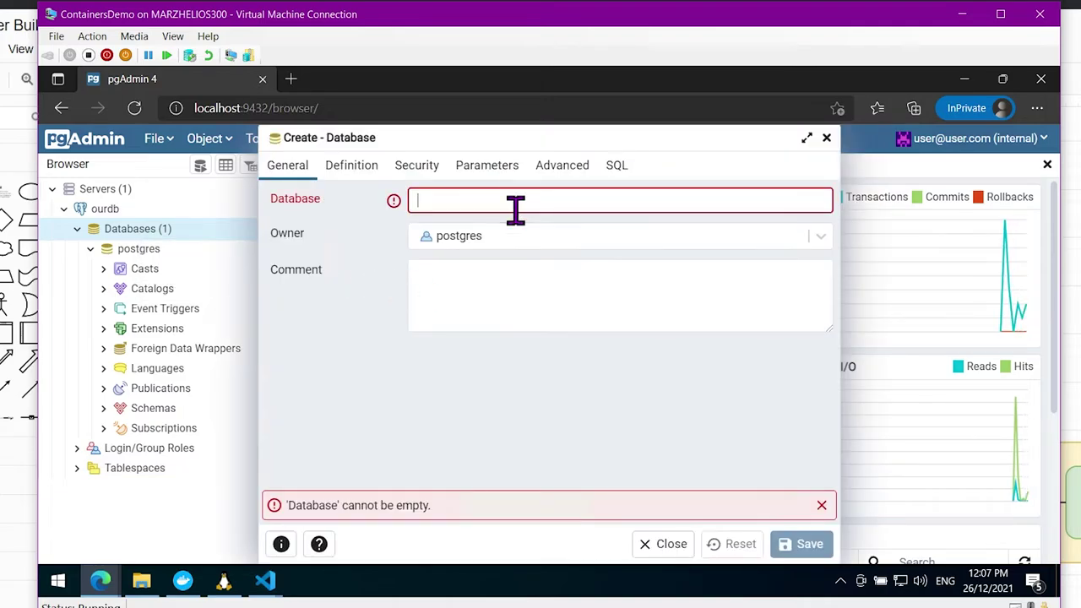
pyautogui.write('ourdb')
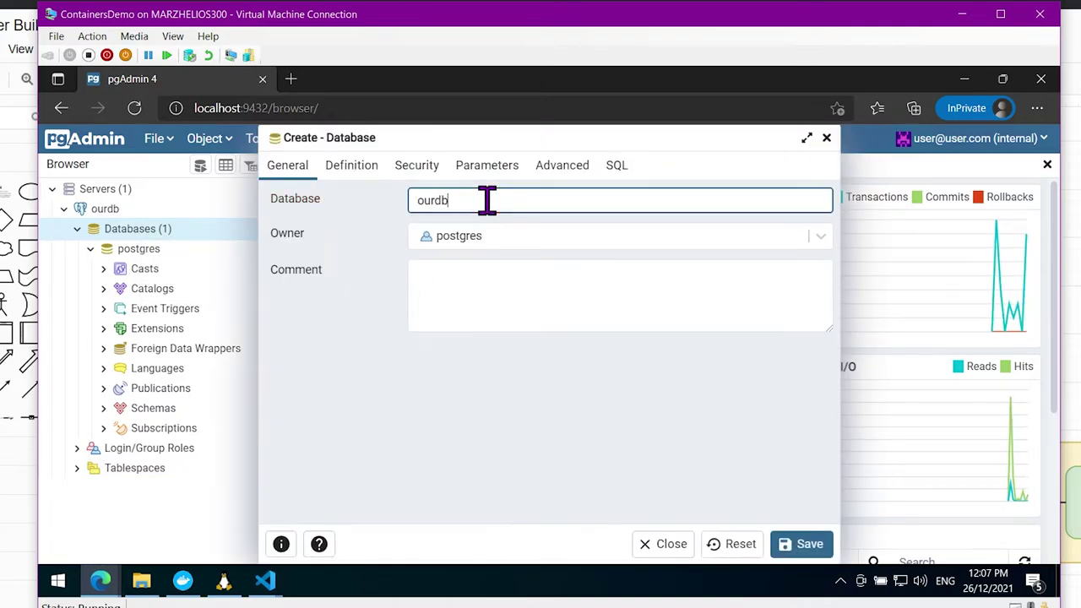
pyautogui.click(809, 545)
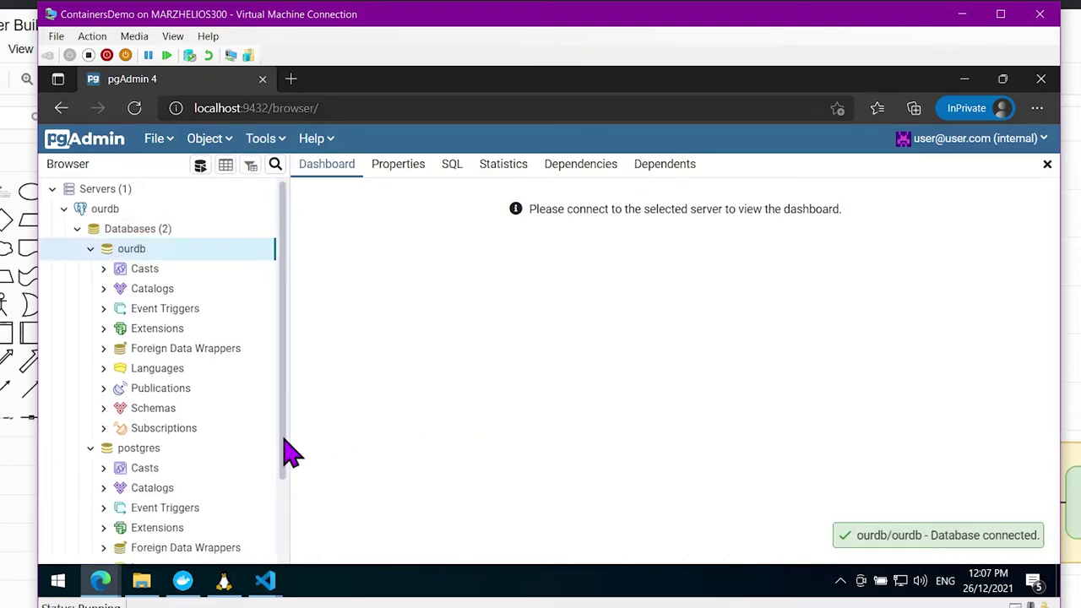
# Select the ourdb database to view its activity
pyautogui.rightClick(109, 211)
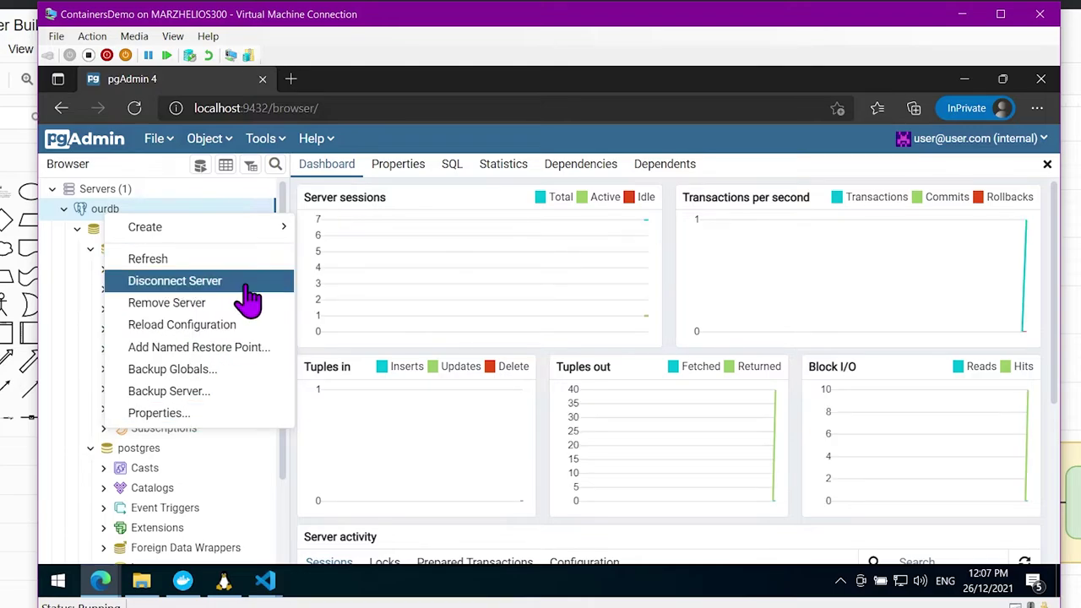
pyautogui.click(59, 330)
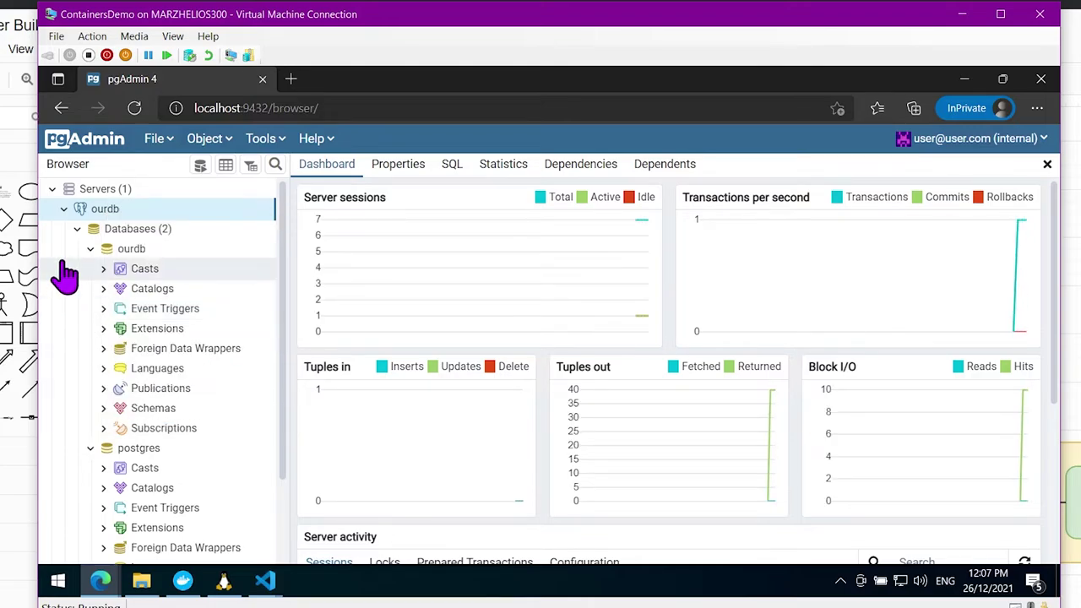
pyautogui.click(156, 251)
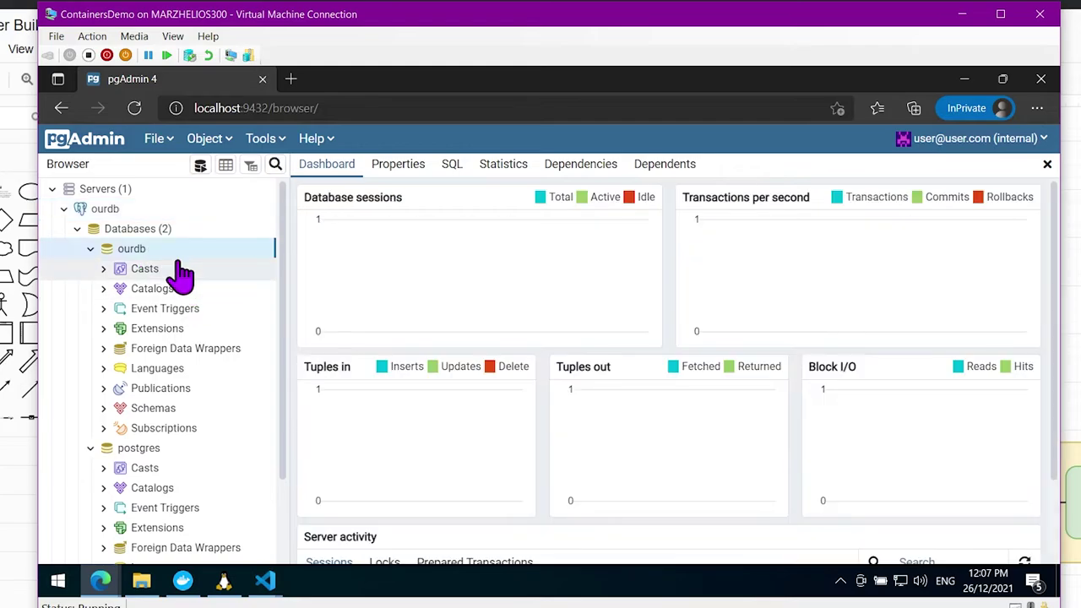
# Draft a schema named mytable, discard it unsaved, and expand ourdb's Schemas to show public
pyautogui.rightClick(157, 410)
pyautogui.moveTo(194, 419)
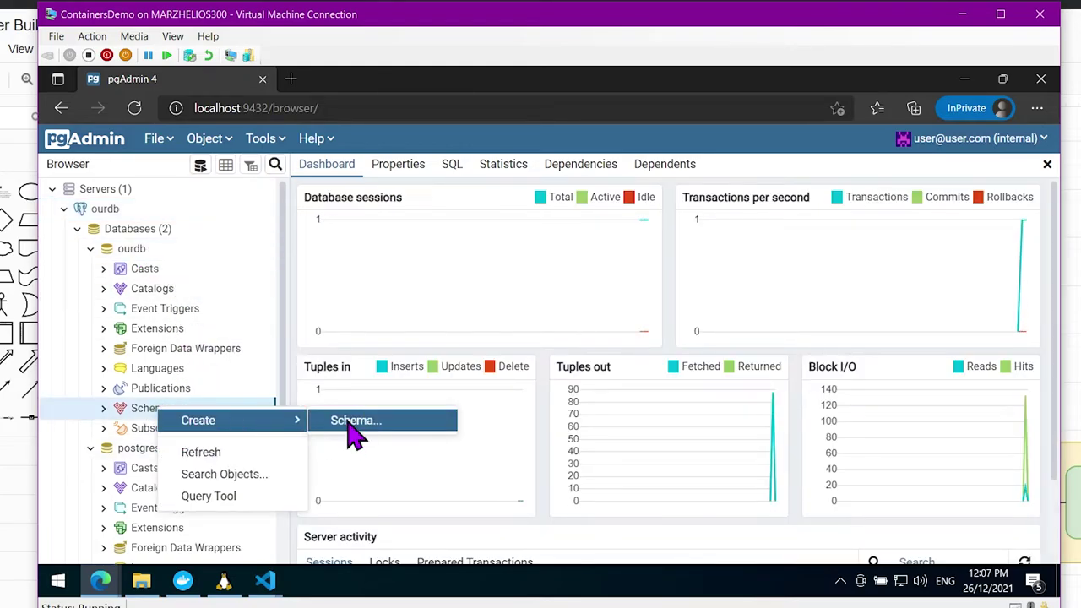
pyautogui.click(359, 425)
pyautogui.write('m')
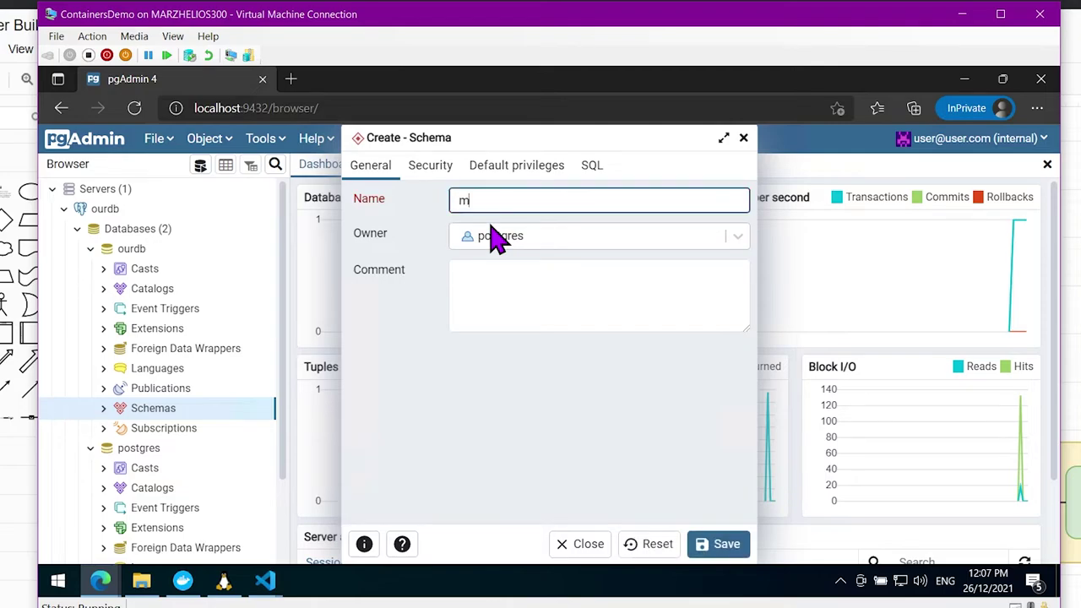
pyautogui.write('ytable')
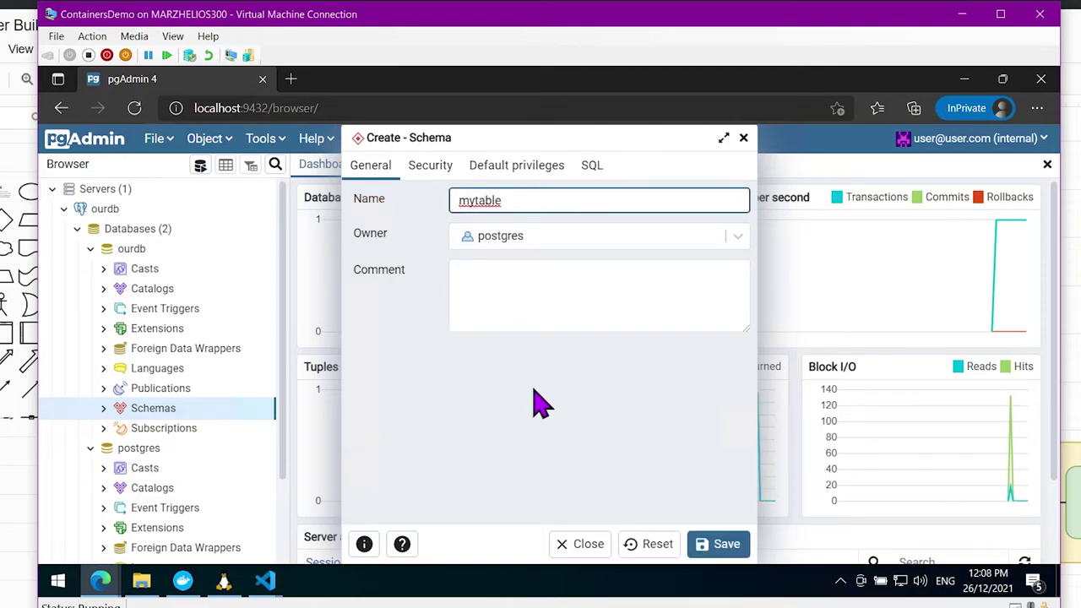
pyautogui.click(581, 545)
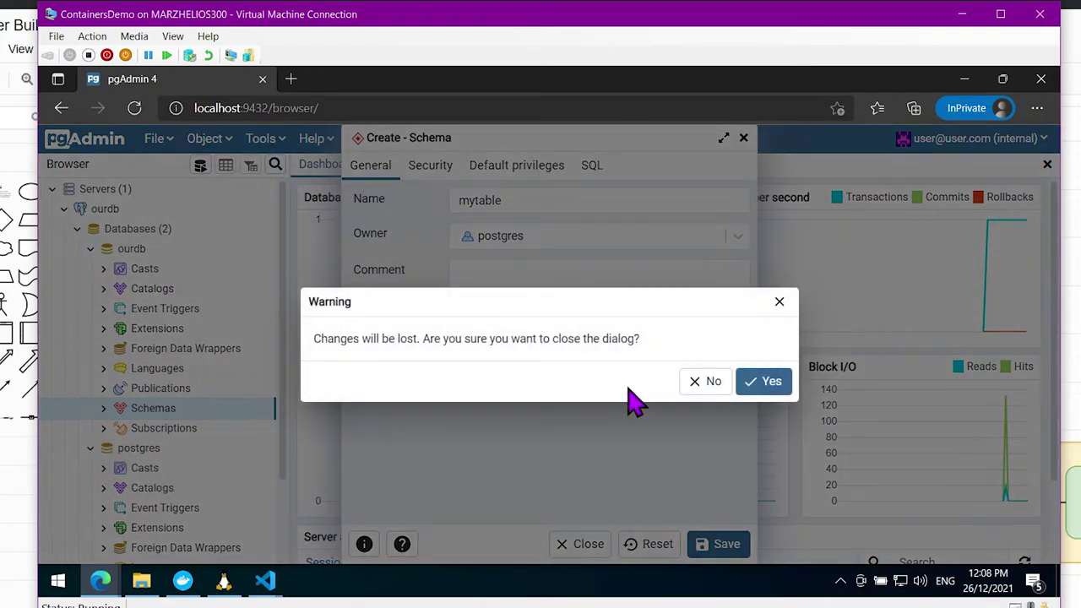
pyautogui.click(761, 384)
pyautogui.click(104, 408)
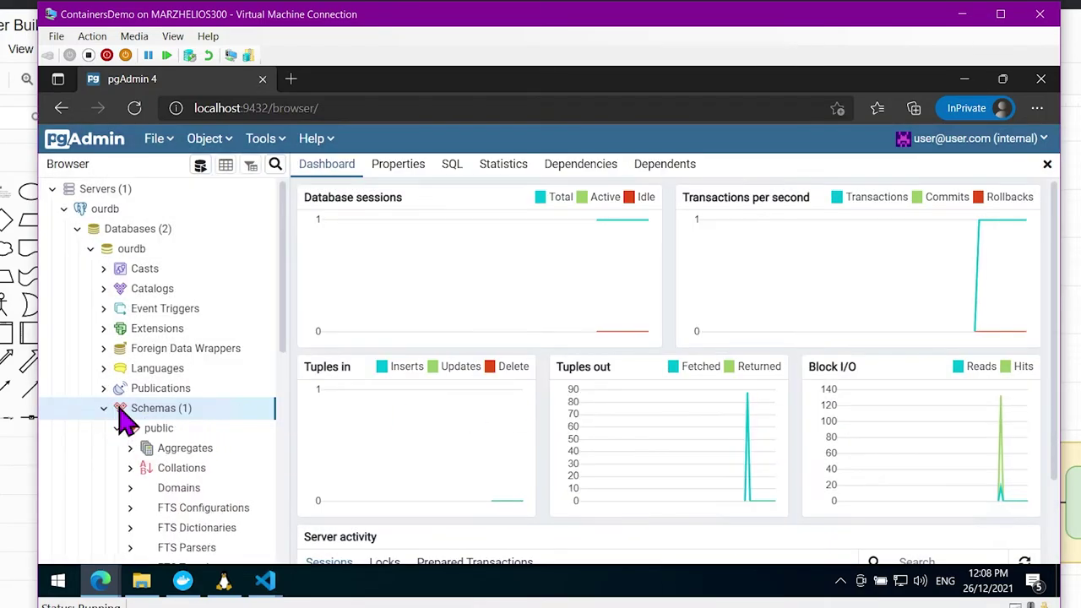
# Start a new table named mytable under the public schema's Tables
pyautogui.scroll(-5, 125, 419)
pyautogui.rightClick(192, 473)
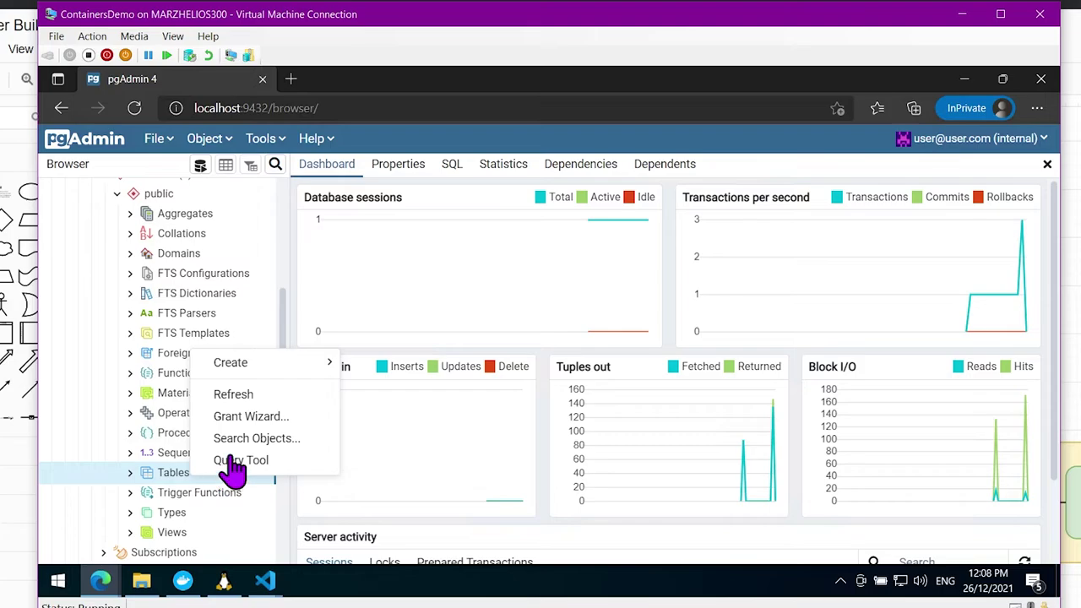
pyautogui.moveTo(256, 365)
pyautogui.click(384, 364)
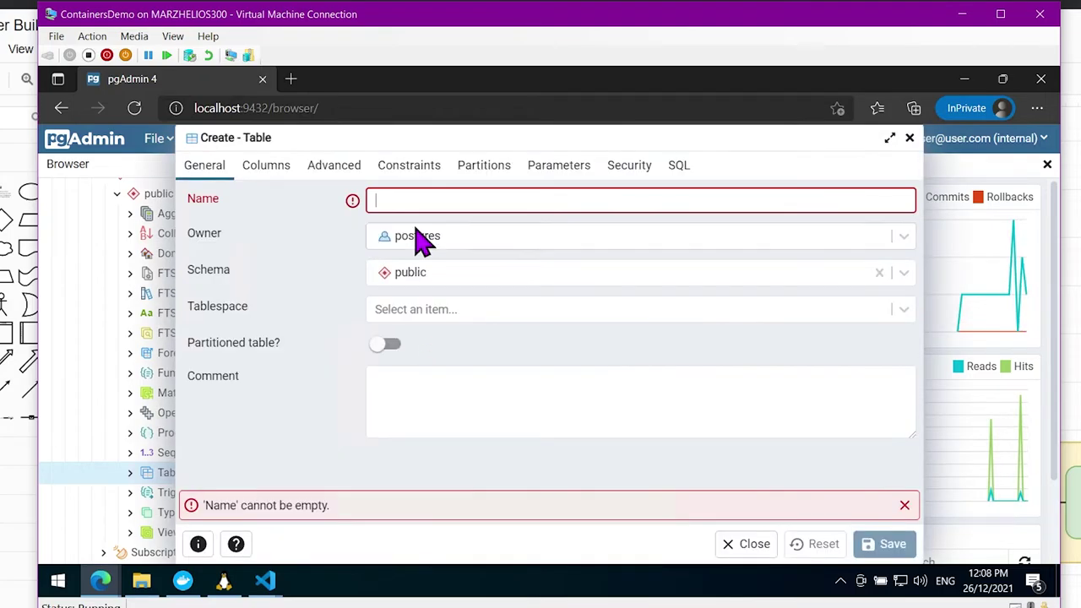
pyautogui.write('my')
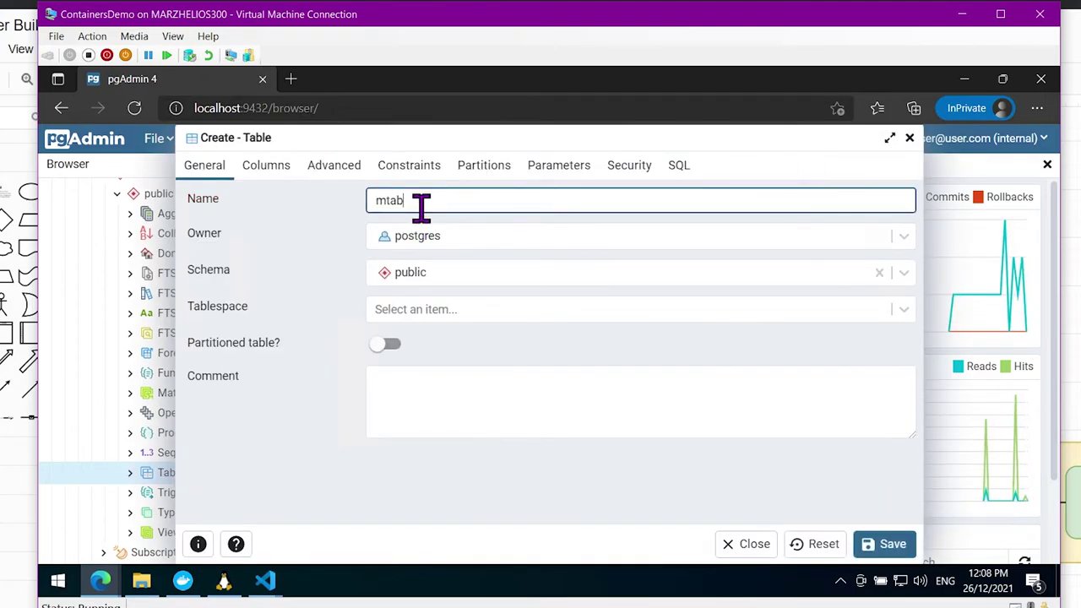
pyautogui.press('BackSpace')
pyautogui.press('BackSpace')
pyautogui.write('table')
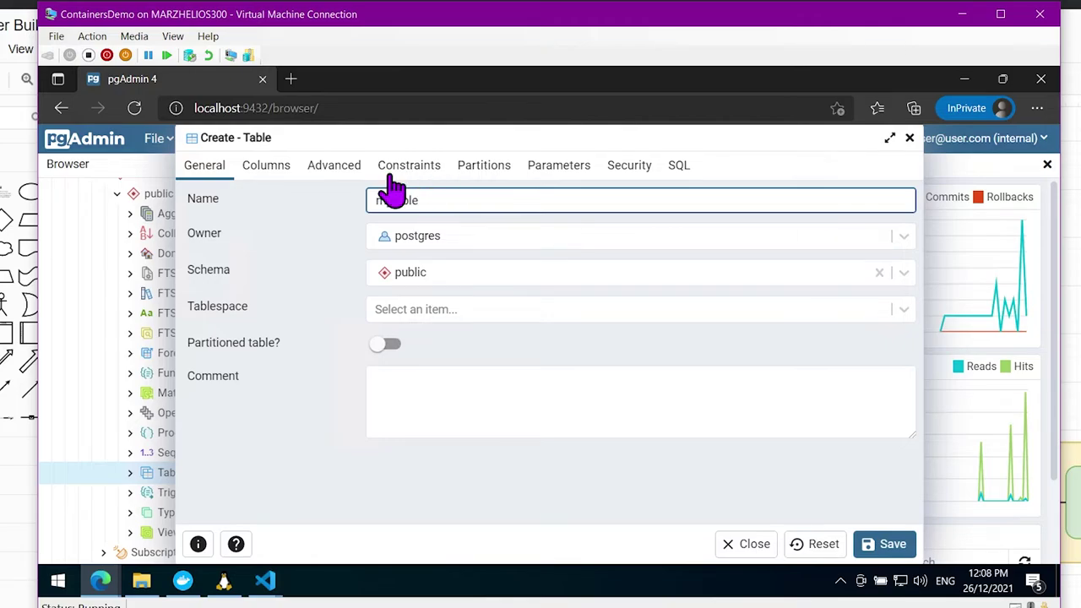
# Add a text column users as the primary key and save the table
pyautogui.click(266, 164)
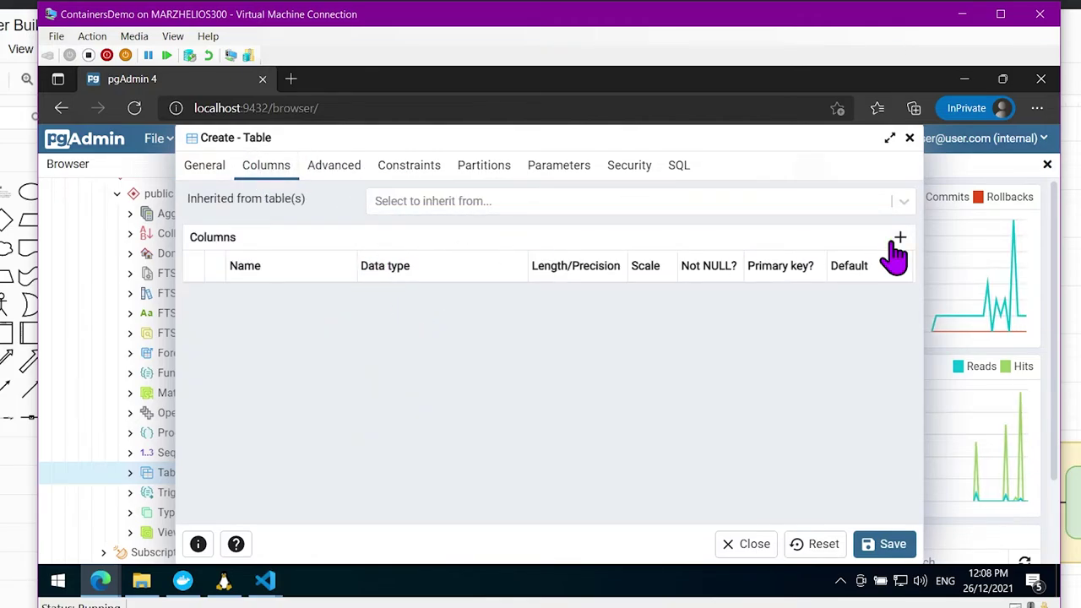
pyautogui.click(899, 238)
pyautogui.click(318, 299)
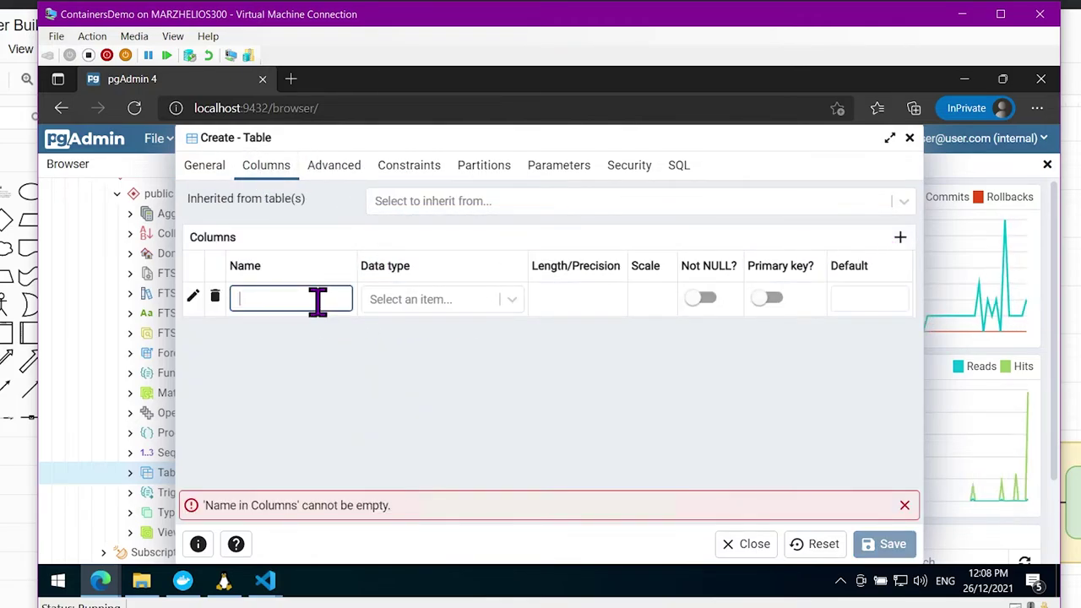
pyautogui.write('users')
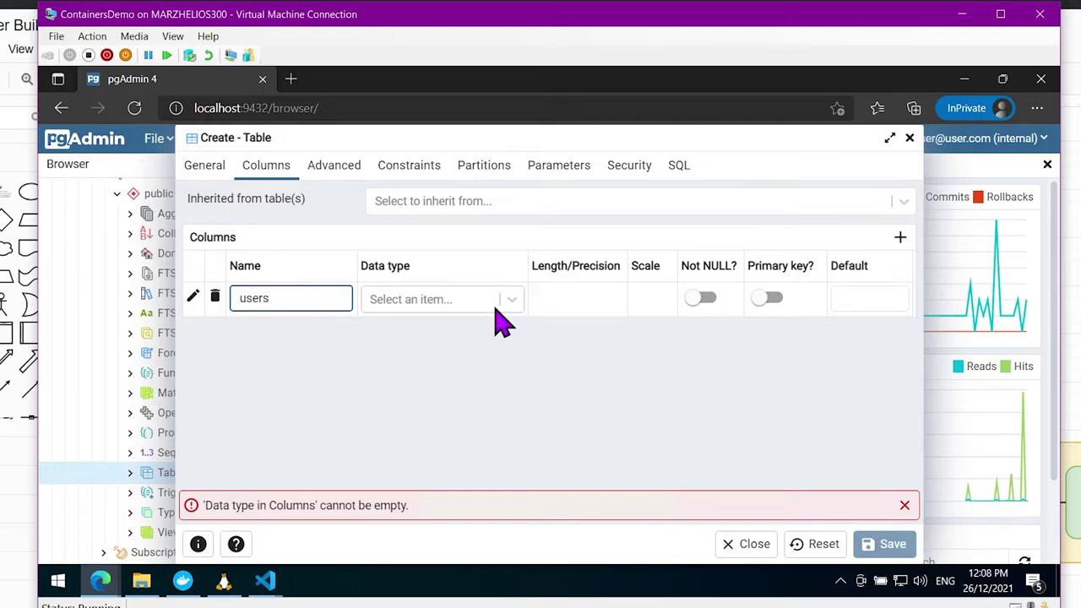
pyautogui.click(498, 306)
pyautogui.write('text')
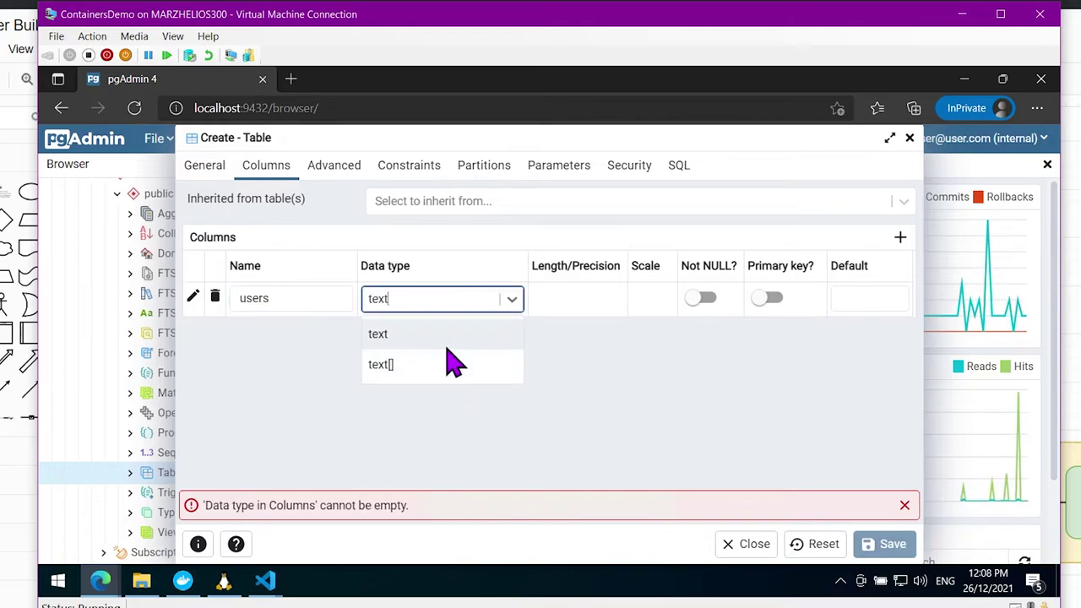
pyautogui.click(446, 338)
pyautogui.click(760, 306)
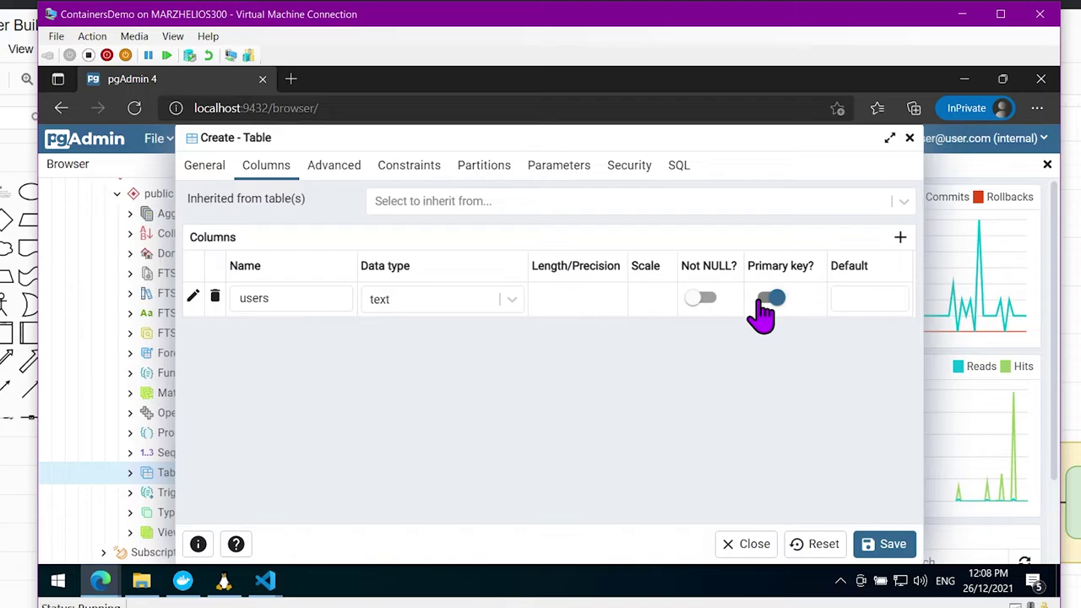
pyautogui.click(902, 546)
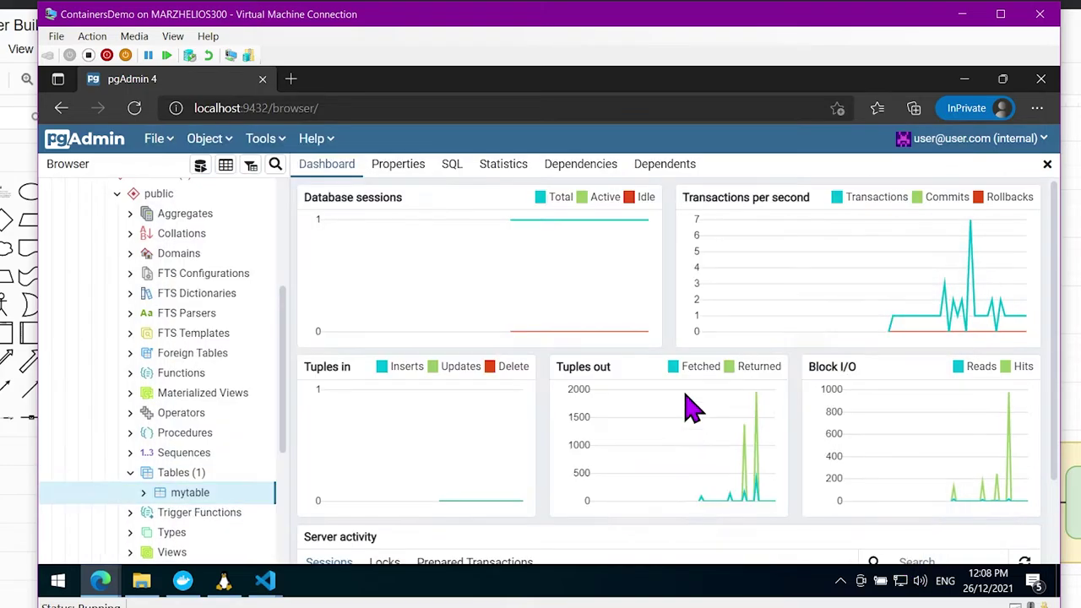
# Collapse ourdb's schemas and return to Docker Desktop's container list
pyautogui.scroll(3, 213, 378)
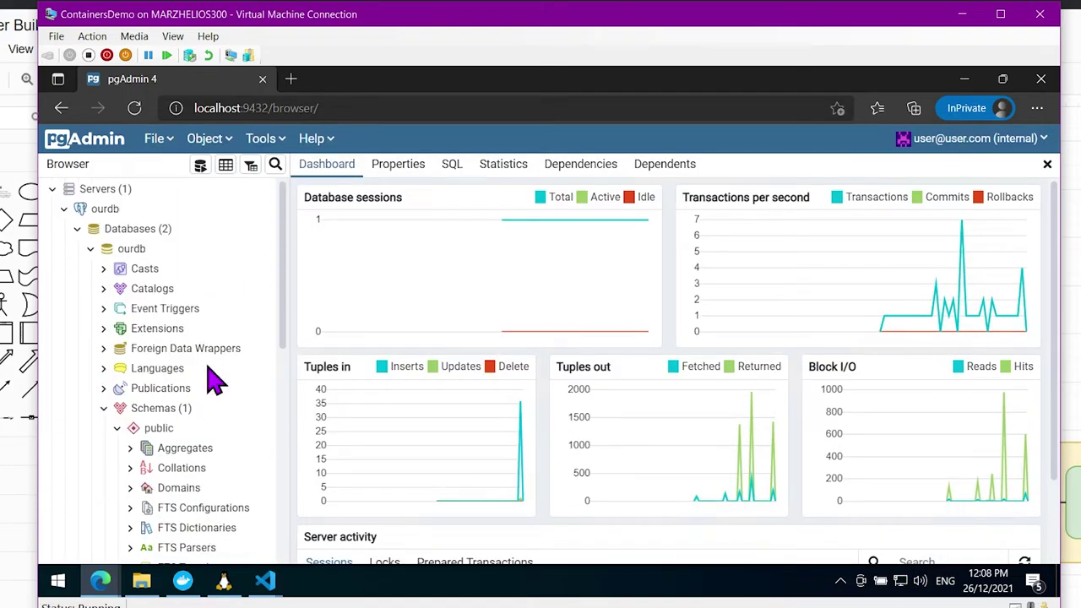
pyautogui.click(103, 409)
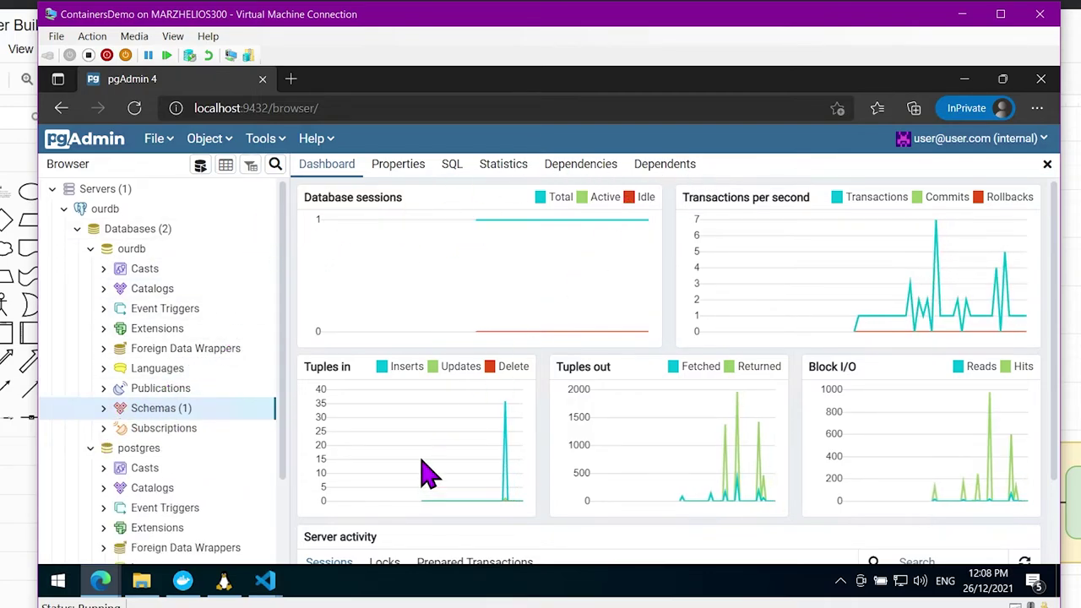
pyautogui.click(183, 583)
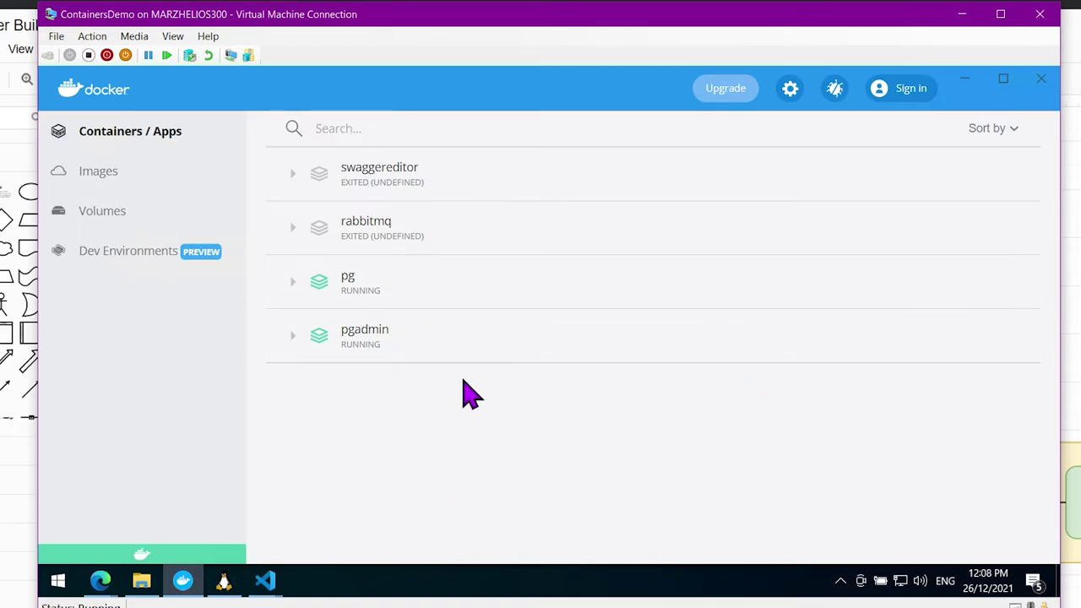
# Peek at pg's details, then expand pg and pgadmin to reveal pg-pgdb-1 and pgadmin-pgadmin-1
pyautogui.click(374, 284)
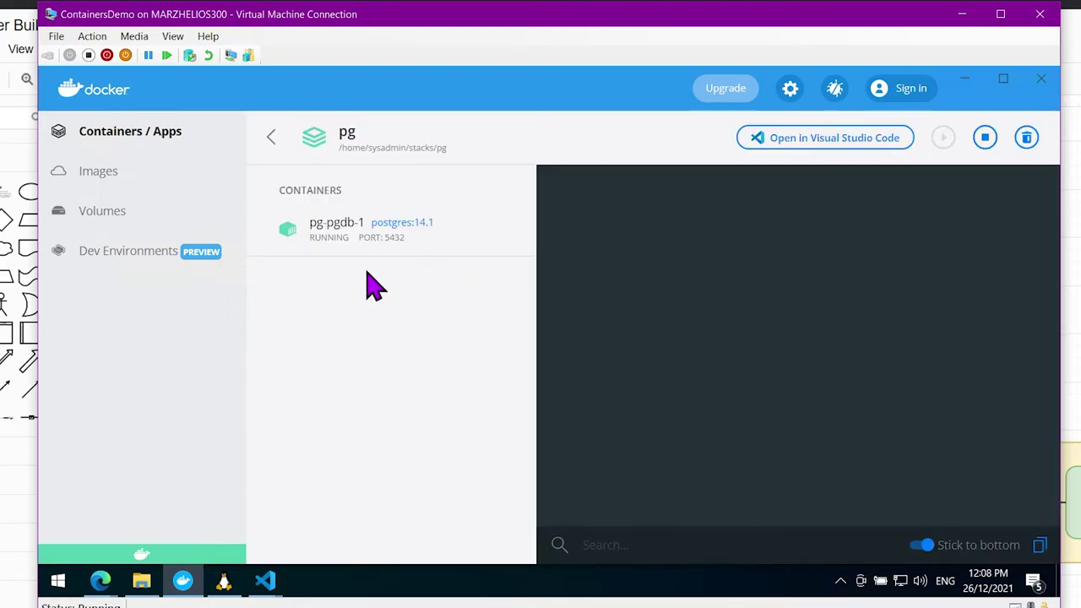
pyautogui.click(271, 138)
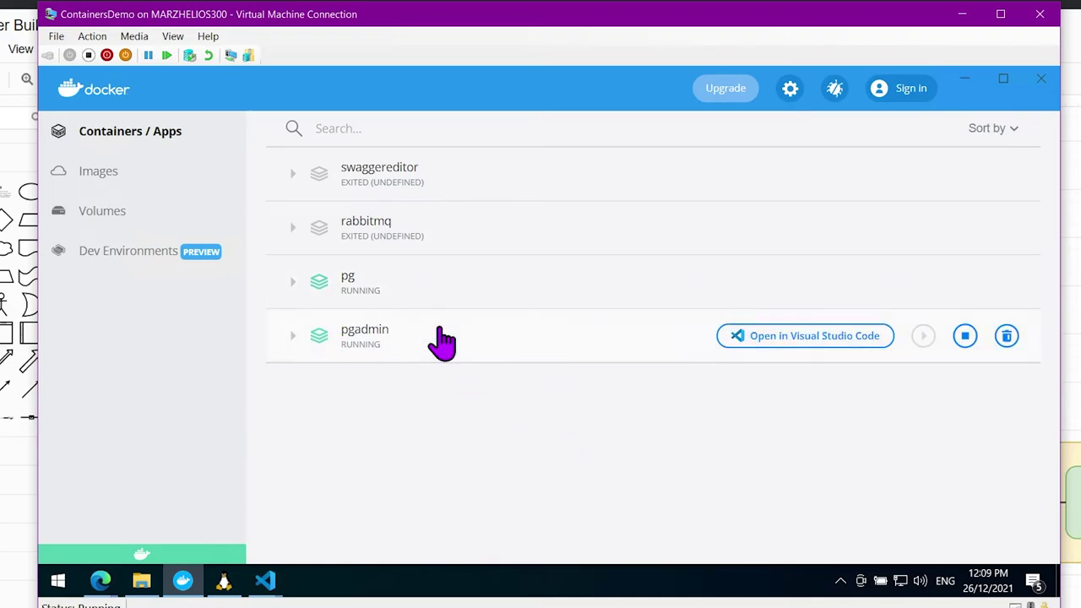
pyautogui.click(291, 283)
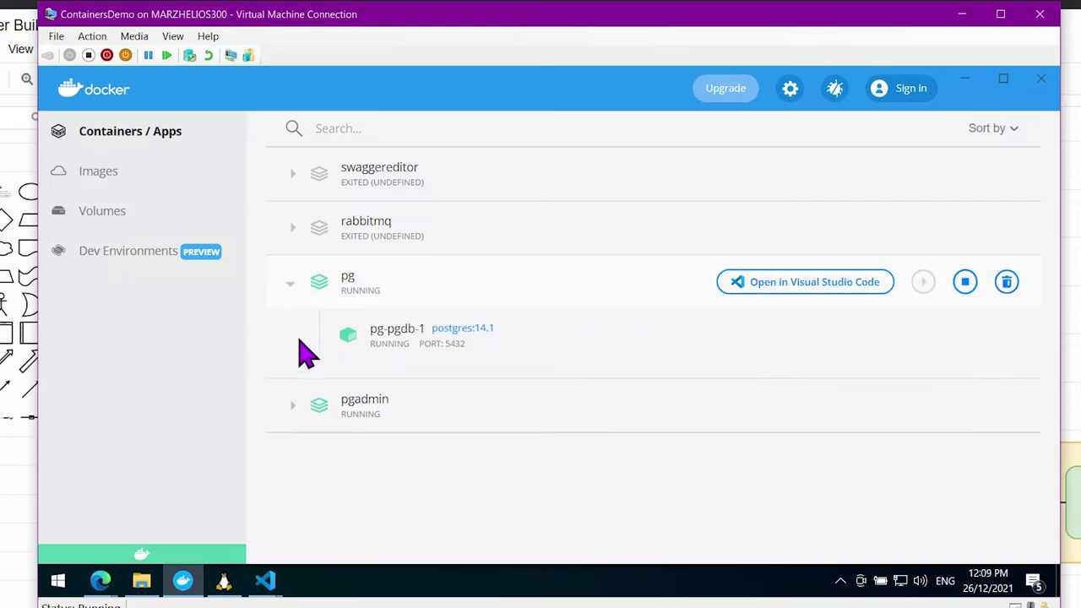
pyautogui.click(292, 407)
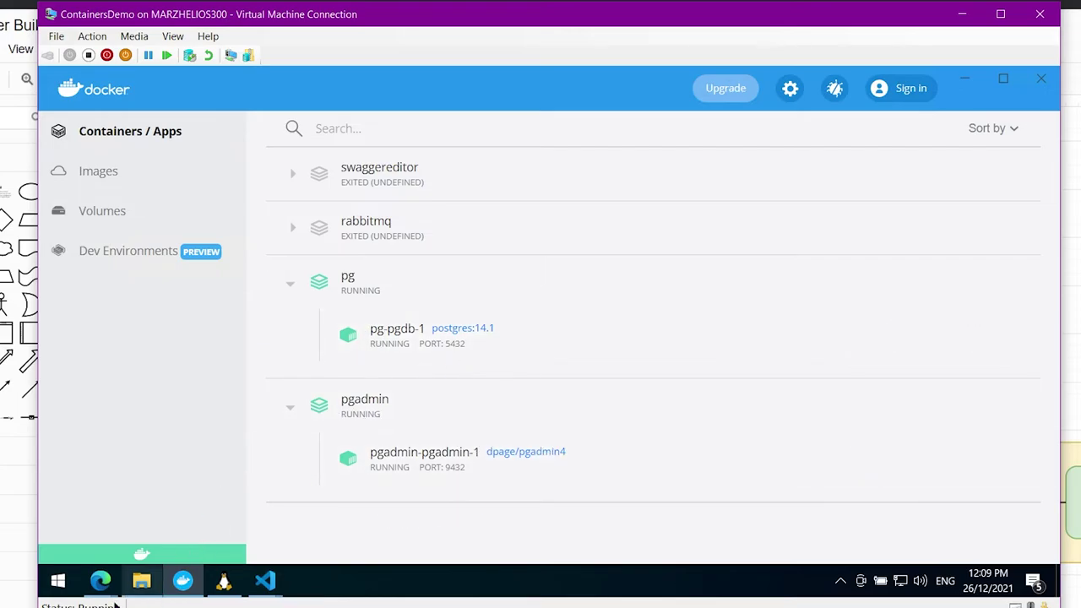
pyautogui.moveTo(100, 581)
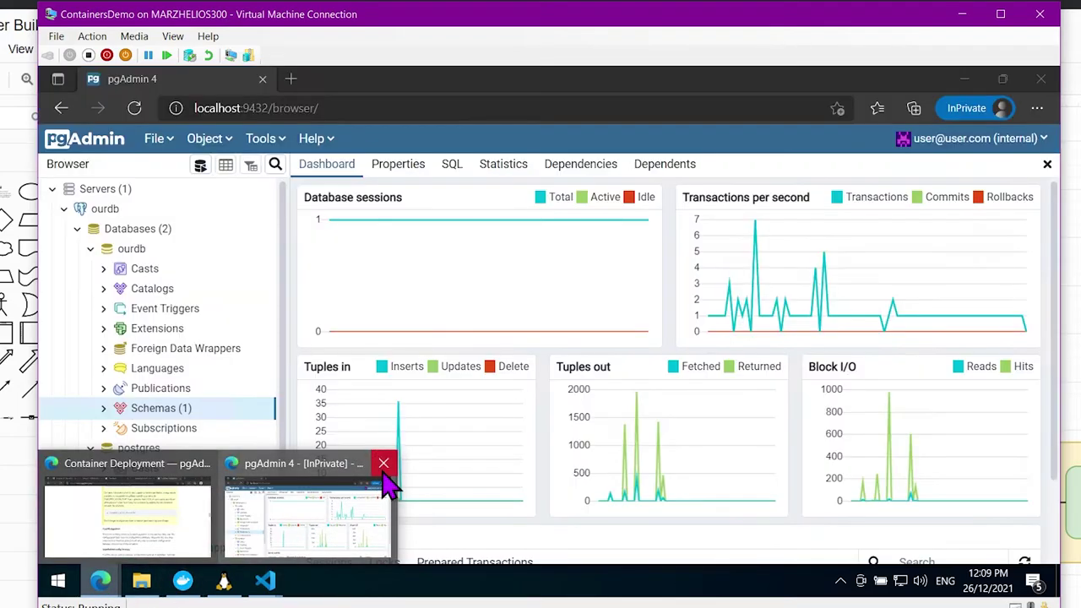
# Close the pgAdmin 4 Edge window, confirming Leave, and then the pgAdmin documentation window
pyautogui.click(384, 464)
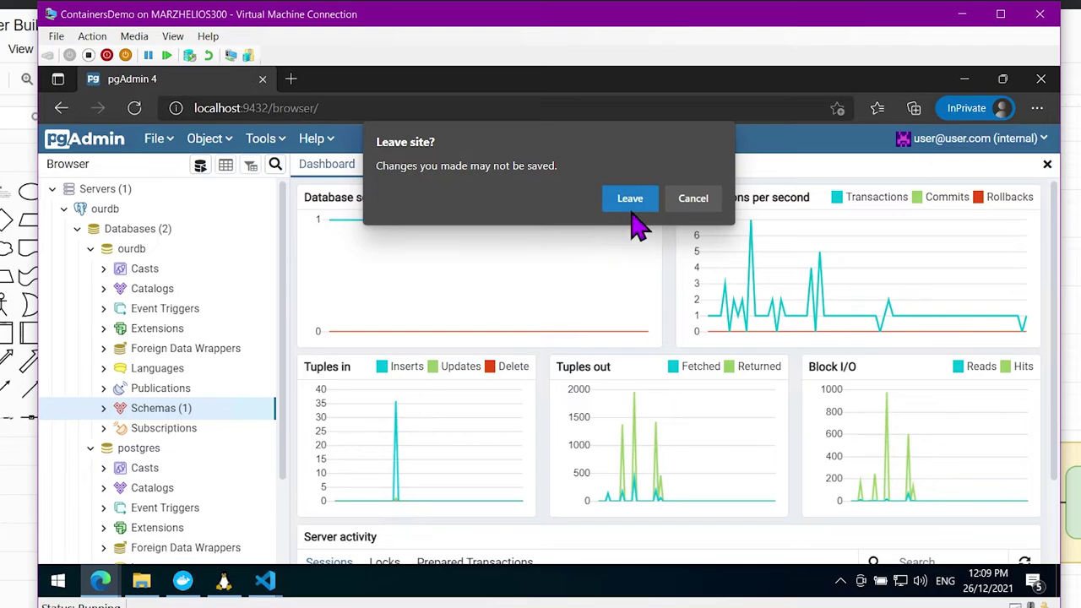
pyautogui.click(632, 202)
pyautogui.click(120, 579)
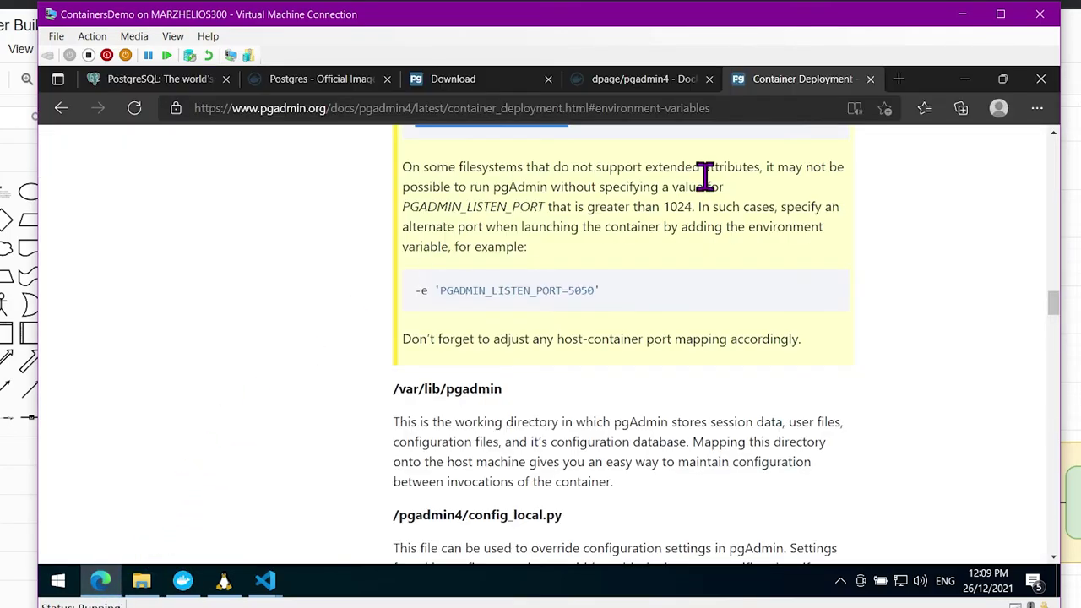
pyautogui.click(1040, 79)
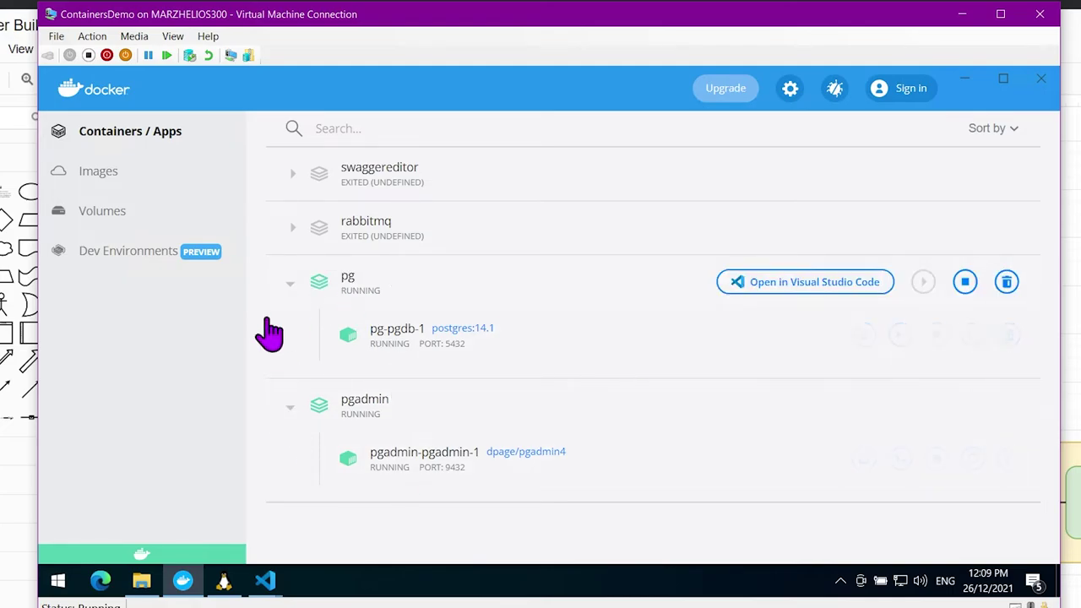
pyautogui.moveTo(637, 358)
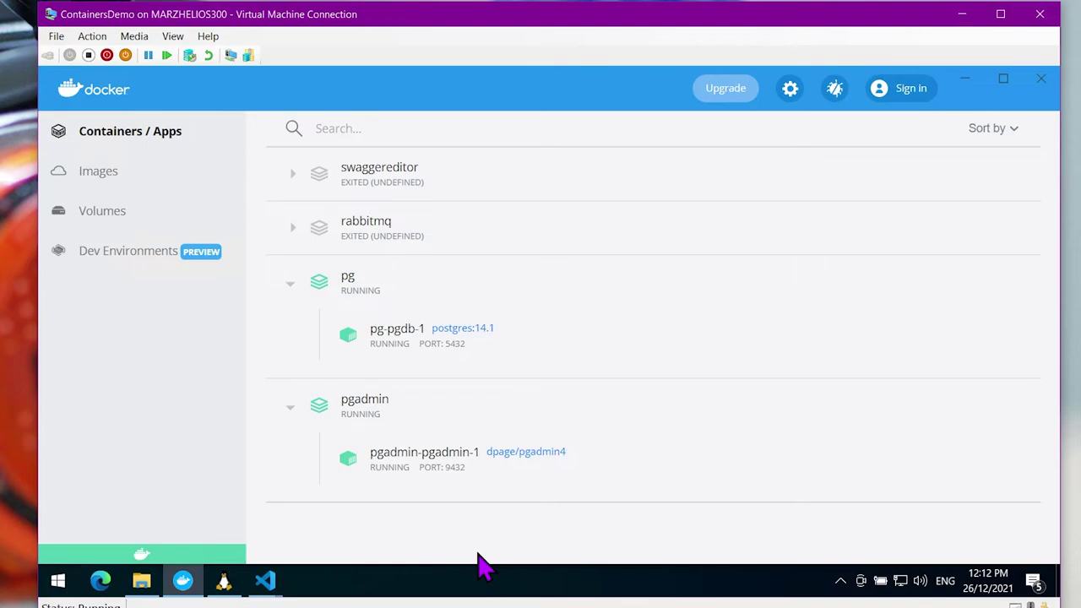
# View the second docker-compose.yaml editor window, then switch to Docker Desktop's container list
pyautogui.moveTo(267, 585)
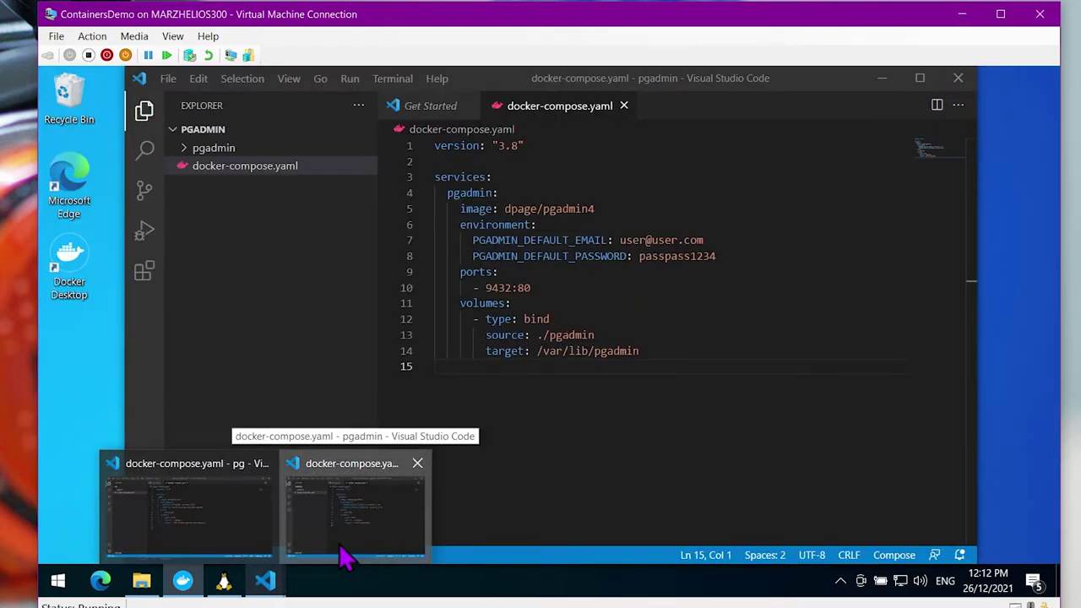
pyautogui.click(345, 555)
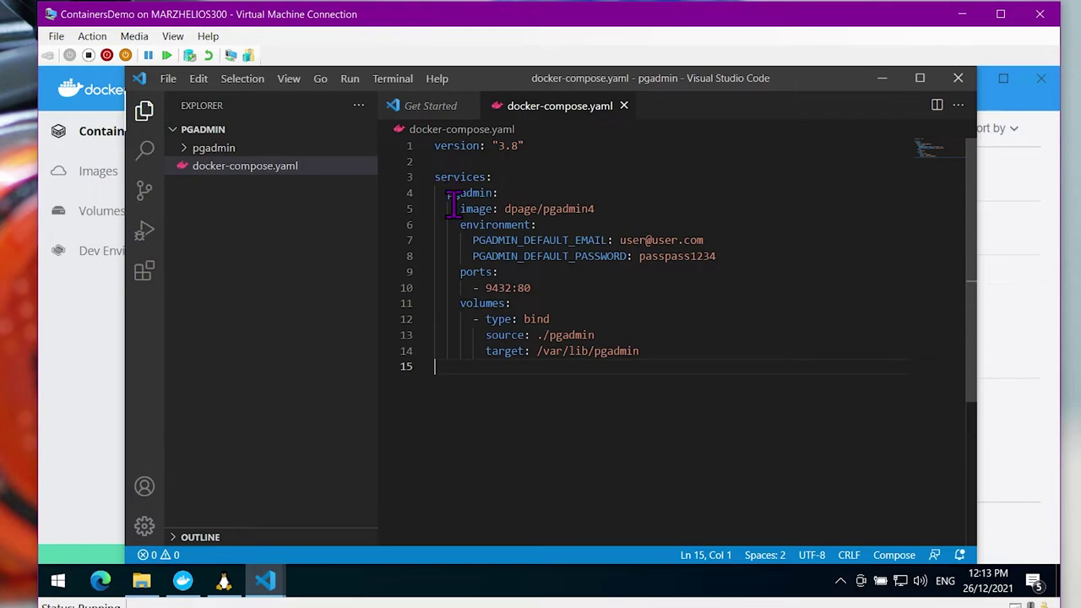
pyautogui.click(183, 580)
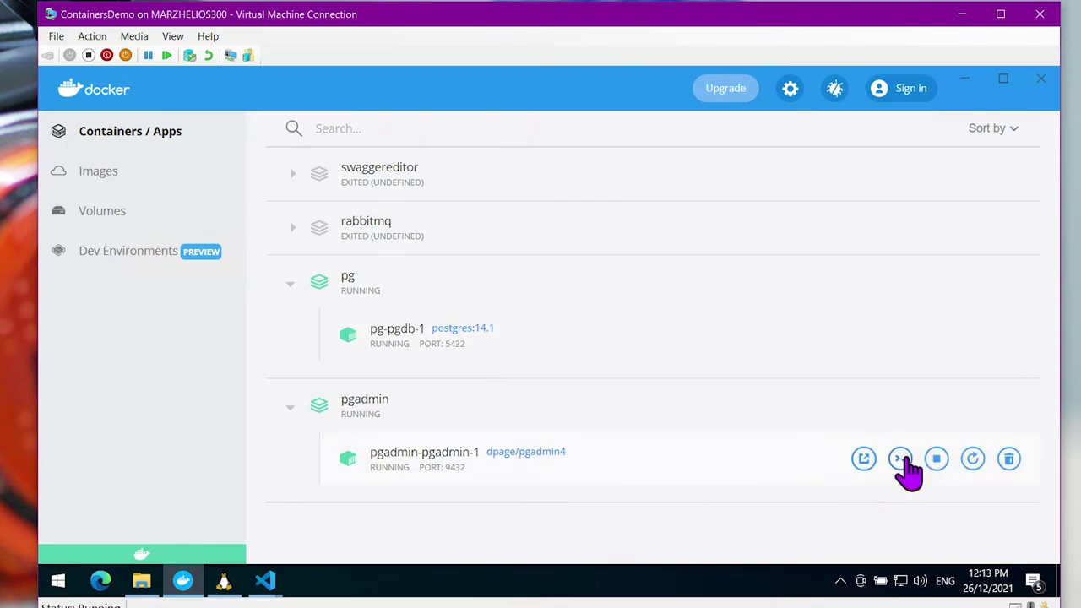
# Stop the pgadmin and pg apps, then remove the pgadmin-pgadmin-1 container
pyautogui.click(936, 461)
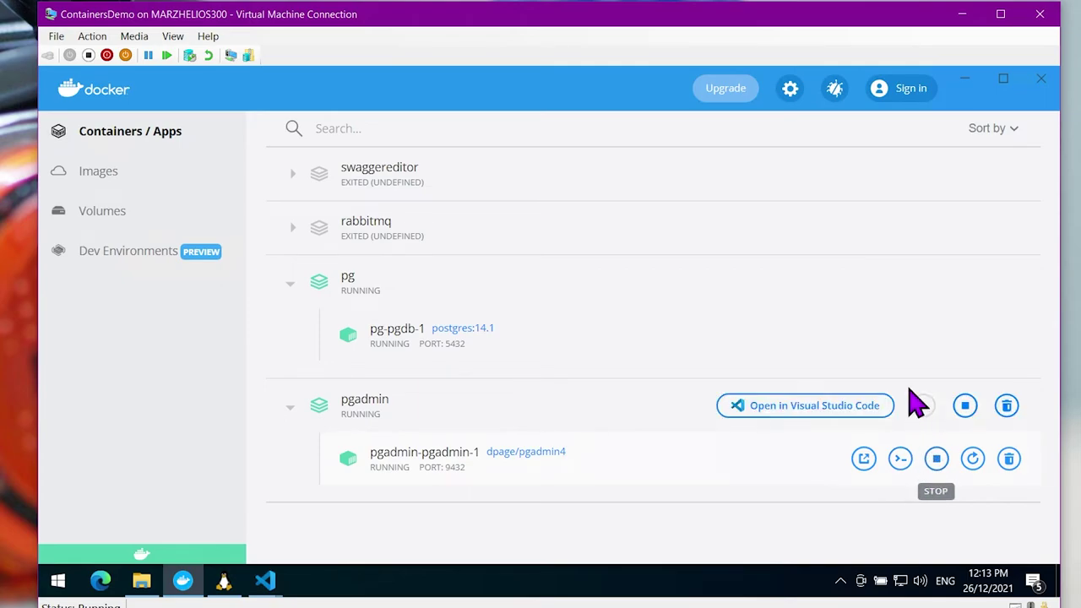
pyautogui.click(937, 335)
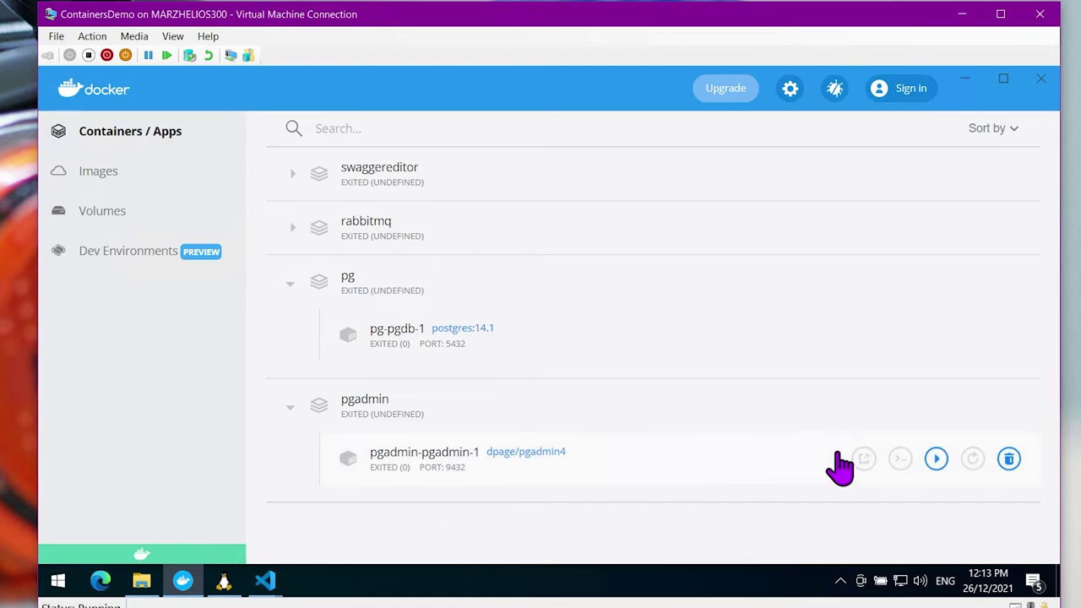
pyautogui.click(1010, 459)
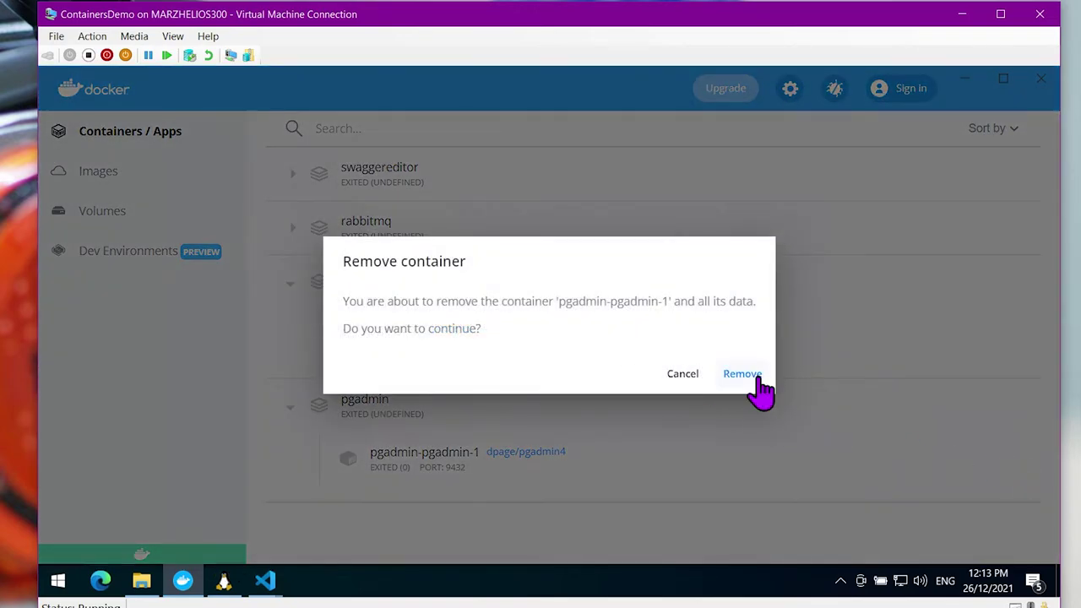
pyautogui.click(748, 375)
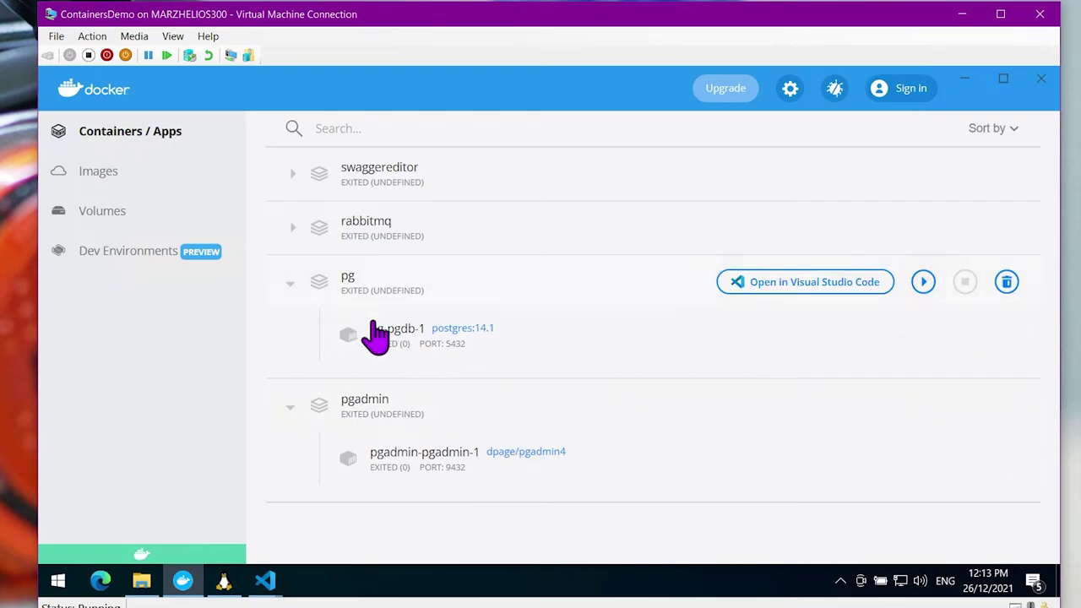
# Select the whole pgadmin service definition in the pgadmin project's docker-compose.yaml
pyautogui.moveTo(264, 583)
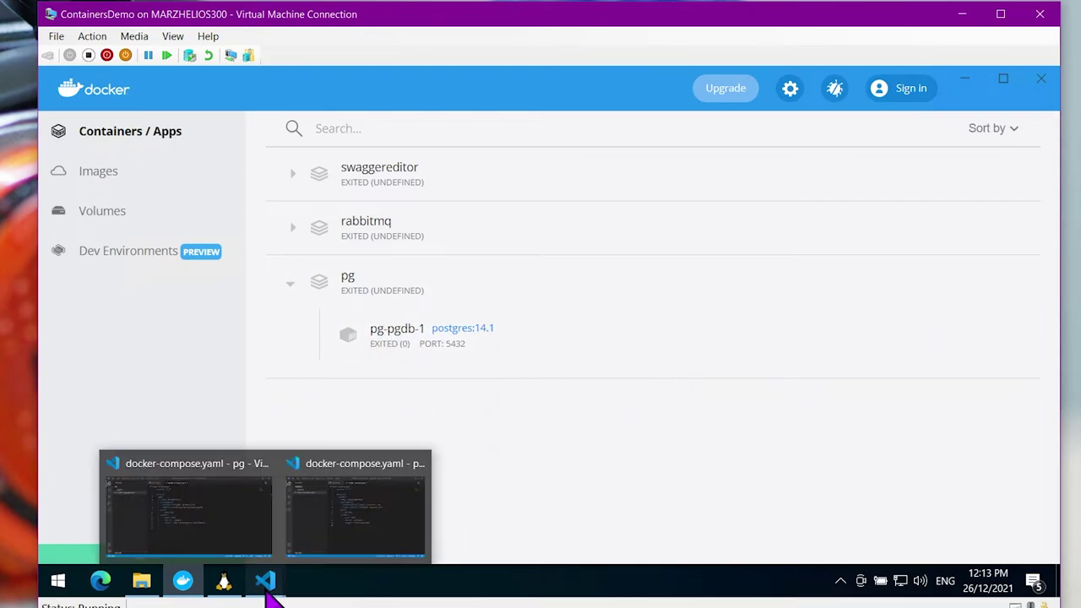
pyautogui.moveTo(241, 527)
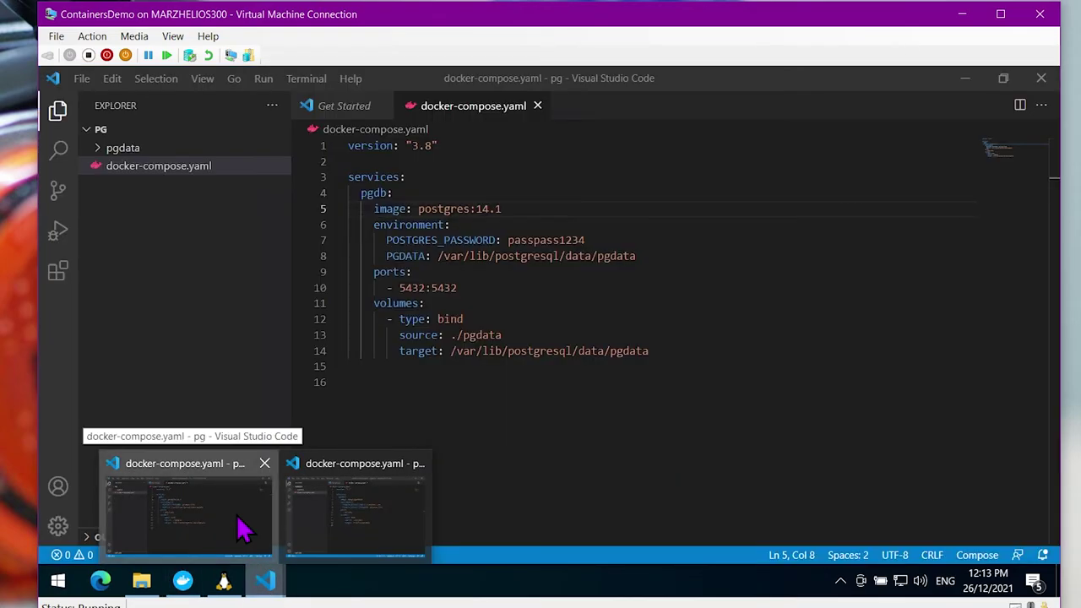
pyautogui.click(241, 526)
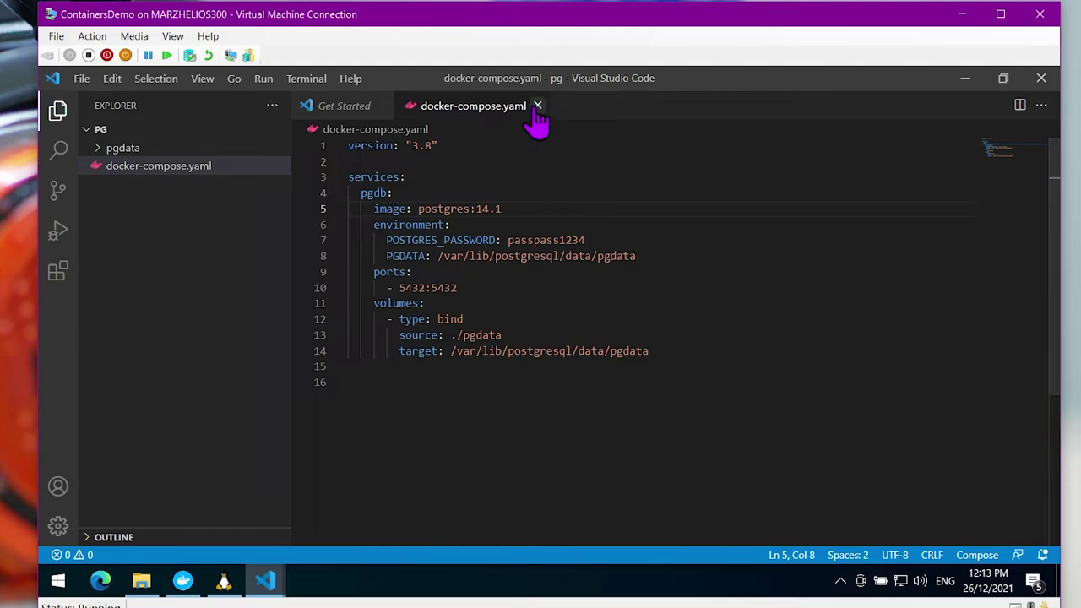
pyautogui.moveTo(262, 585)
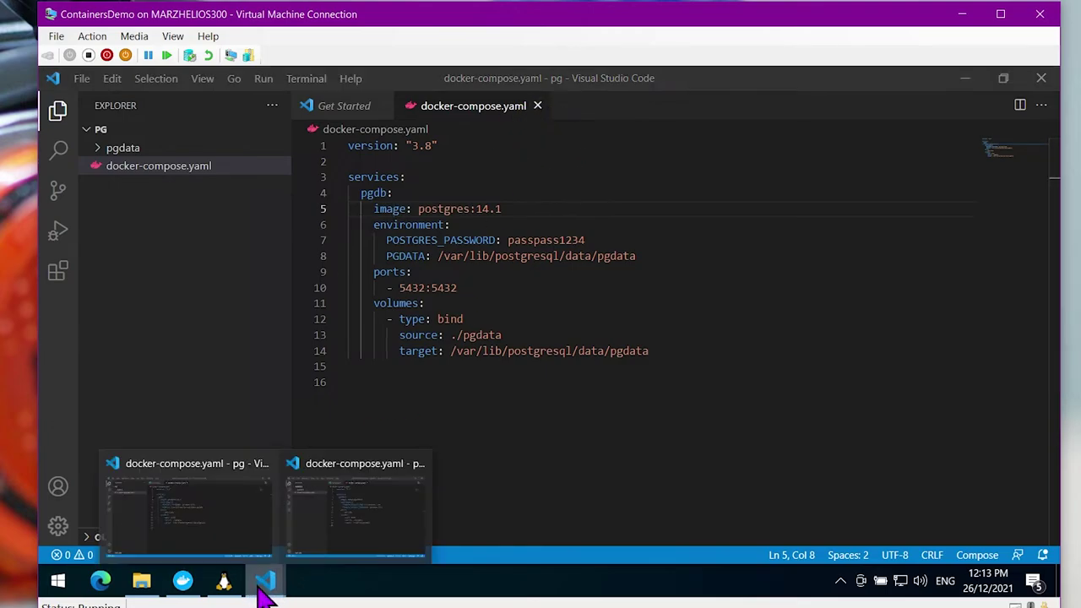
pyautogui.click(355, 555)
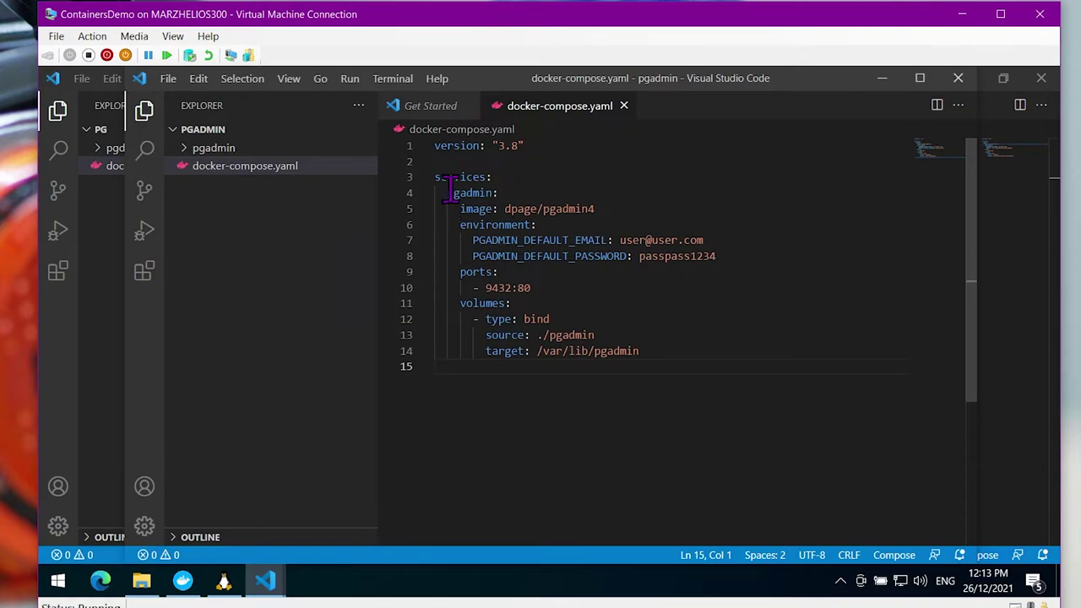
pyautogui.moveTo(449, 192); pyautogui.dragTo(703, 354)
pyautogui.hotkey('ctrl', 'c')
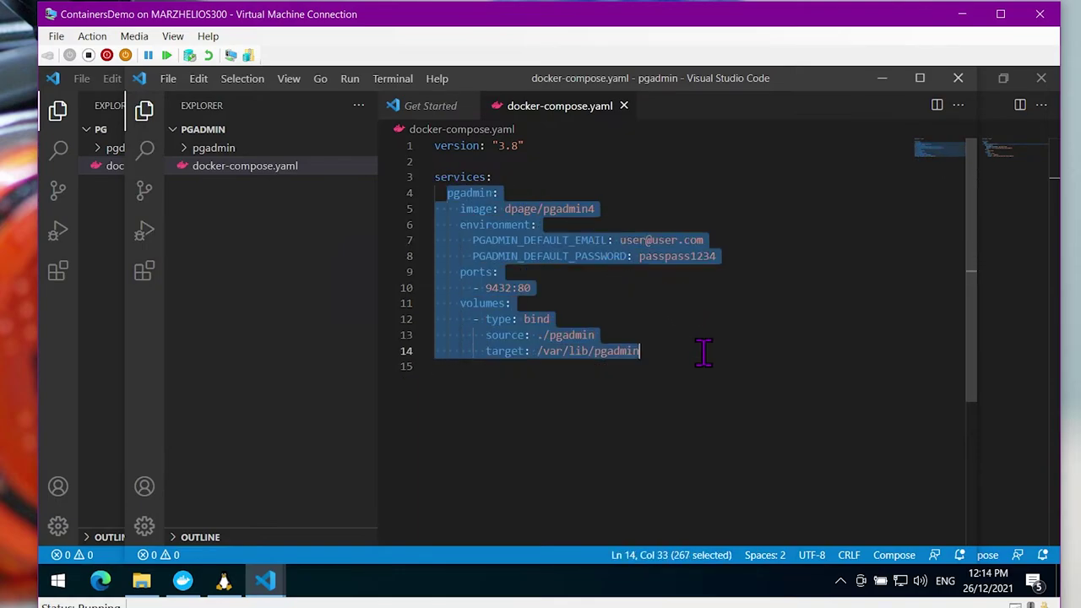
# Paste the pgadmin service indented below pgdb in the pg compose file and save
pyautogui.hotkey('alt', 'Tab')
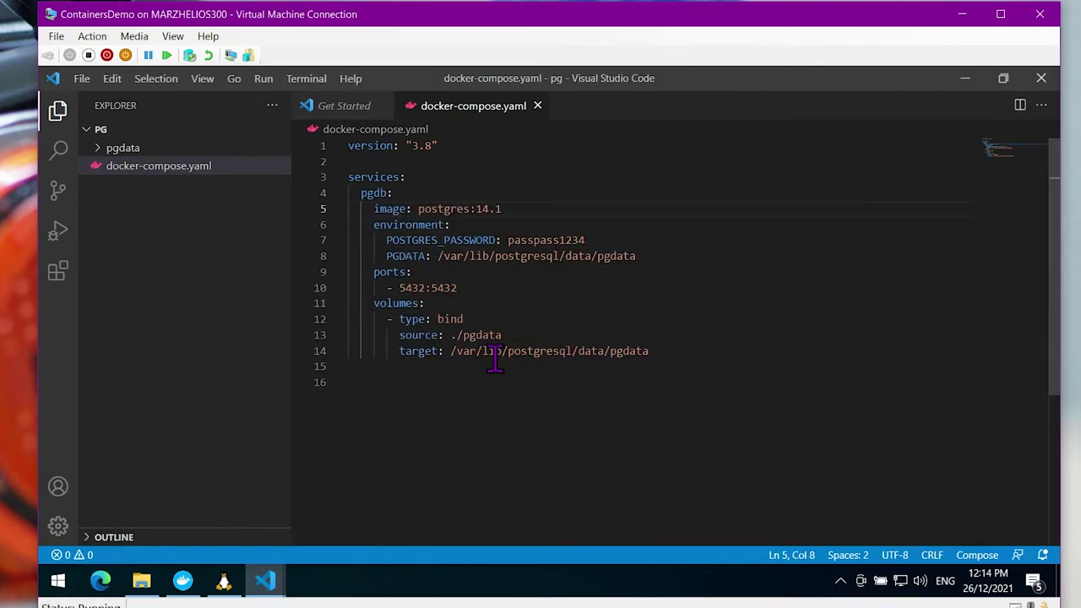
pyautogui.click(691, 361)
pyautogui.press('Tab')
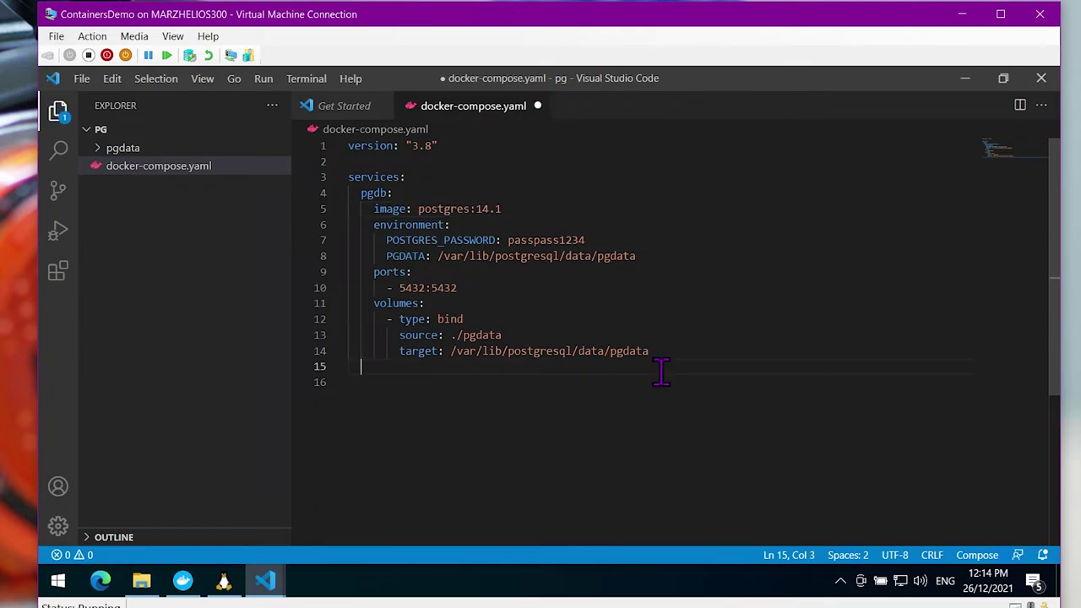
pyautogui.hotkey('ctrl', 'v')
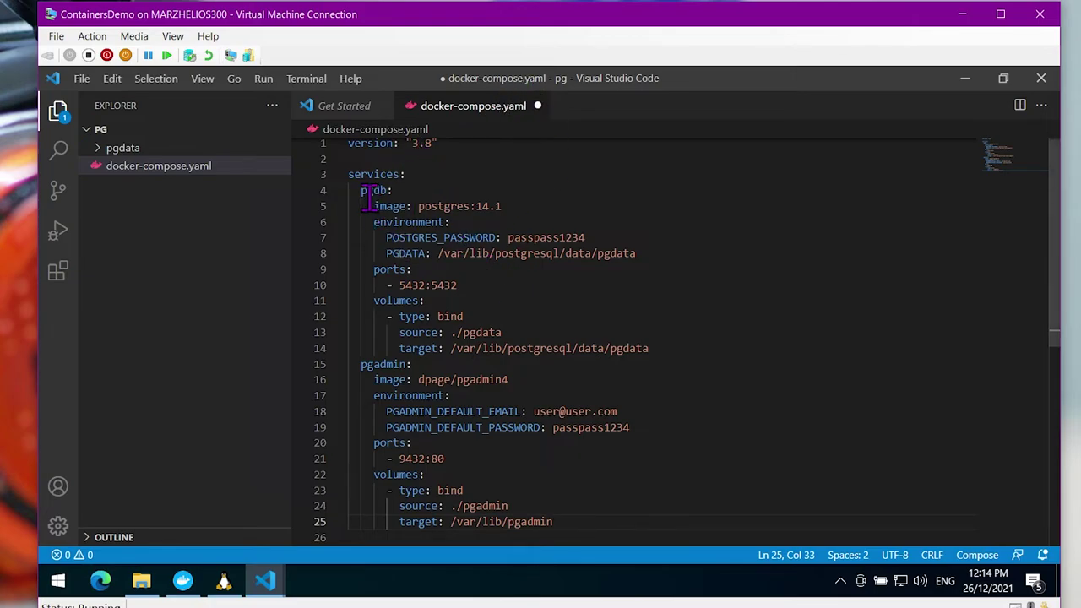
pyautogui.scroll(1, 475, 216)
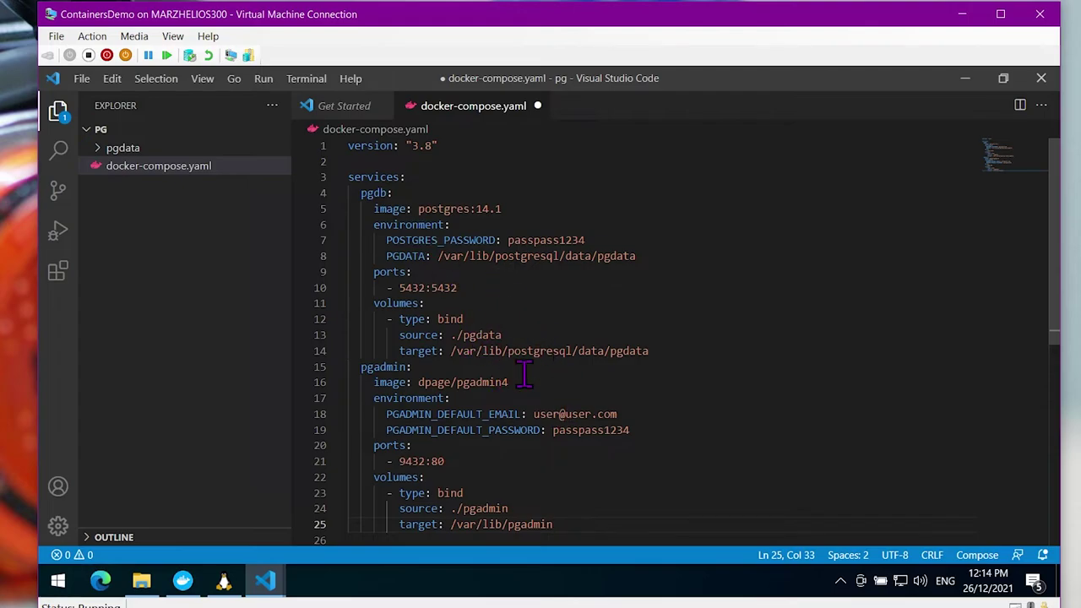
pyautogui.hotkey('ctrl', 's')
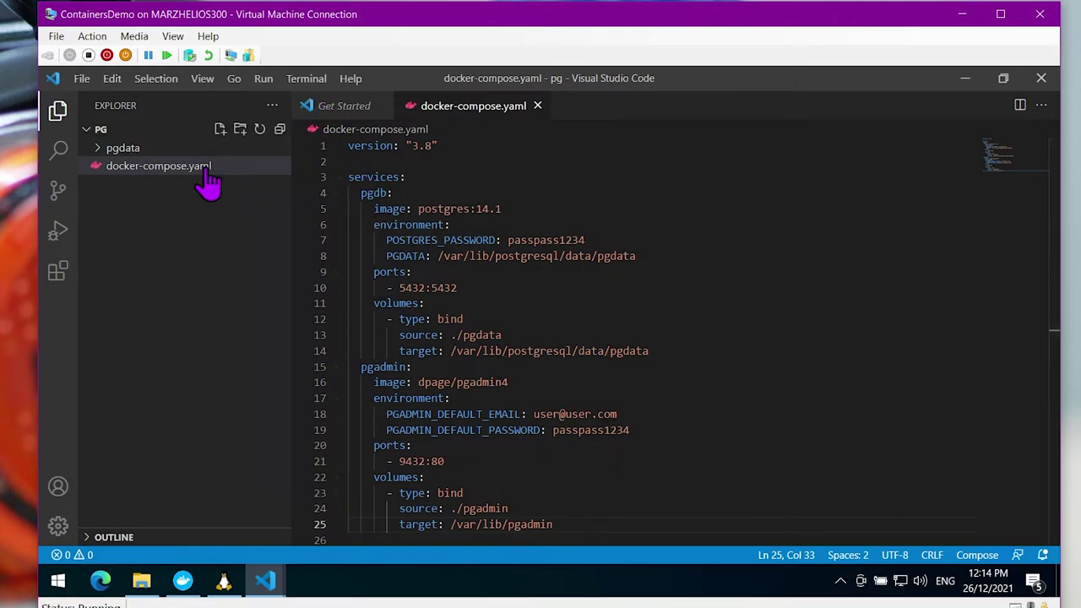
# Point out the services section, the pgdb and pgadmin service names, and pgadmin's image
pyautogui.click(366, 192)
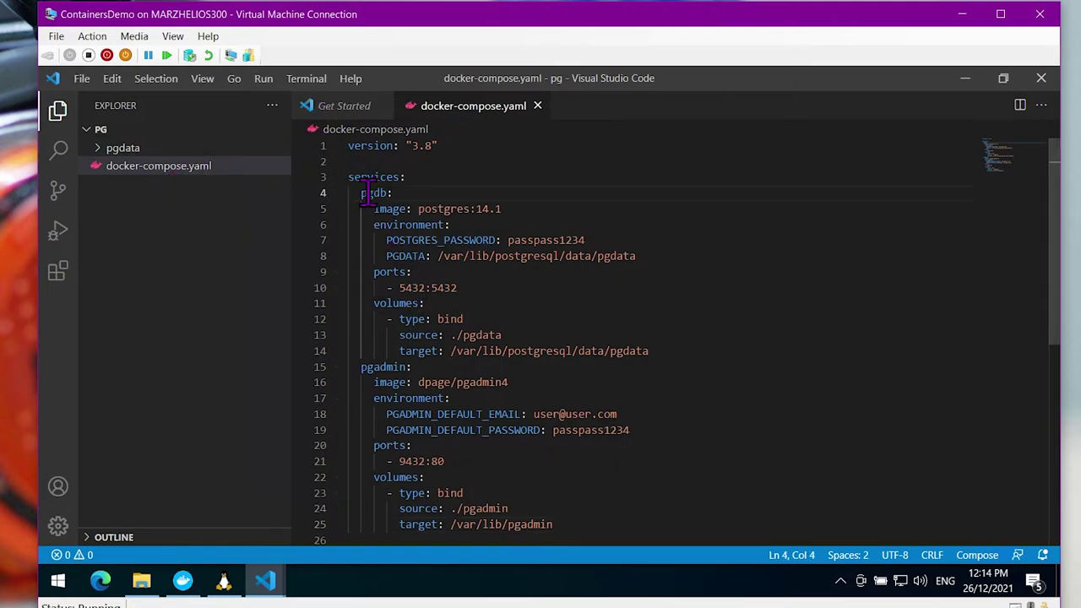
pyautogui.click(386, 381)
pyautogui.click(373, 178)
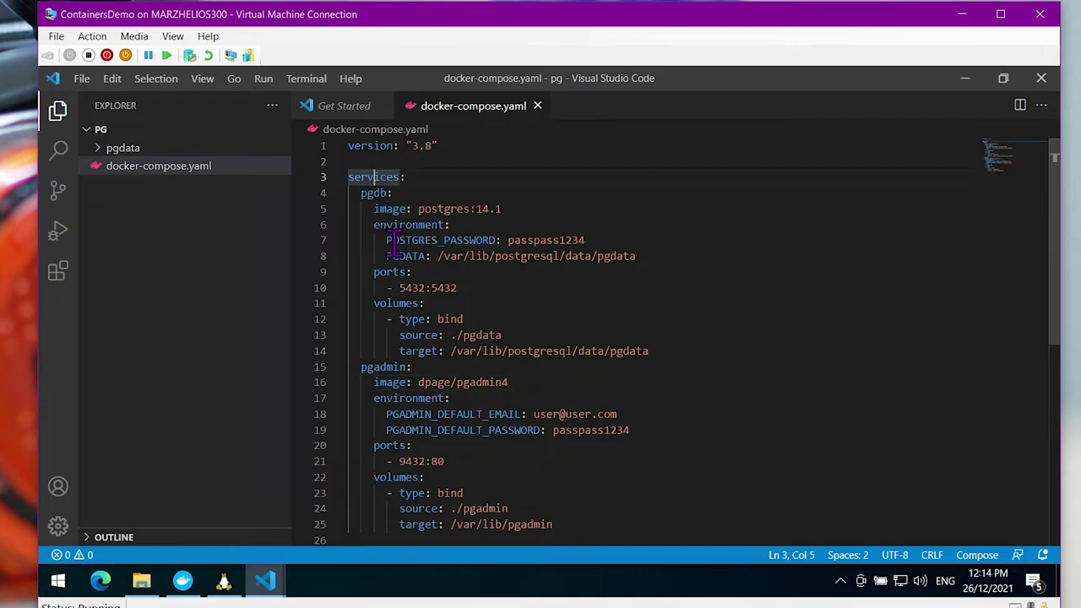
pyautogui.click(389, 367)
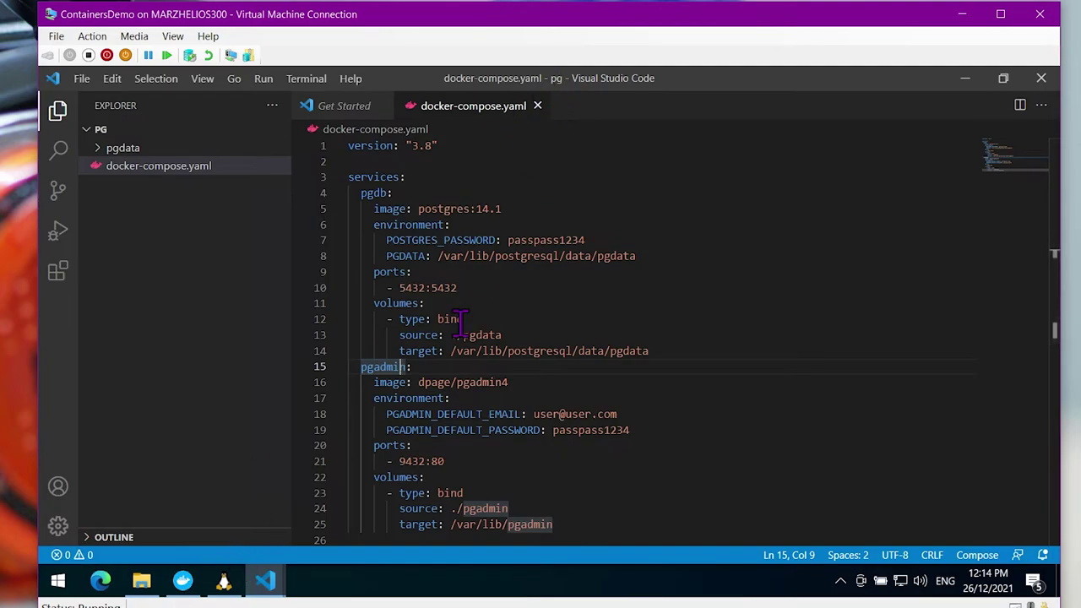
# In the Ubuntu terminal, go up to stacks, enter pg, and list it with ls -la
pyautogui.click(224, 582)
pyautogui.click(683, 432)
pyautogui.write('cd..')
pyautogui.press('Return')
pyautogui.write('cd')
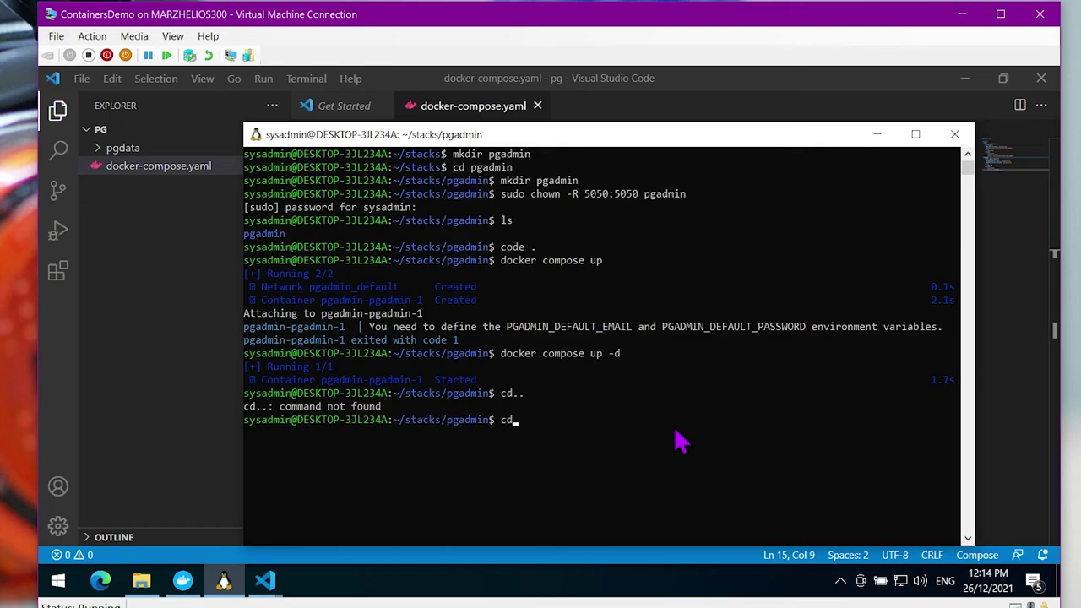
pyautogui.write(' ..')
pyautogui.press('Return')
pyautogui.write('cd pg')
pyautogui.press('Return')
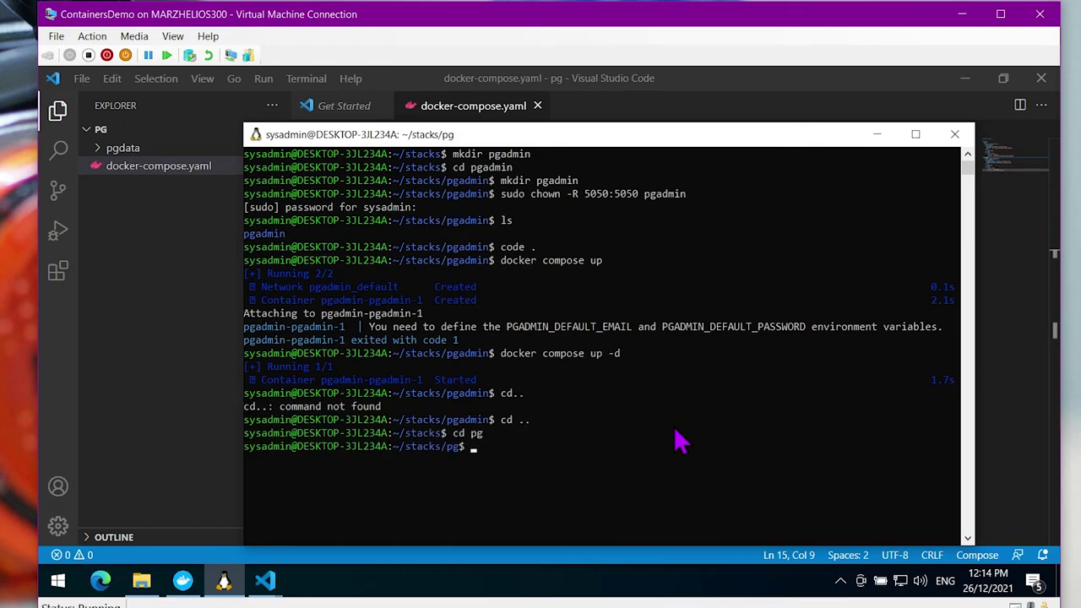
pyautogui.write('ls -la')
pyautogui.press('Return')
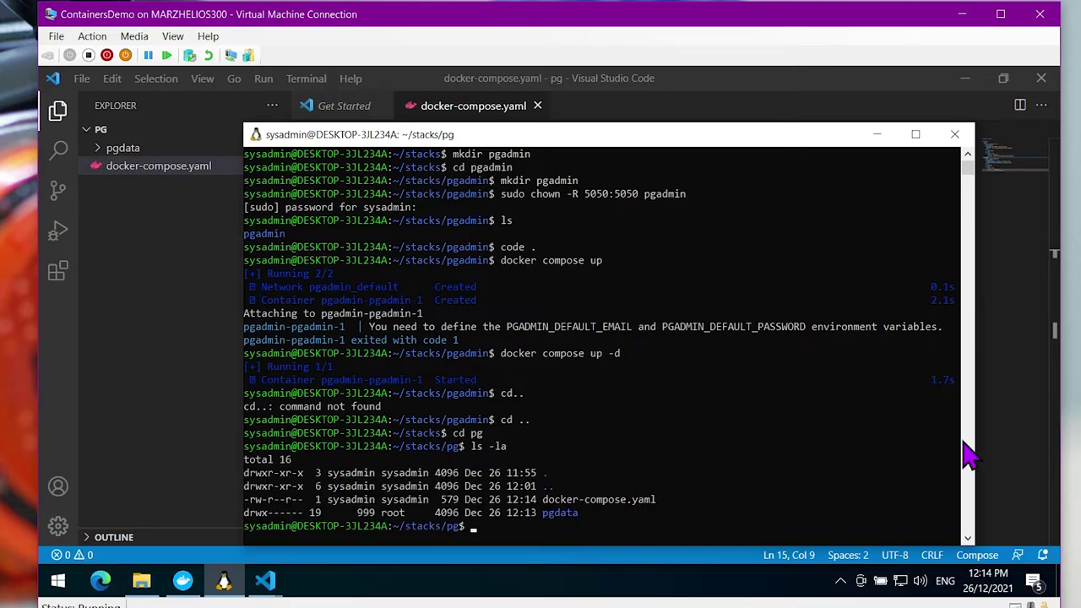
# Glance at the compose file, then try cd pgdata, which is refused with permission denied
pyautogui.click(1012, 440)
pyautogui.scroll(-4, 514, 282)
pyautogui.scroll(4, 515, 288)
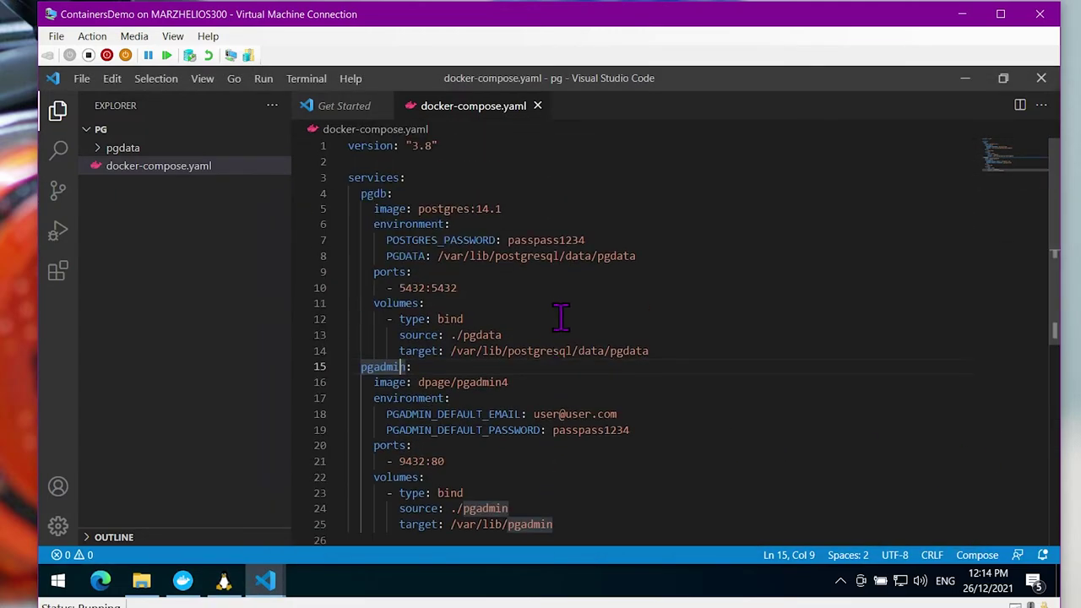
pyautogui.hotkey('alt', 'Tab')
pyautogui.scroll(-1, 650, 498)
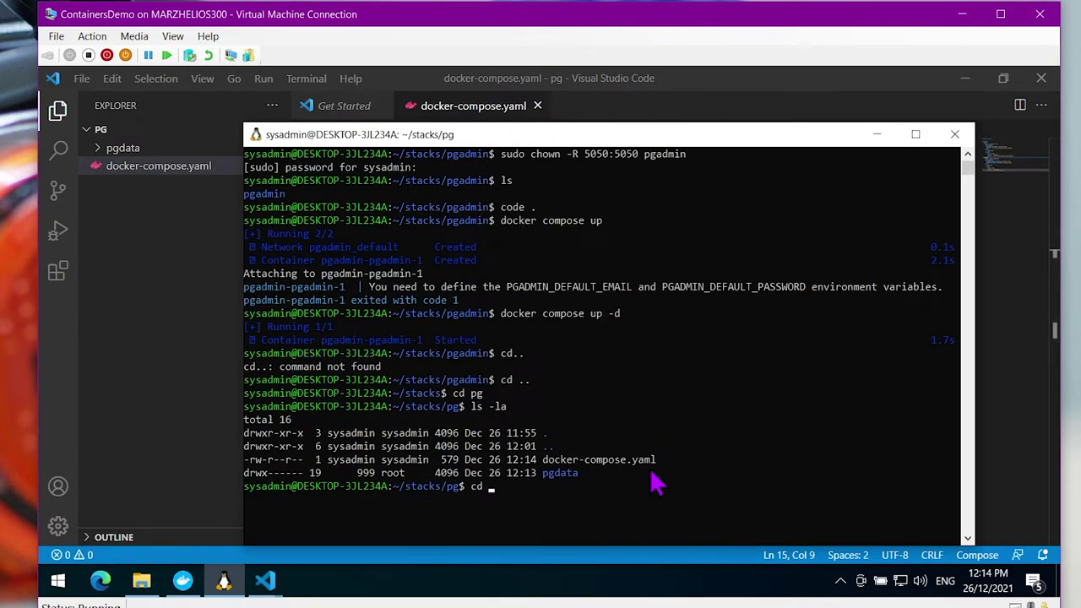
pyautogui.write('cd pgdata')
pyautogui.press('Return')
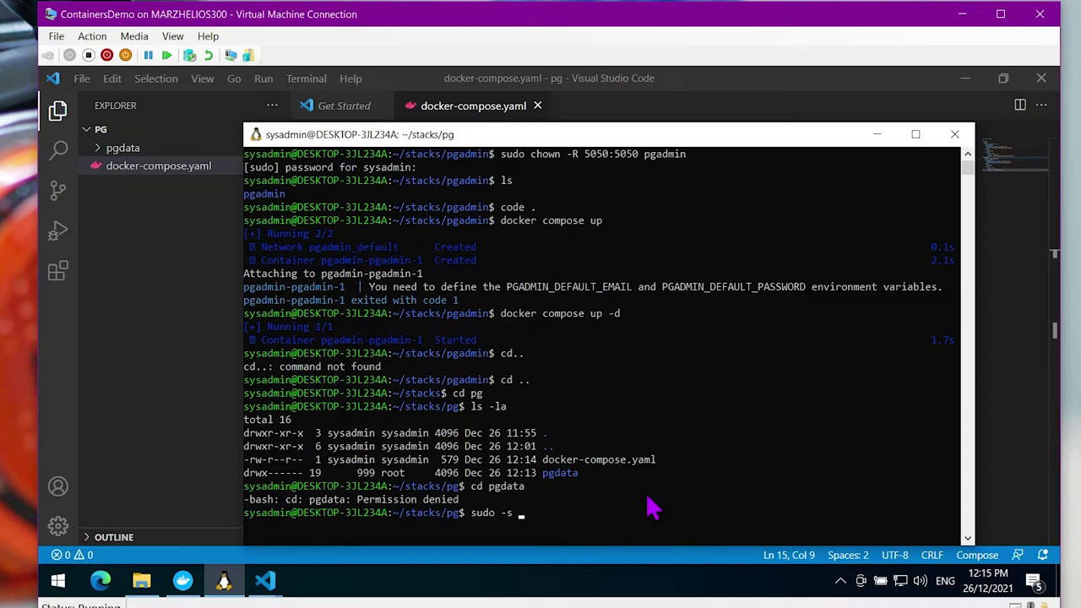
# Become root with sudo -s and list the pgdata folder's contents with owners and permissions
pyautogui.press('Return')
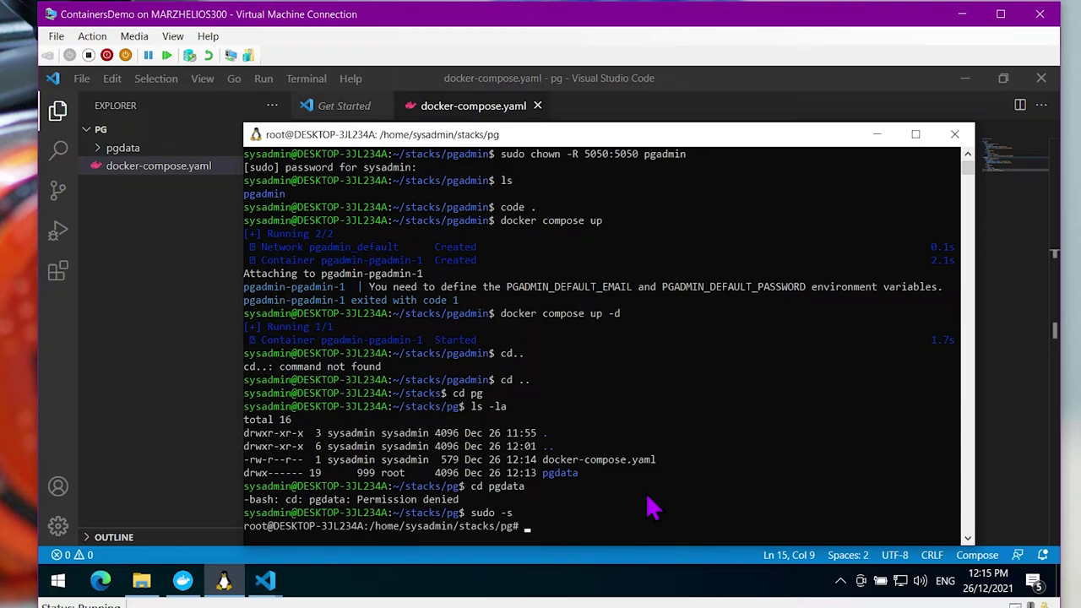
pyautogui.moveTo(665, 144); pyautogui.dragTo(663, 96)
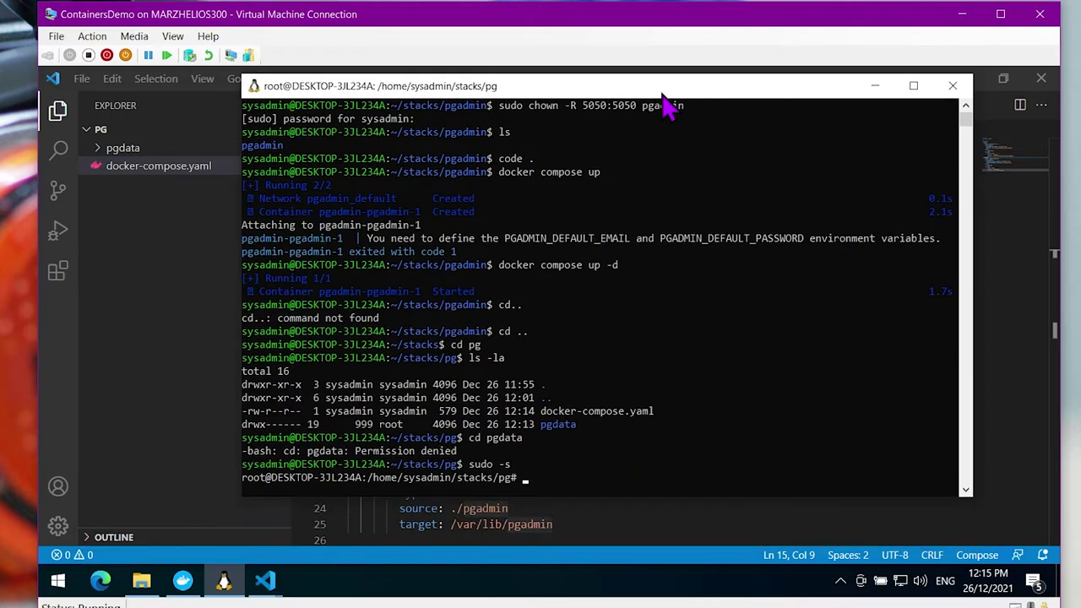
pyautogui.write('cd pgdata')
pyautogui.press('Return')
pyautogui.write('ls')
pyautogui.press('Return')
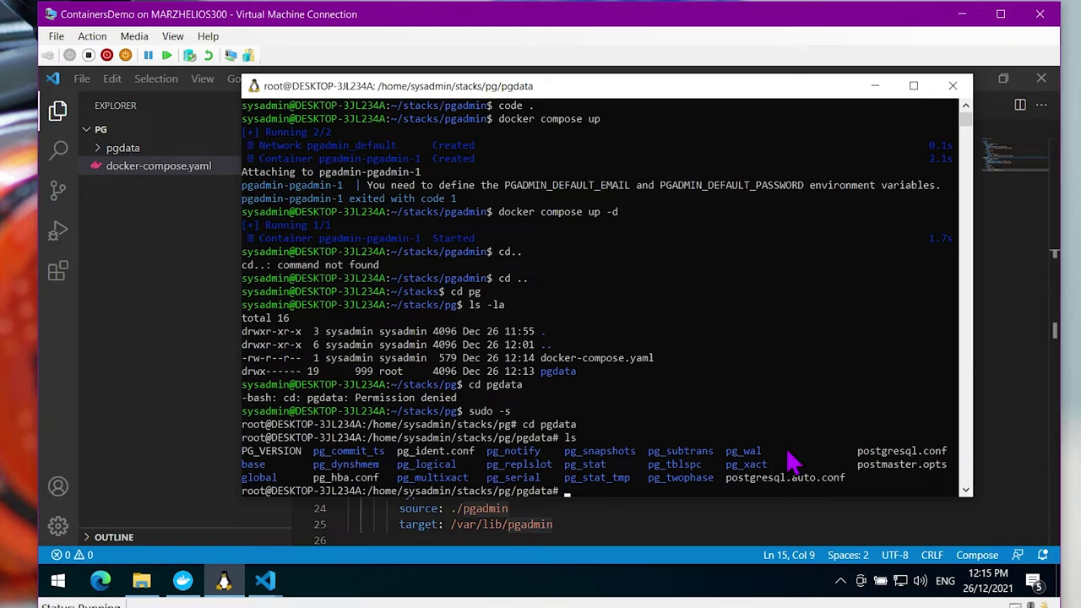
pyautogui.write('ls -la')
pyautogui.press('Return')
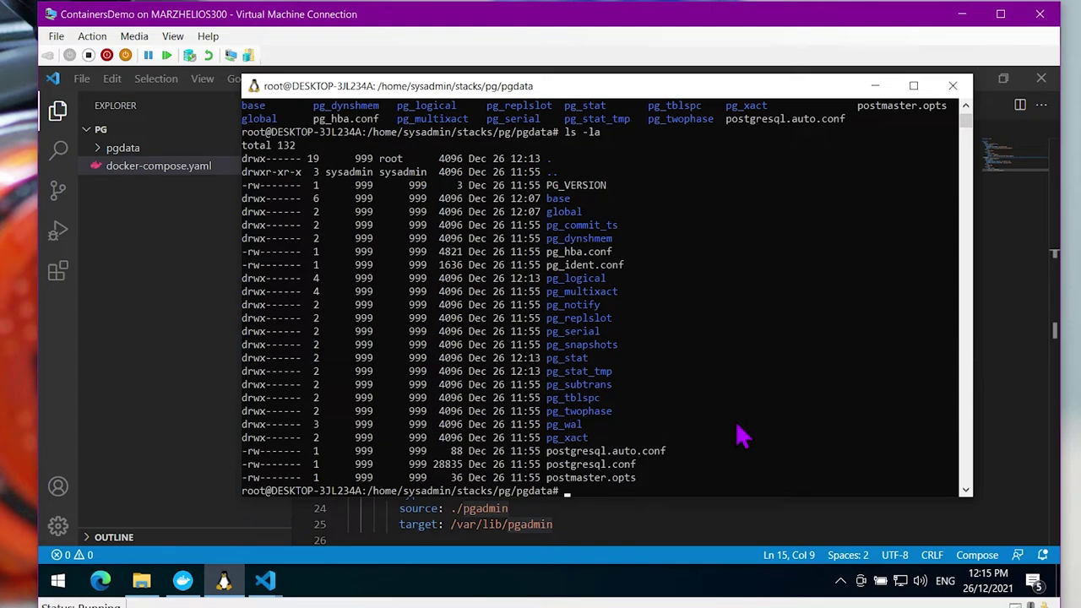
# Inspect the base subfolder with ls -la, then go back up and list pgdata again
pyautogui.write('cd base')
pyautogui.press('Return')
pyautogui.write('ls -la')
pyautogui.press('Return')
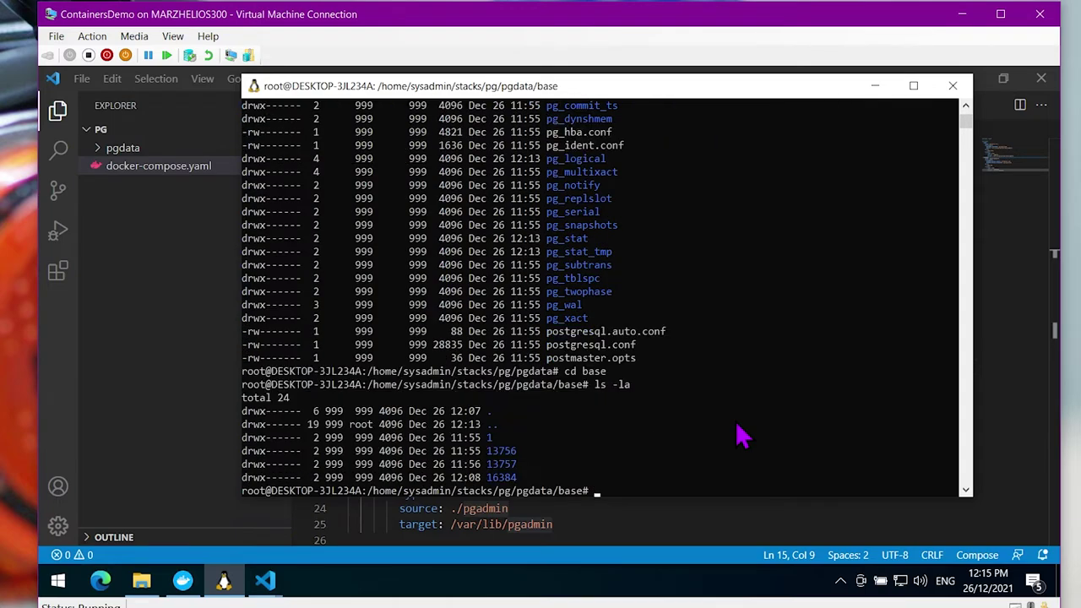
pyautogui.write('cd ..')
pyautogui.press('Return')
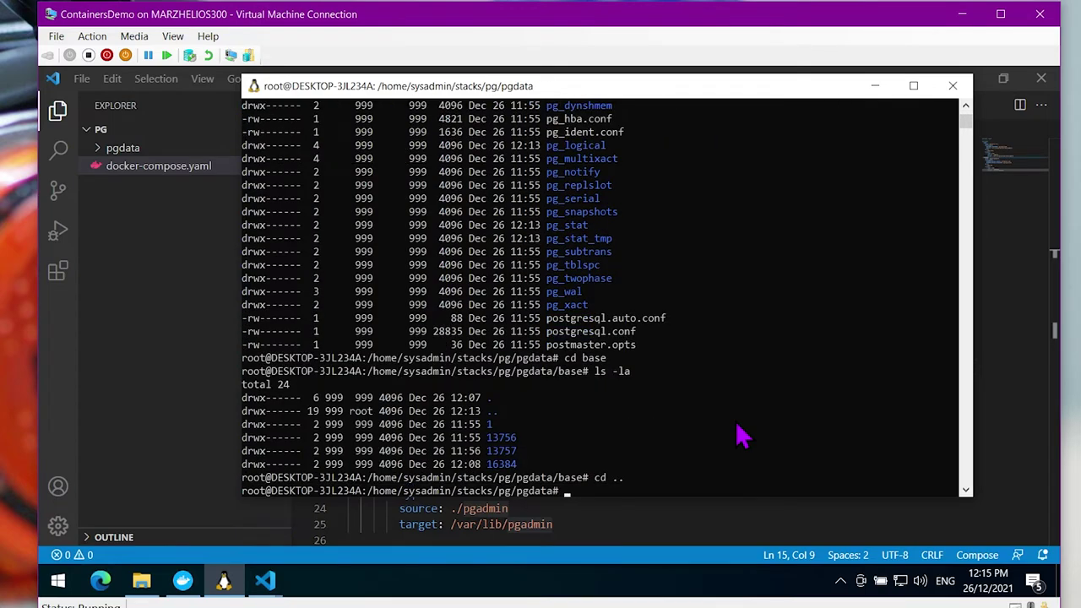
pyautogui.write('ls')
pyautogui.press('Return')
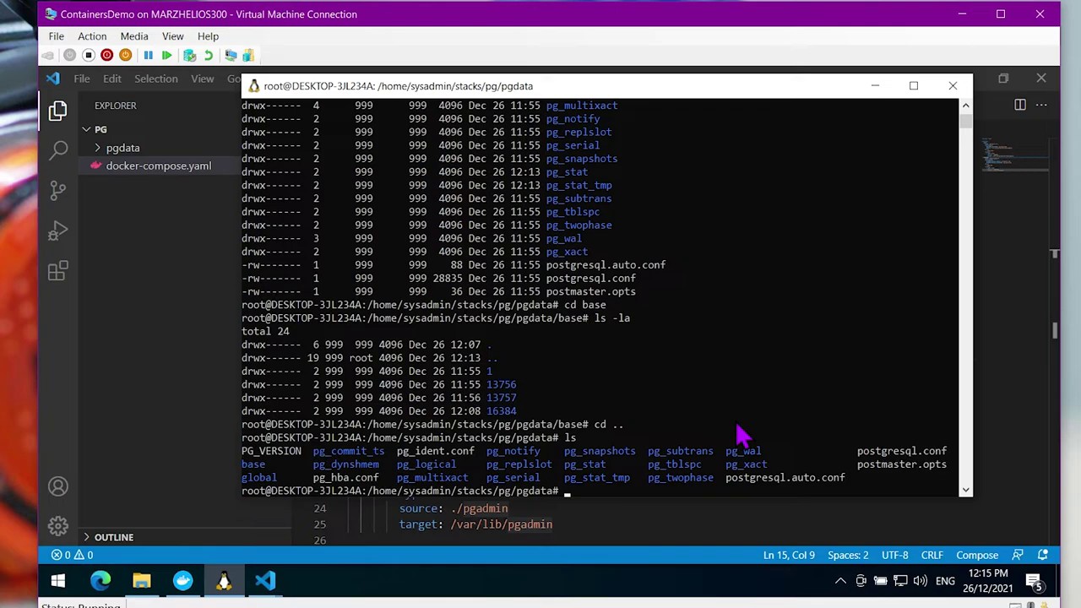
# Exit the root shell and clear the terminal
pyautogui.press('Return')
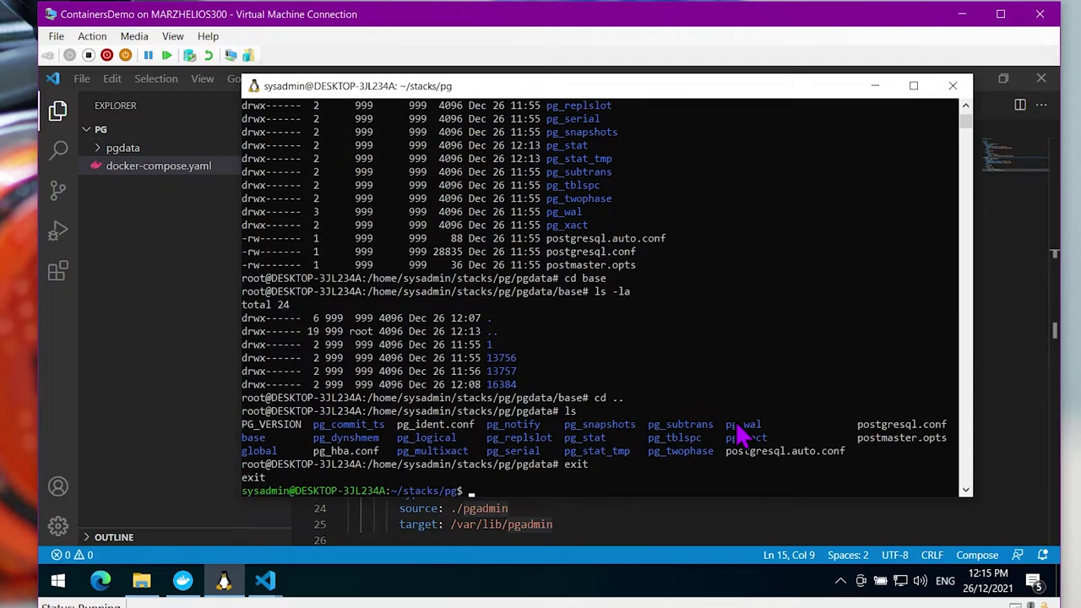
pyautogui.write('clear')
pyautogui.press('Return')
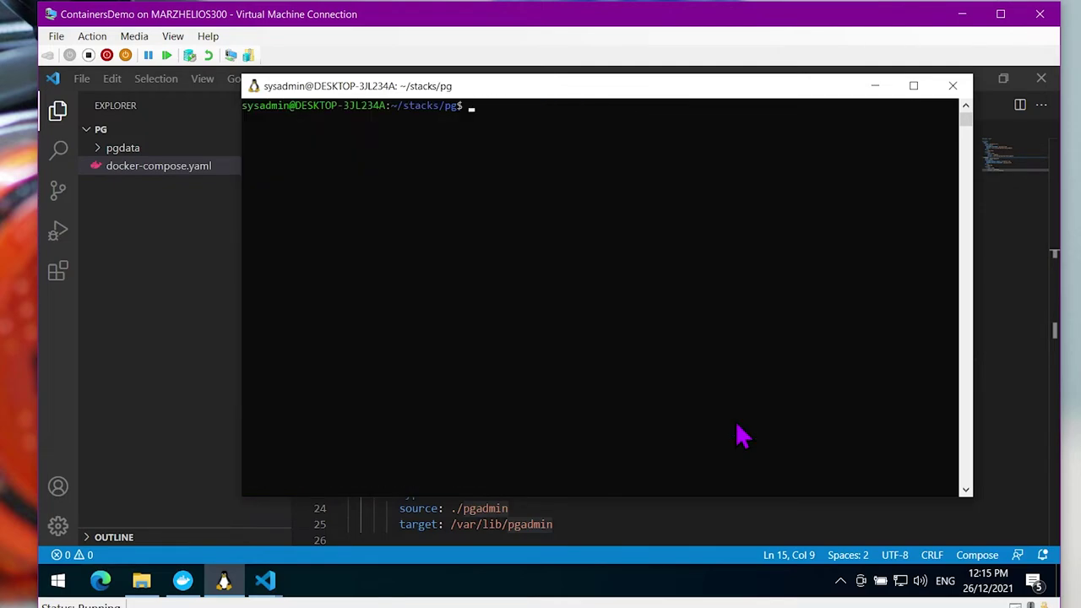
# Create the pgadmin folder, chown it recursively to 5050:5050, and confirm with ls -la
pyautogui.write('ls -la')
pyautogui.press('Return')
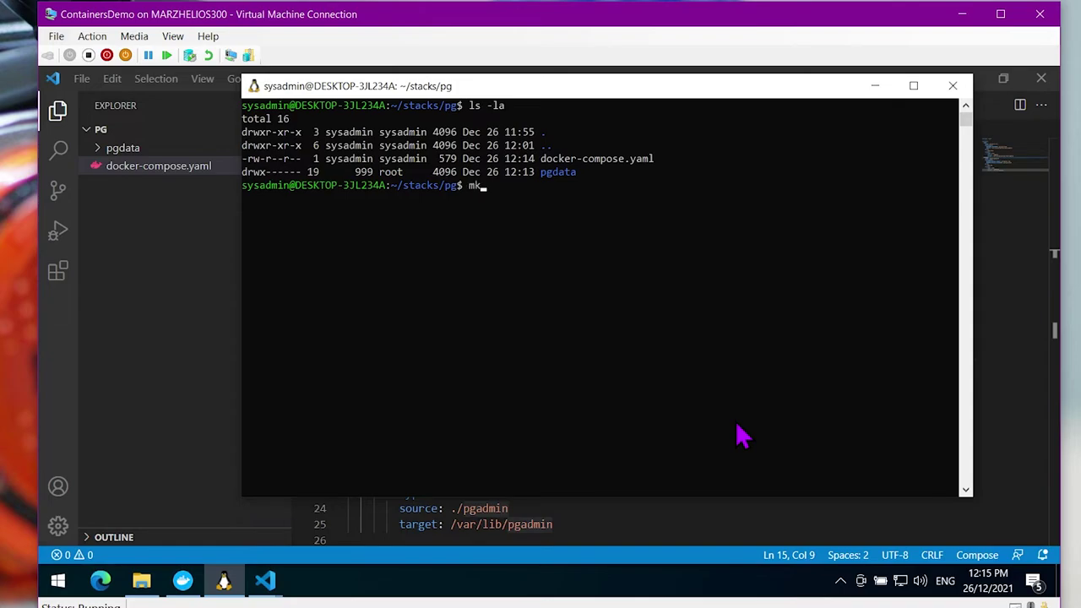
pyautogui.write('mkdir pgadmin')
pyautogui.press('Return')
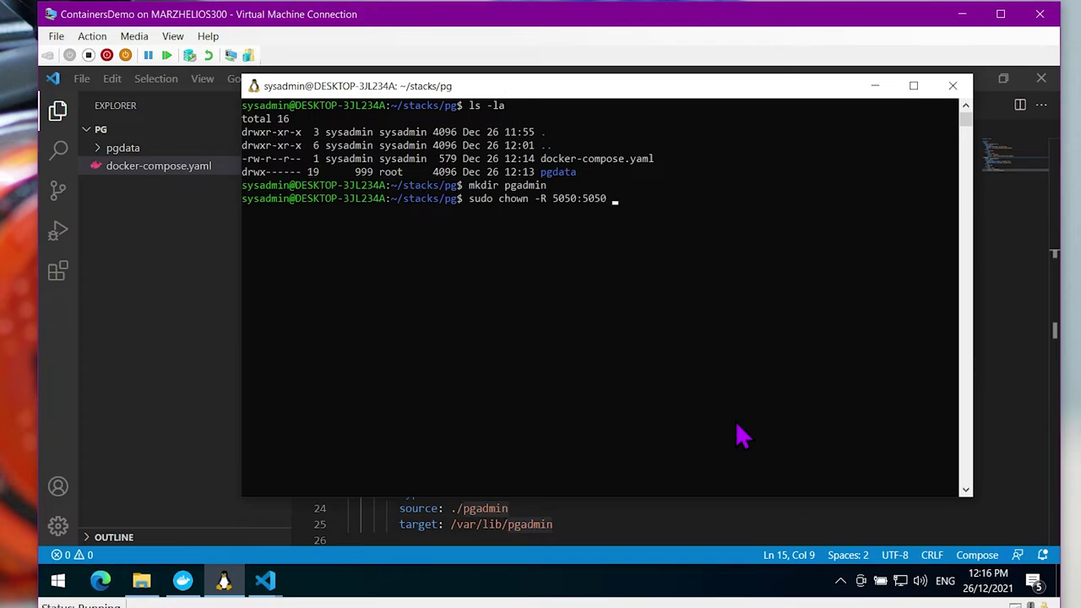
pyautogui.write('in')
pyautogui.press('Return')
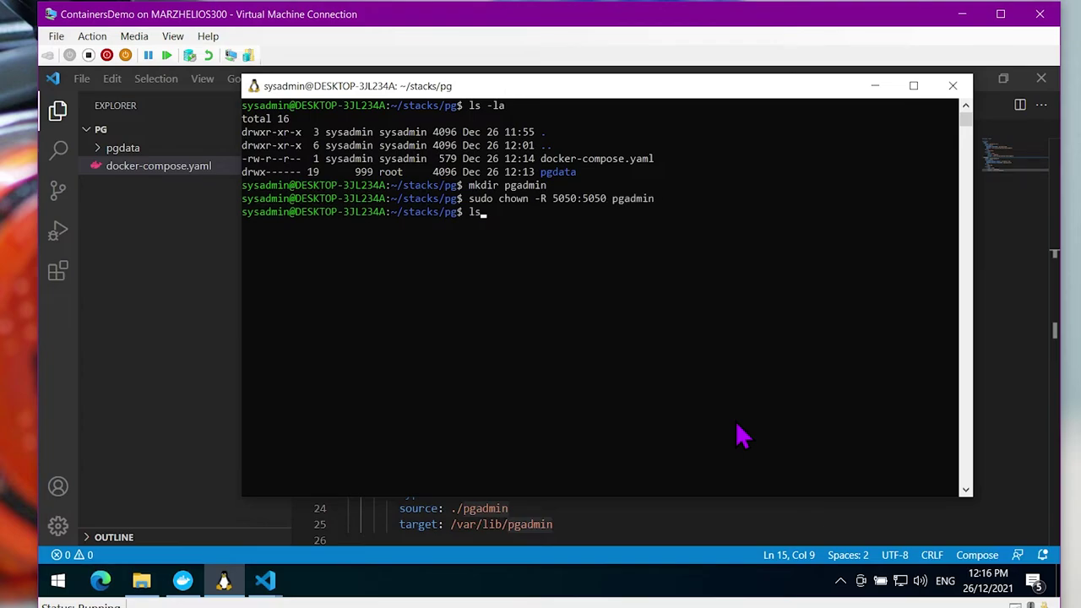
pyautogui.press('Return')
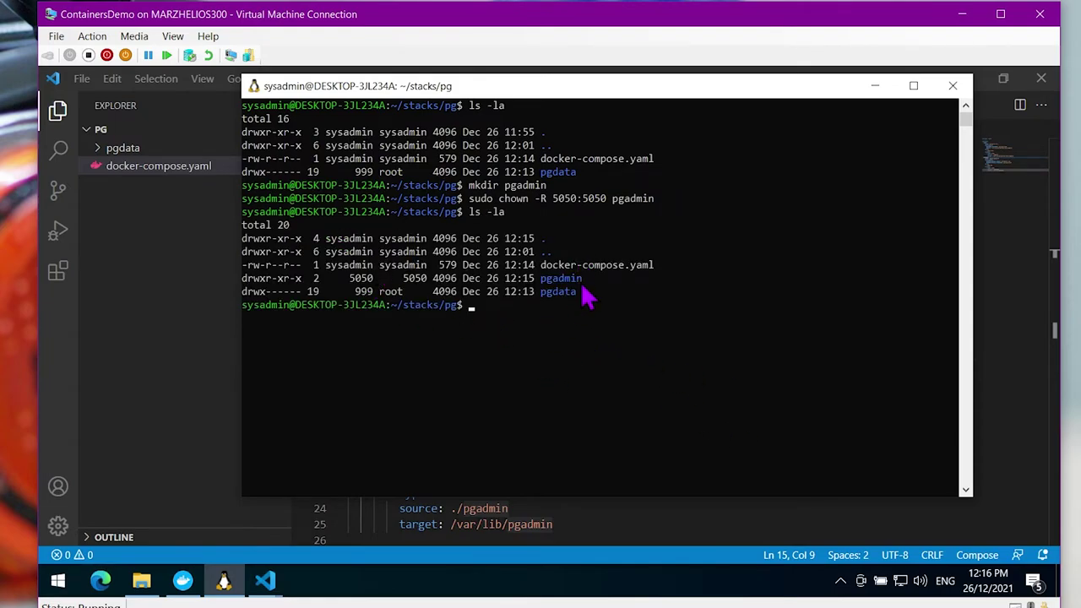
pyautogui.click(610, 397)
pyautogui.click(628, 510)
pyautogui.scroll(-2, 532, 302)
pyautogui.scroll(2, 535, 361)
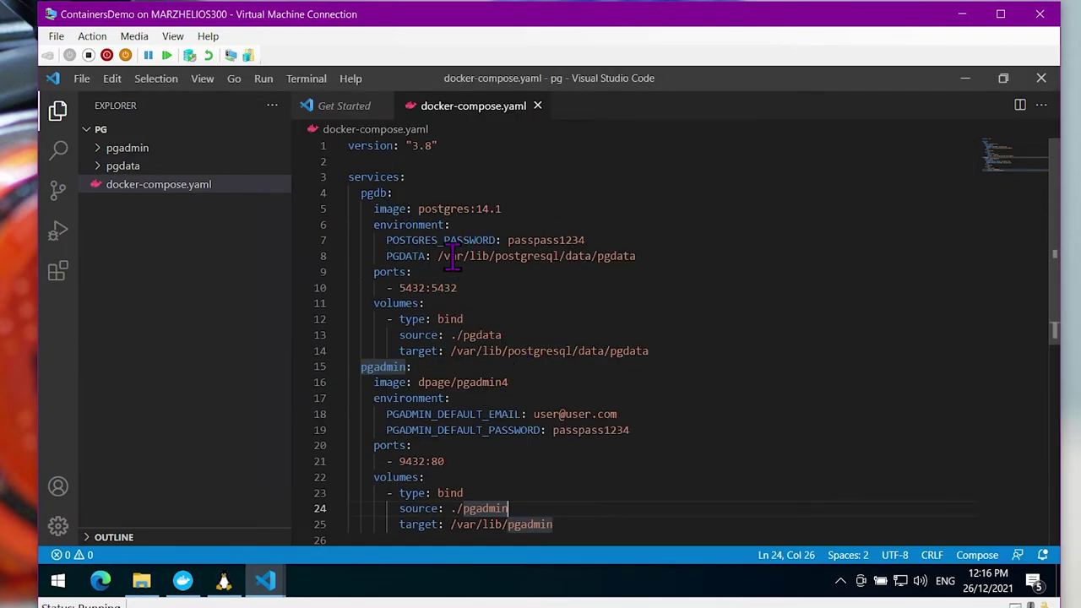
pyautogui.click(389, 193)
pyautogui.click(438, 367)
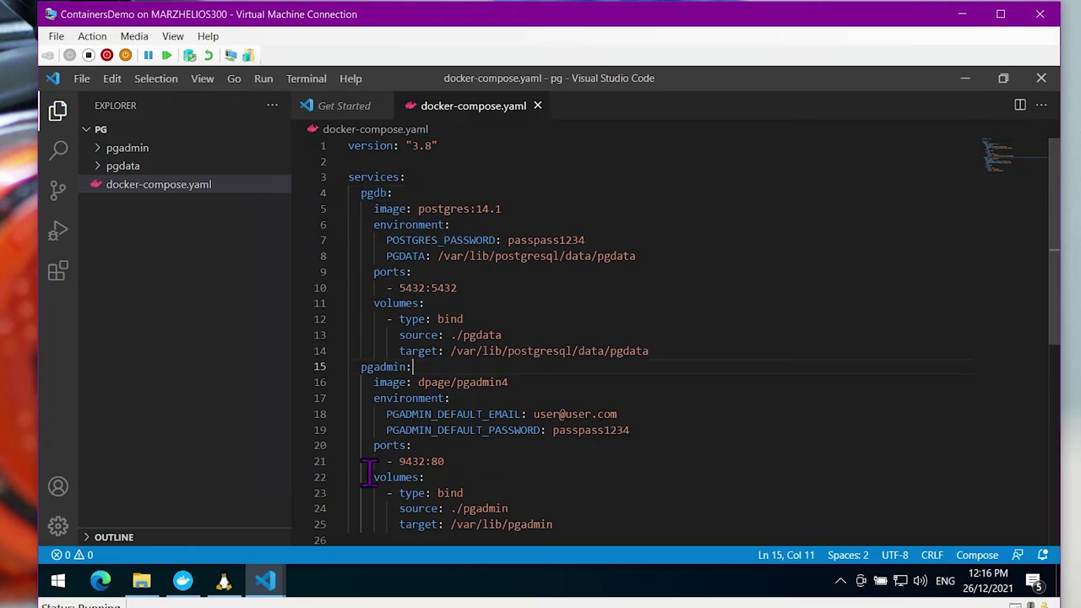
pyautogui.click(224, 582)
pyautogui.write('d')
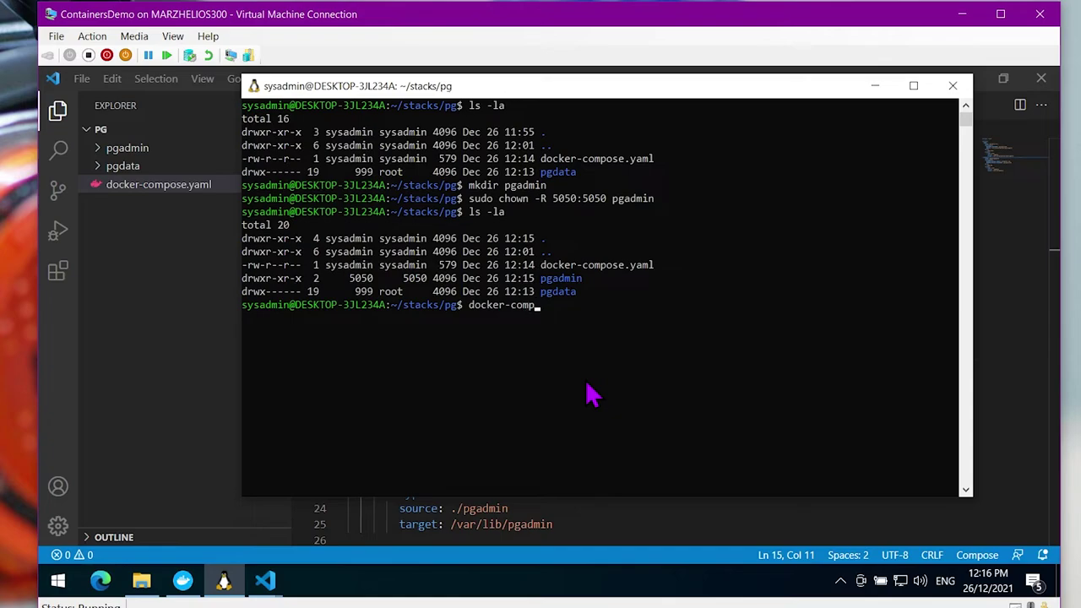
# In Docker Desktop, start removing the pg app but cancel the Remove dialog
pyautogui.click(183, 581)
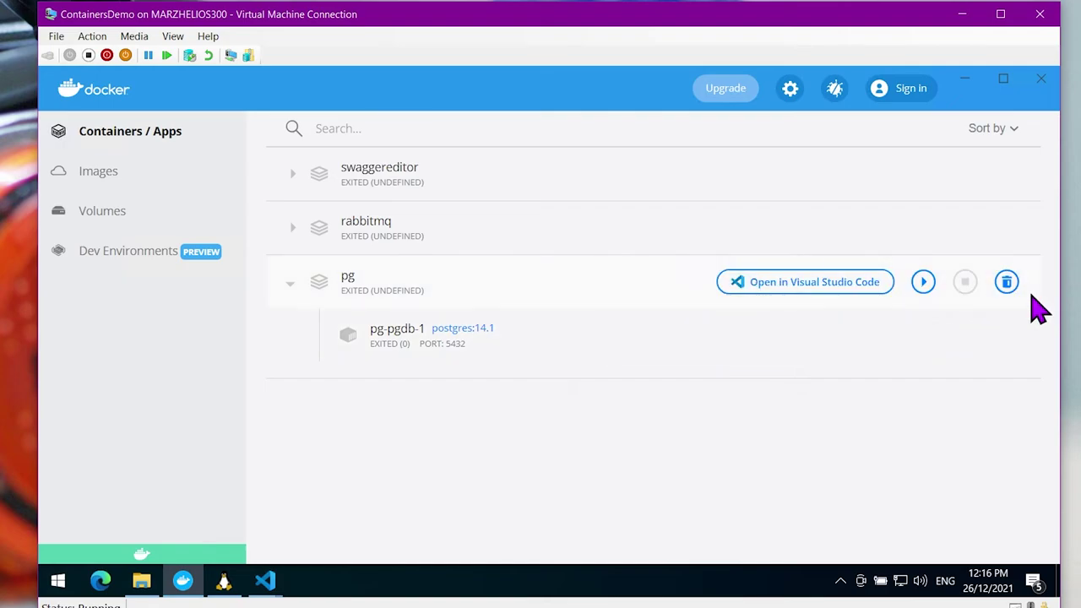
pyautogui.click(1006, 287)
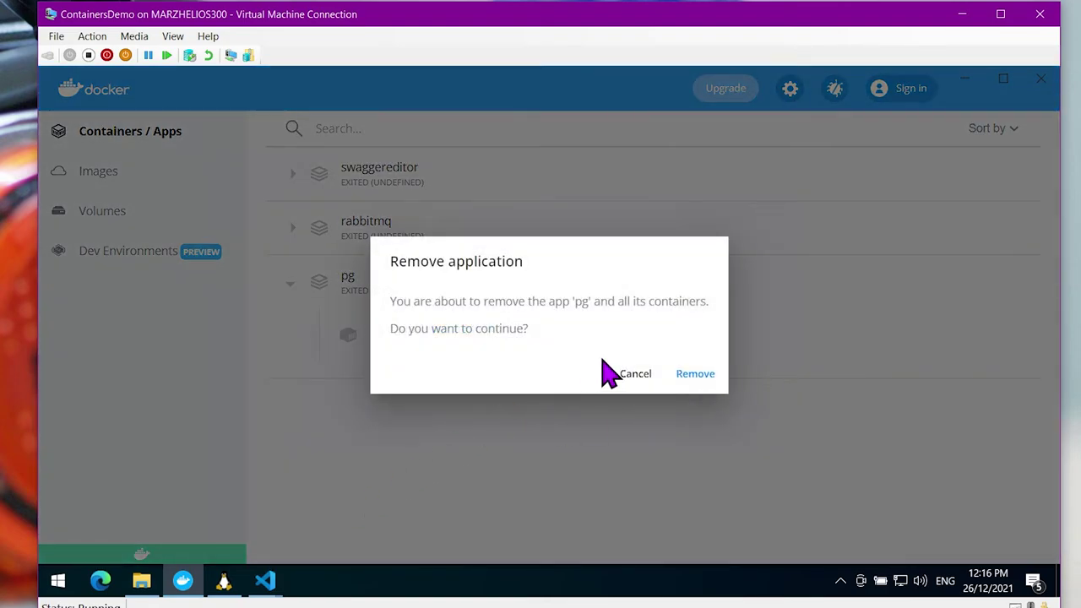
pyautogui.click(644, 378)
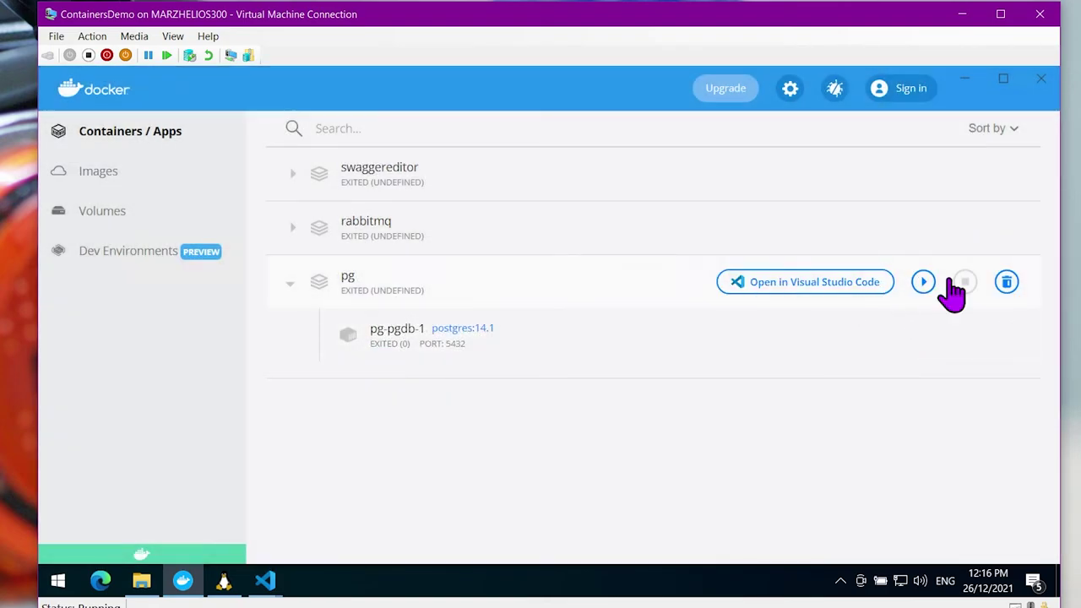
# Run docker compose down and docker compose up -d to restart the pg stack detached
pyautogui.click(224, 583)
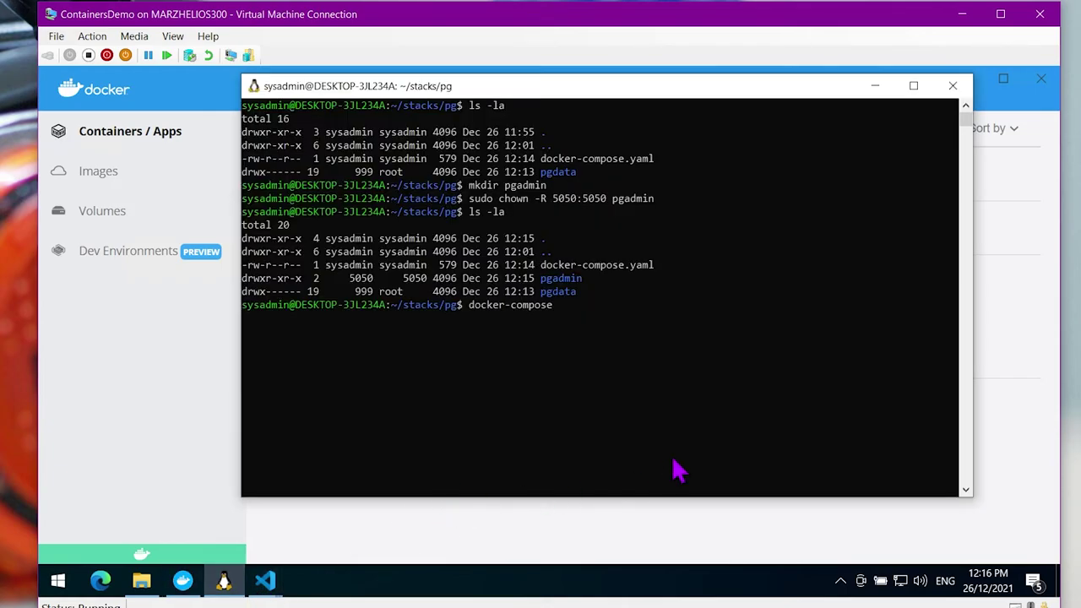
pyautogui.press('BackSpace')
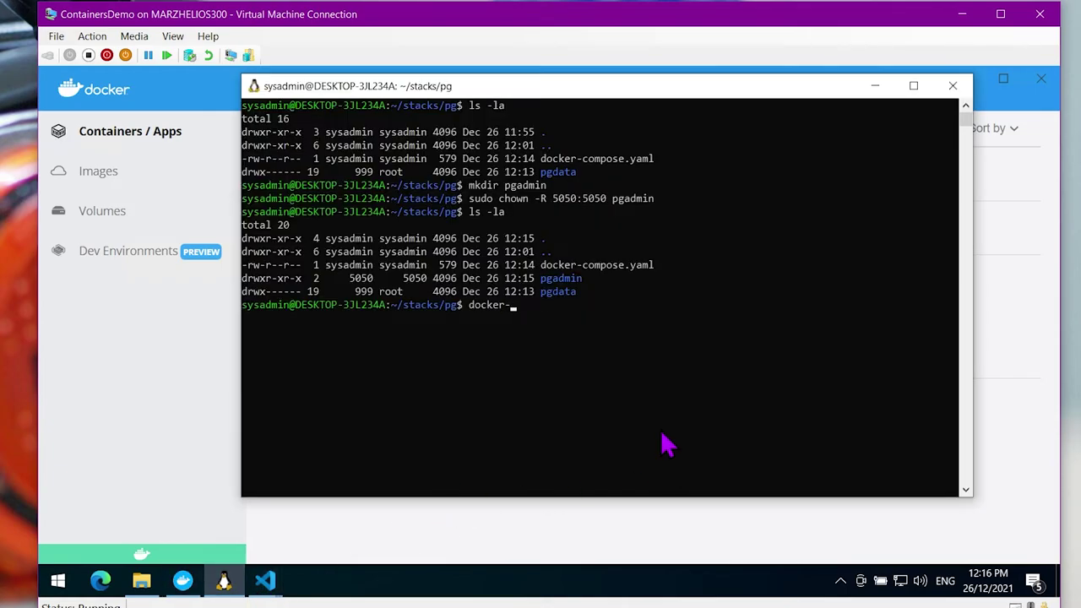
pyautogui.write('ompose down')
pyautogui.click(608, 549)
pyautogui.hotkey('alt', 'Tab')
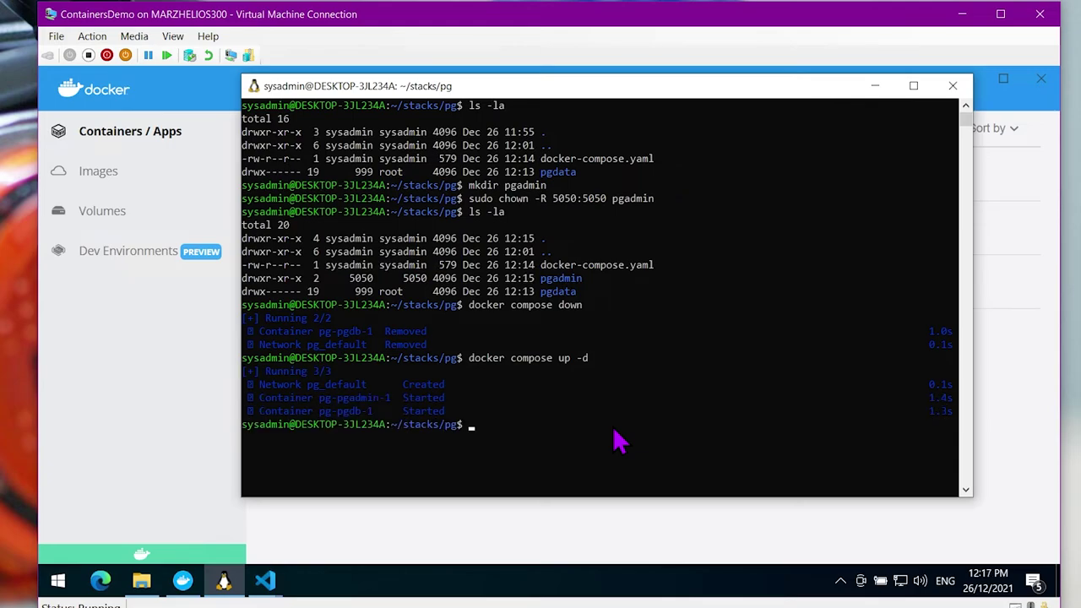
# Expand the pg app to see pg-pgdb-1 (5432) and pg-pgadmin-1 (9432) running
pyautogui.hotkey('alt', 'Tab')
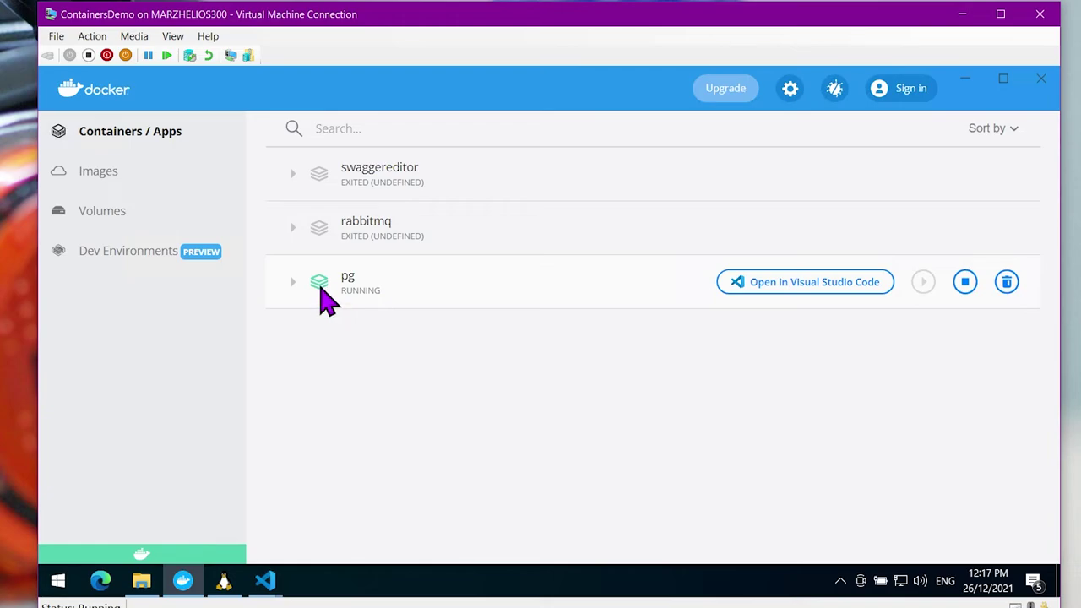
pyautogui.click(296, 285)
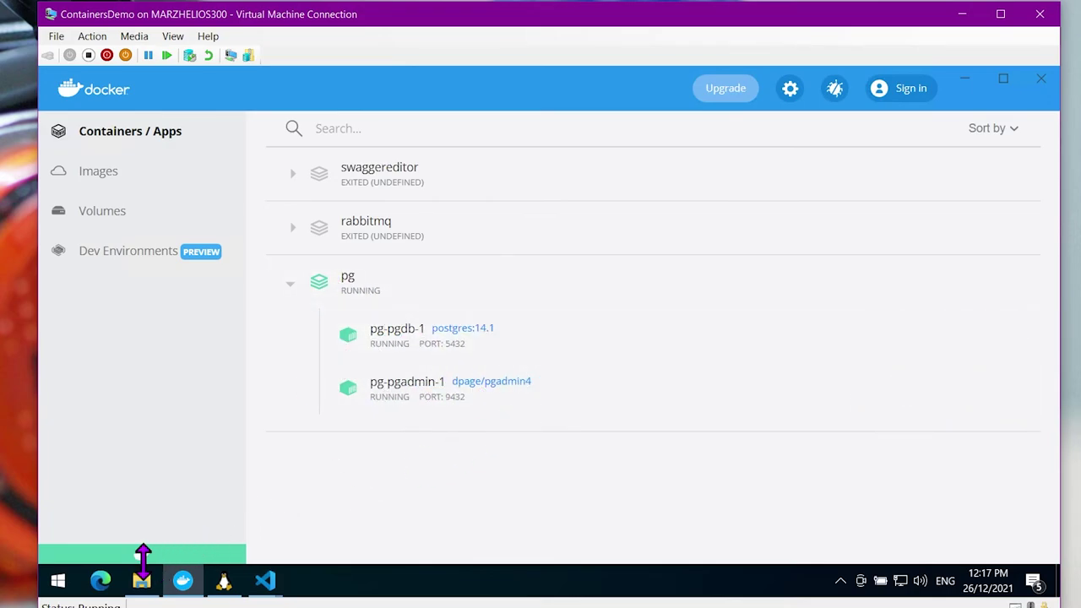
pyautogui.click(103, 584)
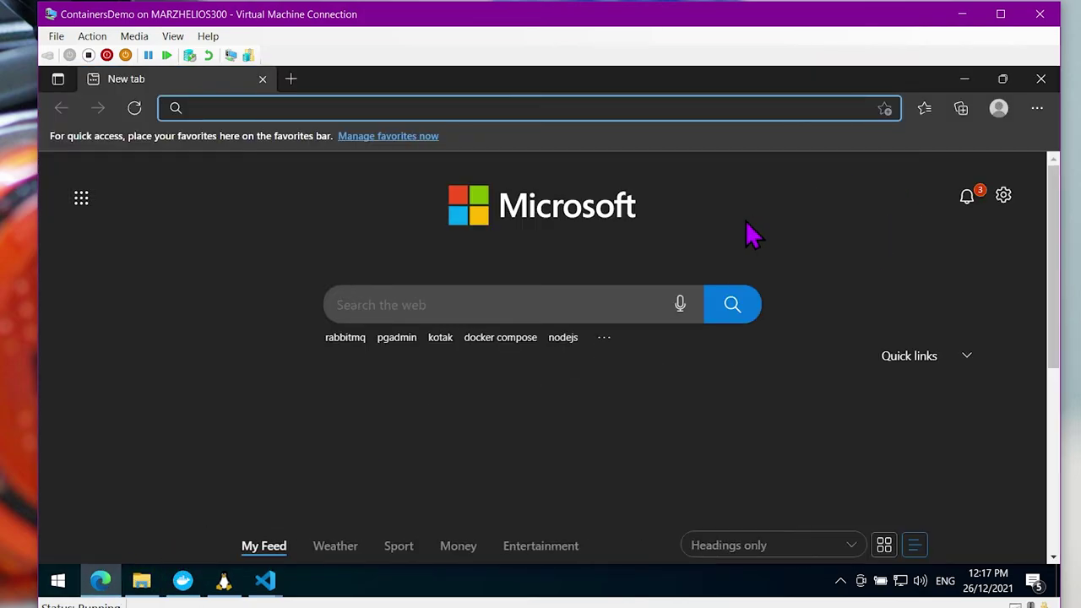
# Load pgAdmin at localhost:9432 and log in with the account's e-mail and password
pyautogui.write('http://lo')
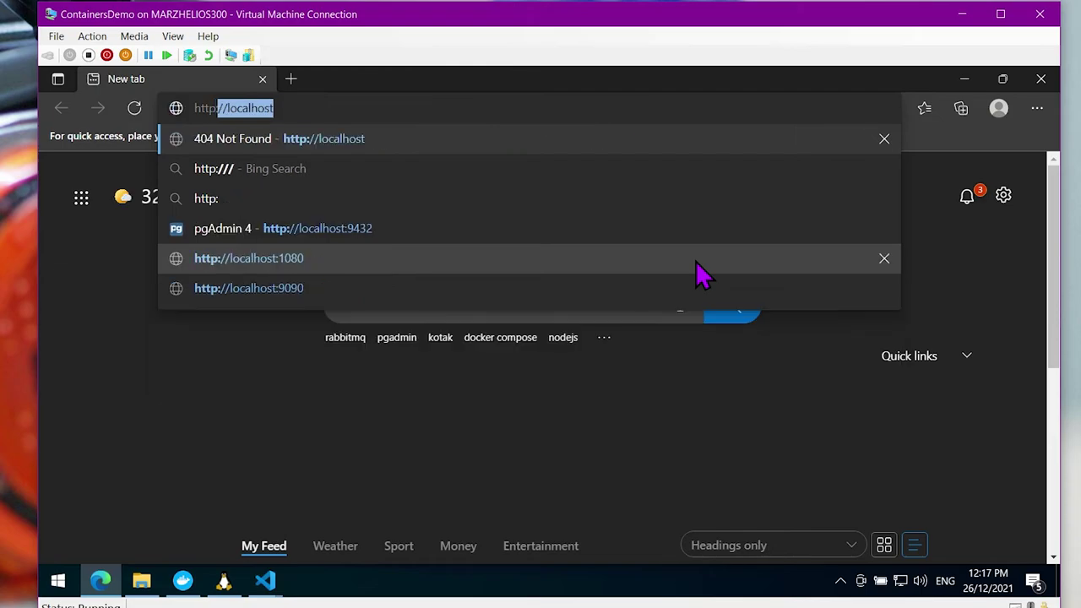
pyautogui.write('calhost:9432')
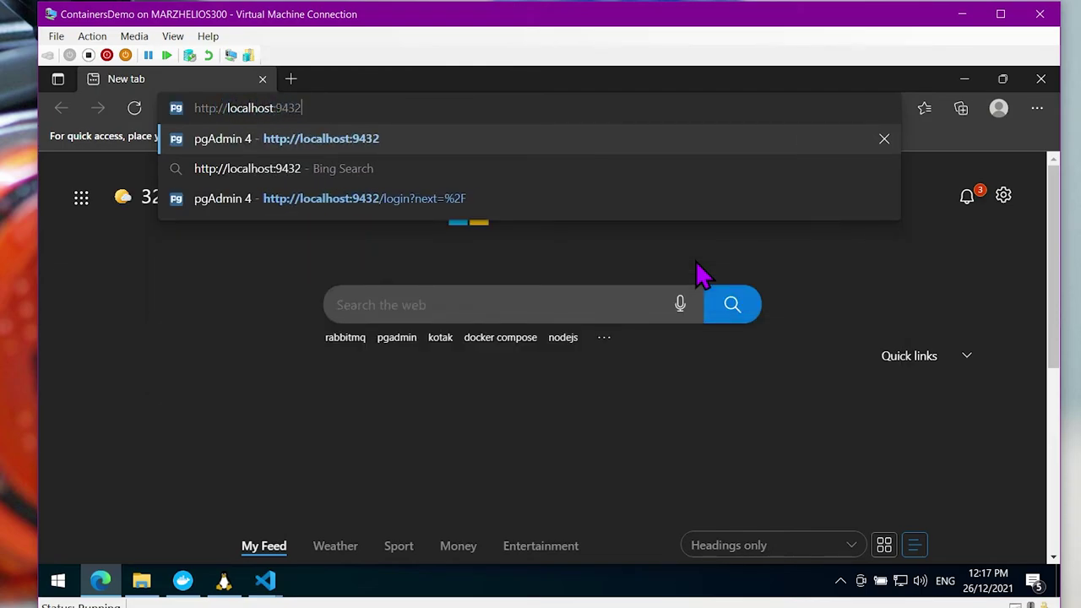
pyautogui.press('Return')
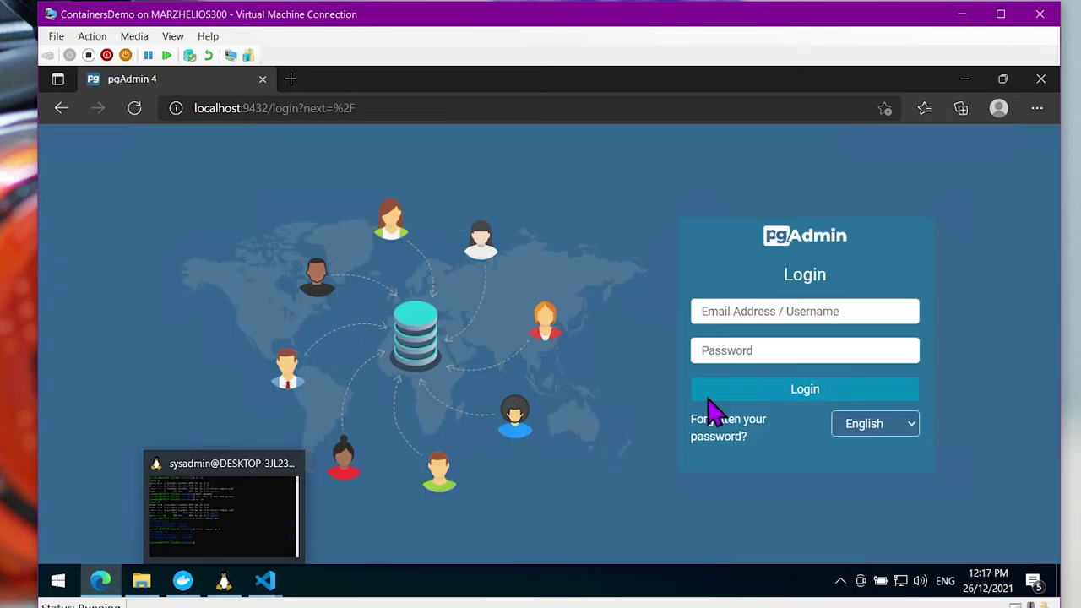
pyautogui.click(742, 313)
pyautogui.write('user@user.com')
pyautogui.press('Tab')
pyautogui.write('ad')
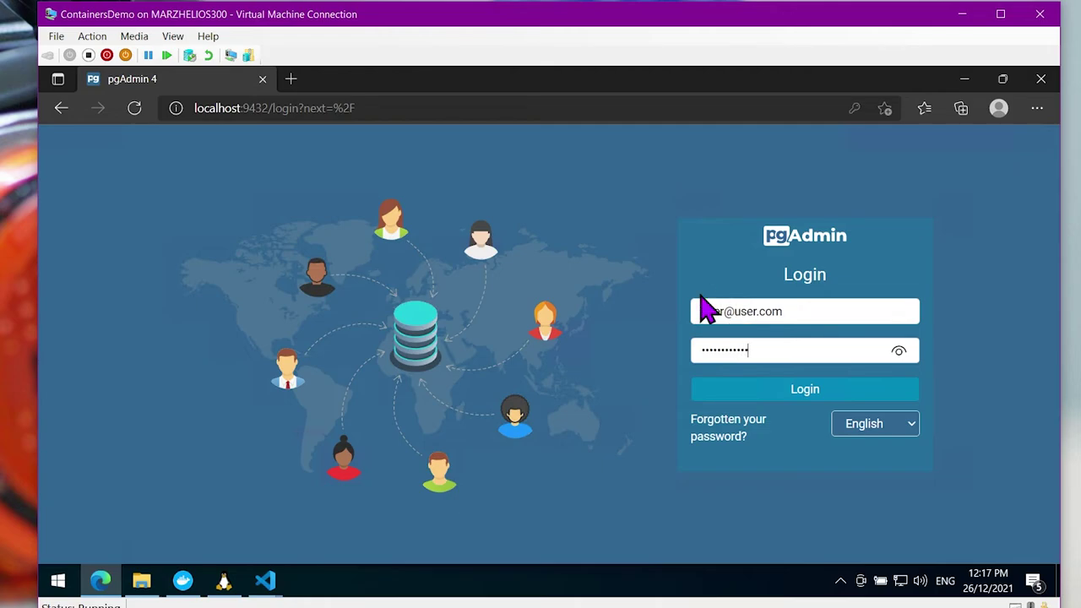
pyautogui.click(819, 394)
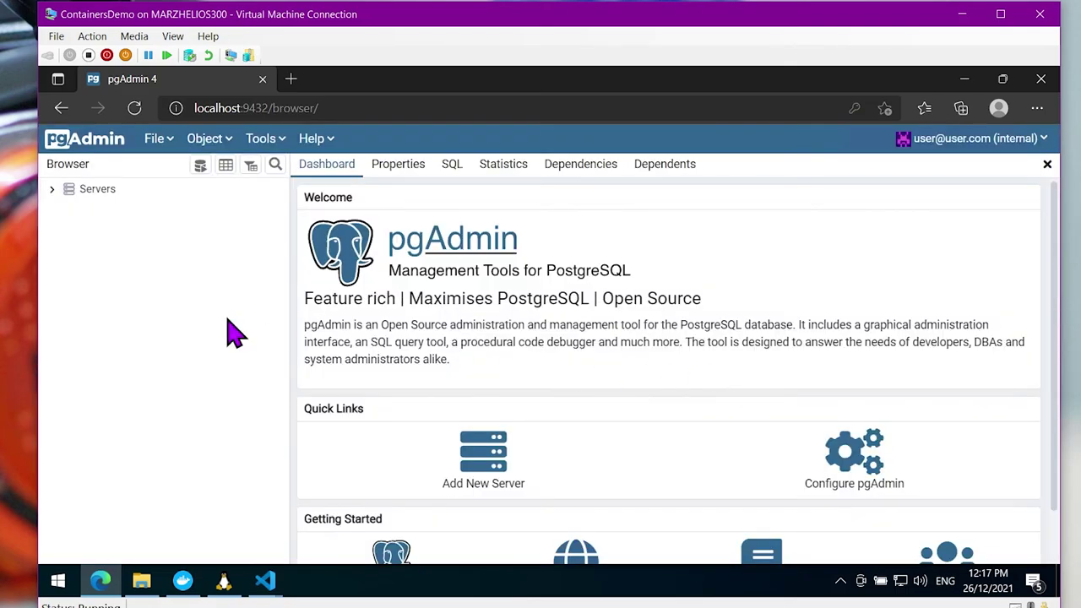
# Create server ourdb with host host.docker.internal, username postgres and password, then expand it
pyautogui.click(52, 189)
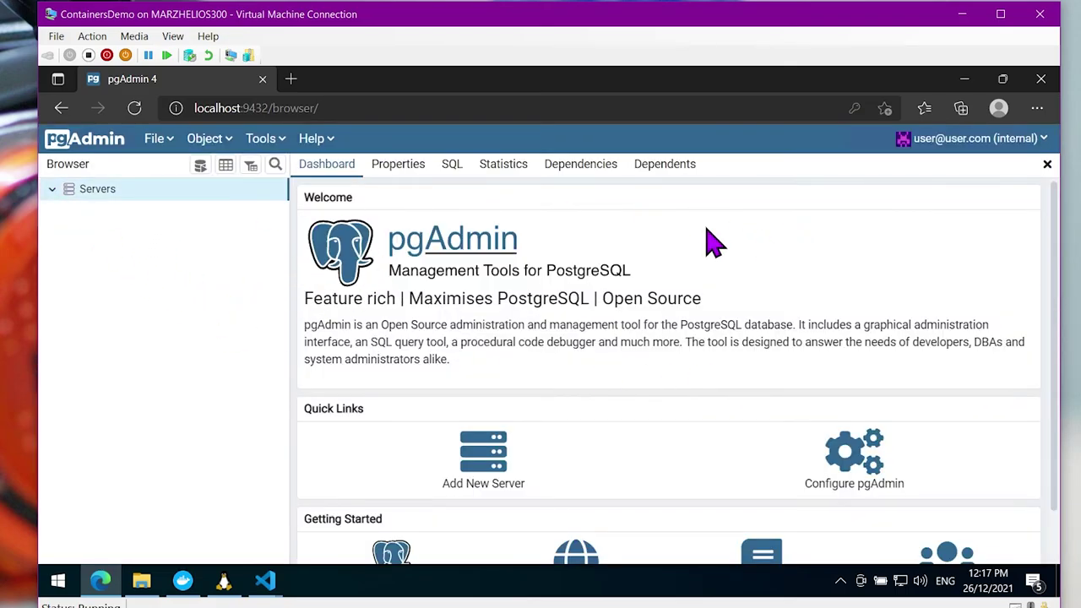
pyautogui.moveTo(173, 207)
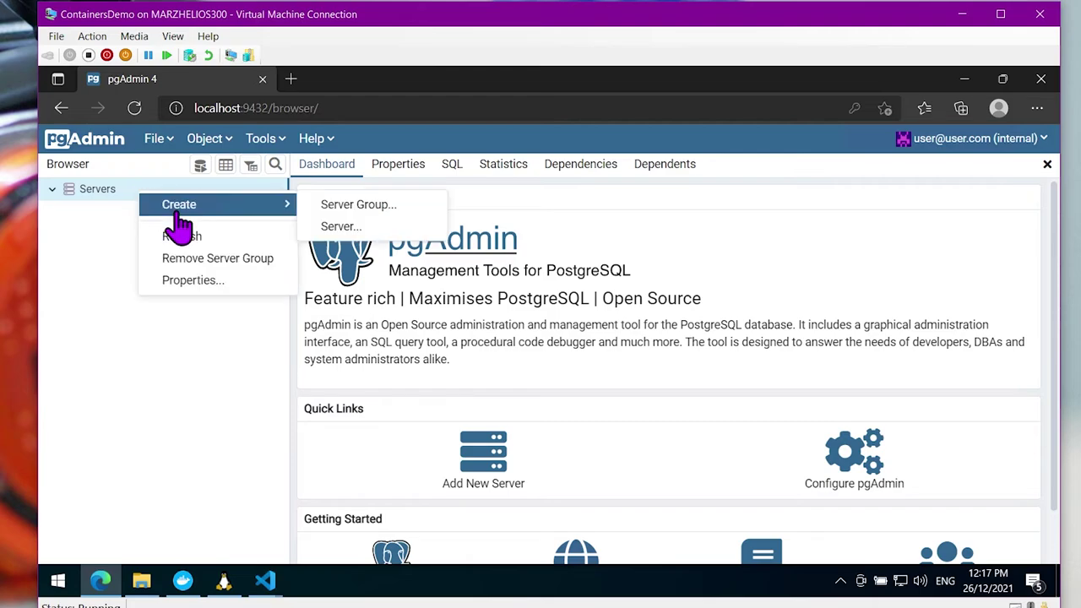
pyautogui.click(357, 226)
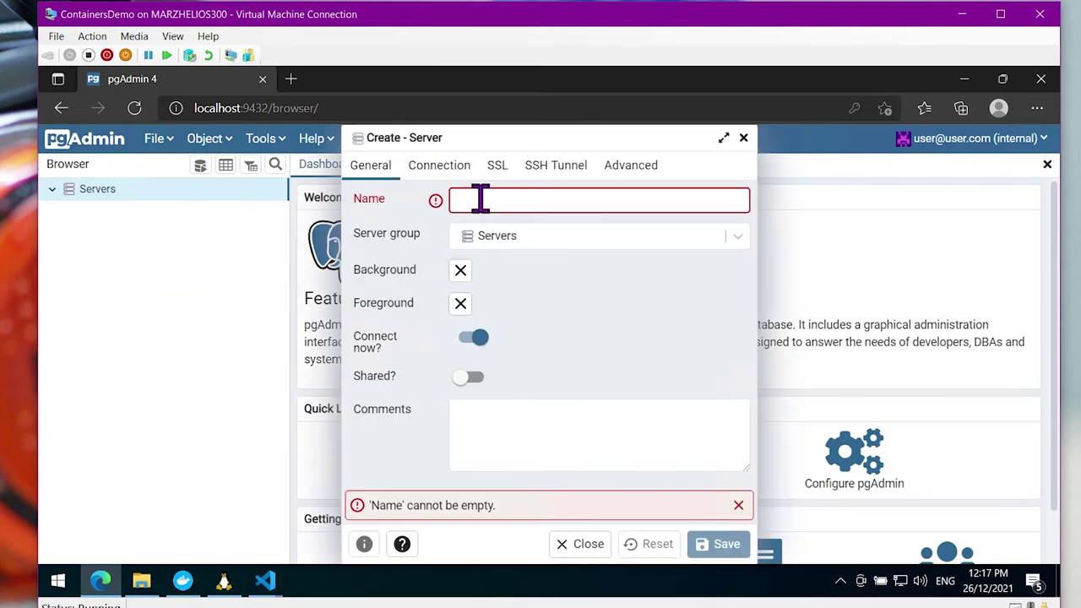
pyautogui.write('ourdb')
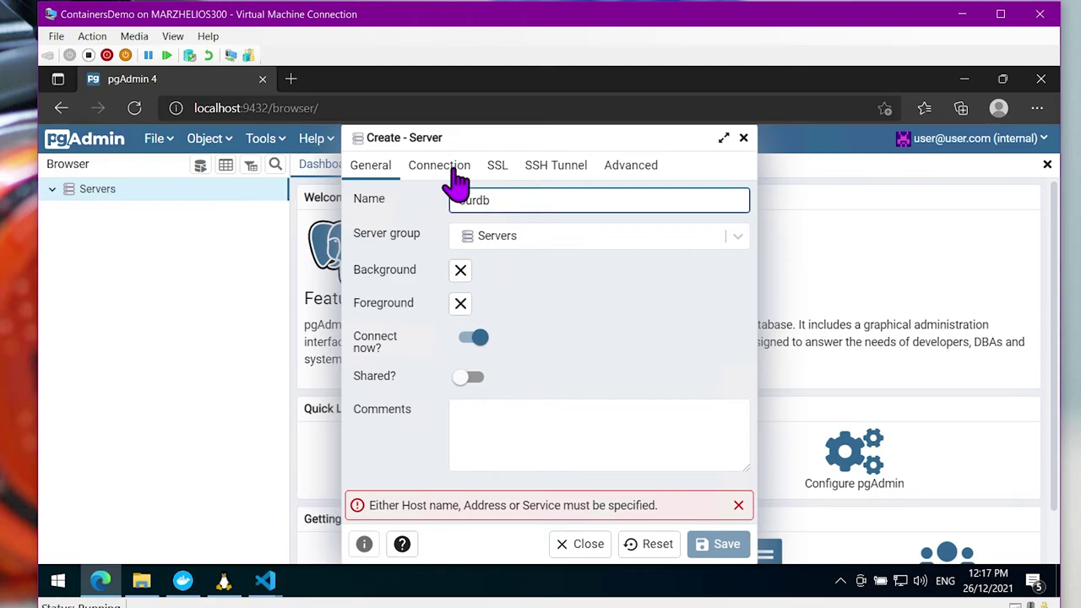
pyautogui.click(456, 169)
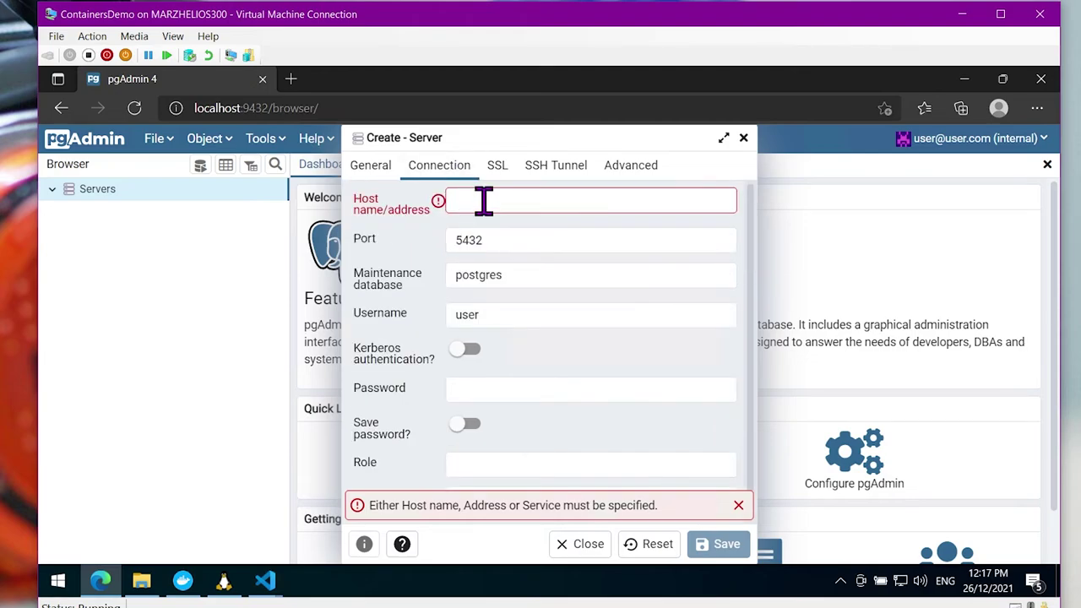
pyautogui.write('host.docker.internal')
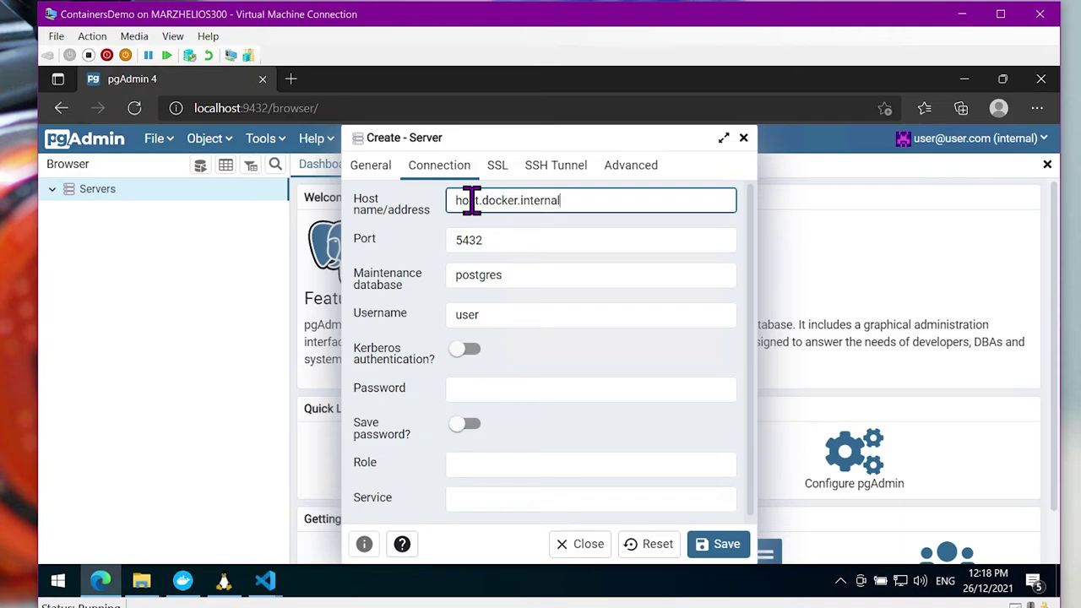
pyautogui.doubleClick(474, 322)
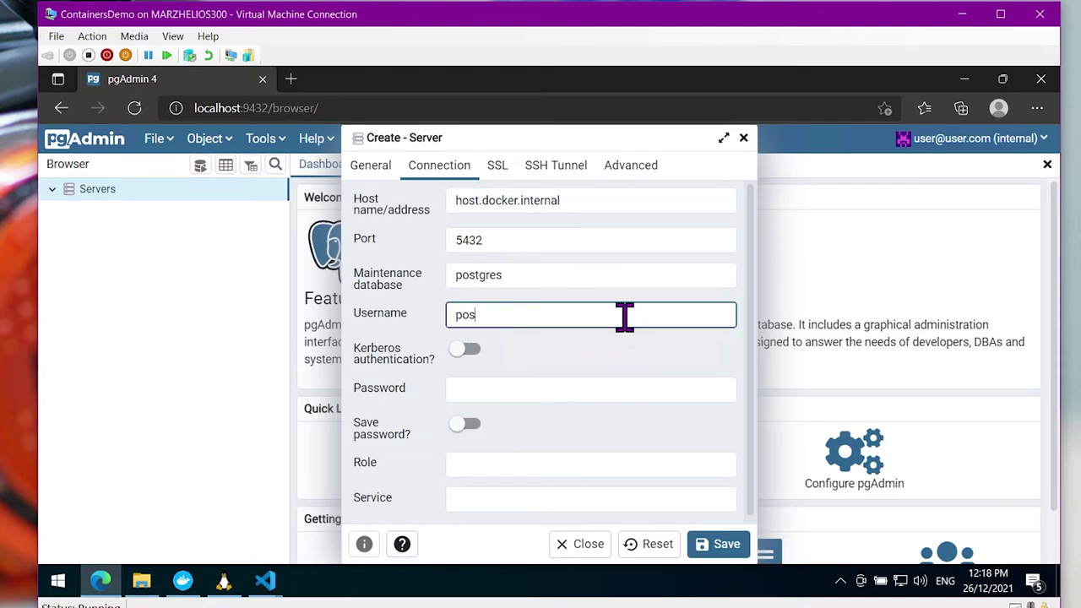
pyautogui.click(548, 393)
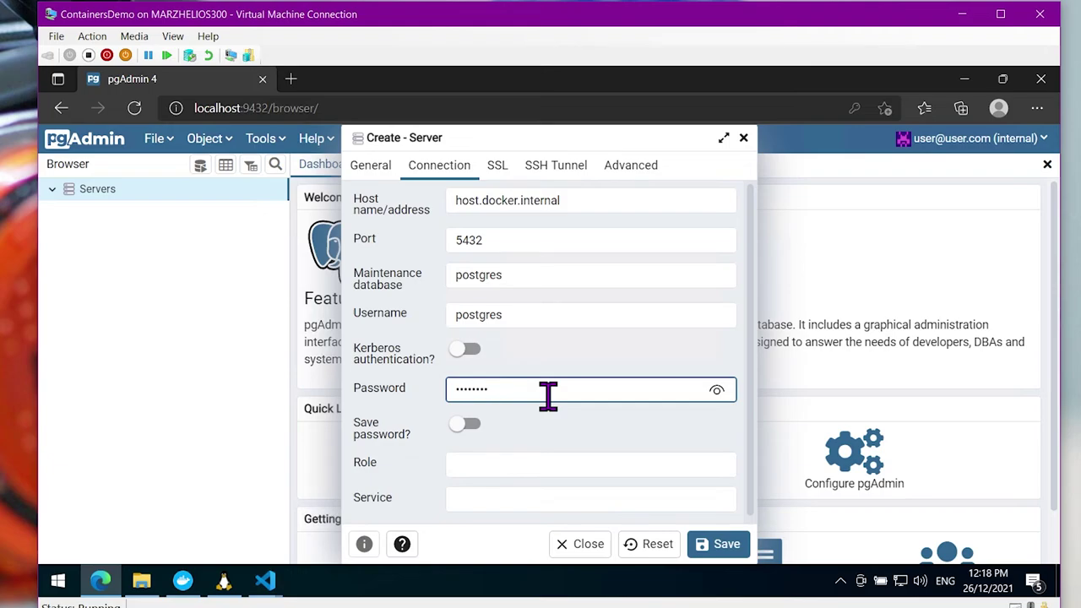
pyautogui.click(724, 547)
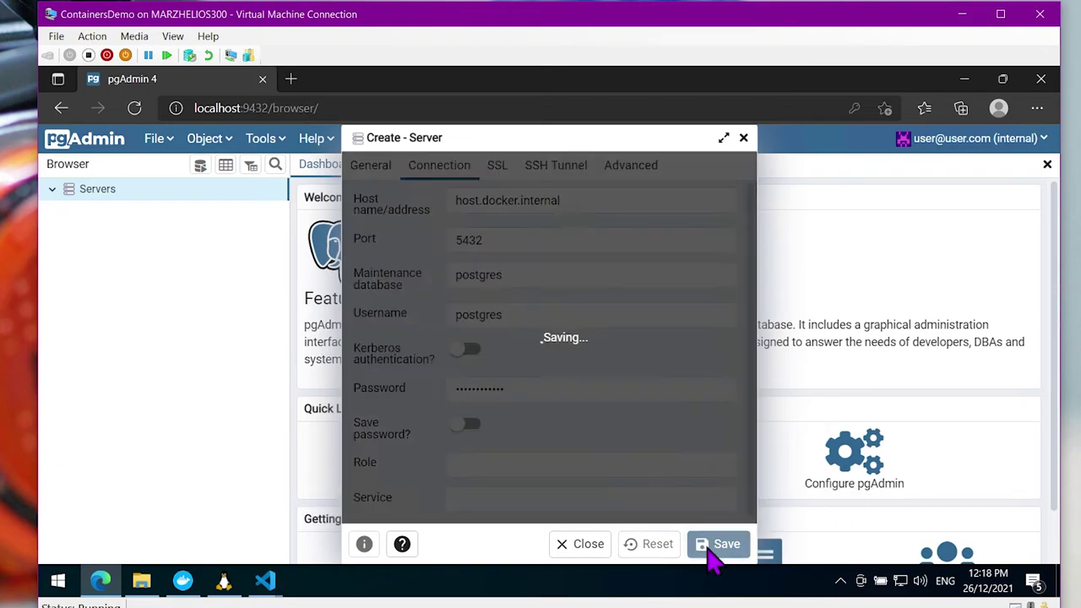
pyautogui.click(65, 209)
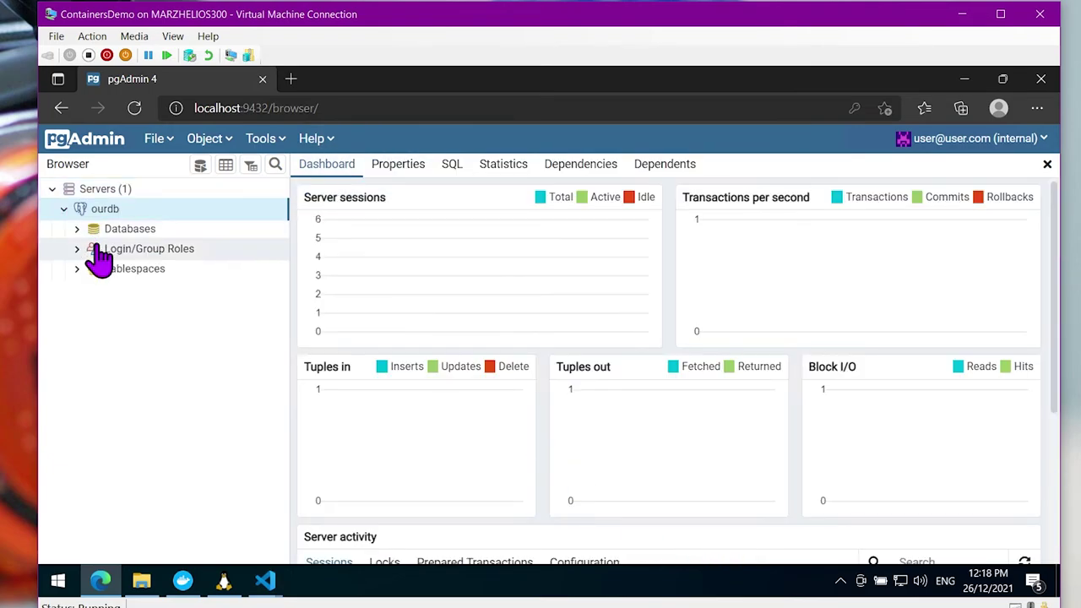
# Expand ourdb > Databases > ourdb > Schemas > public > Tables down to mytable
pyautogui.click(93, 230)
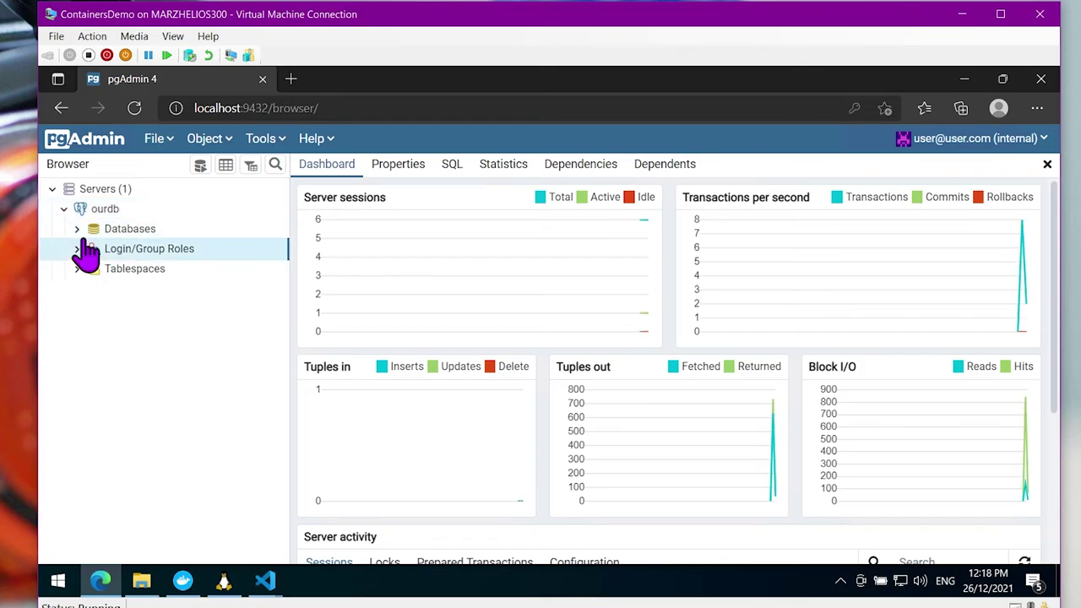
pyautogui.click(78, 229)
pyautogui.click(93, 251)
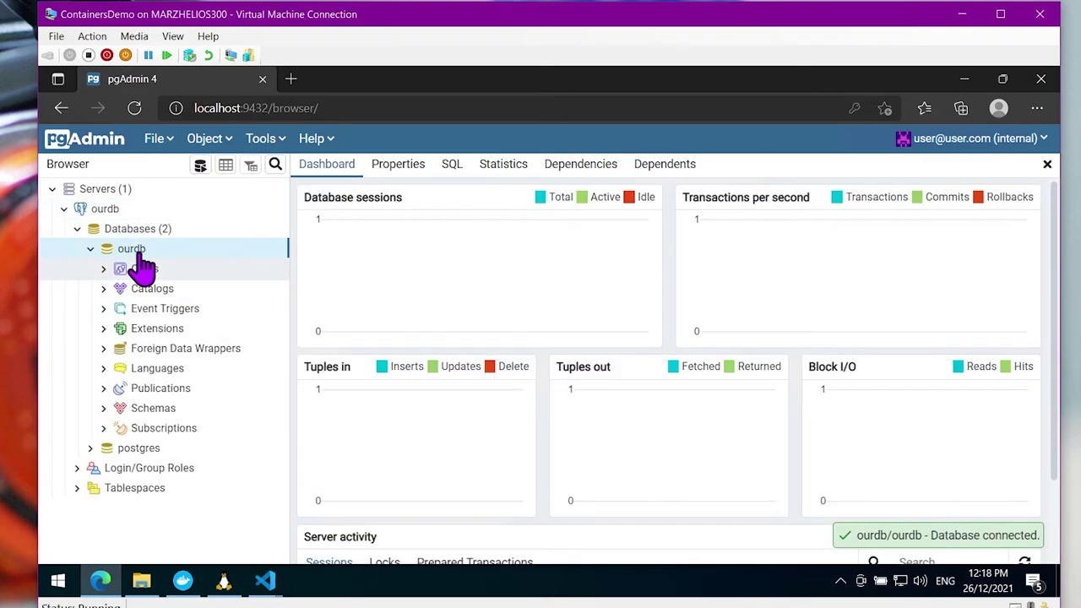
pyautogui.click(103, 408)
pyautogui.click(117, 429)
pyautogui.scroll(-2, 135, 473)
pyautogui.scroll(-3, 139, 457)
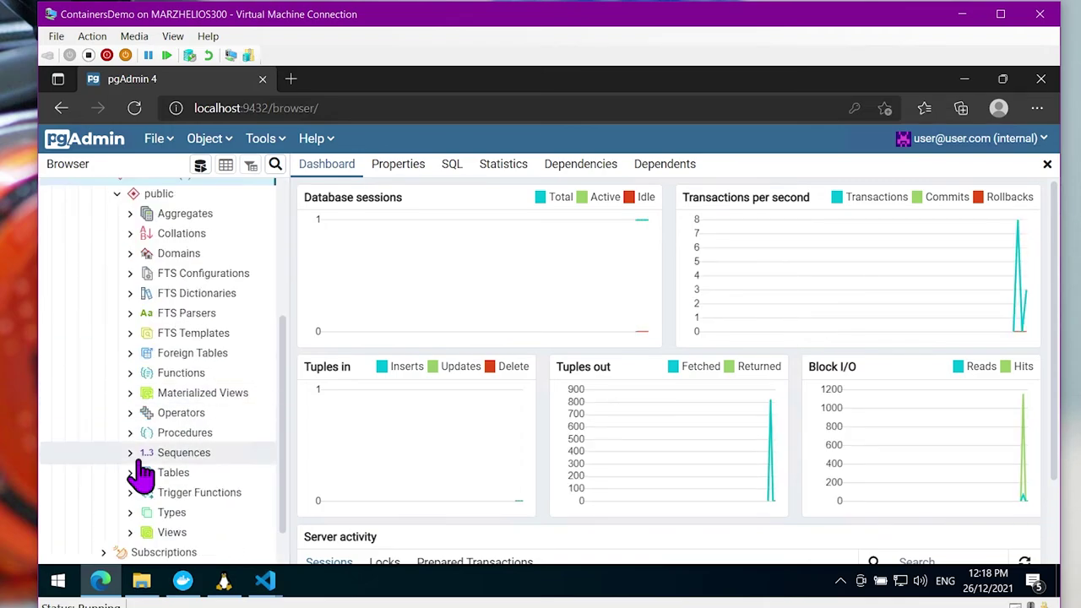
pyautogui.click(132, 473)
pyautogui.click(174, 493)
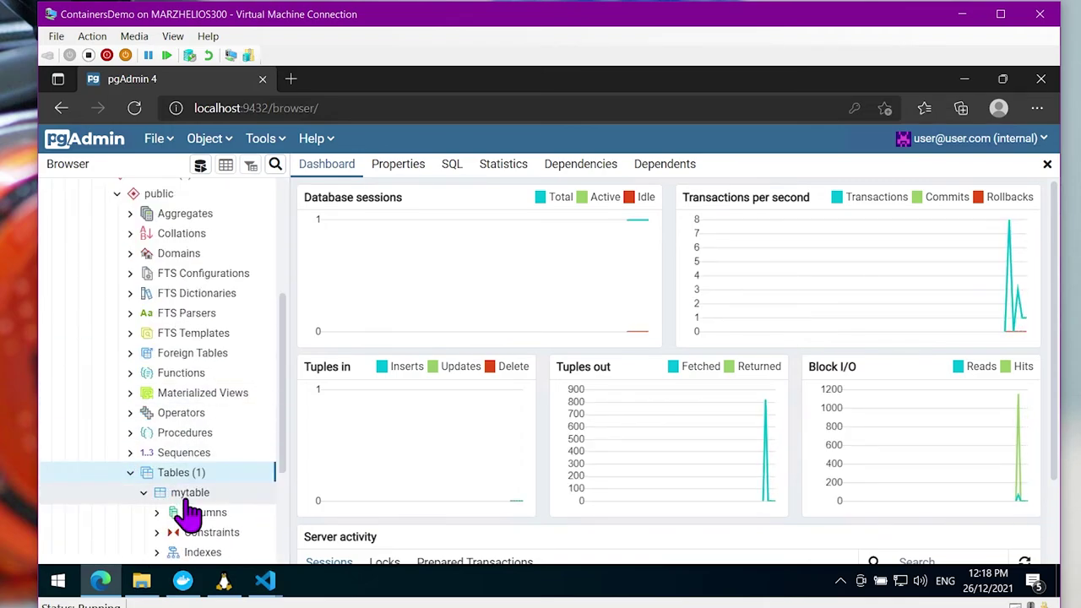
pyautogui.scroll(3, 283, 422)
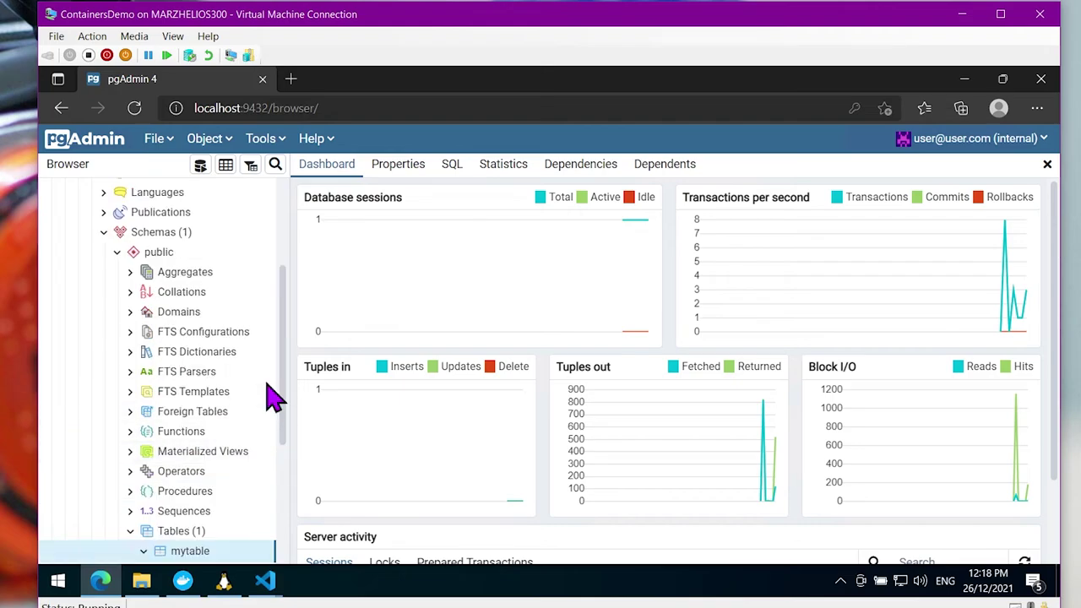
pyautogui.scroll(3, 207, 357)
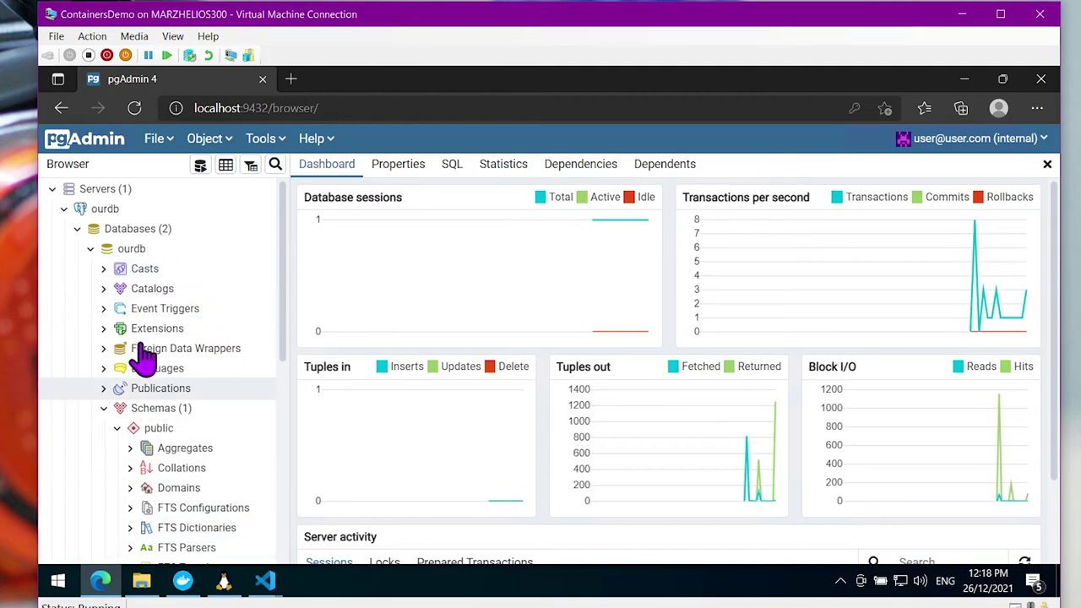
pyautogui.click(182, 581)
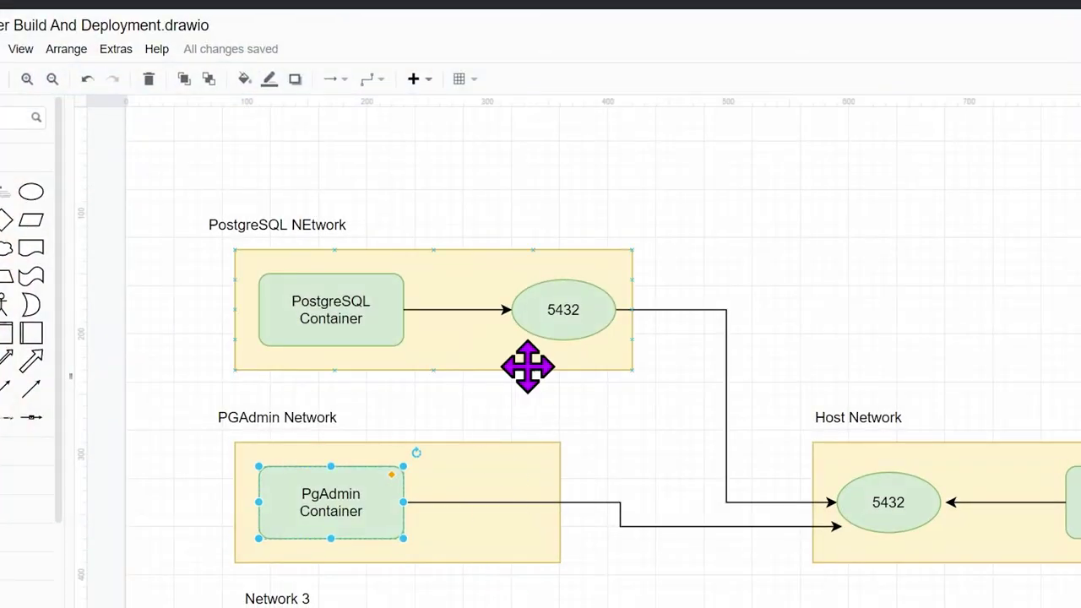
# Delete the PGAdmin Network label and box, and enlarge PostgreSQL NEtwork around PgAdmin Container
pyautogui.scroll(-4, 700, 482)
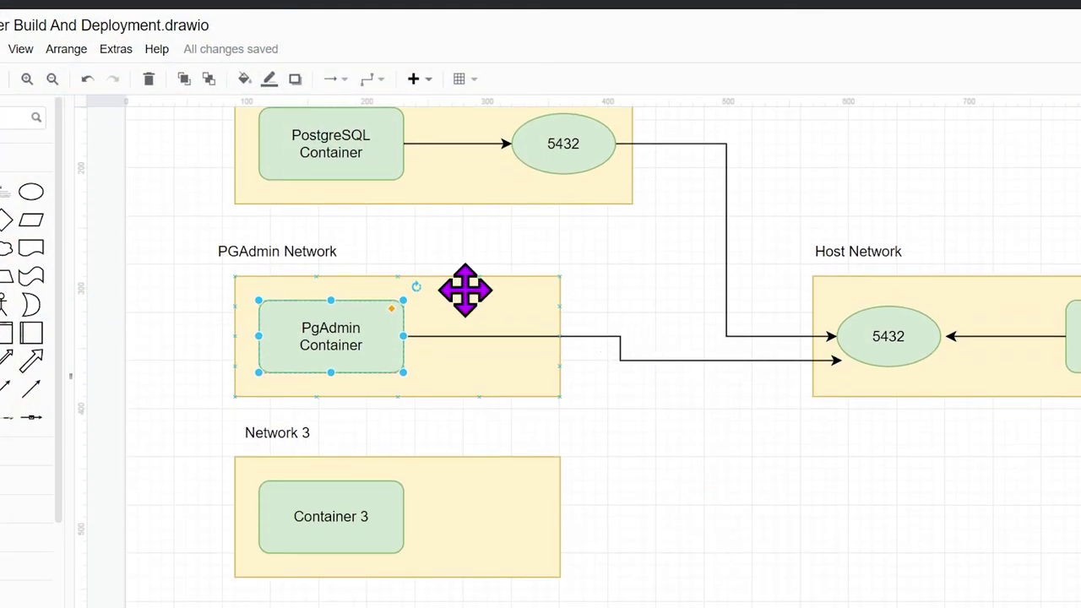
pyautogui.scroll(4, 604, 345)
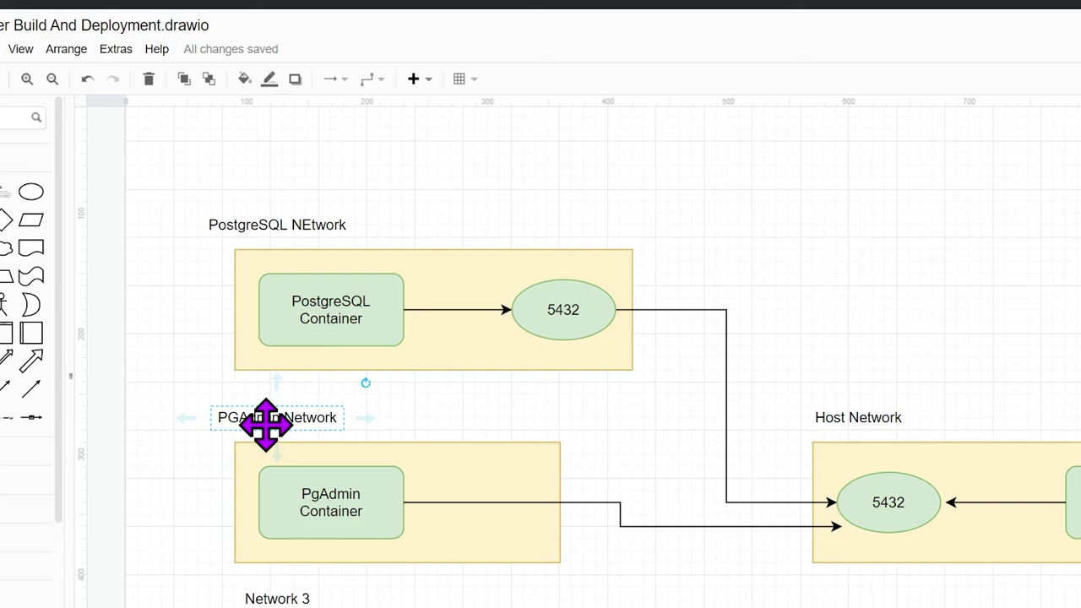
pyautogui.press('Delete')
pyautogui.click(471, 456)
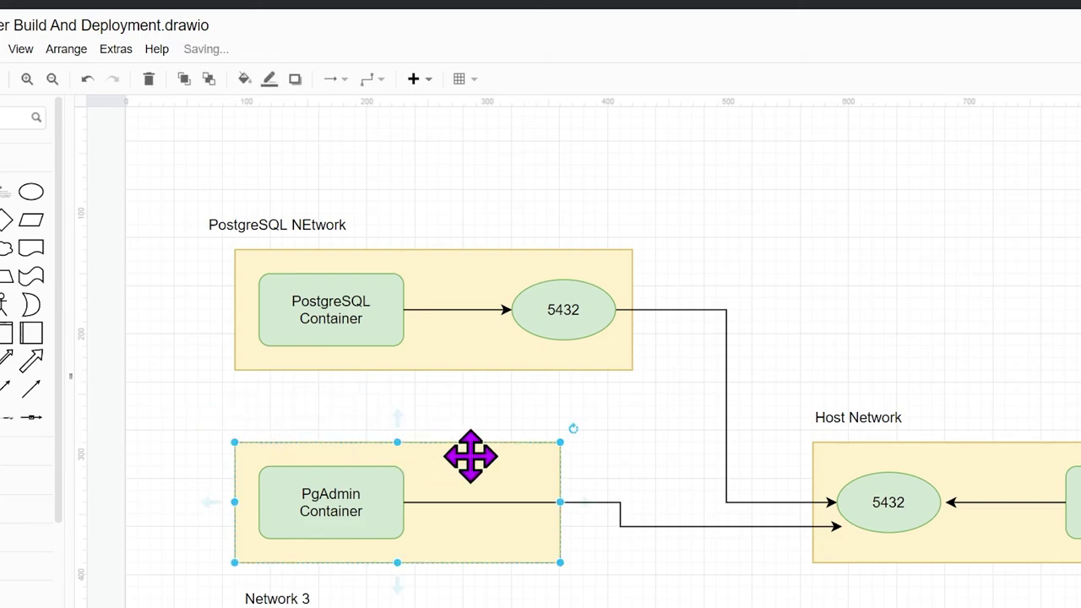
pyautogui.press('Delete')
pyautogui.click(468, 357)
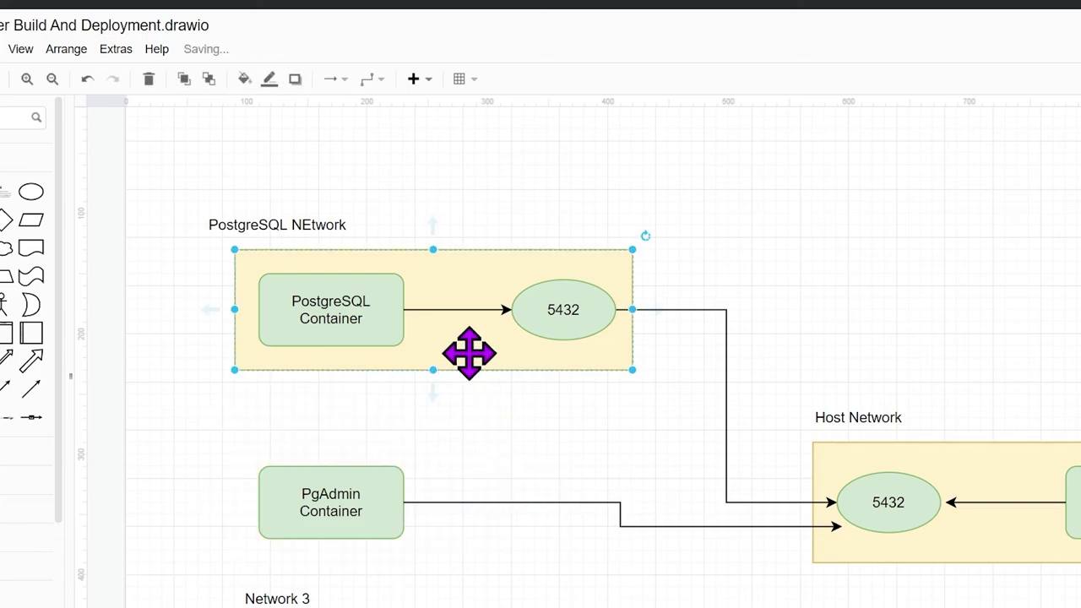
pyautogui.moveTo(435, 372); pyautogui.dragTo(453, 567)
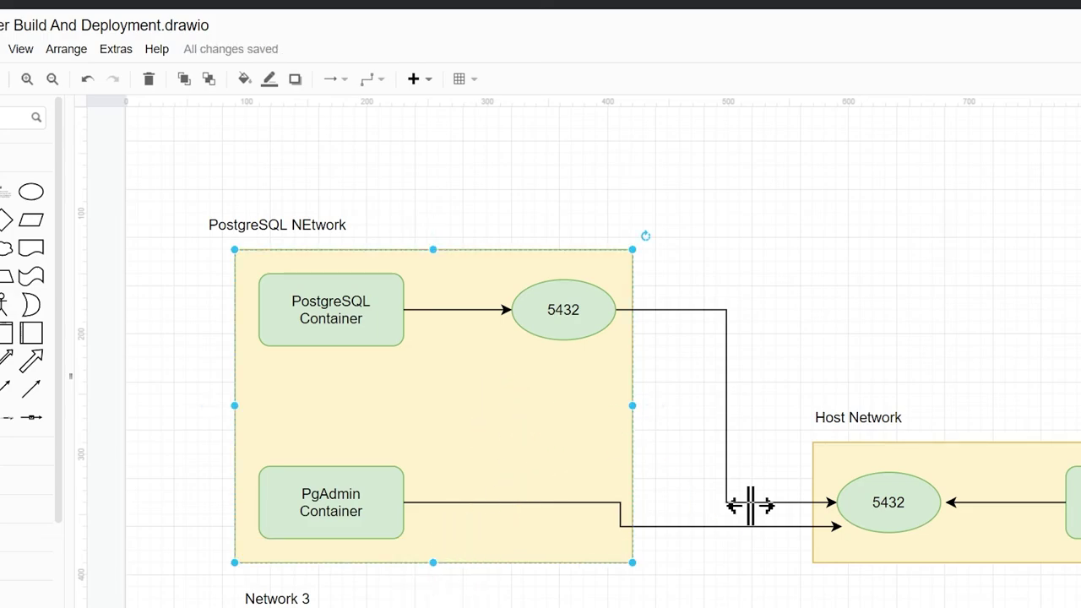
# Reconnect the PgAdmin container's arrow to the inner 5432 port ellipse
pyautogui.click(825, 526)
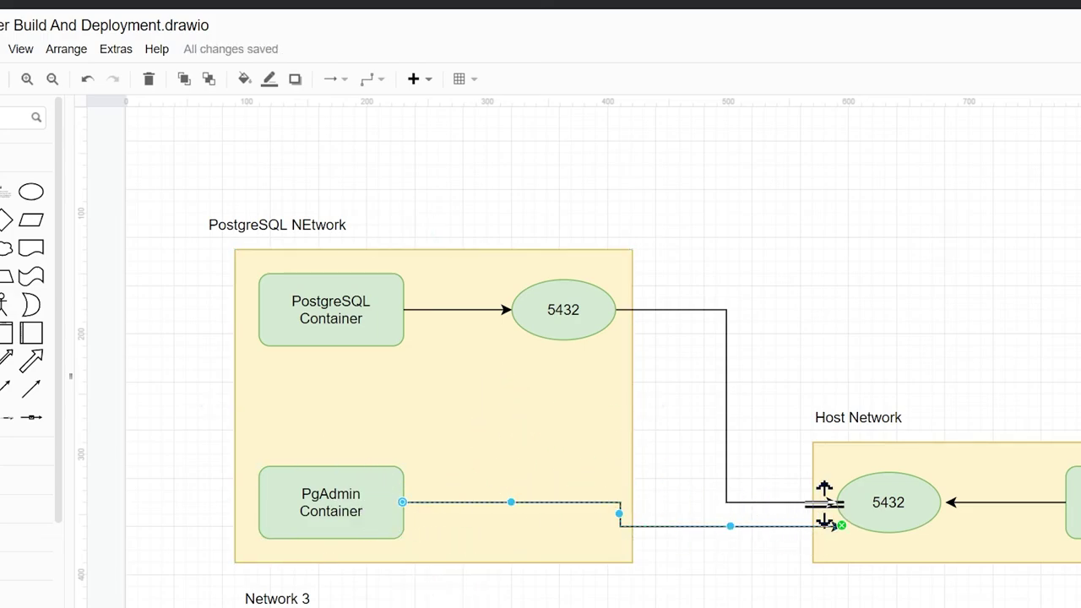
pyautogui.click(555, 437)
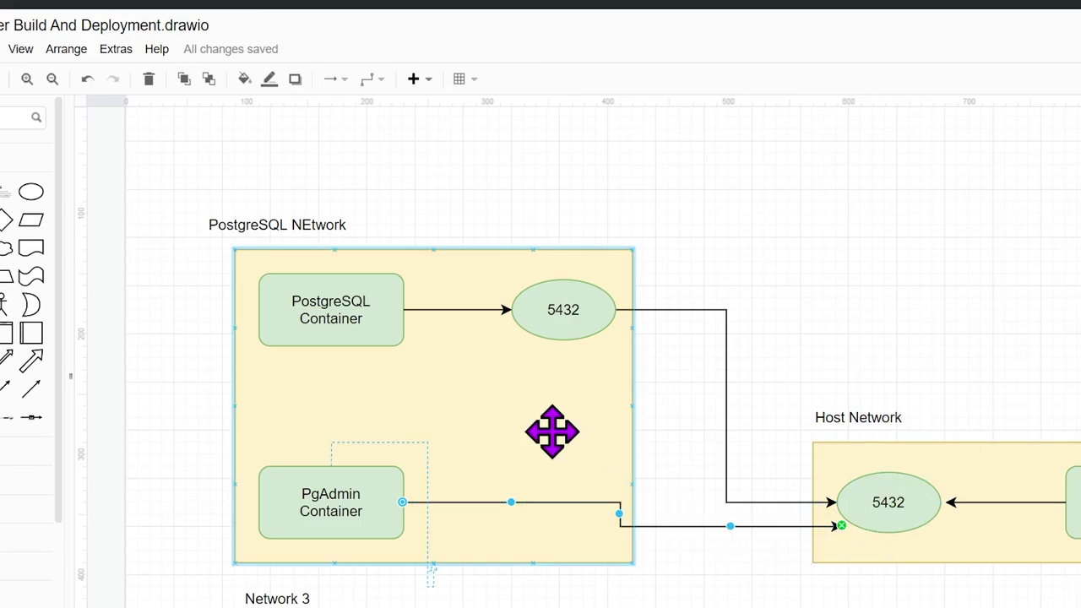
pyautogui.hotkey('ctrl', 'z')
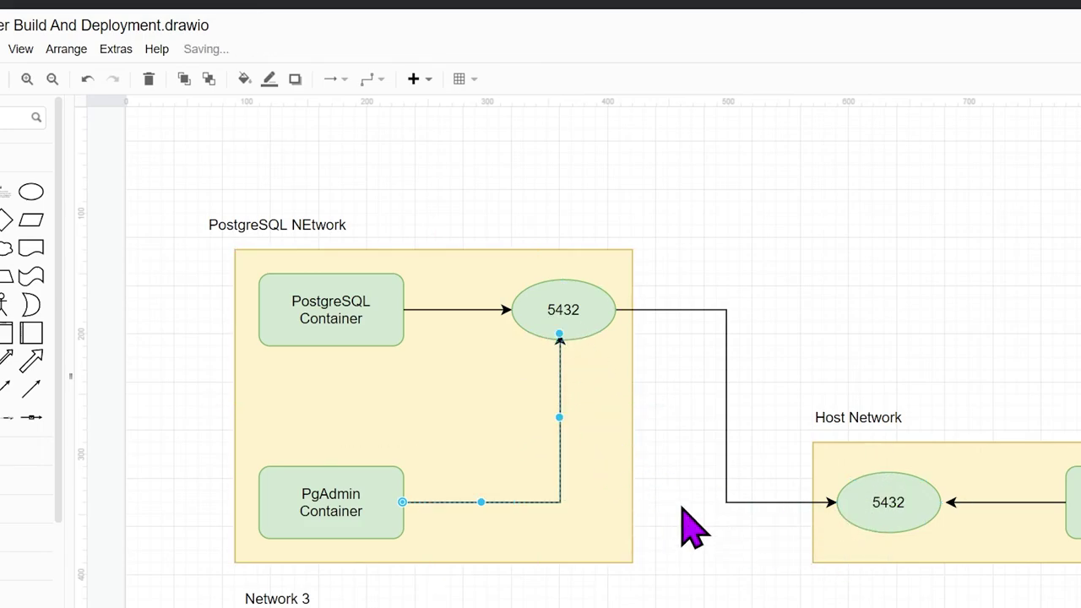
pyautogui.click(667, 508)
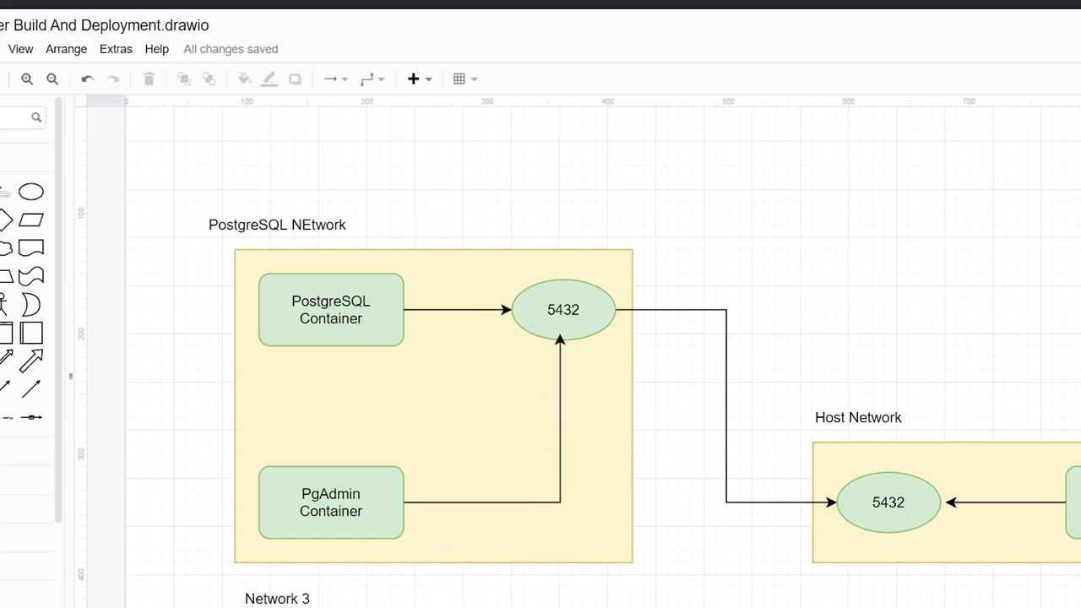
pyautogui.click(404, 576)
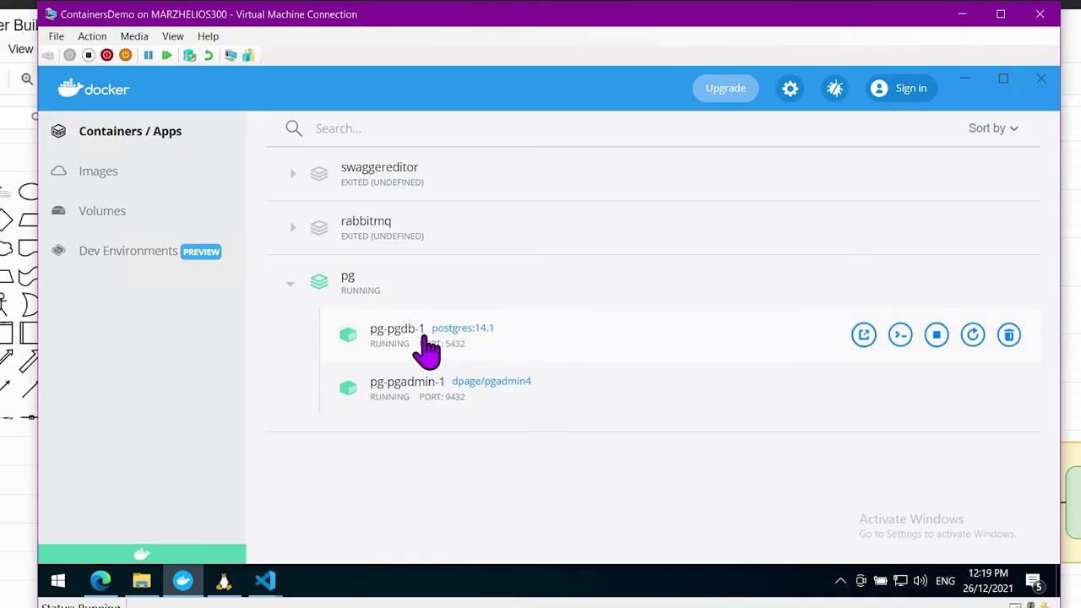
# Check the pgdb service name in docker-compose.yaml in VS Code, then return to pgAdmin
pyautogui.moveTo(279, 587)
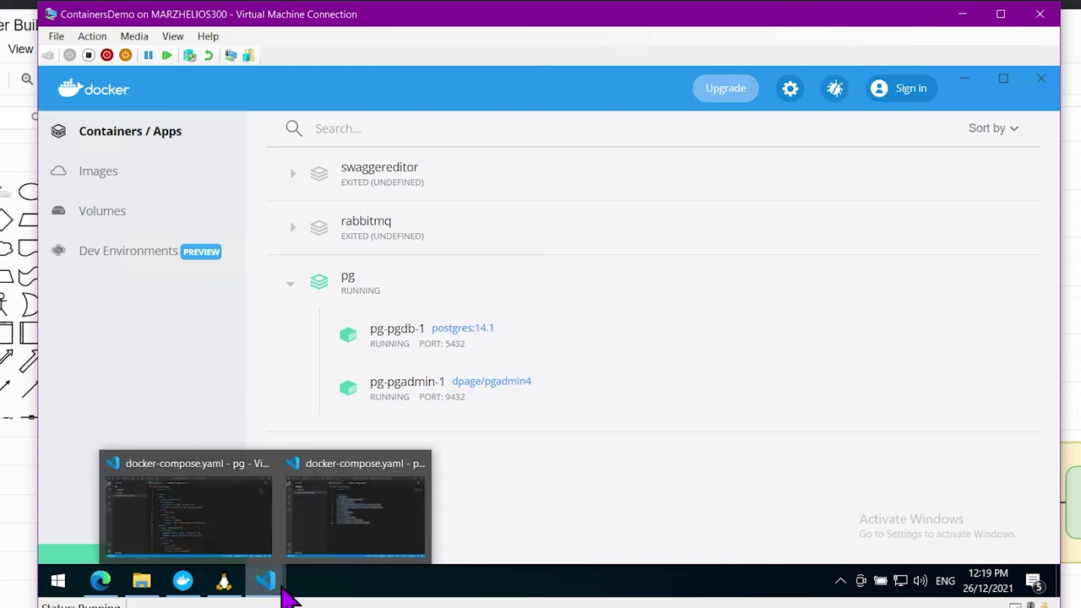
pyautogui.moveTo(253, 512)
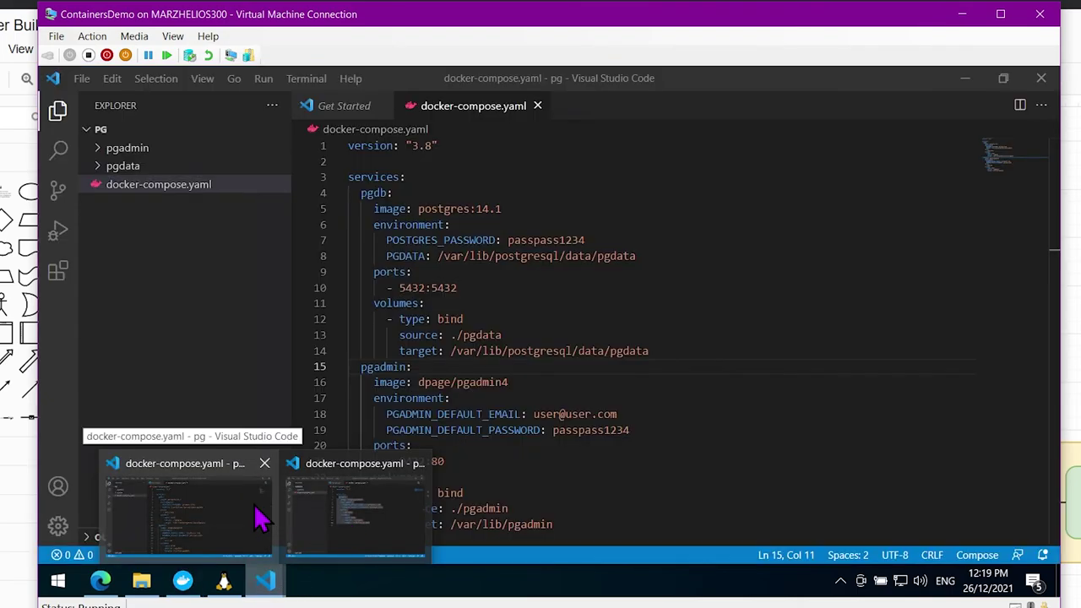
pyautogui.click(260, 517)
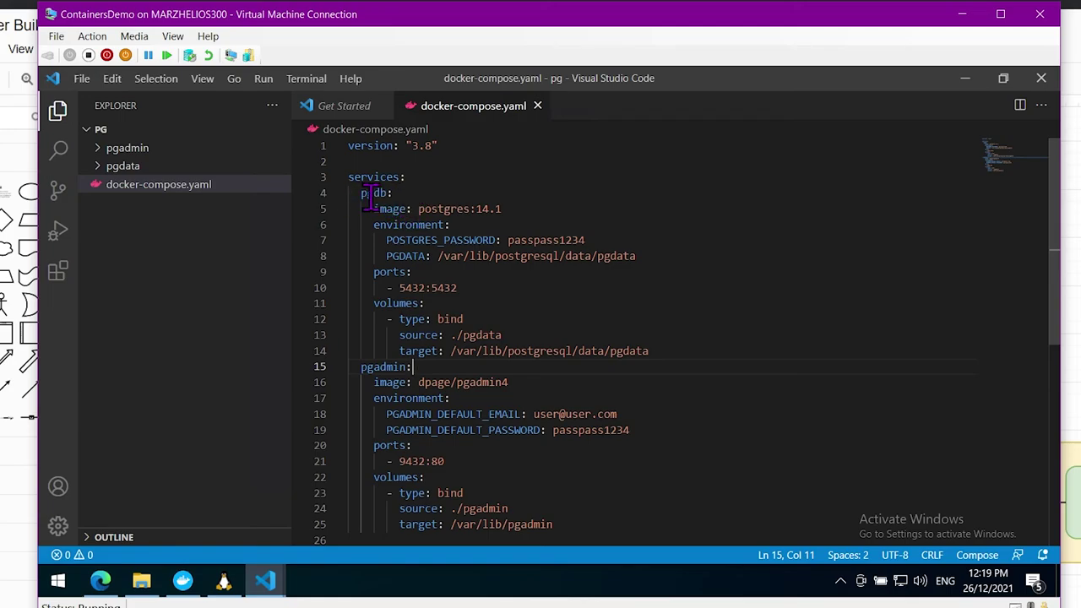
pyautogui.click(101, 582)
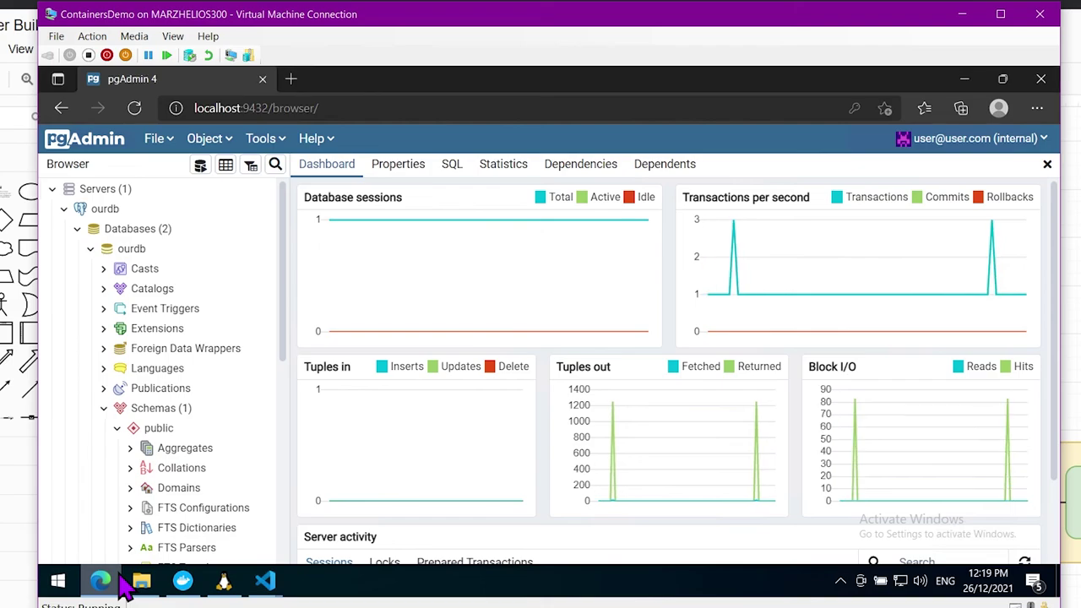
# Remove the ourdb server from pgAdmin
pyautogui.click(101, 209)
pyautogui.rightClick(110, 209)
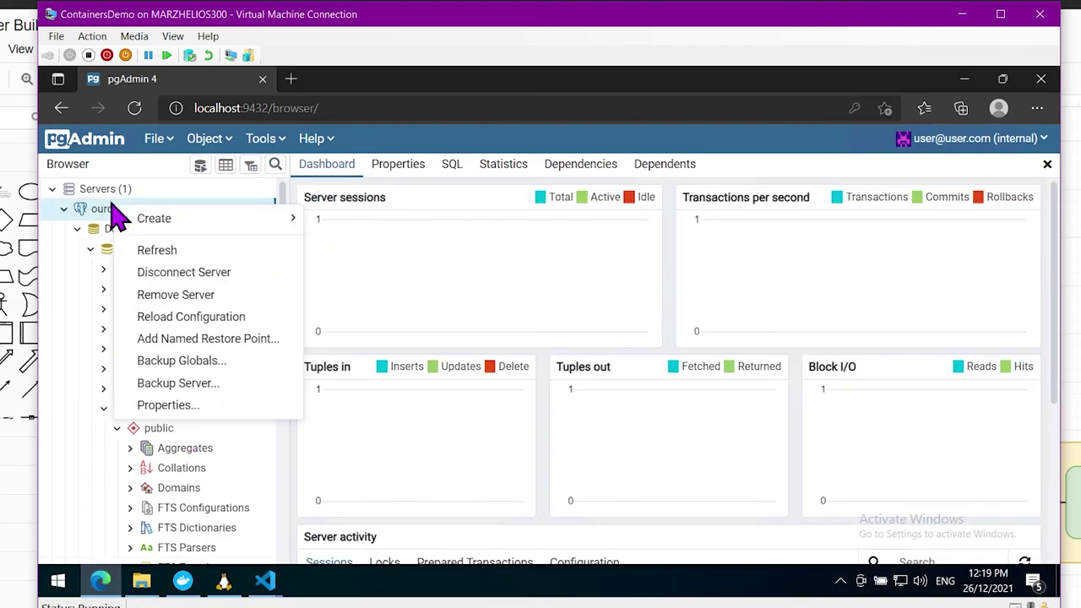
pyautogui.click(213, 295)
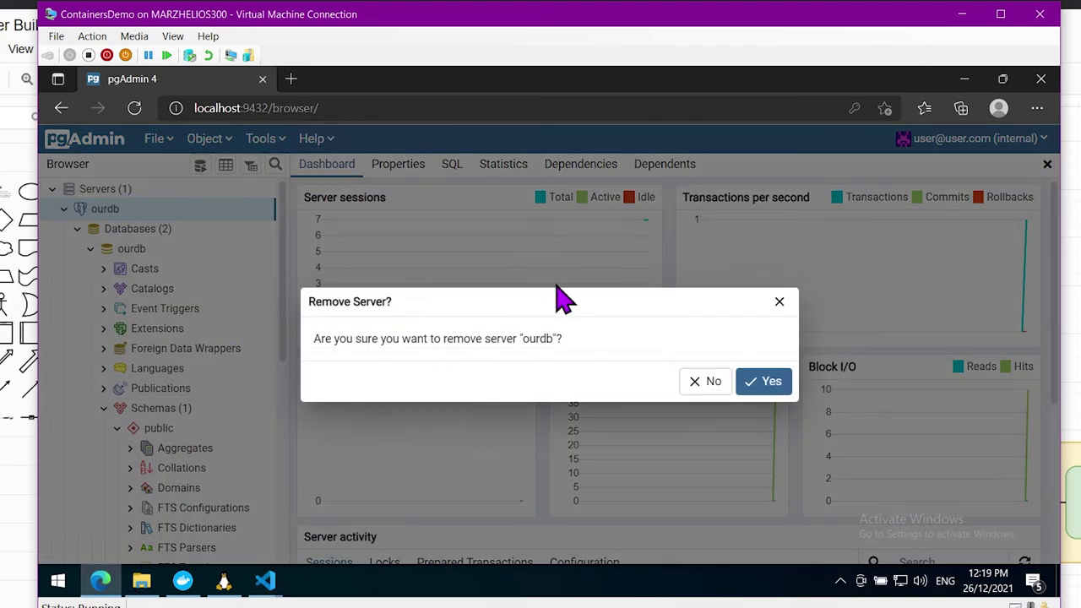
pyautogui.click(766, 384)
# Create server containerdb with host pgdb, username postgres and password, and save it
pyautogui.rightClick(88, 196)
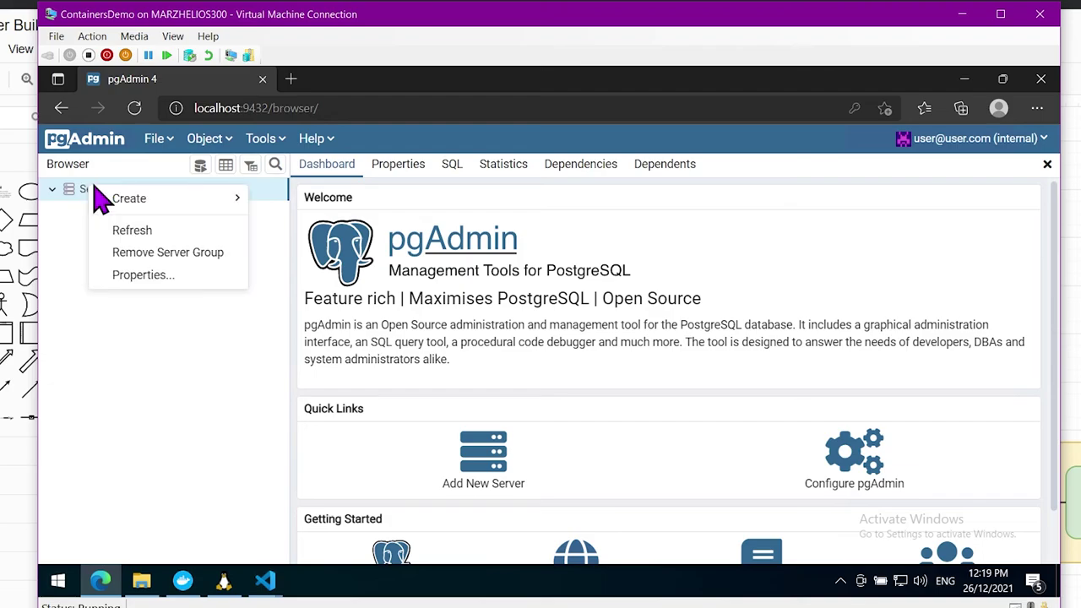
pyautogui.moveTo(138, 220)
pyautogui.click(282, 218)
pyautogui.click(513, 196)
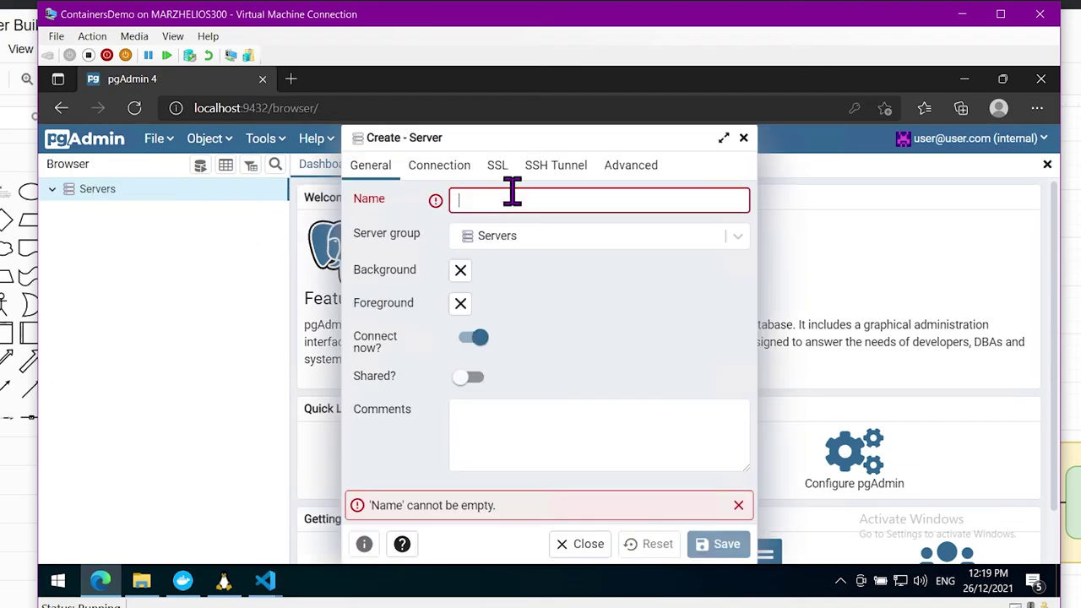
pyautogui.write('containerdb')
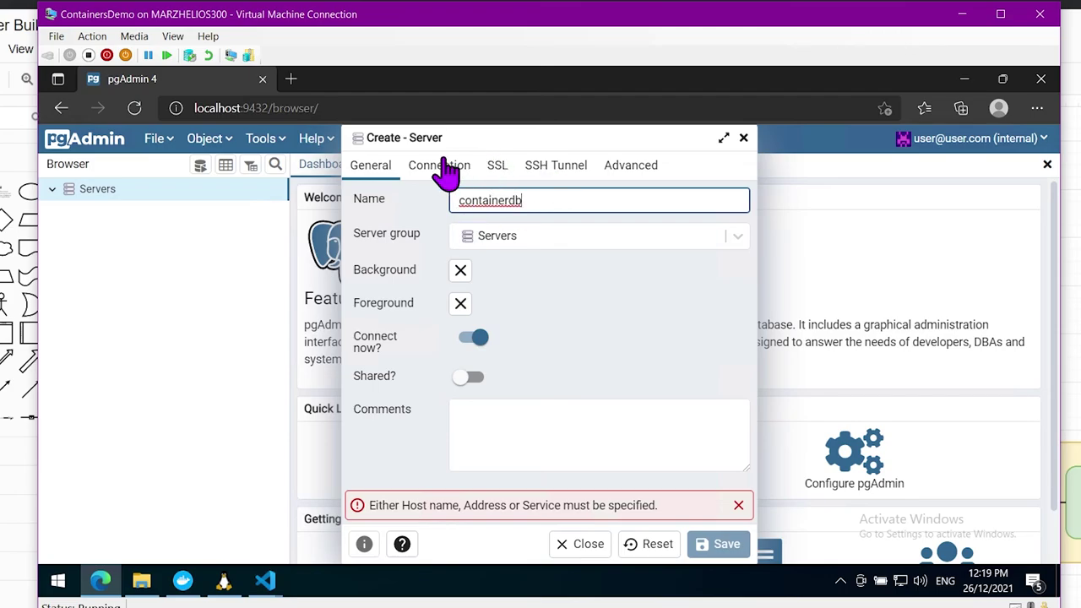
pyautogui.click(443, 166)
pyautogui.click(516, 200)
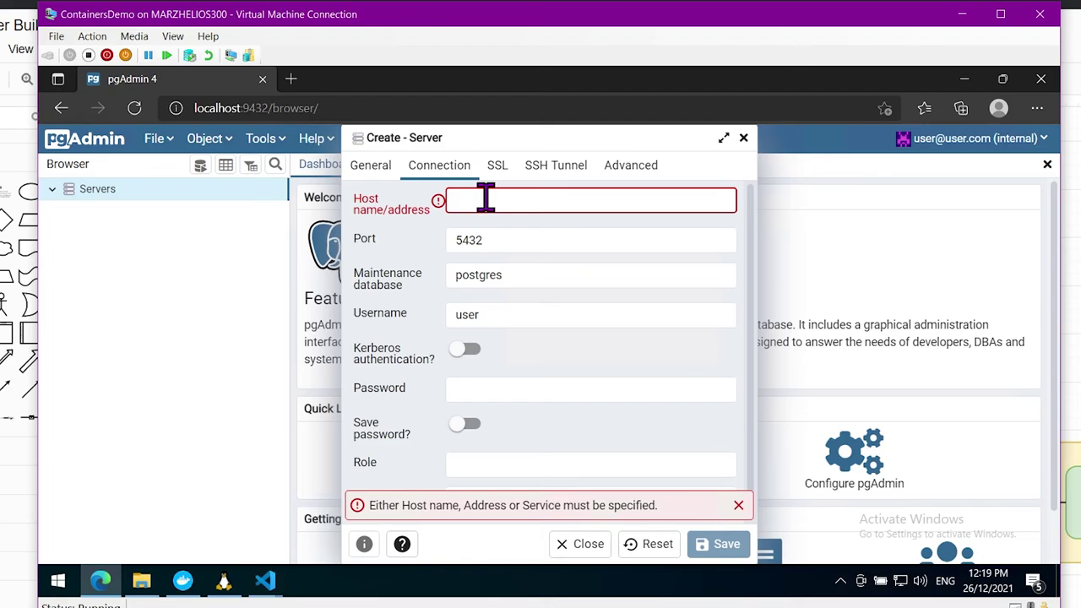
pyautogui.write('pgdb')
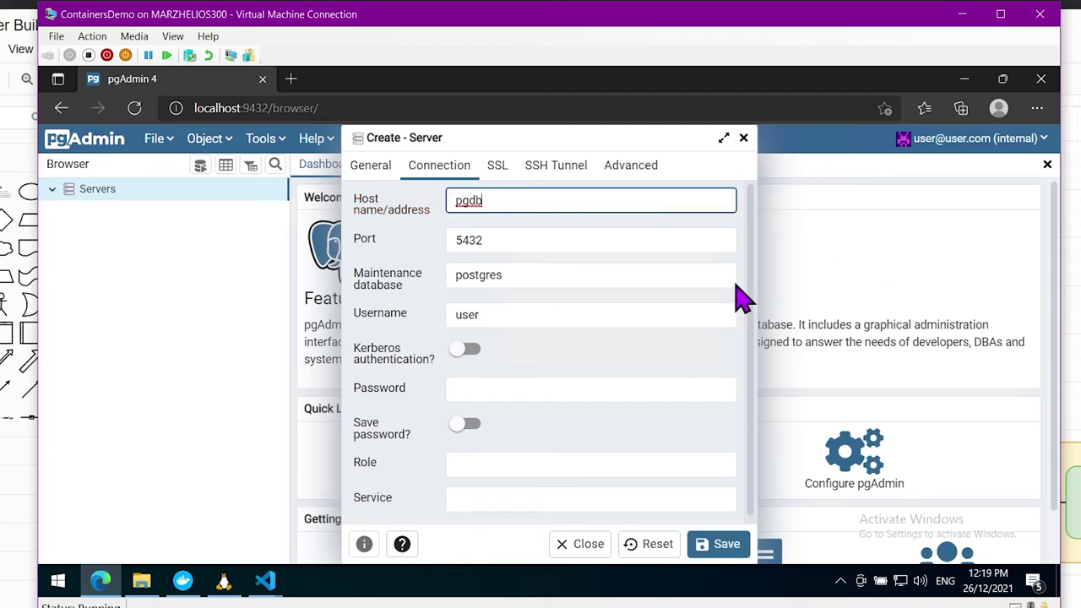
pyautogui.doubleClick(545, 311)
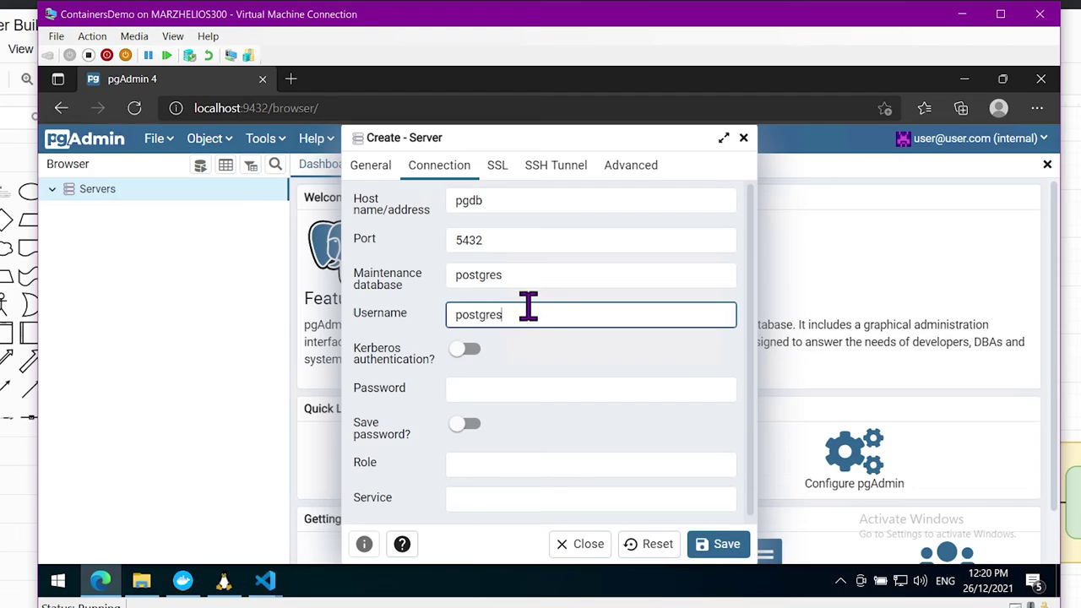
pyautogui.click(552, 391)
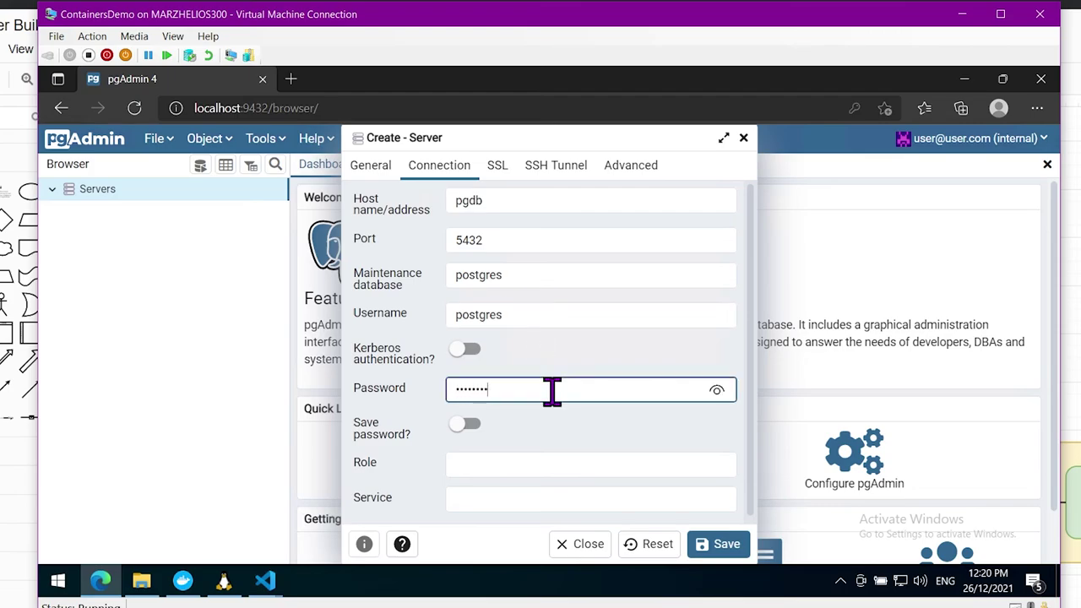
pyautogui.click(723, 547)
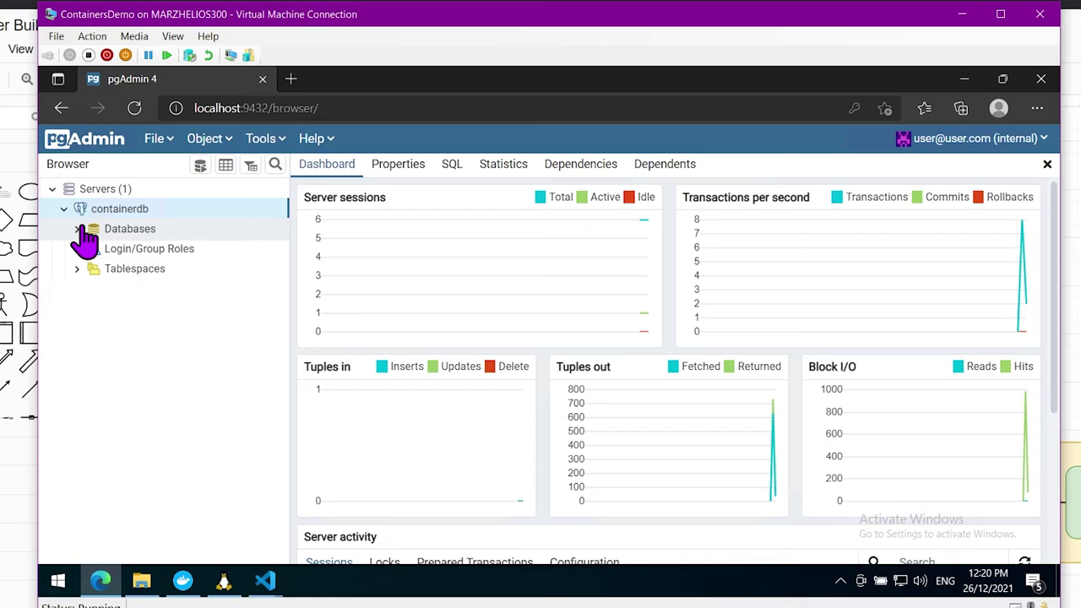
# Expand containerdb's ourdb database through Schemas > public > Tables down to mytable
pyautogui.click(79, 229)
pyautogui.click(90, 250)
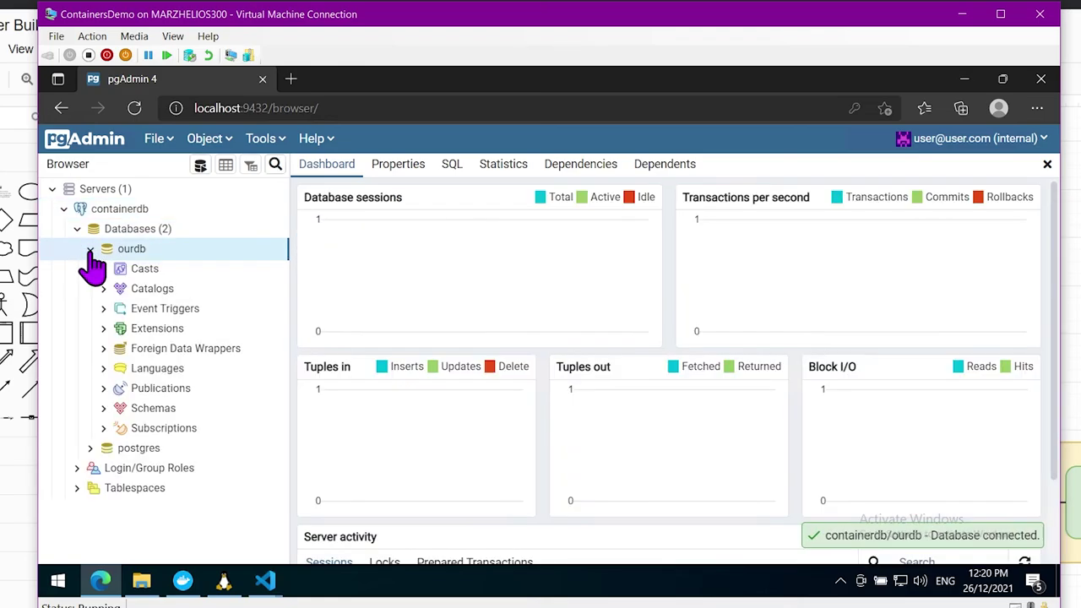
pyautogui.click(103, 408)
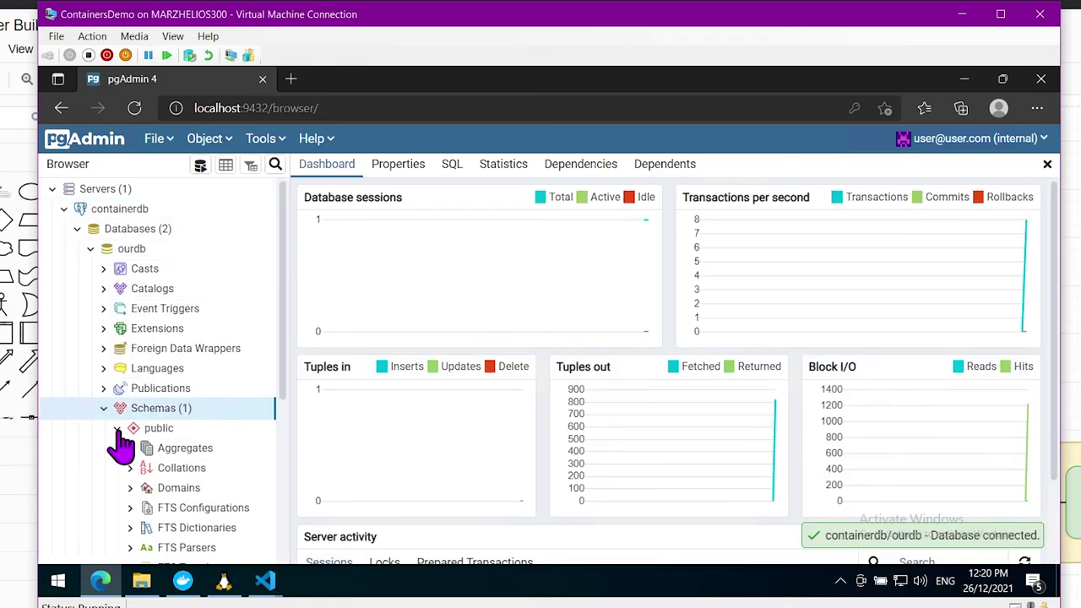
pyautogui.scroll(-4, 120, 437)
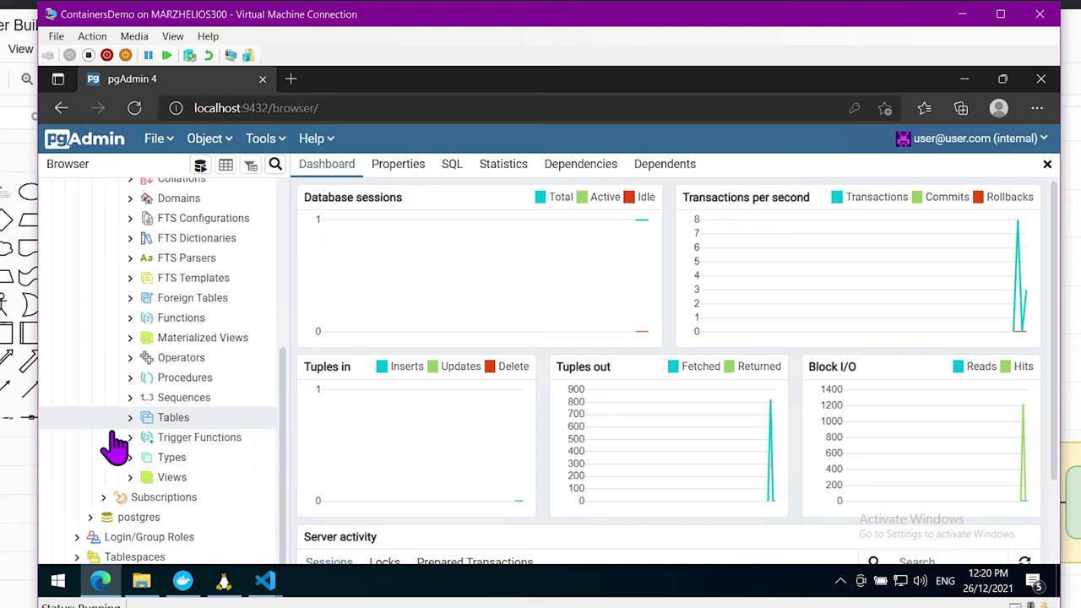
pyautogui.click(127, 417)
pyautogui.click(189, 438)
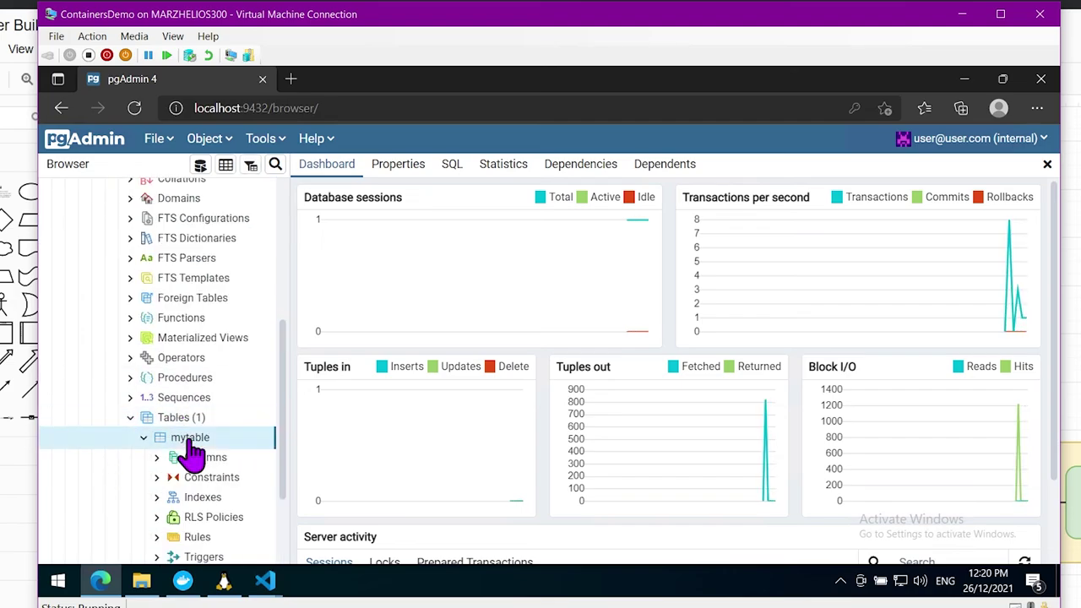
# Glance at the containers in Docker Desktop, then return to pgAdmin in Edge
pyautogui.click(182, 580)
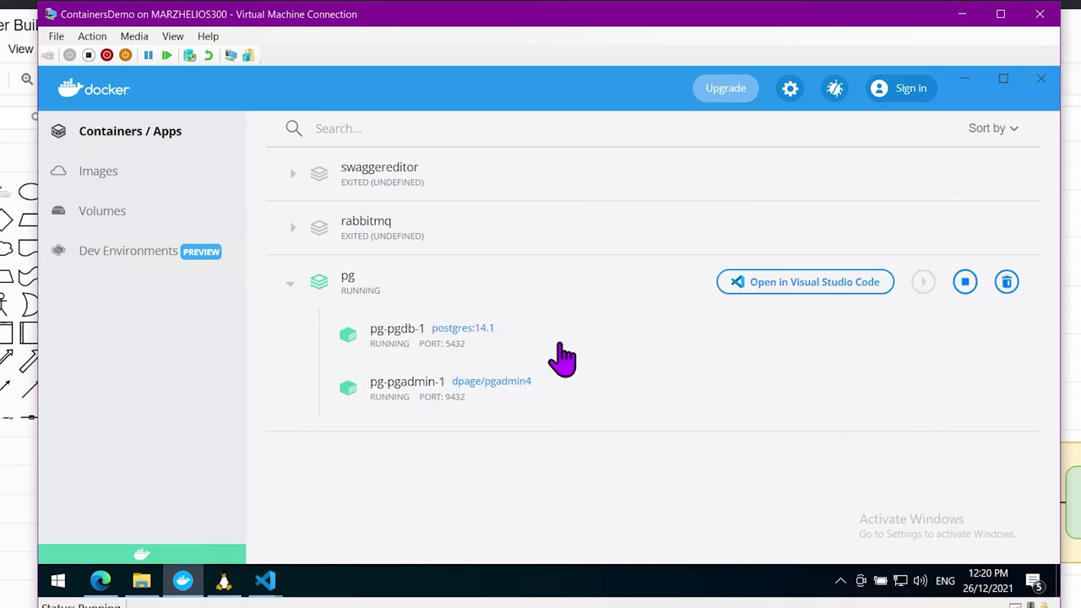
pyautogui.click(100, 580)
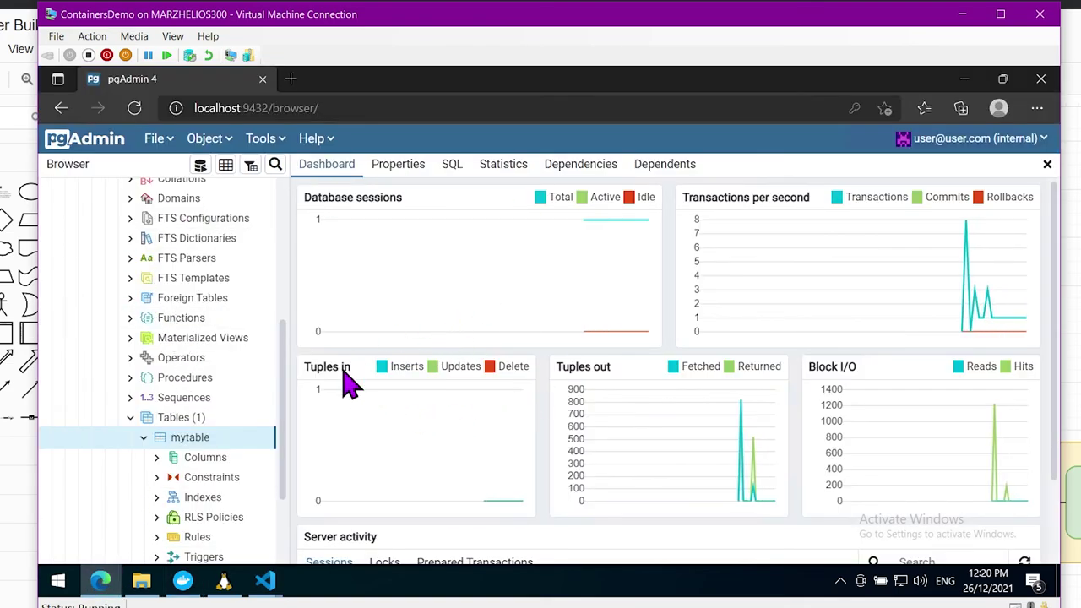
pyautogui.scroll(3, 206, 422)
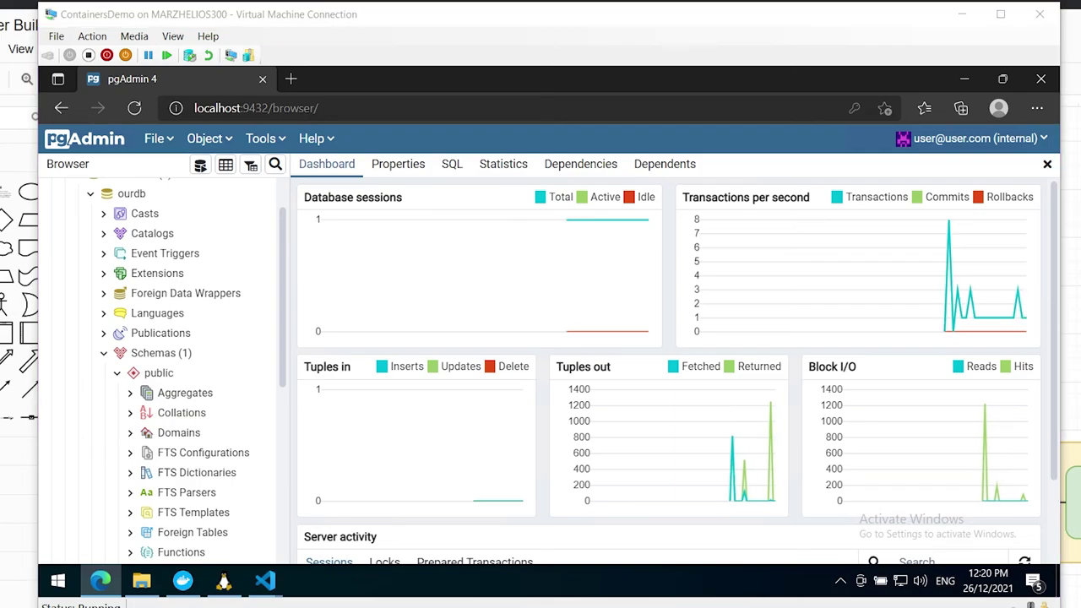
pyautogui.hotkey('alt', 'Tab')
pyautogui.moveTo(203, 391)
pyautogui.mouseDown()
pyautogui.moveTo(217, 410)
pyautogui.moveTo(241, 349)
pyautogui.mouseUp()
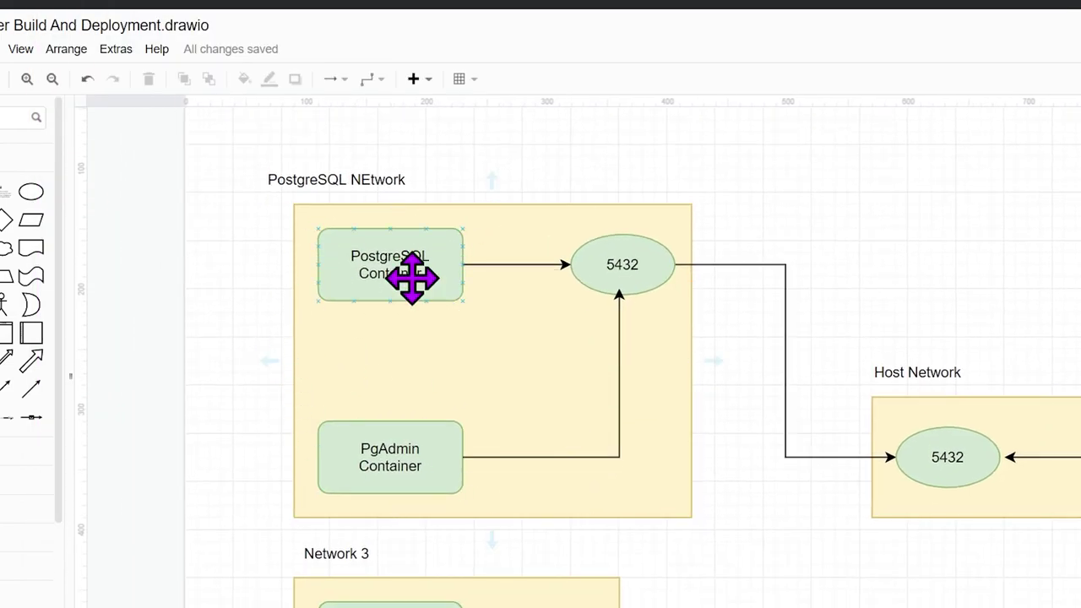
pyautogui.click(505, 529)
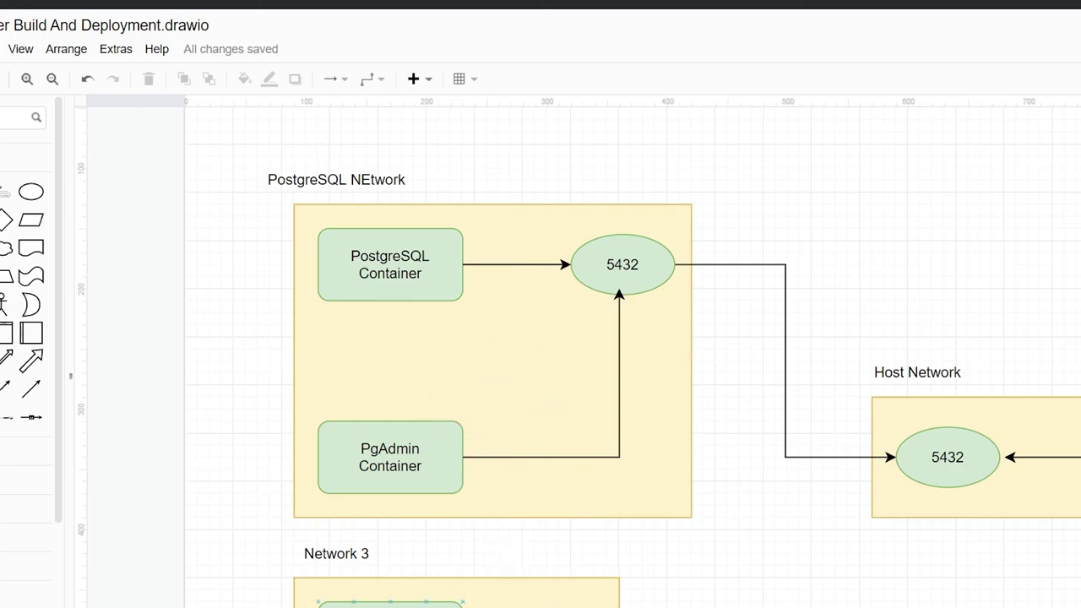
pyautogui.hotkey('alt', 'Tab')
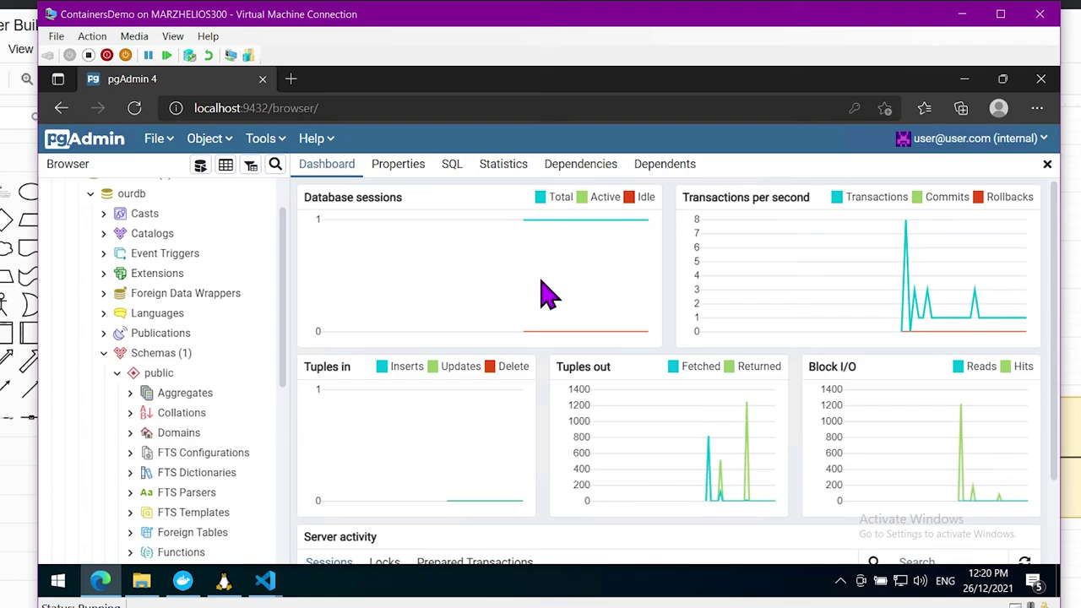
# Close the pgAdmin Edge window, confirming Leave, and stop the pg app in Docker Desktop
pyautogui.click(182, 580)
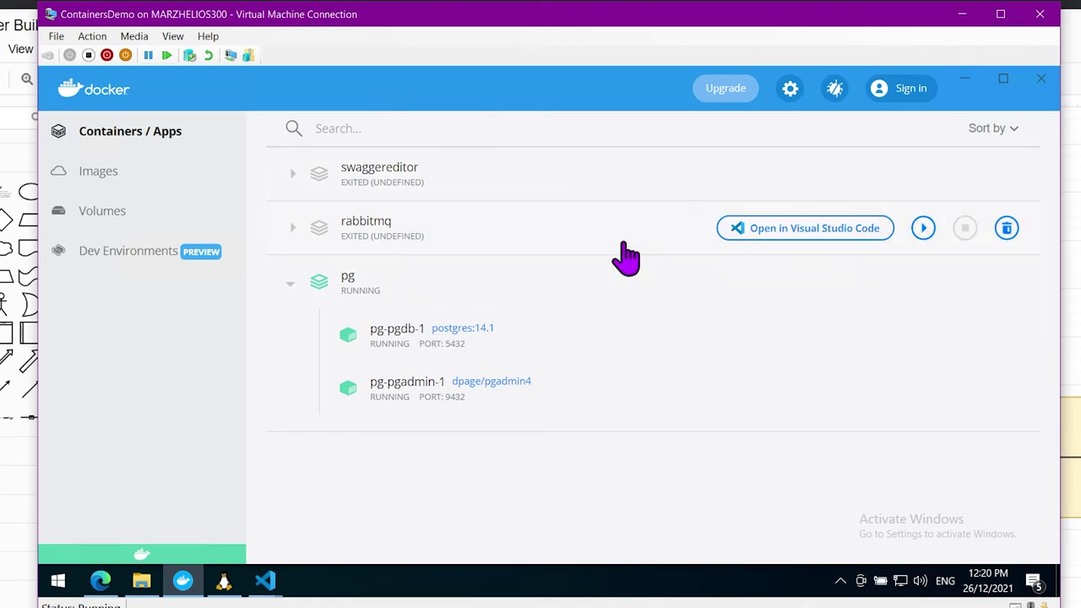
pyautogui.click(103, 590)
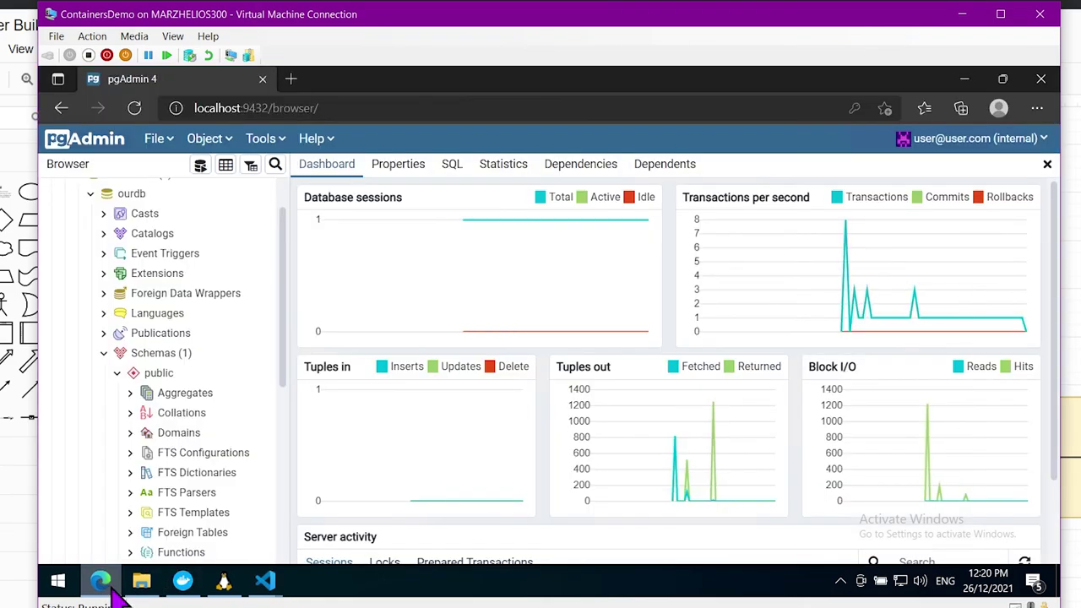
pyautogui.click(1042, 78)
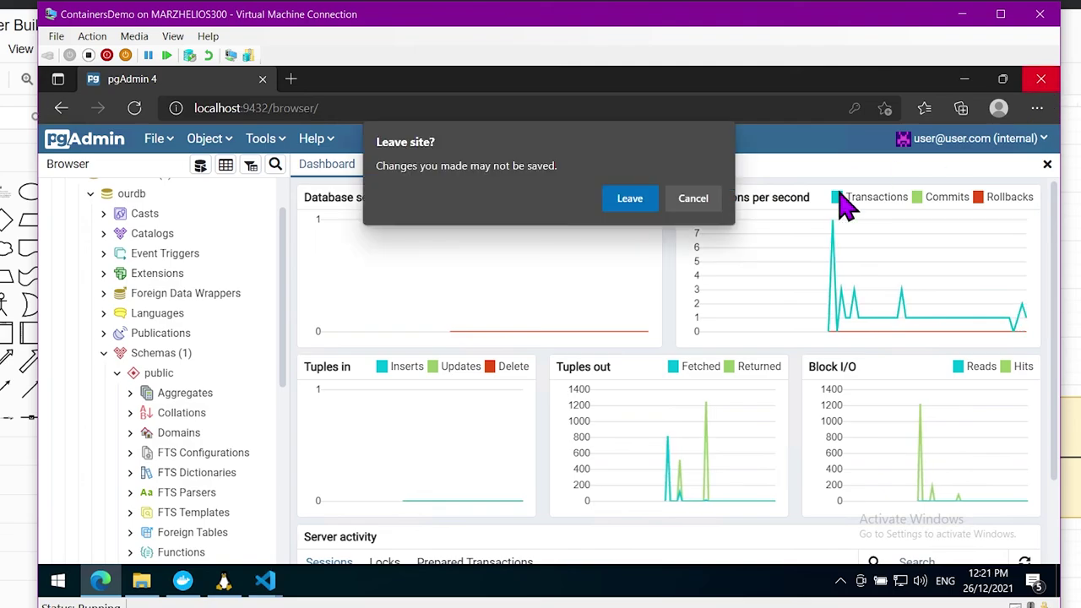
pyautogui.click(629, 203)
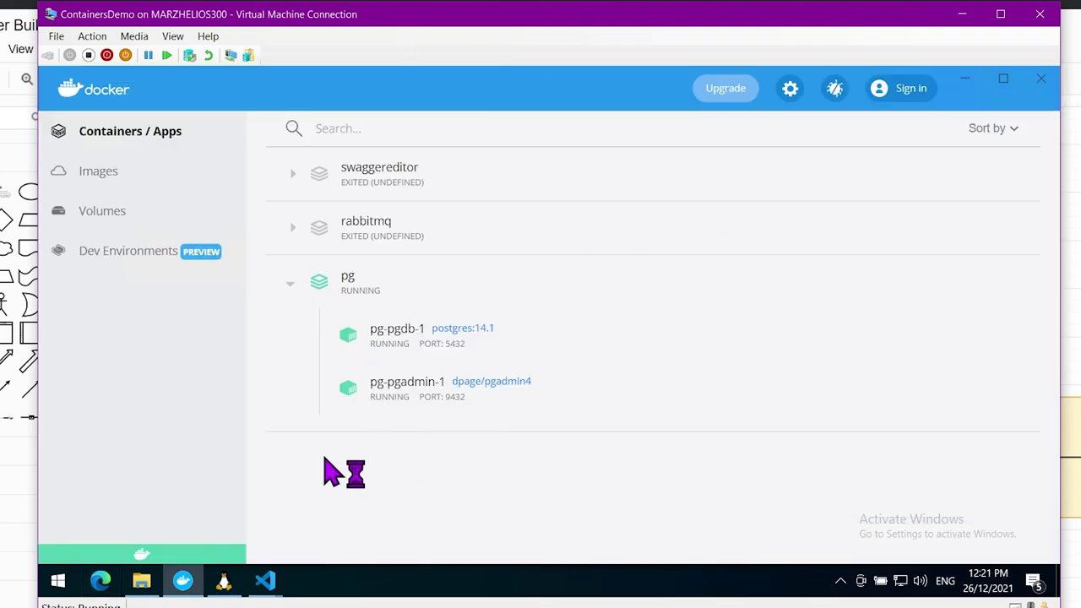
pyautogui.moveTo(817, 285)
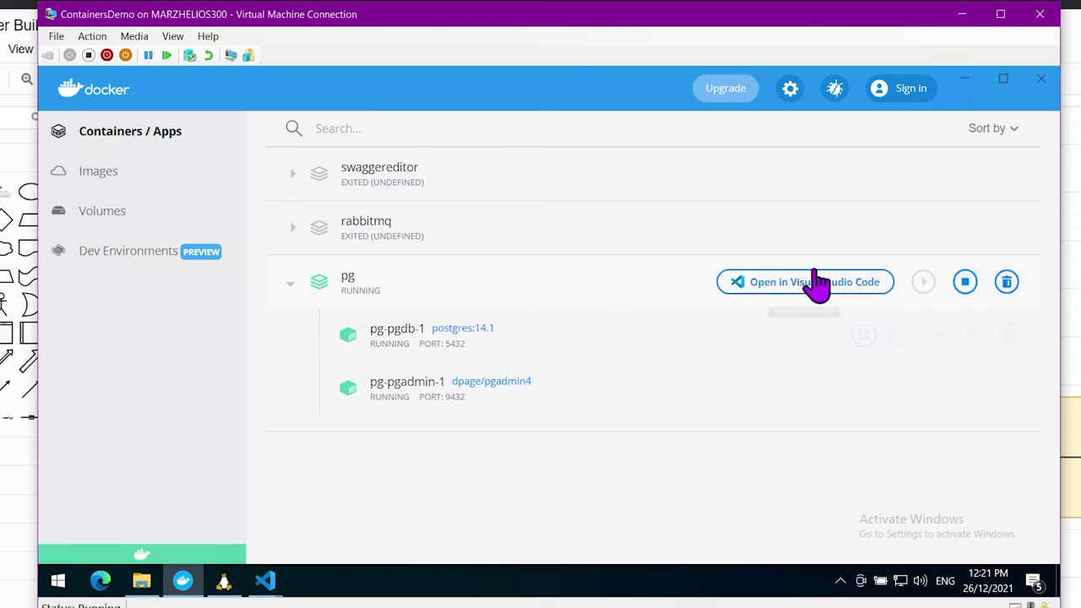
pyautogui.click(965, 287)
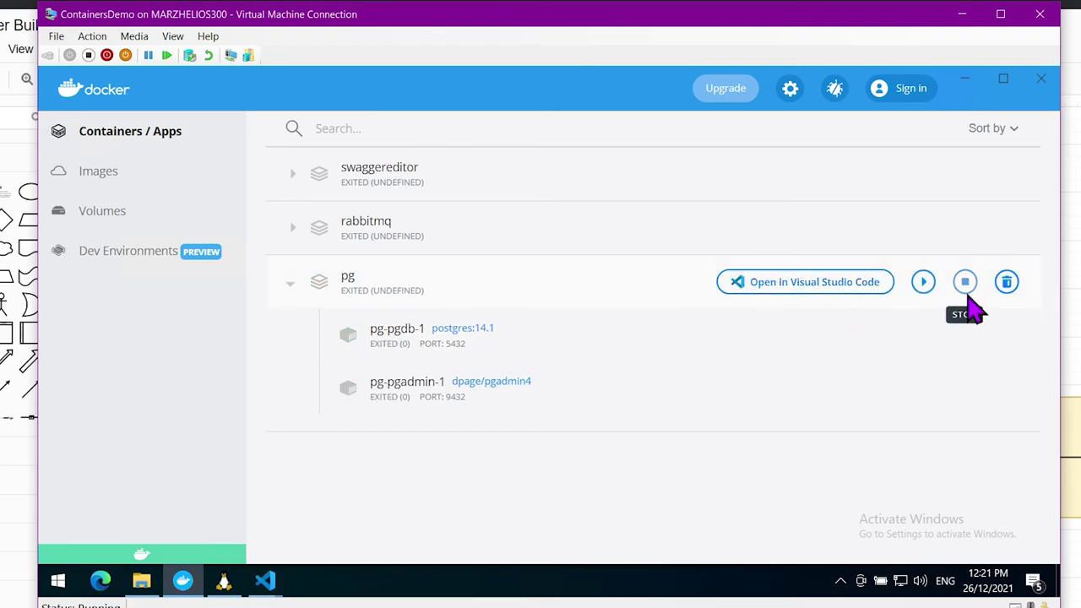